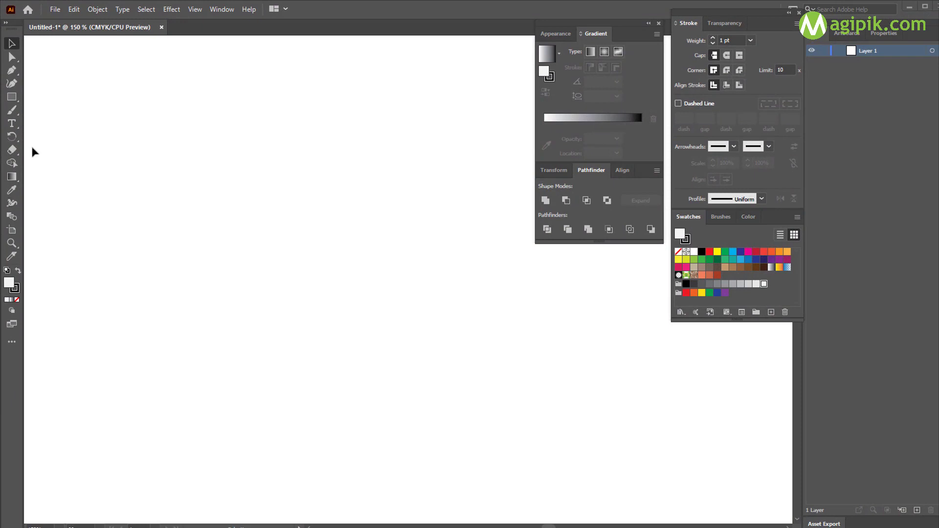
# Step: Create a 245 × 195 pt rectangle and move it to the upper part of the artboard
pyautogui.click(14, 99)
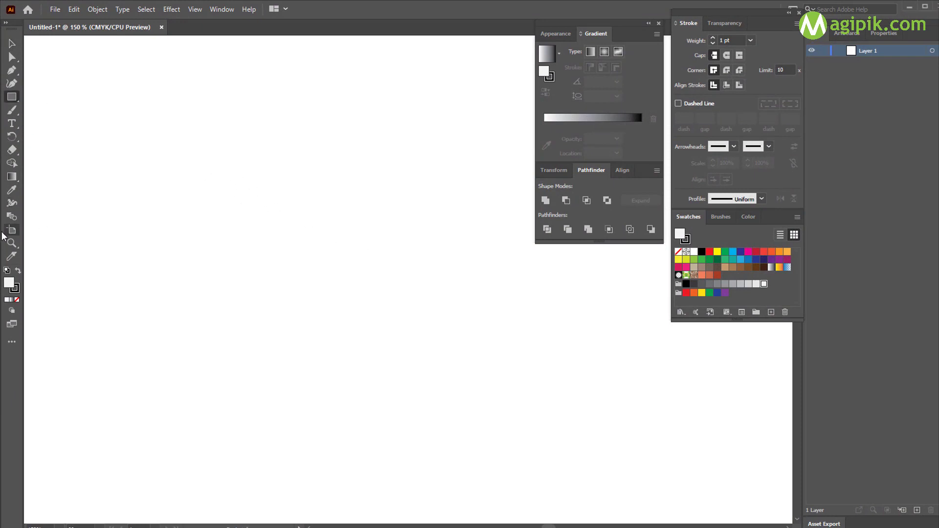
pyautogui.rightClick(10, 98)
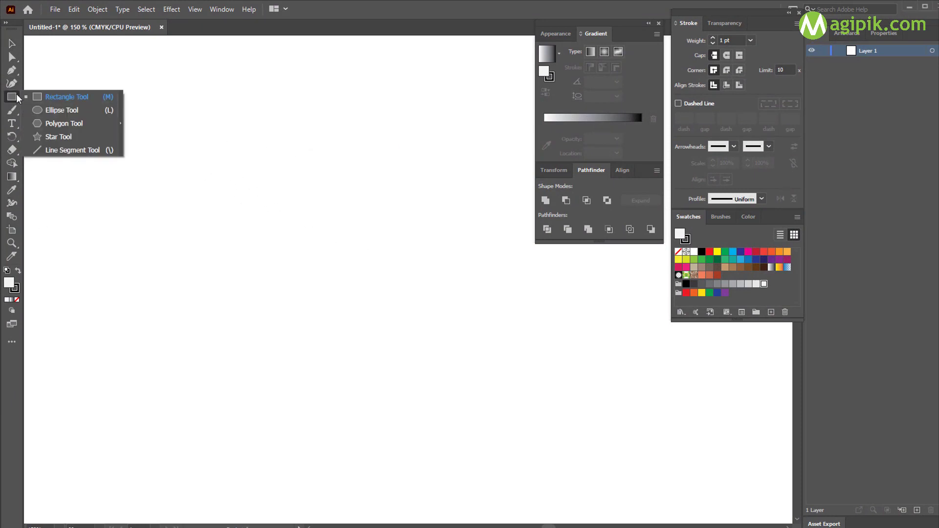
pyautogui.click(64, 97)
pyautogui.click(346, 217)
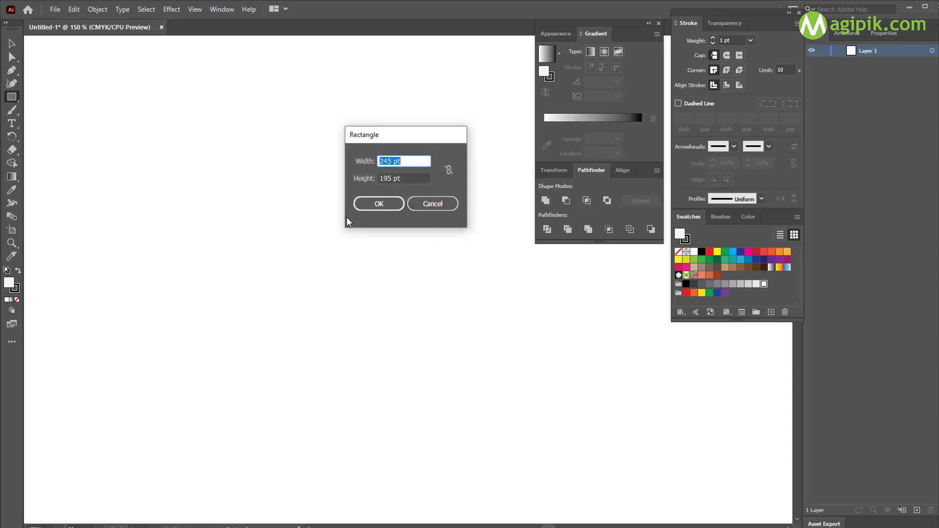
pyautogui.click(385, 205)
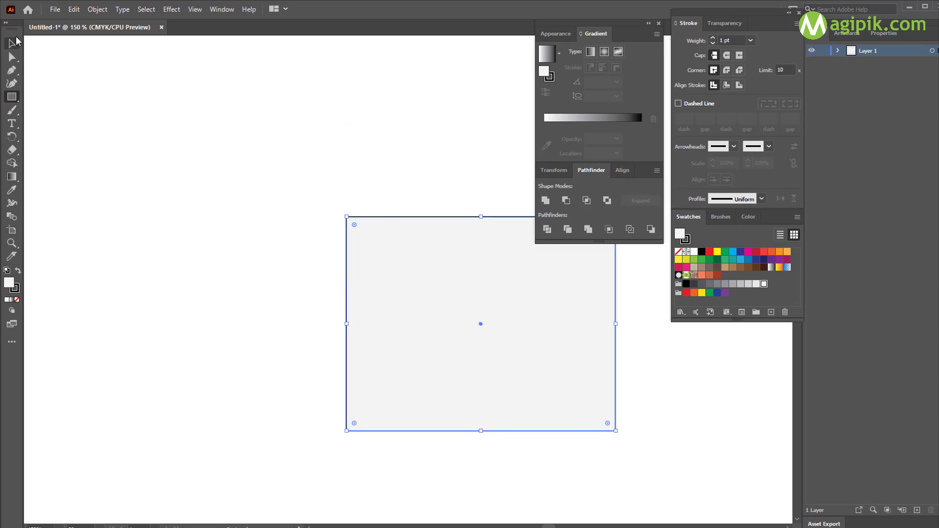
pyautogui.click(14, 42)
pyautogui.moveTo(492, 300); pyautogui.dragTo(324, 161)
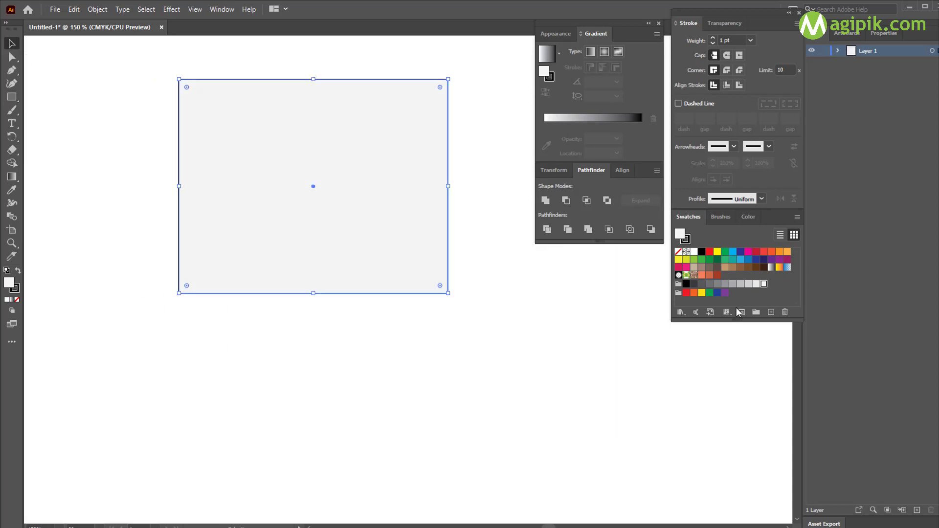
# Step: Fill the rectangle with the coral swatch and remove its stroke
pyautogui.click(702, 275)
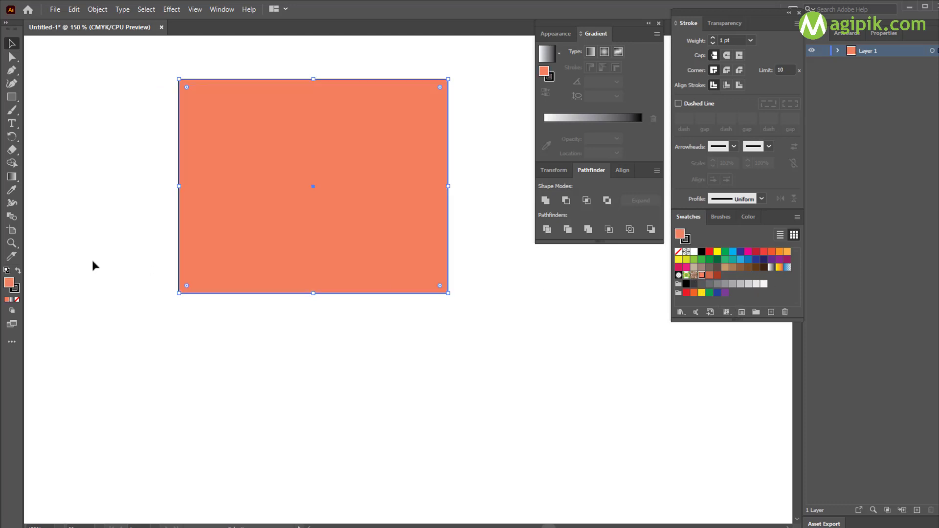
pyautogui.click(15, 289)
pyautogui.click(17, 300)
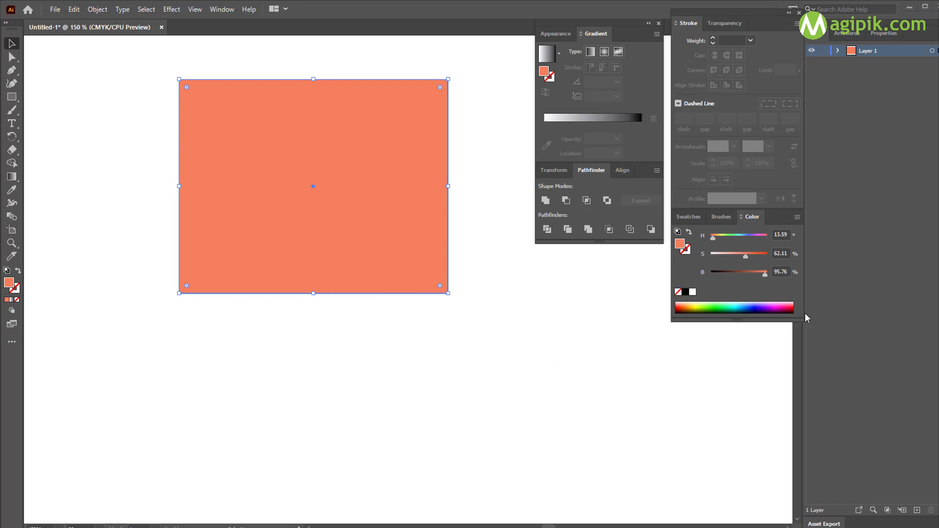
# Step: Lower the saturation of the rectangle's coral fill to 44%
pyautogui.click(745, 256)
pyautogui.moveTo(745, 257); pyautogui.dragTo(738, 256)
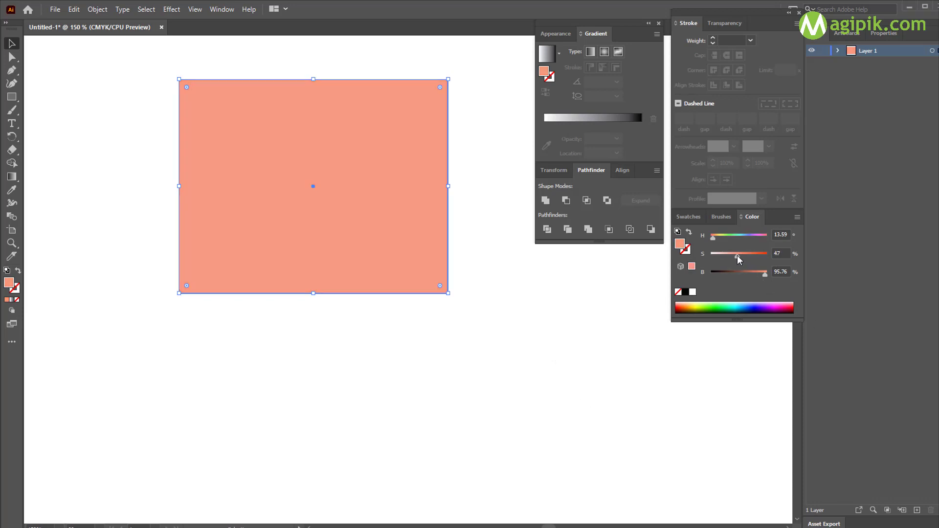
pyautogui.click(507, 344)
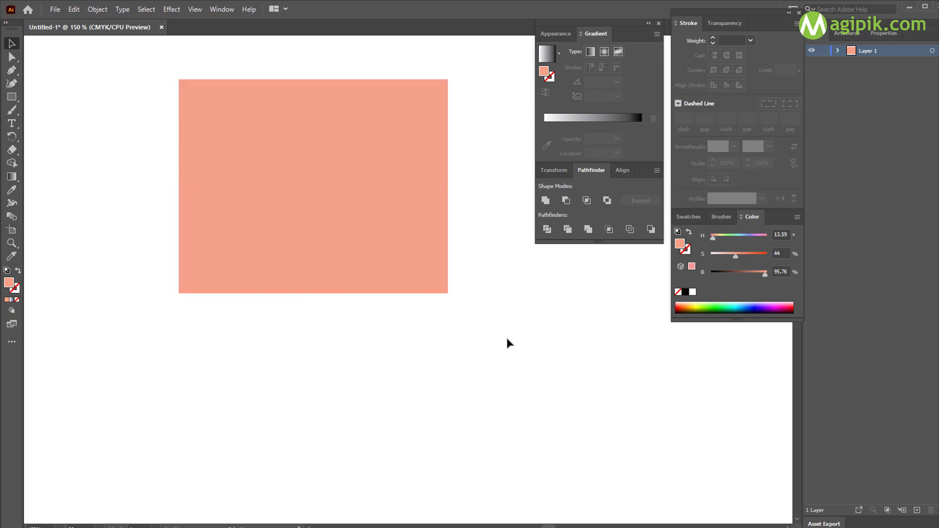
# Step: Shift the rectangle slightly to the right and set its fill saturation to 58%
pyautogui.click(341, 273)
pyautogui.moveTo(342, 272); pyautogui.dragTo(355, 272)
pyautogui.click(509, 373)
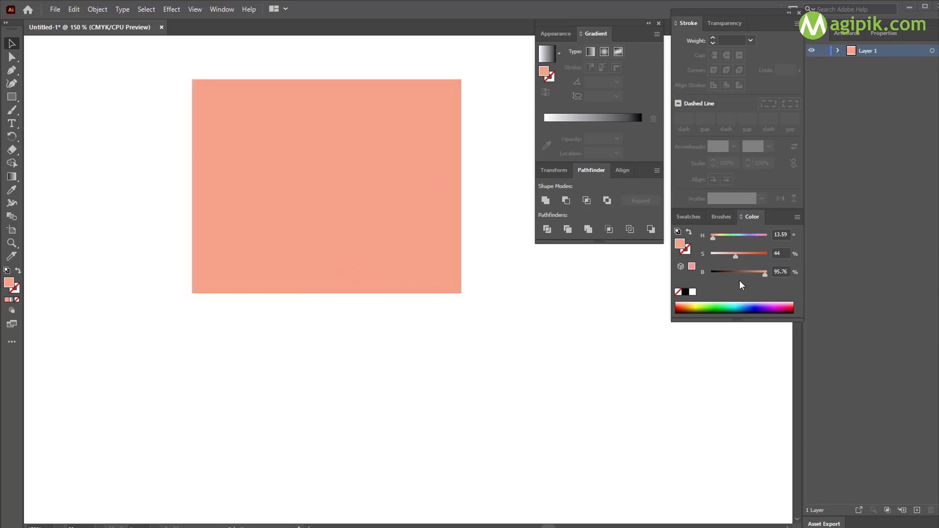
pyautogui.moveTo(736, 256); pyautogui.dragTo(741, 255)
pyautogui.click(457, 257)
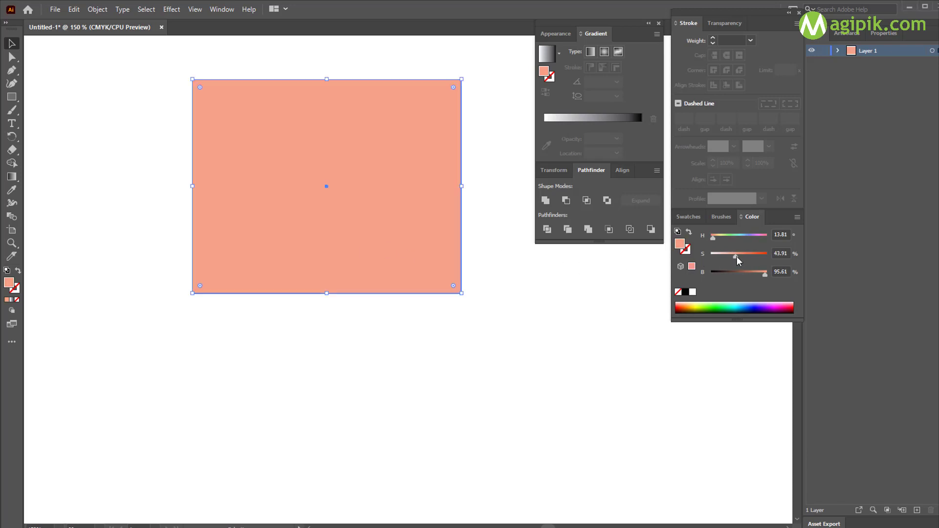
pyautogui.moveTo(738, 259); pyautogui.dragTo(747, 261)
pyautogui.click(489, 300)
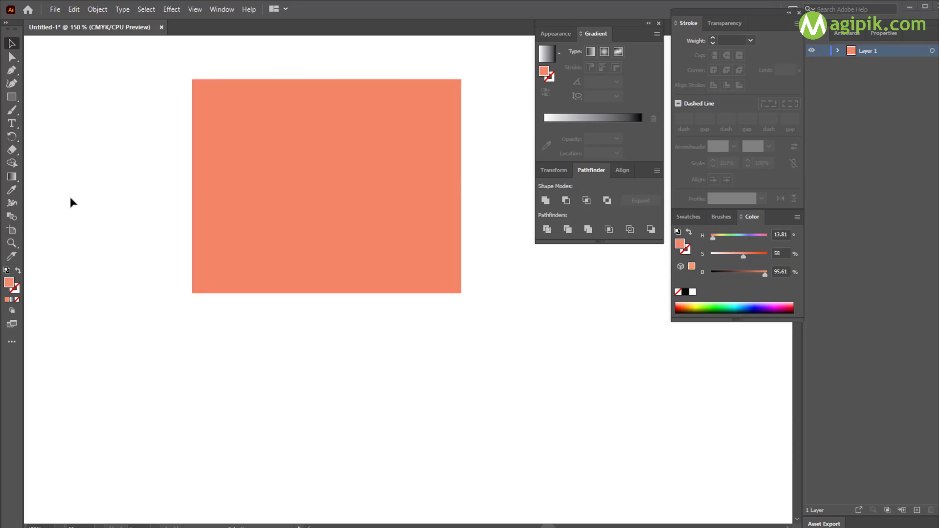
# Step: Create a 310 × 33 pt rectangle as a strip near the large rectangle's lower edge
pyautogui.click(12, 97)
pyautogui.click(329, 271)
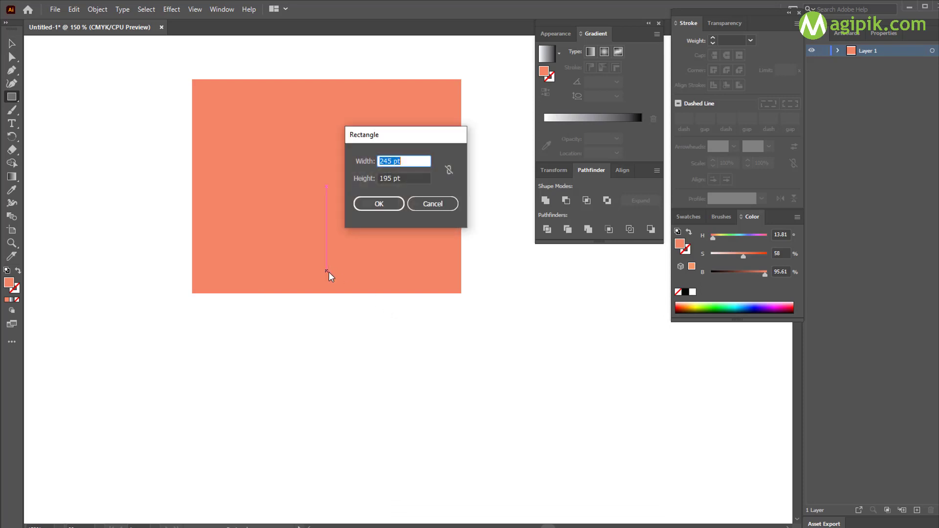
pyautogui.write('310')
pyautogui.press('Tab')
pyautogui.write('33')
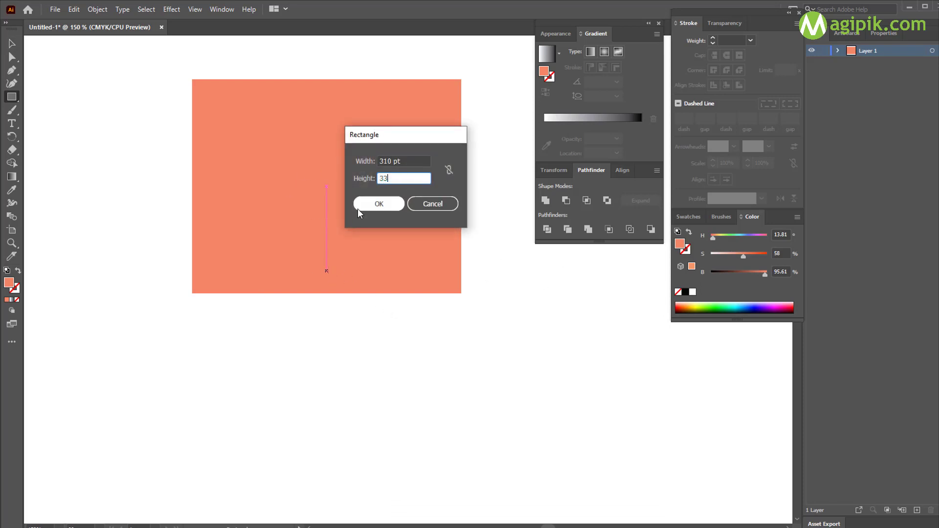
pyautogui.click(359, 204)
pyautogui.press('v')
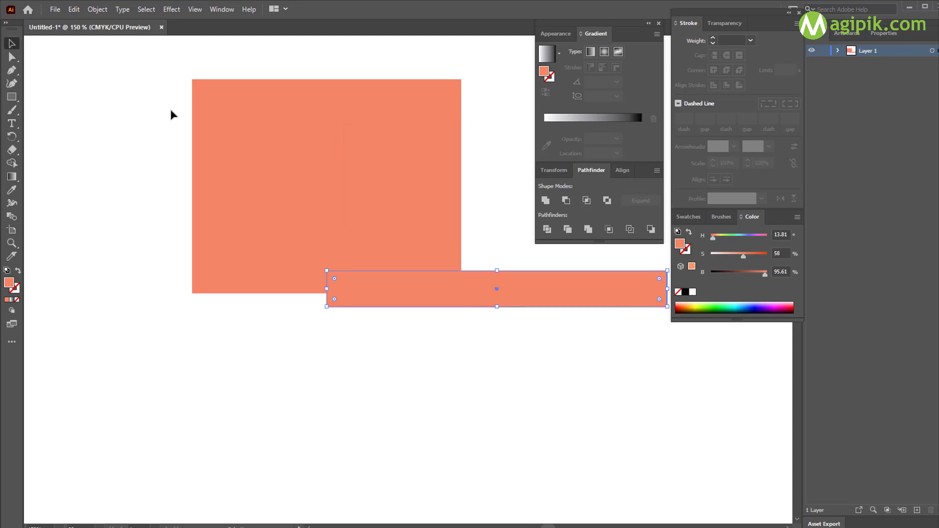
# Step: Center the strip horizontally on the large rectangle, using the large rectangle as the key object
pyautogui.keyDown('shift'); pyautogui.click(361, 215); pyautogui.keyUp('shift')
pyautogui.click(375, 210)
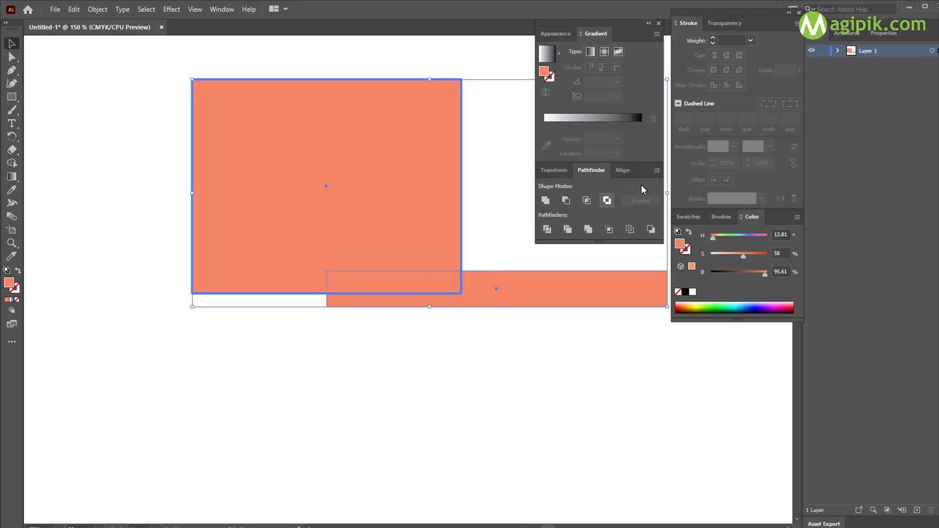
pyautogui.click(622, 170)
pyautogui.click(565, 202)
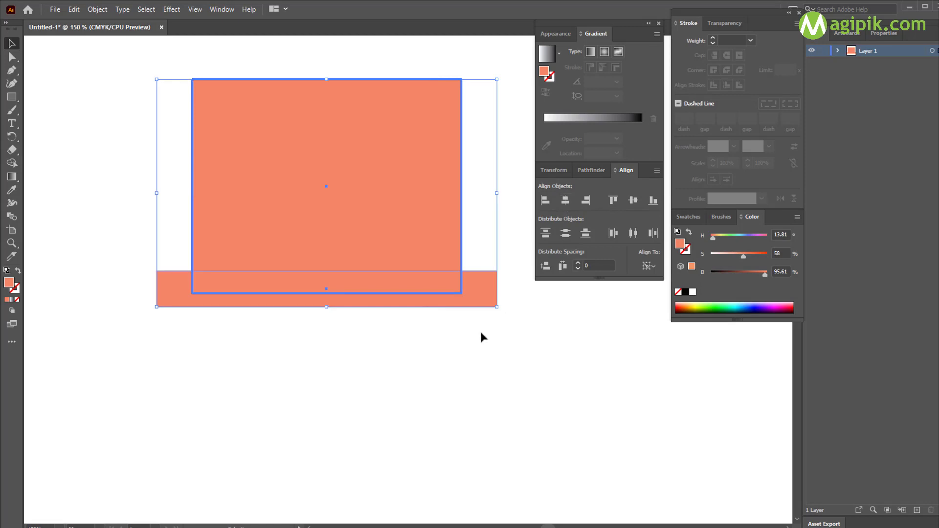
pyautogui.click(480, 336)
# Step: Duplicate the strip so a full-size one sits below, and scale the upper one down proportionally
pyautogui.moveTo(313, 297)
pyautogui.mouseDown()
pyautogui.moveTo(301, 333)
pyautogui.moveTo(319, 298)
pyautogui.mouseUp()
pyautogui.moveTo(489, 300); pyautogui.dragTo(423, 310)
# Step: Center the smaller strip horizontally on the large rectangle as the key object
pyautogui.keyDown('shift'); pyautogui.click(359, 230); pyautogui.keyUp('shift')
pyautogui.click(360, 222)
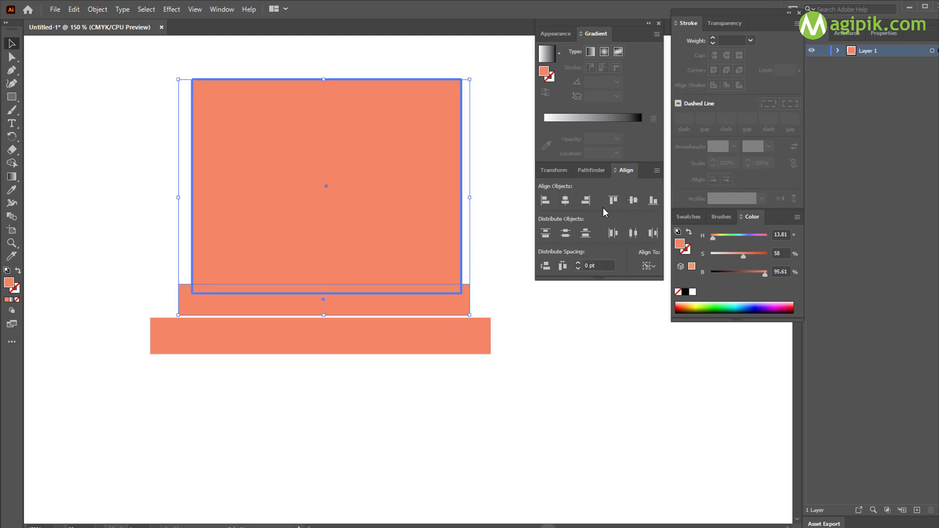
pyautogui.click(565, 200)
pyautogui.click(494, 253)
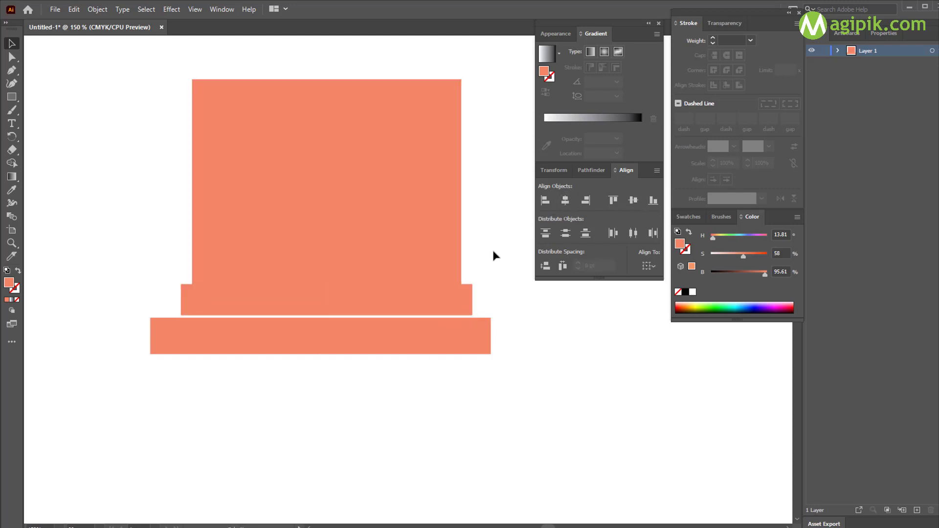
# Step: Move the smaller strip down flush with the large rectangle's bottom edge and keep it centered horizontally on that rectangle
pyautogui.click(435, 311)
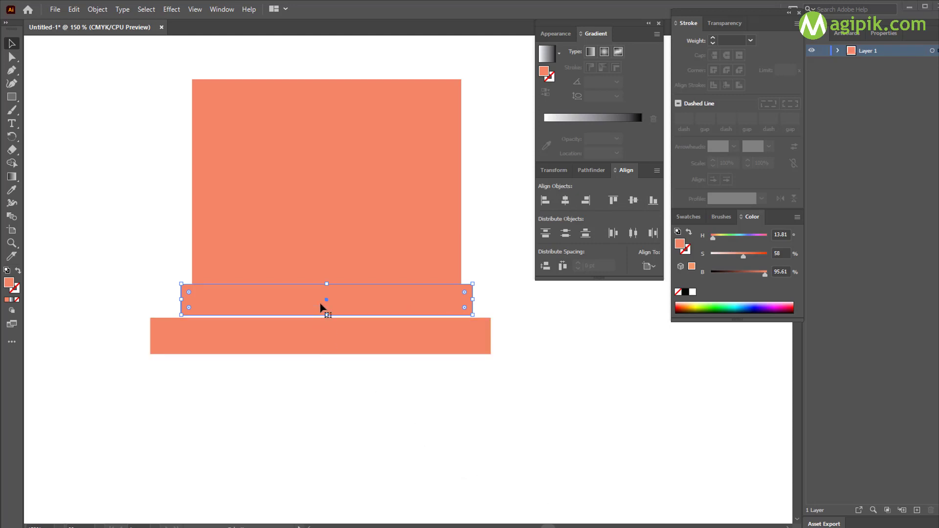
pyautogui.moveTo(321, 309); pyautogui.dragTo(321, 317)
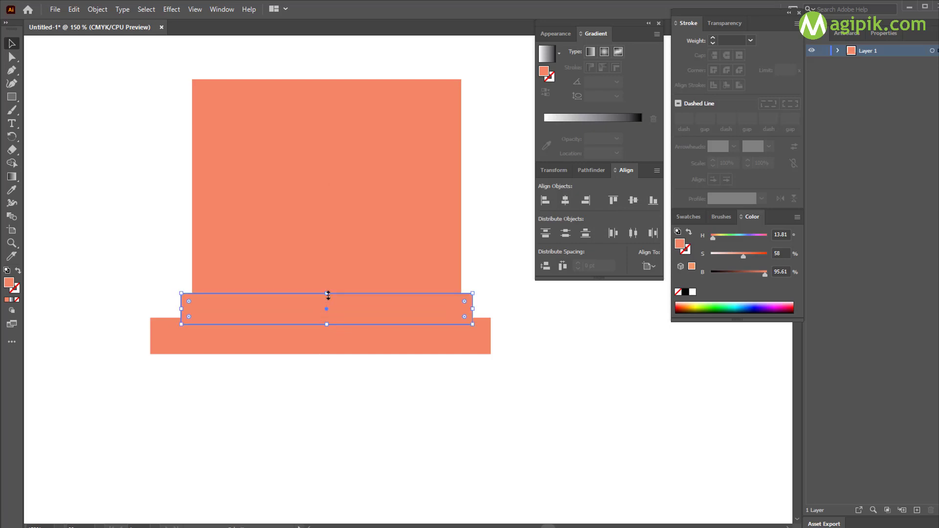
pyautogui.click(155, 127)
pyautogui.moveTo(122, 66); pyautogui.dragTo(279, 301)
pyautogui.click(376, 197)
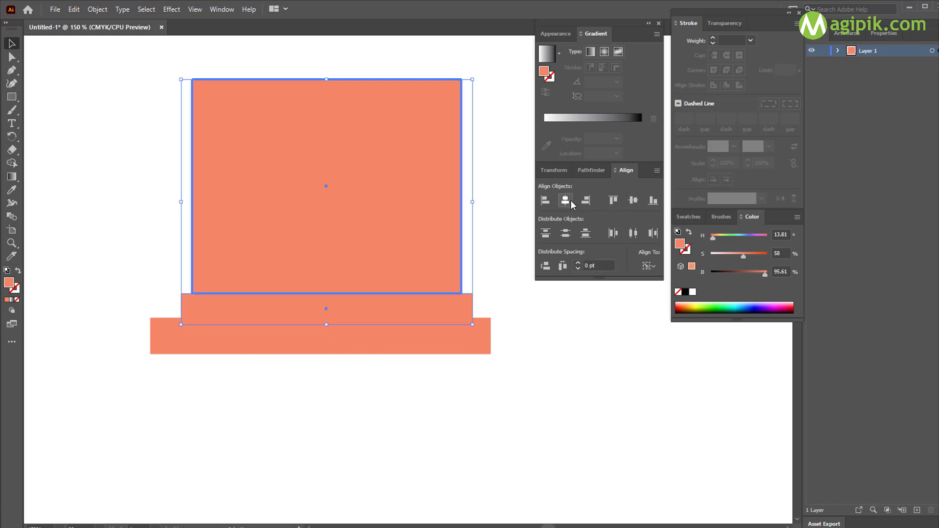
pyautogui.click(490, 242)
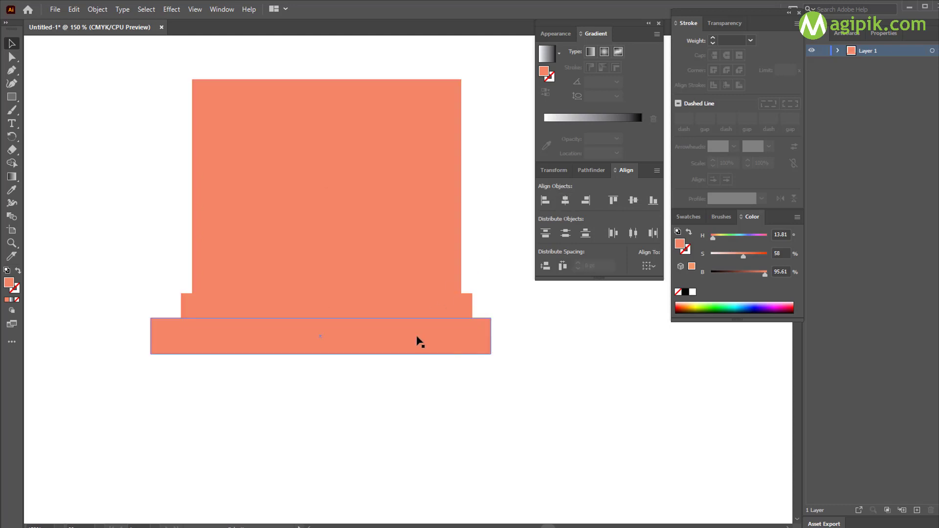
# Step: Raise the wide strip until it overlaps the smaller strip, and center it horizontally on the large rectangle
pyautogui.click(419, 341)
pyautogui.moveTo(405, 334); pyautogui.dragTo(404, 328)
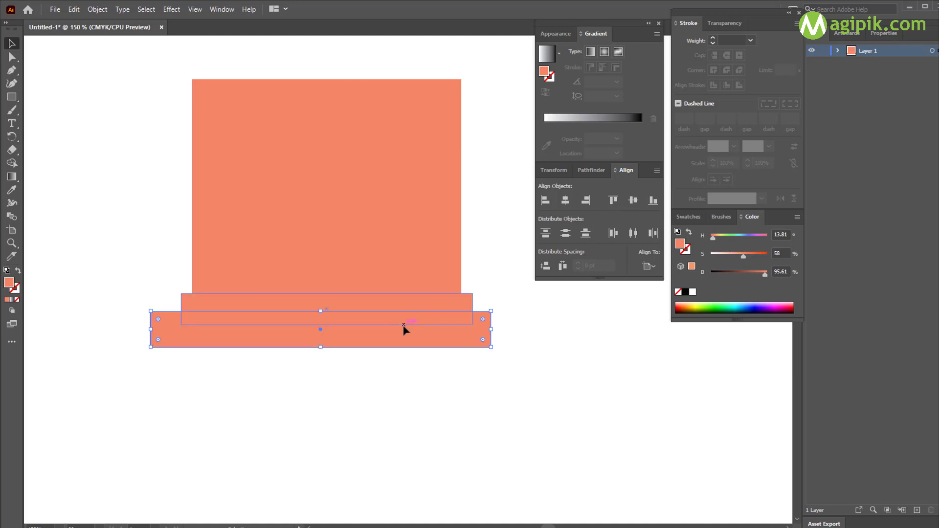
pyautogui.doubleClick(318, 214)
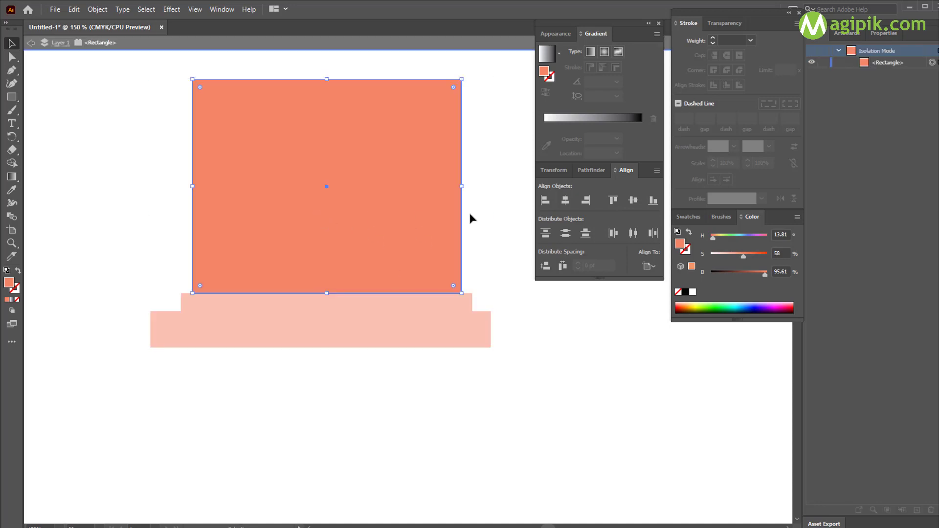
pyautogui.click(29, 45)
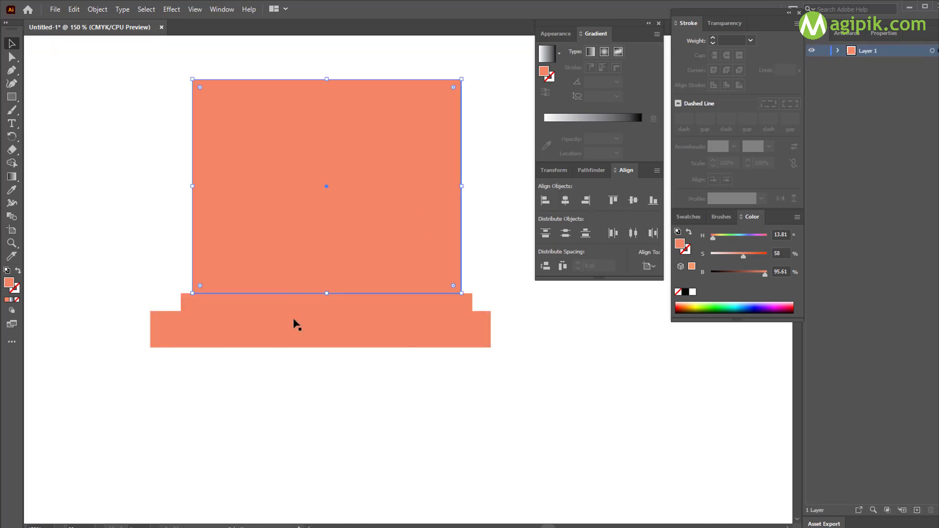
pyautogui.click(293, 333)
pyautogui.click(311, 236)
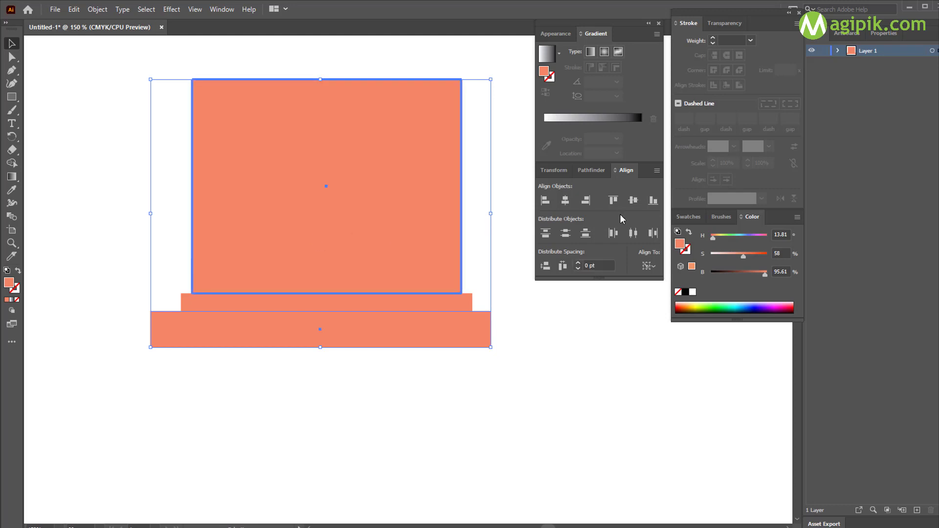
pyautogui.click(565, 201)
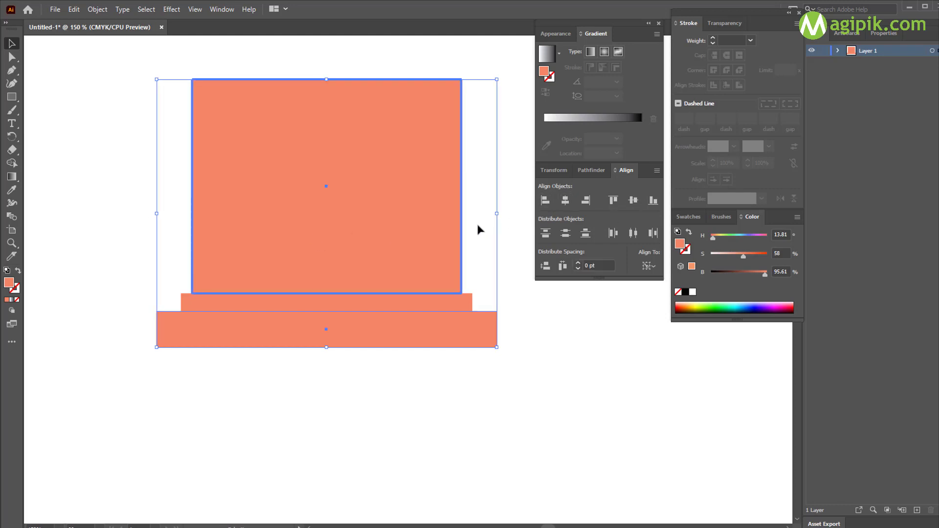
pyautogui.click(475, 220)
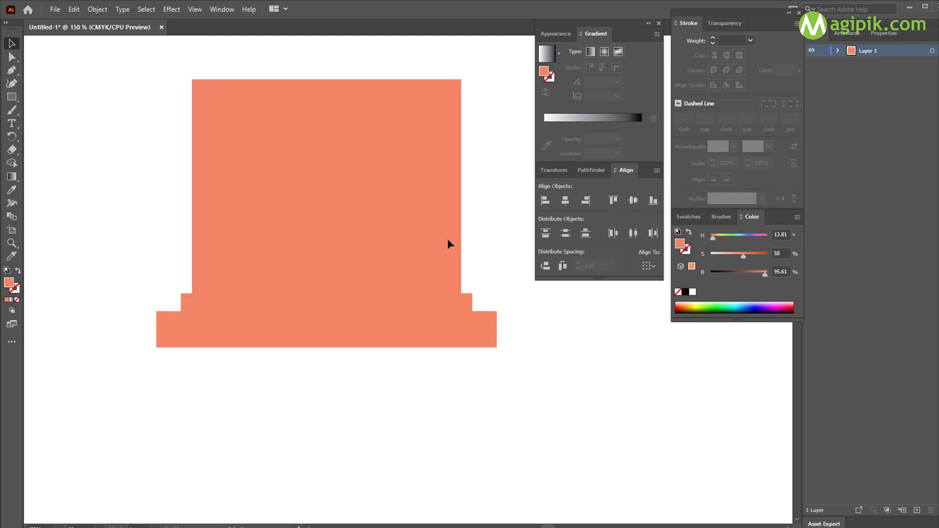
# Step: Fill the smaller middle strip with the darker terracotta swatch
pyautogui.click(426, 319)
pyautogui.click(699, 219)
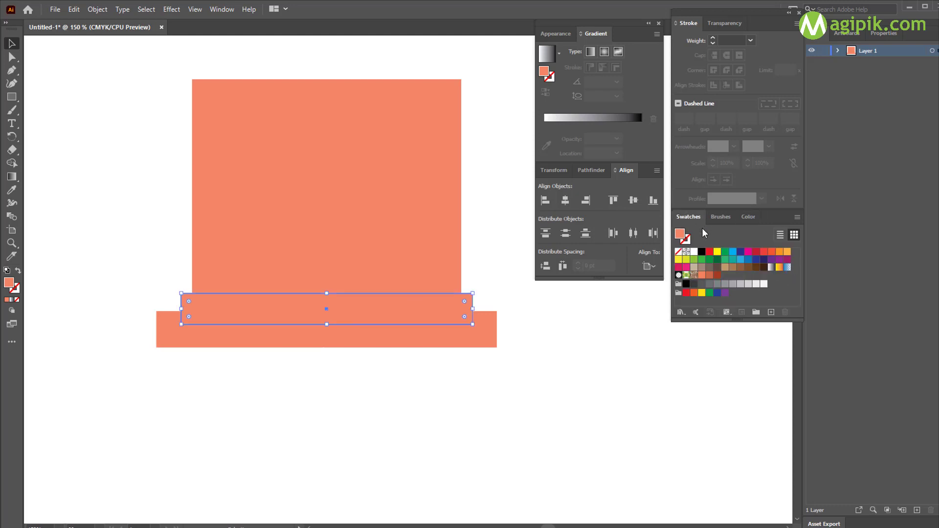
pyautogui.click(710, 275)
# Step: Fill the wide bottom strip with the dark brick-red swatch and bring it to the front
pyautogui.click(486, 338)
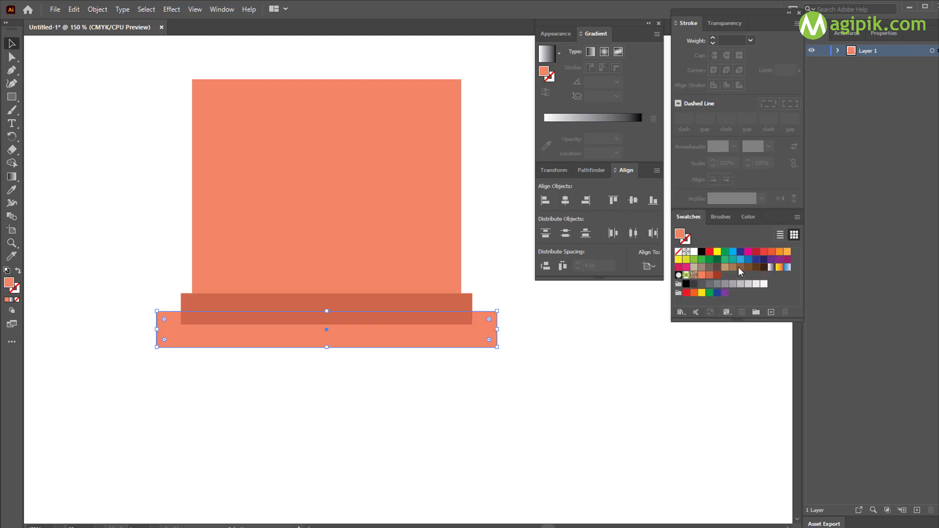
pyautogui.click(718, 276)
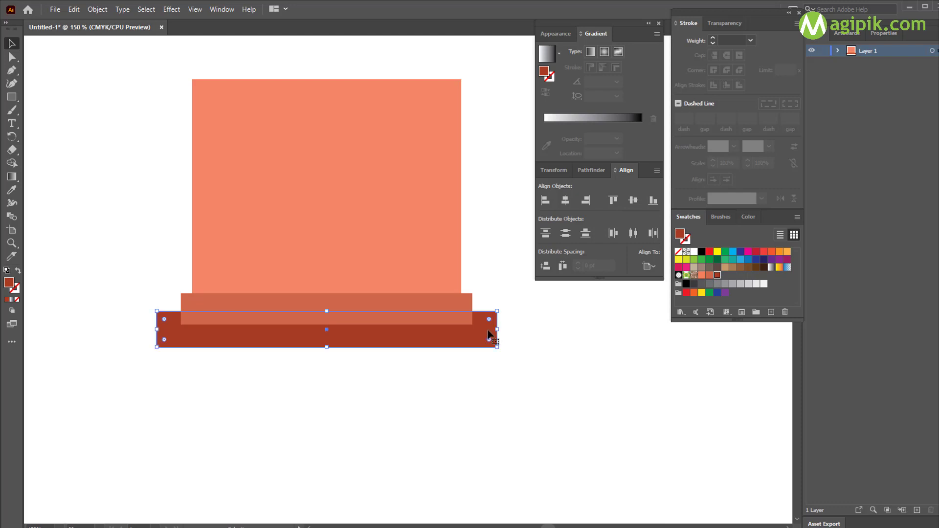
pyautogui.hotkey('ctrl', 'shift', ']')
pyautogui.click(437, 394)
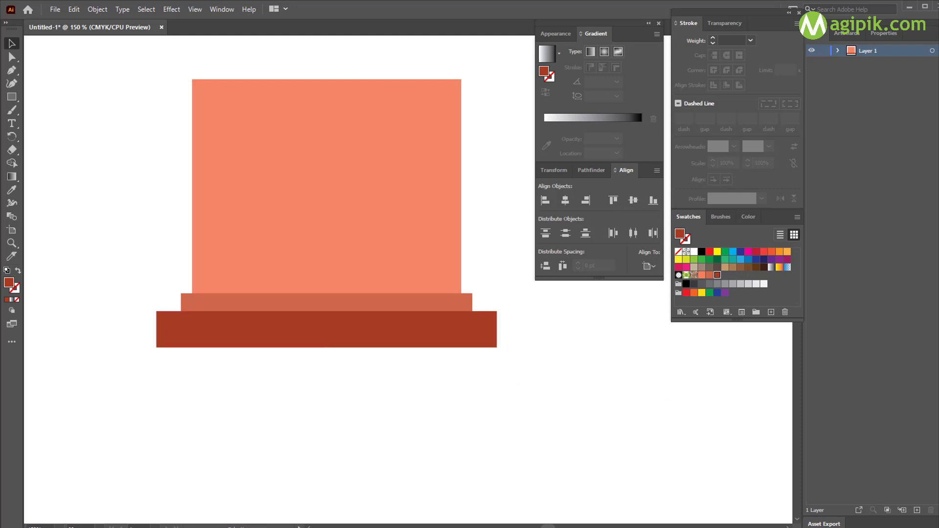
# Step: Draw a rectangle 155 pt wide and 80 pt high over the lower part of the large coral rectangle
pyautogui.click(12, 96)
pyautogui.click(331, 286)
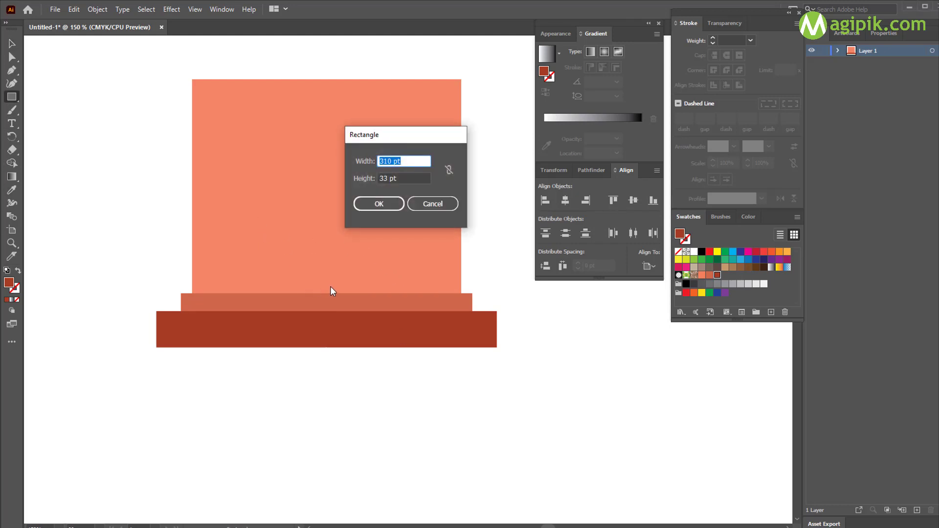
pyautogui.write('155')
pyautogui.press('Tab')
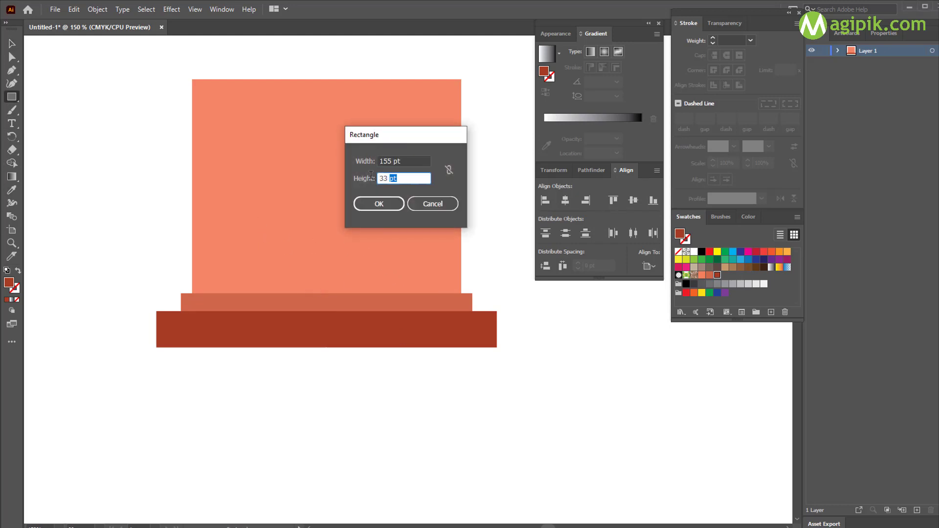
pyautogui.write('80')
pyautogui.press('Return')
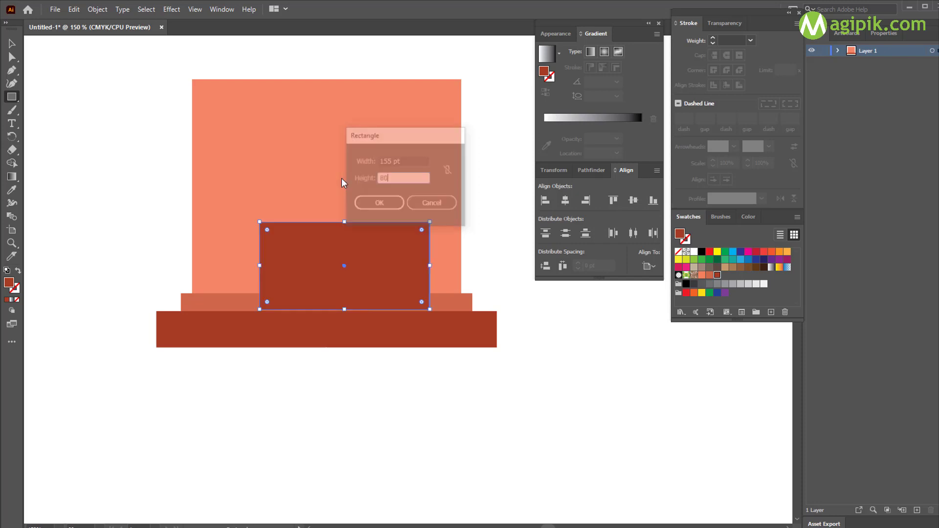
# Step: Fill the new rectangle with the terracotta color sampled from the middle strip
pyautogui.click(13, 47)
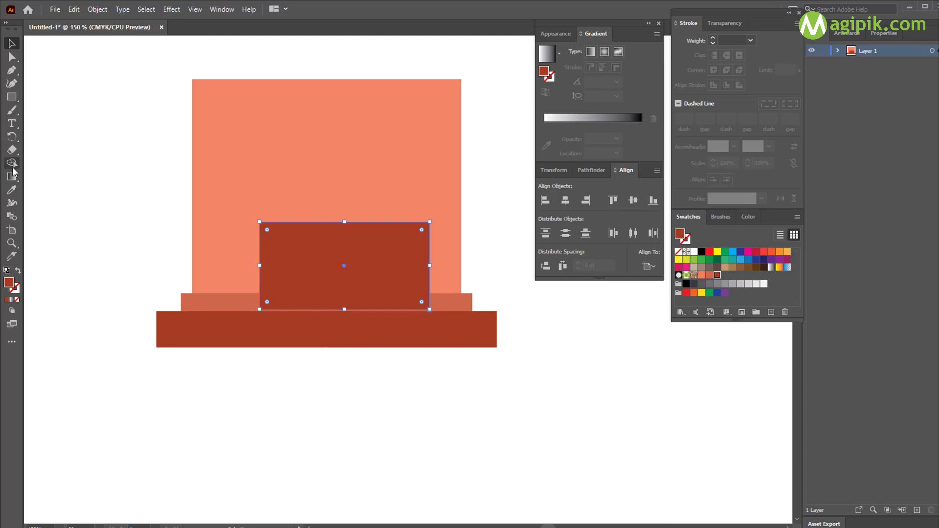
pyautogui.click(13, 189)
pyautogui.click(209, 296)
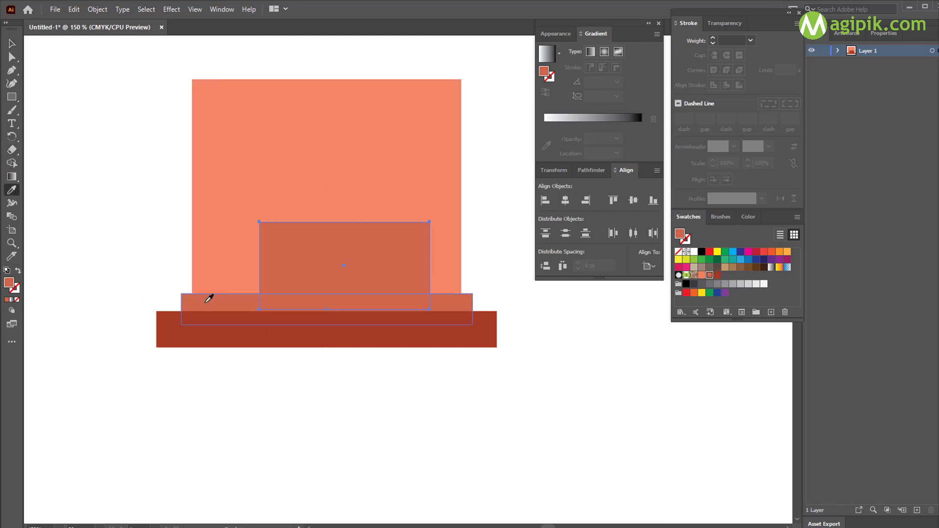
# Step: Rest the terracotta rectangle on the middle strip's top edge and center it horizontally on the large coral rectangle
pyautogui.click(12, 45)
pyautogui.moveTo(395, 269); pyautogui.dragTo(382, 253)
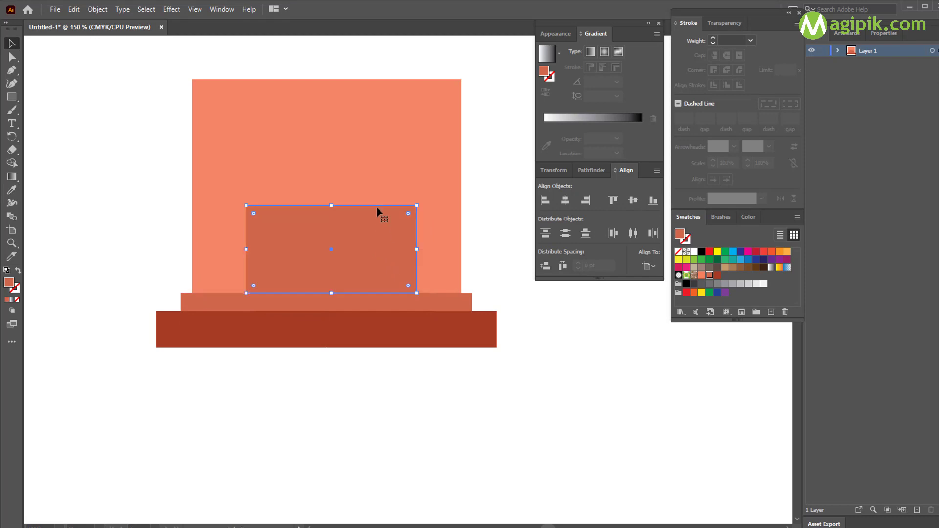
pyautogui.keyDown('shift'); pyautogui.click(368, 173); pyautogui.keyUp('shift')
pyautogui.click(368, 173)
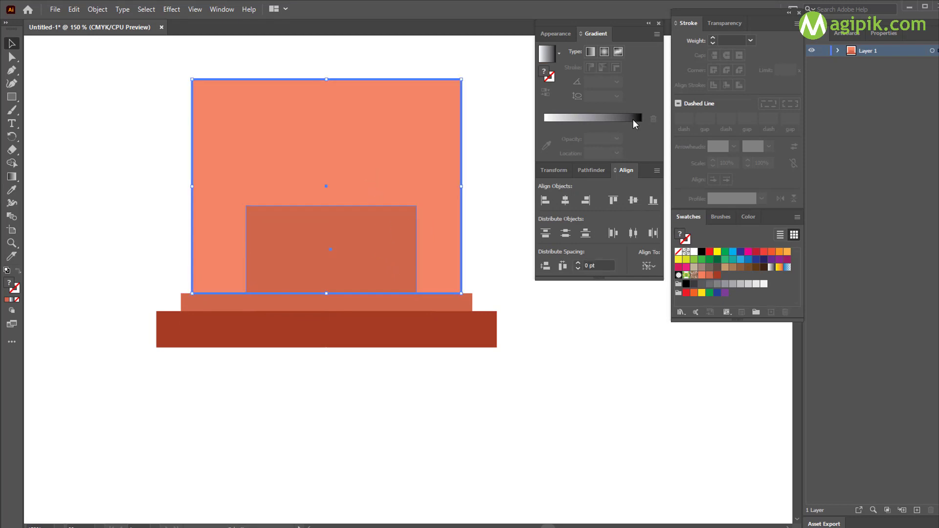
pyautogui.click(571, 206)
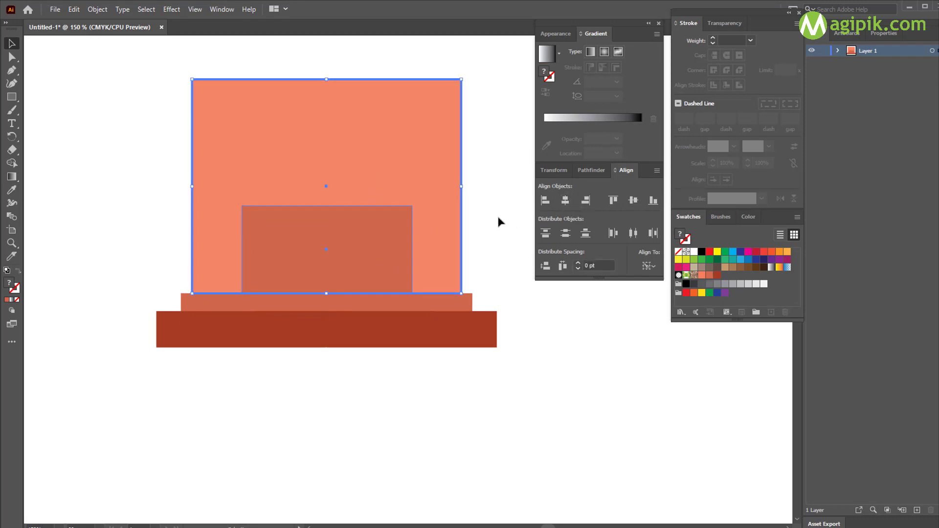
pyautogui.click(497, 214)
# Step: Bend the terracotta rectangle's top edge upward into an arch with the Curvature tool, pulling from its midpoint
pyautogui.click(322, 249)
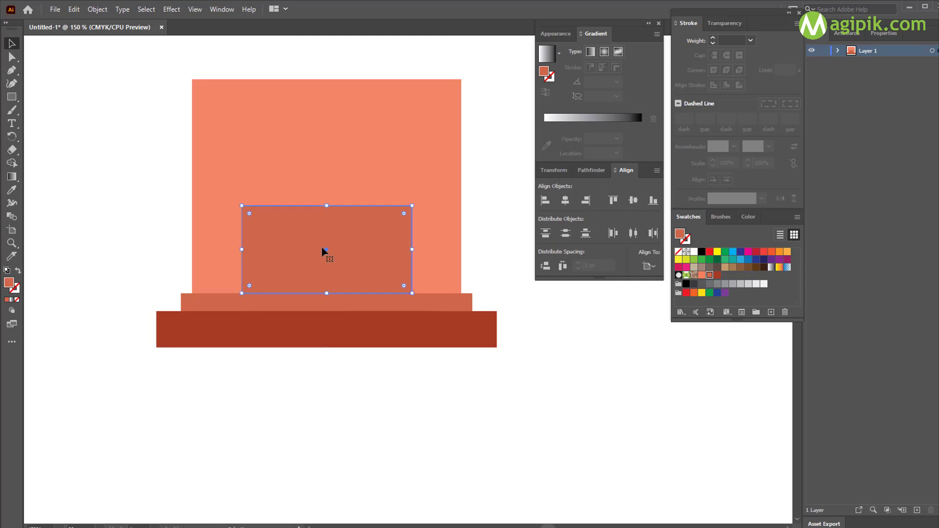
pyautogui.click(12, 70)
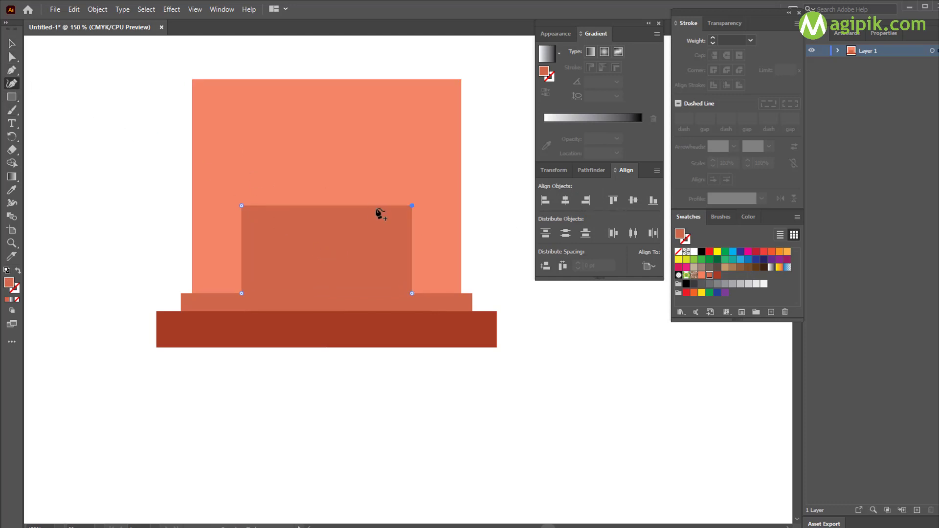
pyautogui.hotkey('shift', '`')
pyautogui.click(326, 206)
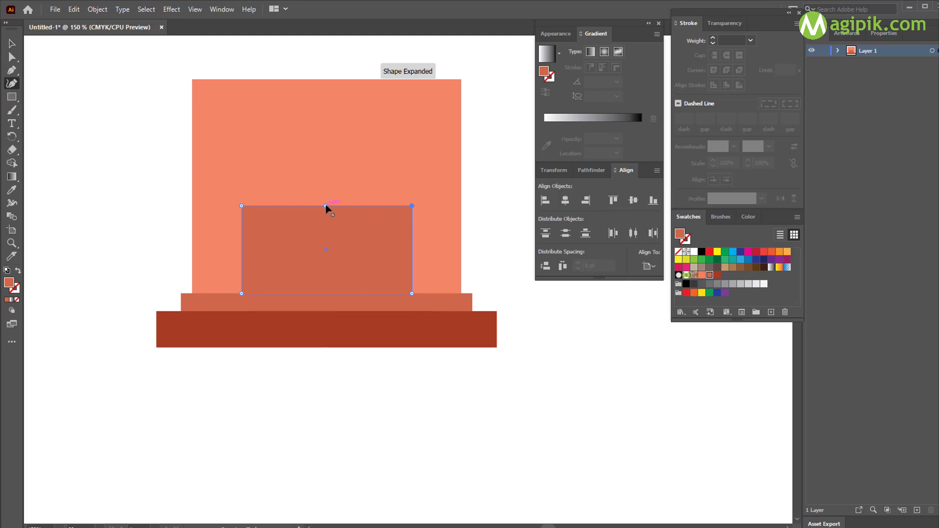
pyautogui.moveTo(327, 205); pyautogui.dragTo(324, 173)
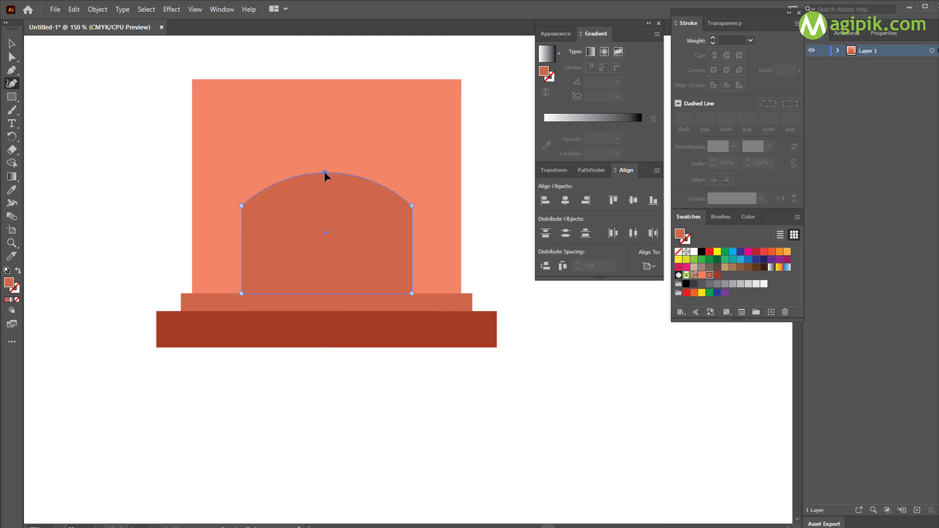
pyautogui.click(12, 43)
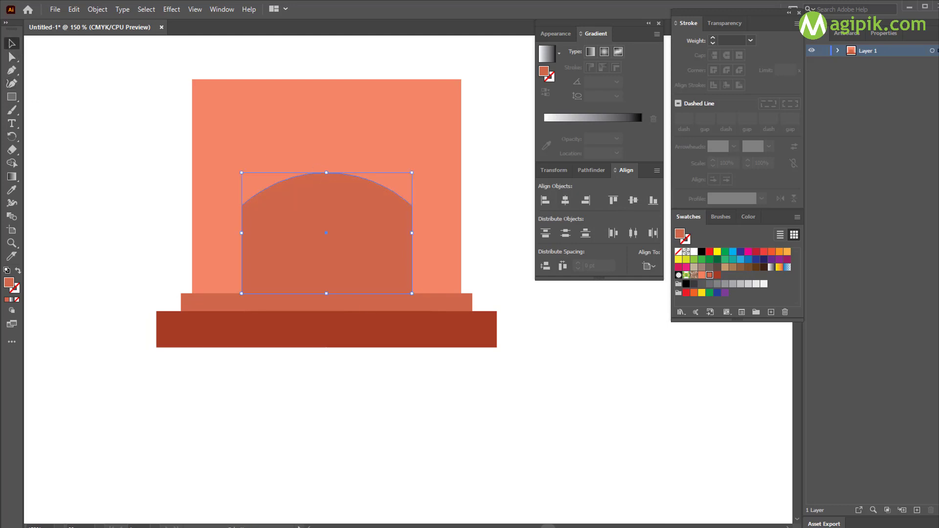
# Step: Raise the peak of the terracotta arch slightly higher with the Curvature tool
pyautogui.click(12, 83)
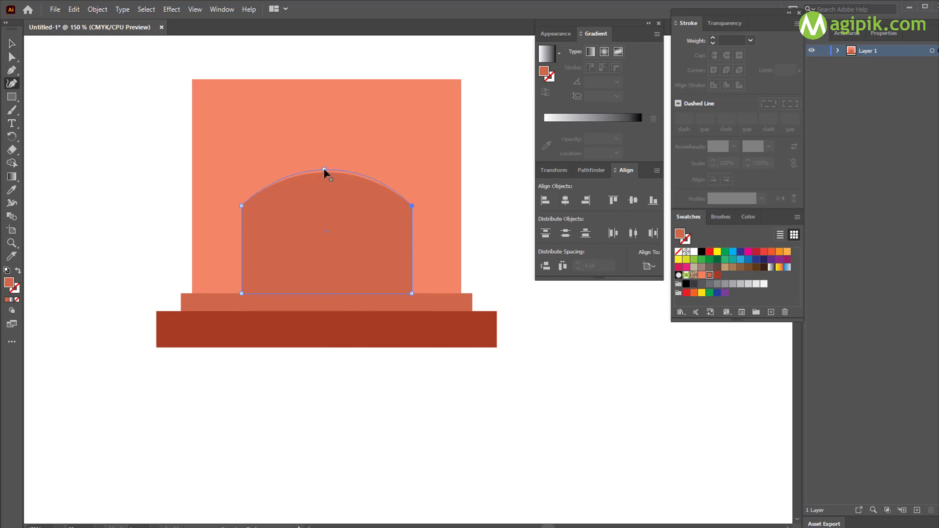
pyautogui.moveTo(325, 172); pyautogui.dragTo(325, 166)
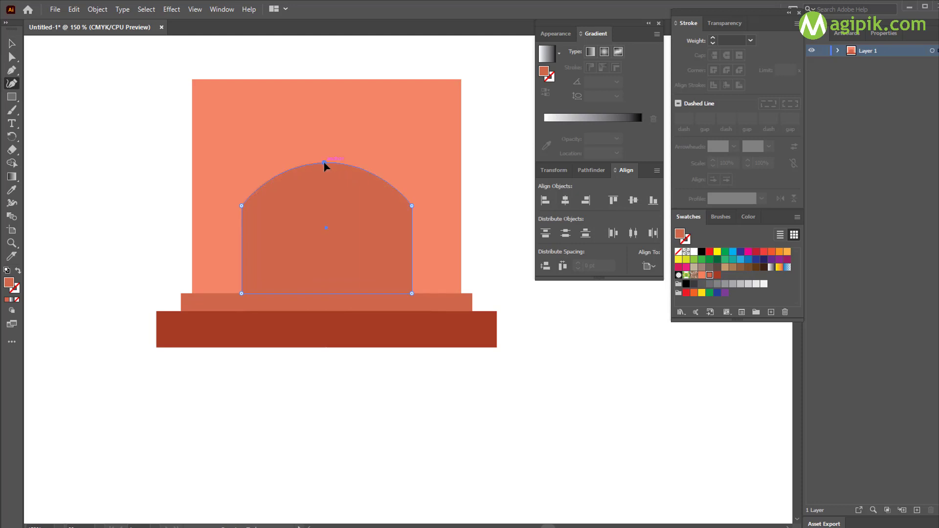
pyautogui.click(12, 43)
pyautogui.click(557, 387)
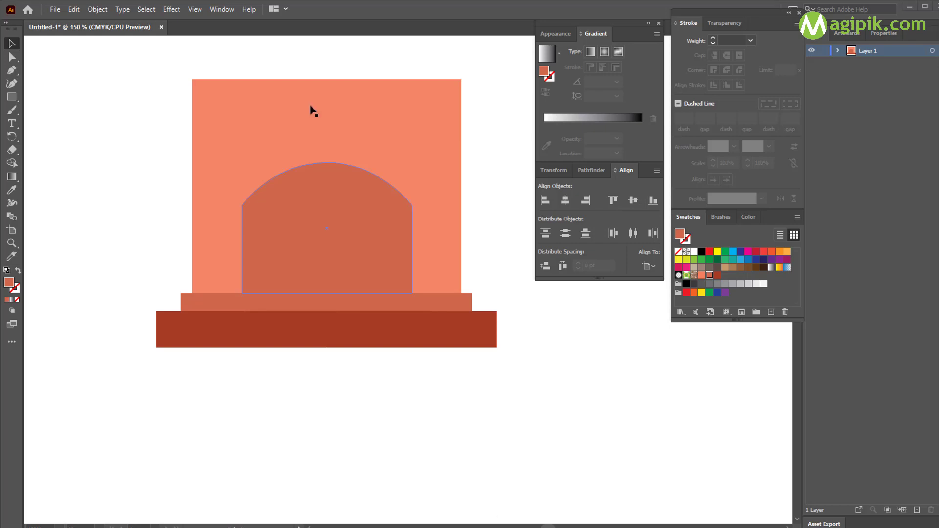
# Step: Duplicate the terracotta arch in place and scale the copy down evenly, keeping its base on the middle strip
pyautogui.click(314, 246)
pyautogui.hotkey('ctrl', 'c')
pyautogui.hotkey('ctrl', 'f')
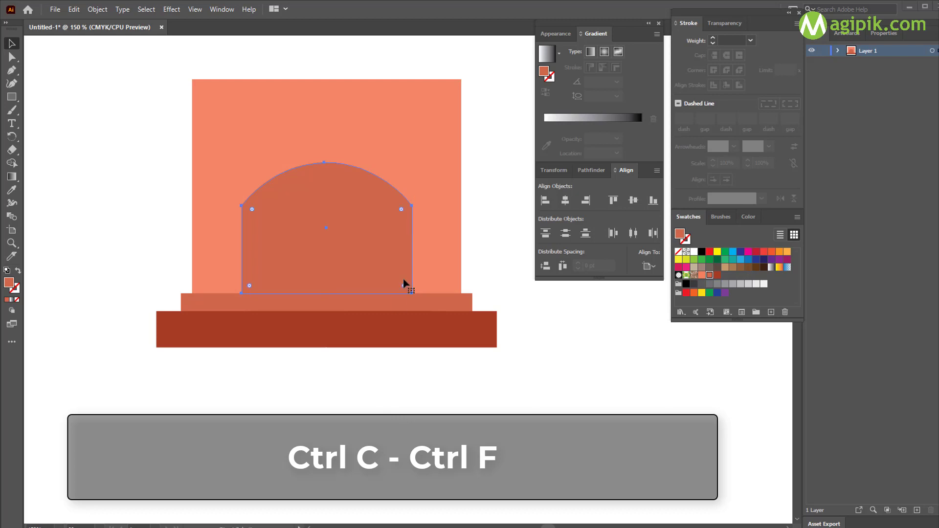
pyautogui.moveTo(327, 163); pyautogui.dragTo(324, 184)
pyautogui.hotkey('ctrl', 'z')
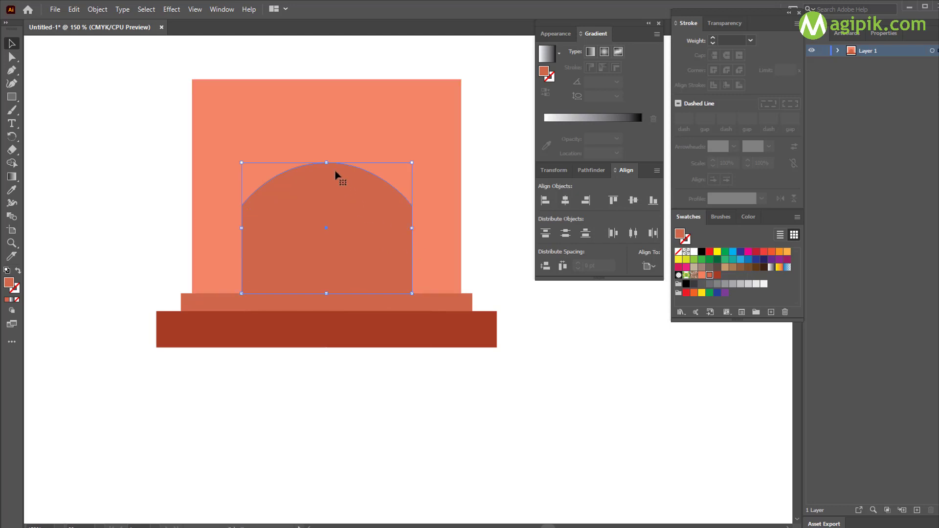
pyautogui.moveTo(328, 164); pyautogui.dragTo(324, 180)
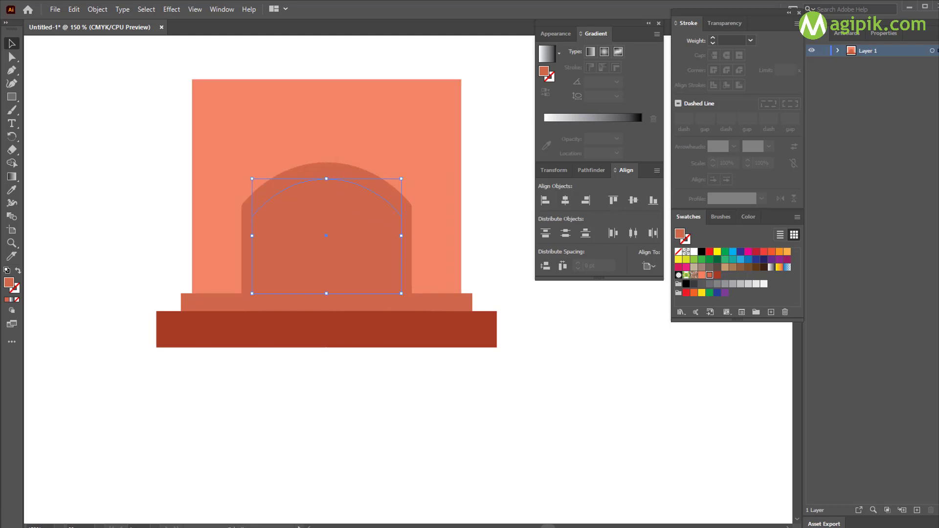
# Step: Fill the smaller arch with deep purple: hue 282°, saturation 100%, brightness 31%
pyautogui.click(750, 217)
pyautogui.moveTo(712, 239); pyautogui.dragTo(730, 274)
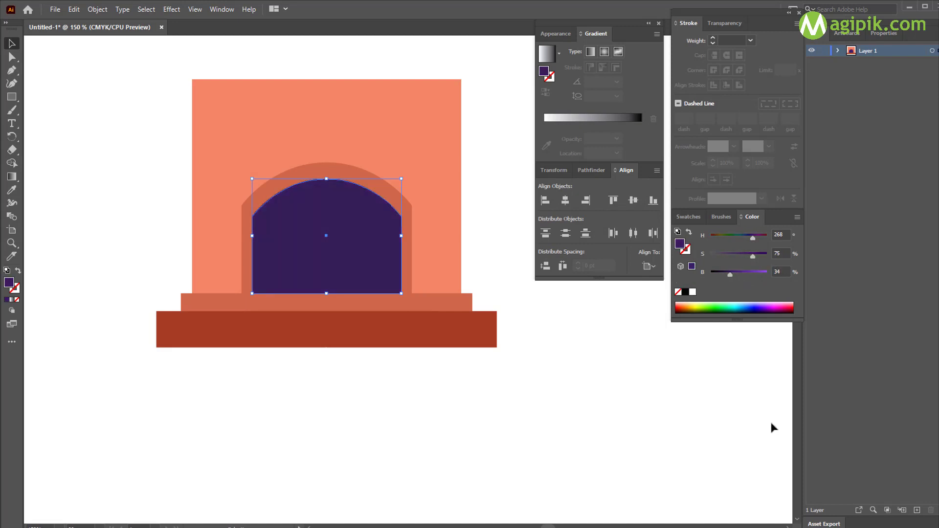
pyautogui.moveTo(754, 236); pyautogui.dragTo(727, 273)
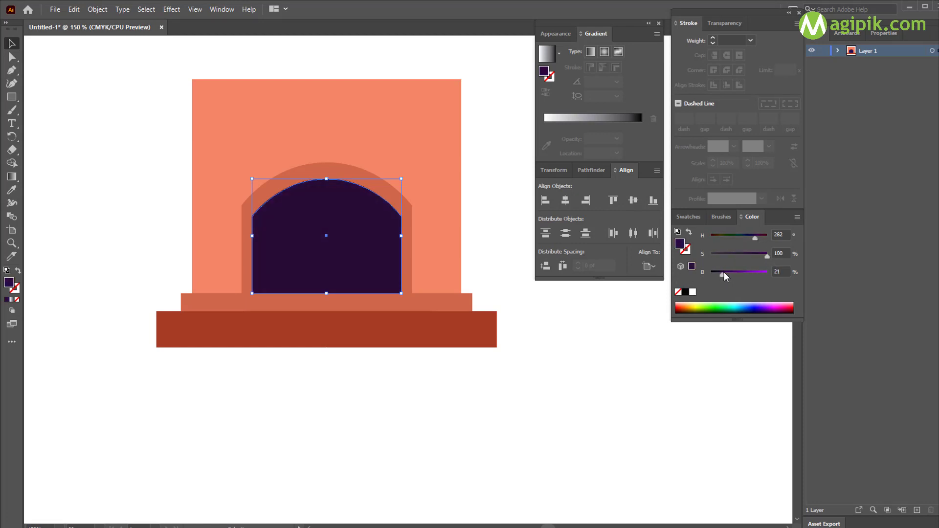
pyautogui.moveTo(726, 271); pyautogui.dragTo(728, 272)
pyautogui.click(618, 368)
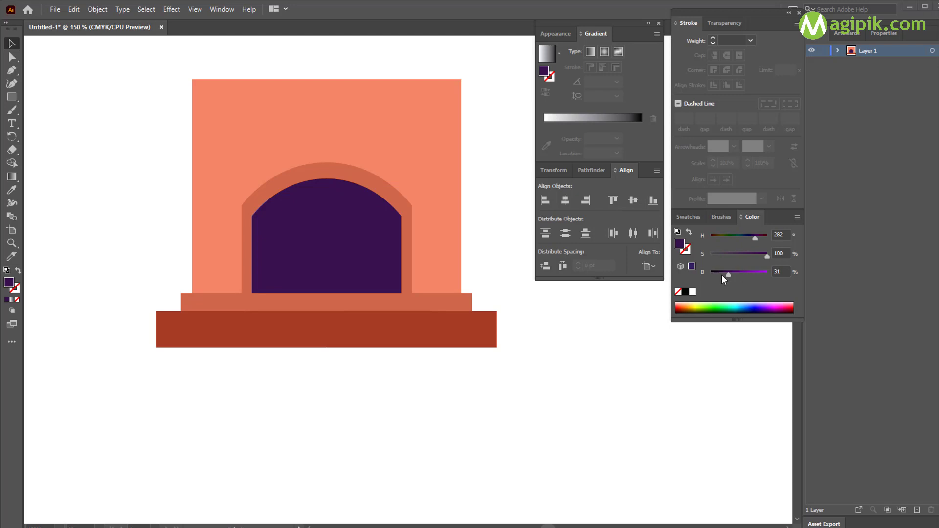
# Step: Mute the smaller arch's purple to hue 276.2°, saturation 28% and brightness 24%
pyautogui.click(796, 217)
pyautogui.click(797, 217)
pyautogui.moveTo(727, 275); pyautogui.dragTo(722, 275)
pyautogui.click(372, 254)
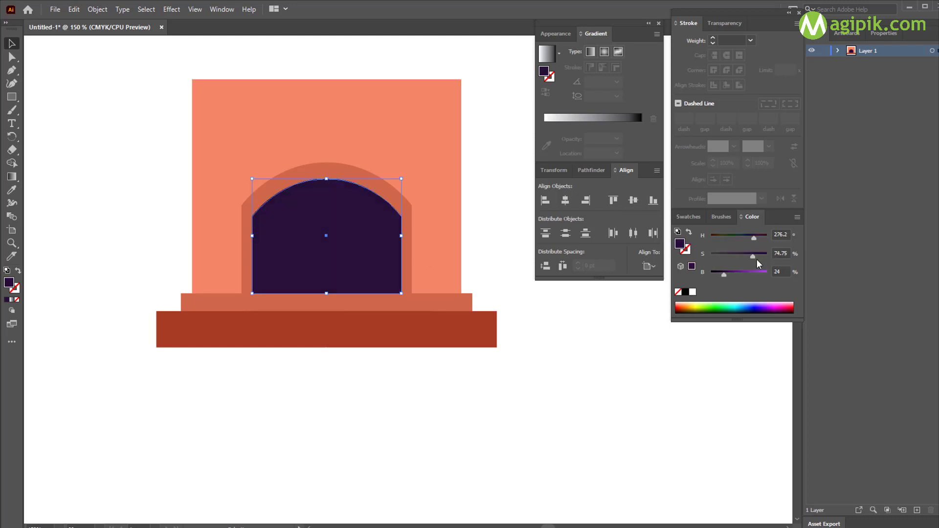
pyautogui.click(797, 217)
pyautogui.moveTo(768, 259); pyautogui.dragTo(729, 261)
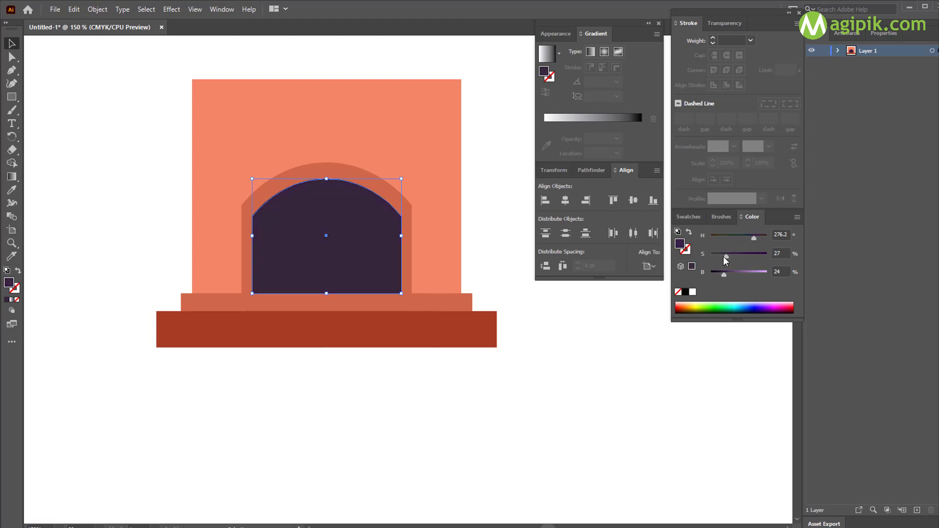
pyautogui.moveTo(724, 257); pyautogui.dragTo(718, 255)
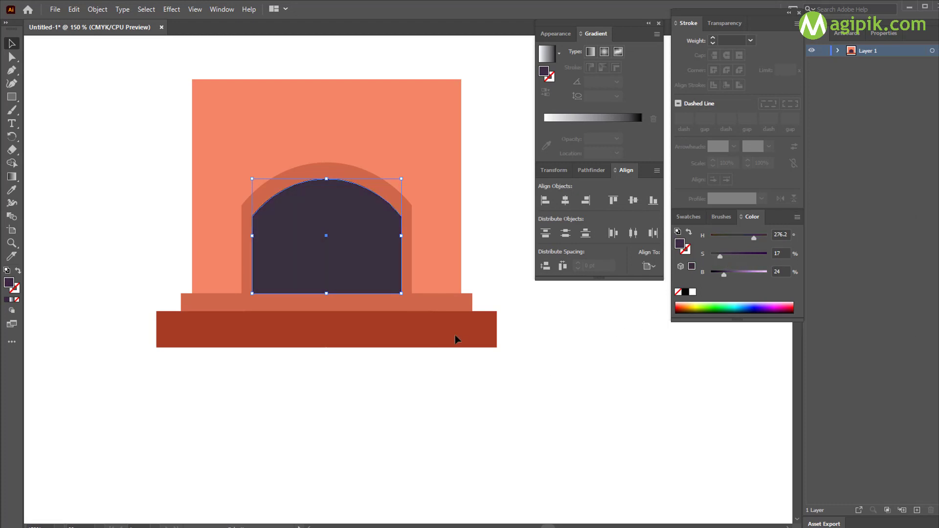
pyautogui.click(504, 308)
# Step: Duplicate the dark purple arch in place and scale the copy down, keeping its base on the middle strip
pyautogui.click(297, 238)
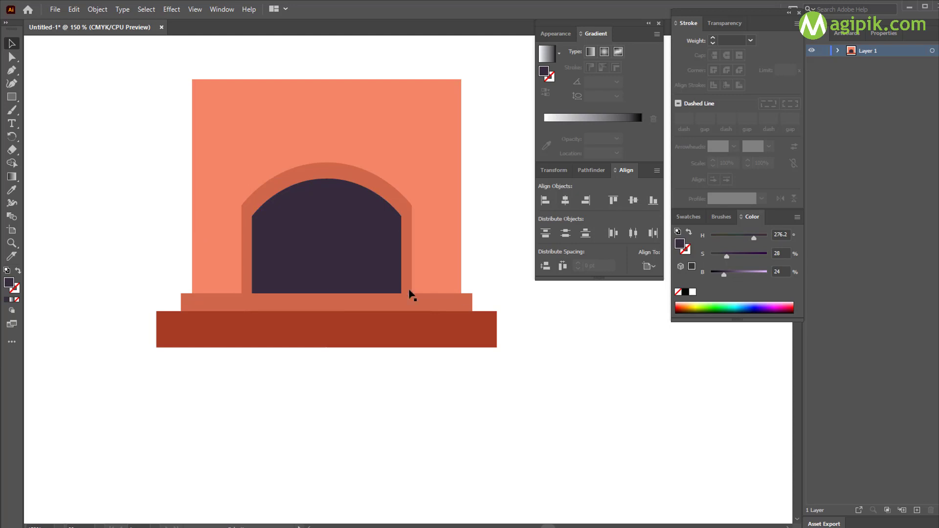
pyautogui.hotkey('ctrl', 'c')
pyautogui.hotkey('ctrl', 'f')
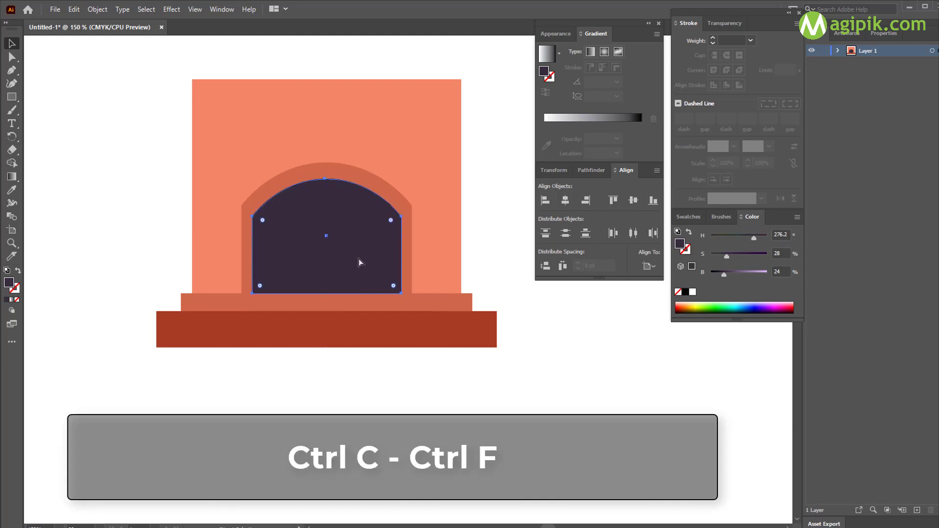
pyautogui.moveTo(330, 181); pyautogui.dragTo(323, 194)
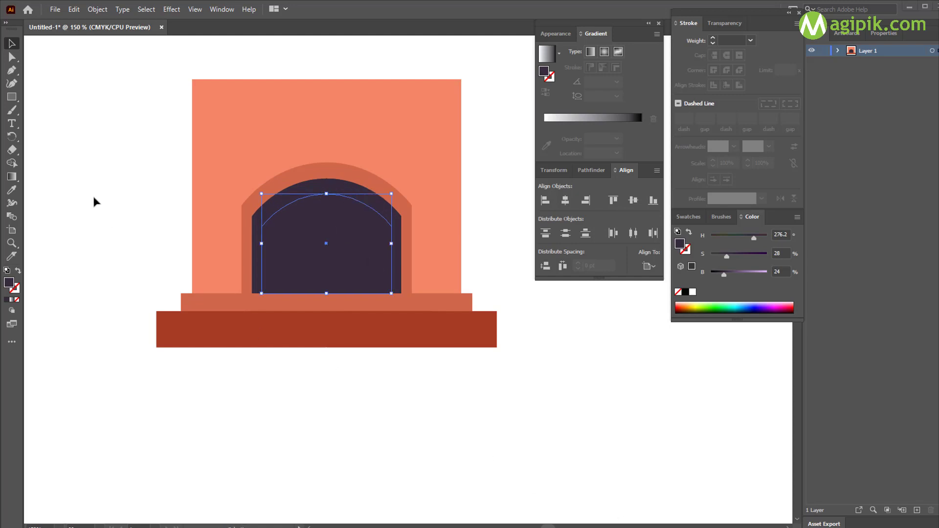
# Step: Lower the peak of the innermost arch slightly with the Curvature tool
pyautogui.click(11, 83)
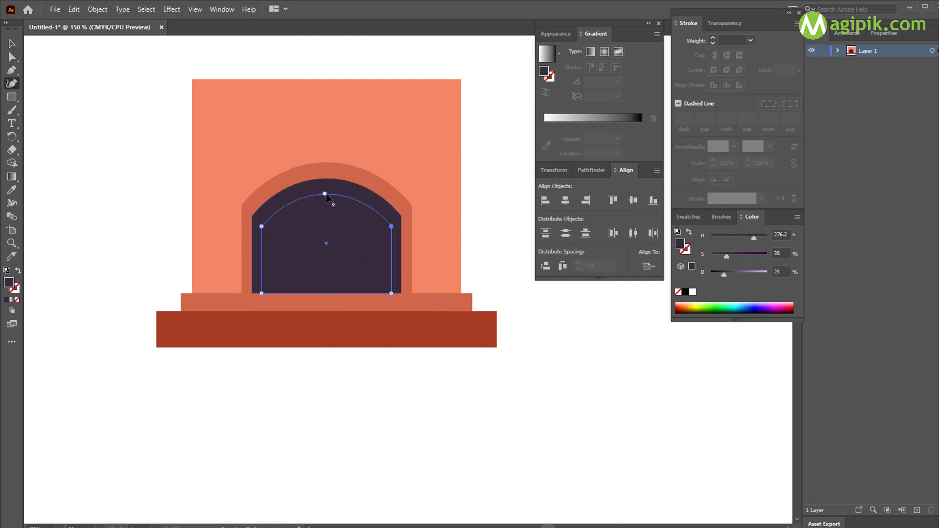
pyautogui.moveTo(324, 194); pyautogui.dragTo(326, 200)
pyautogui.click(12, 43)
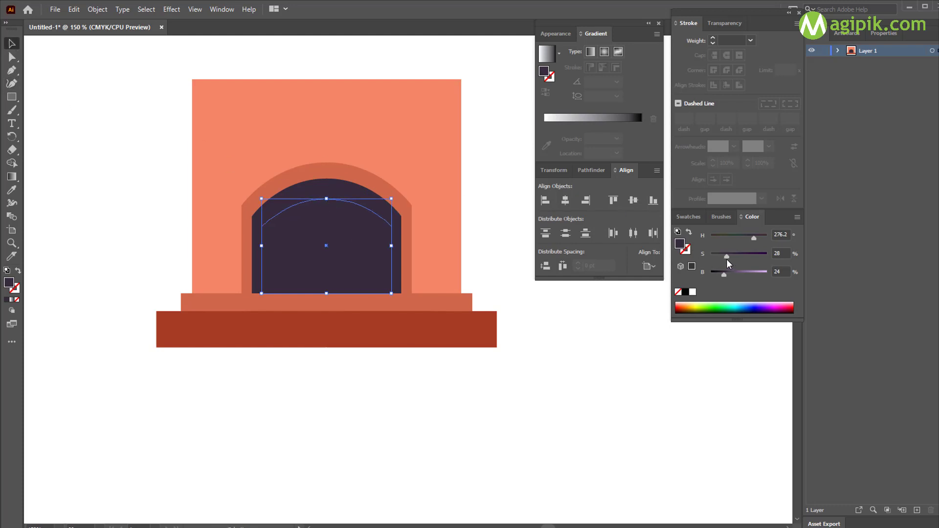
# Step: Lighten the innermost arch to 35% brightness and narrow it slightly on both sides
pyautogui.moveTo(723, 274); pyautogui.dragTo(730, 277)
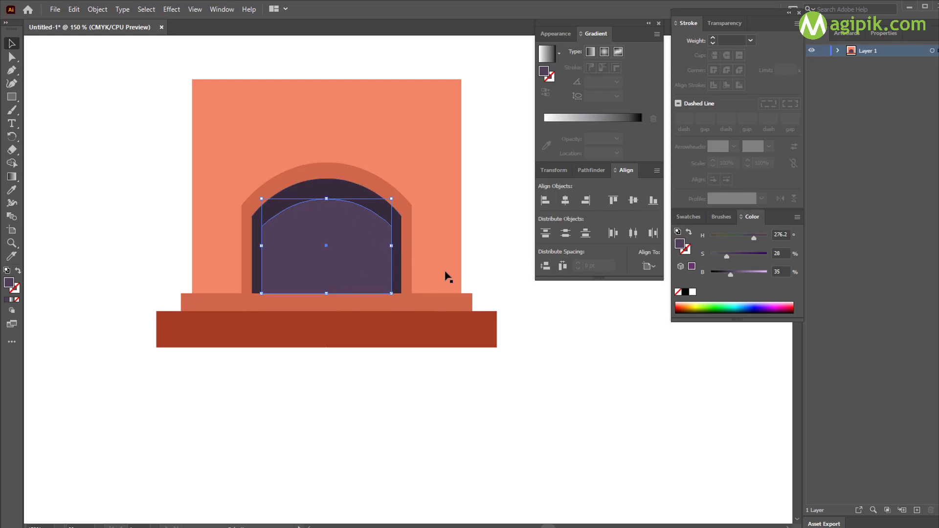
pyautogui.moveTo(391, 245); pyautogui.dragTo(390, 247)
pyautogui.click(486, 260)
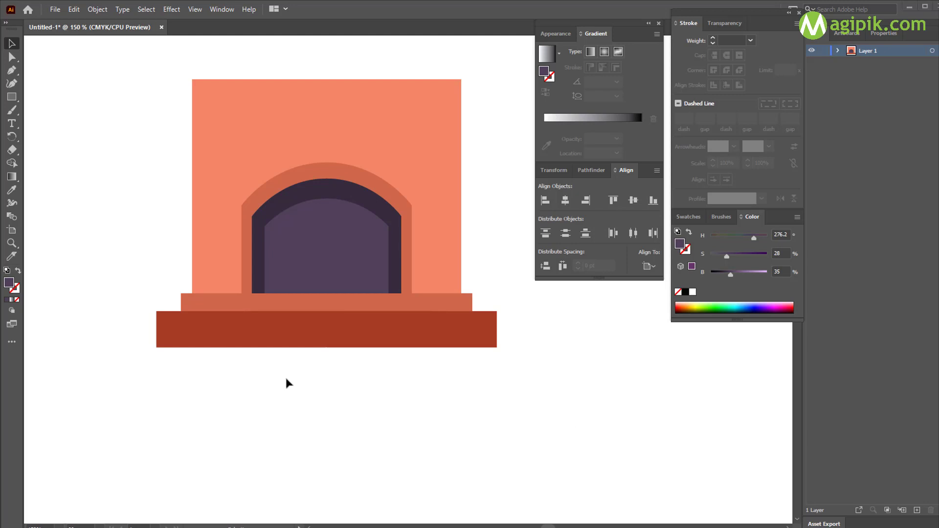
# Step: Create a 105 × 23 pt rectangle over the lower part of the innermost arch
pyautogui.click(292, 337)
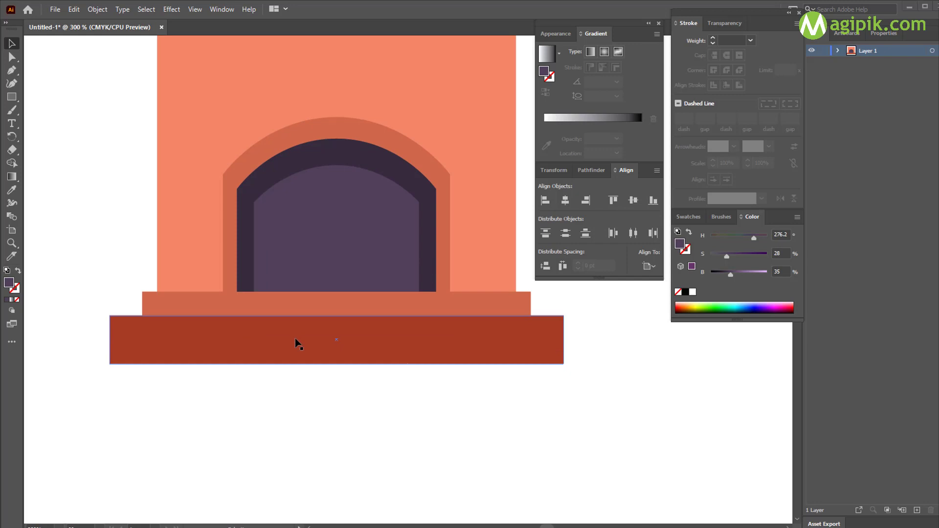
pyautogui.scroll(2, 295, 341)
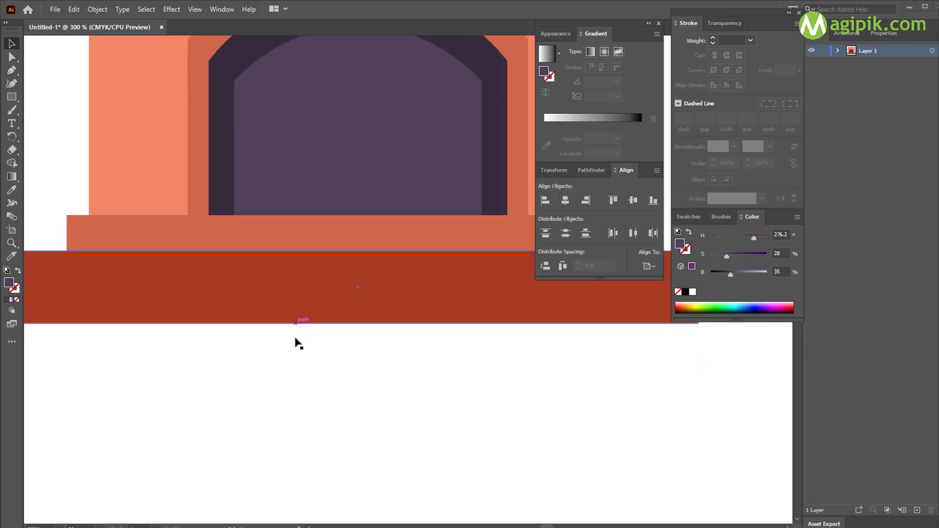
pyautogui.click(12, 97)
pyautogui.click(333, 149)
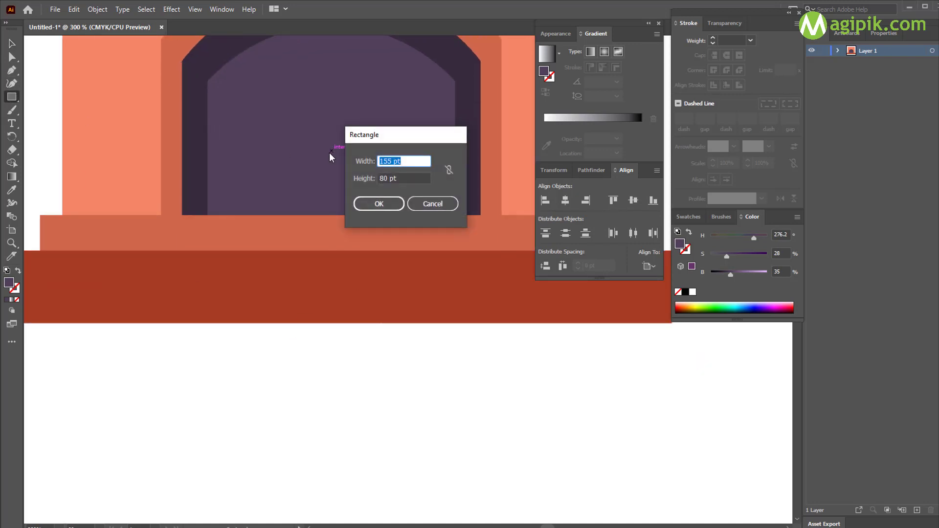
pyautogui.write('105')
pyautogui.press('Tab')
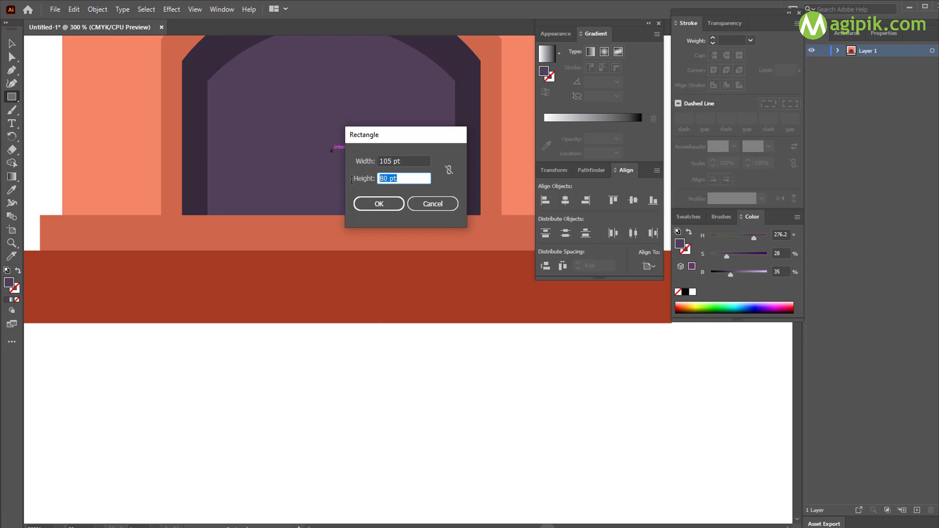
pyautogui.write('23')
pyautogui.click(392, 207)
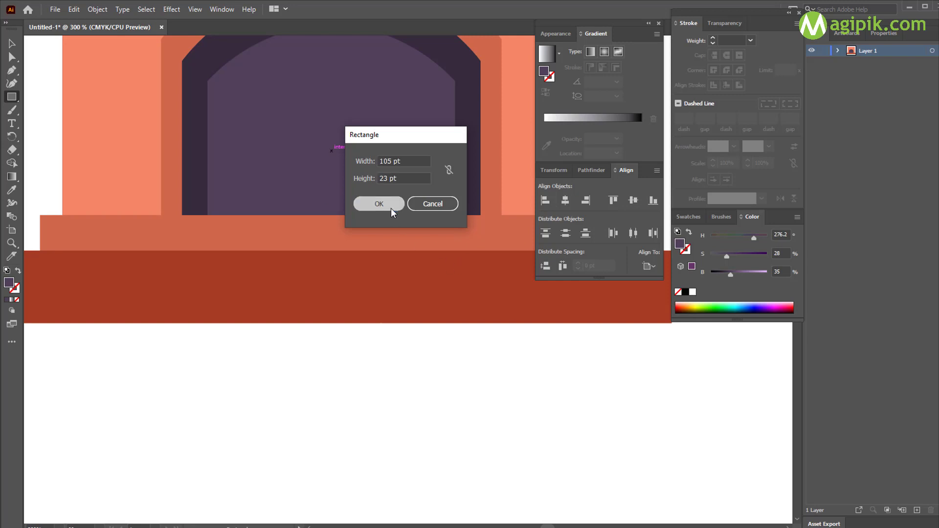
pyautogui.press('v')
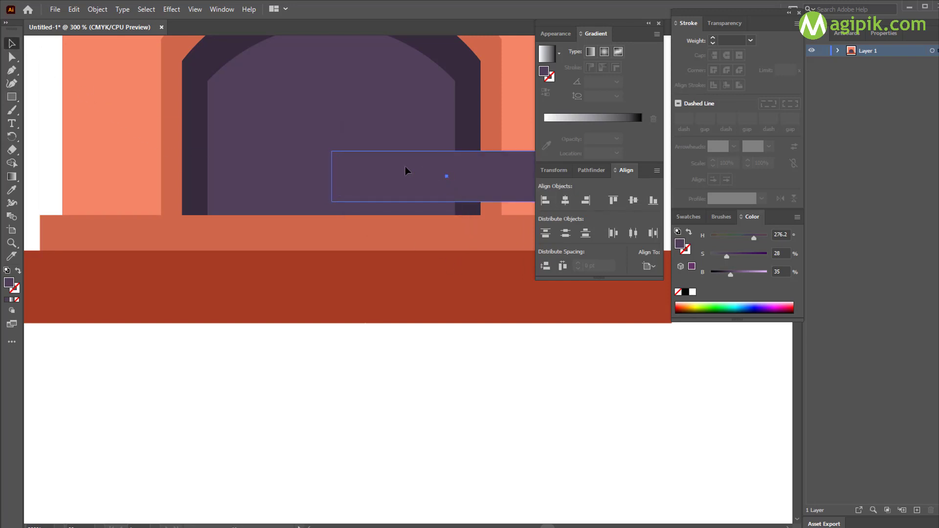
# Step: Move the new rectangle inside the innermost arch and align it to the arch's base and horizontal center
pyautogui.moveTo(405, 169); pyautogui.dragTo(331, 172)
pyautogui.keyDown('shift'); pyautogui.click(332, 129); pyautogui.keyUp('shift')
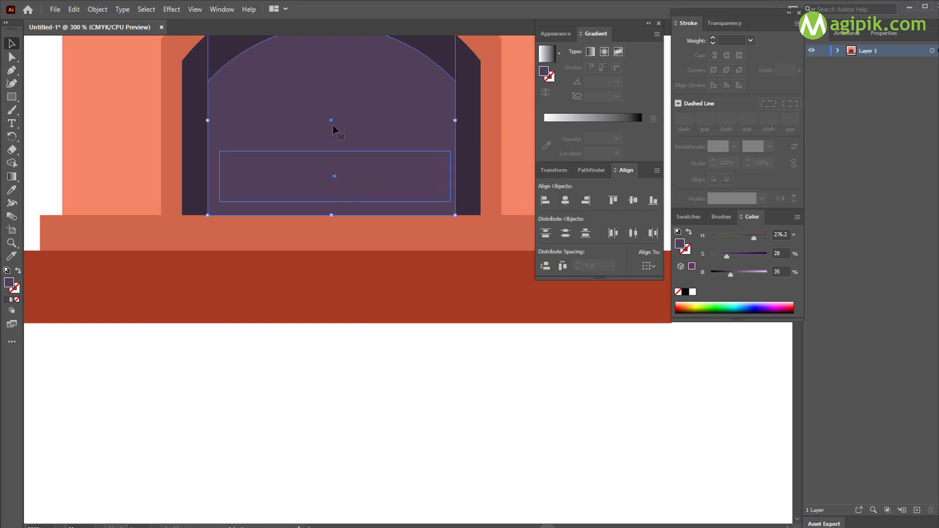
pyautogui.click(333, 125)
pyautogui.click(653, 200)
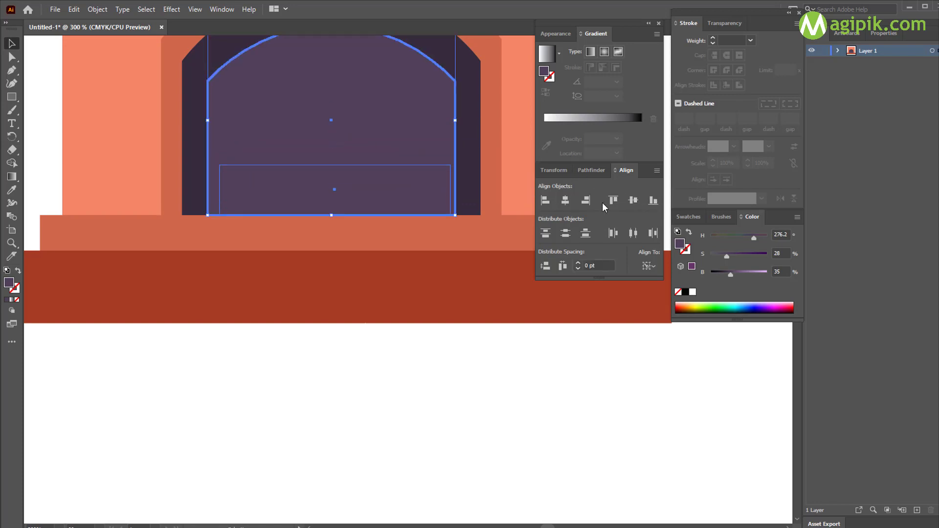
pyautogui.click(565, 200)
pyautogui.click(424, 358)
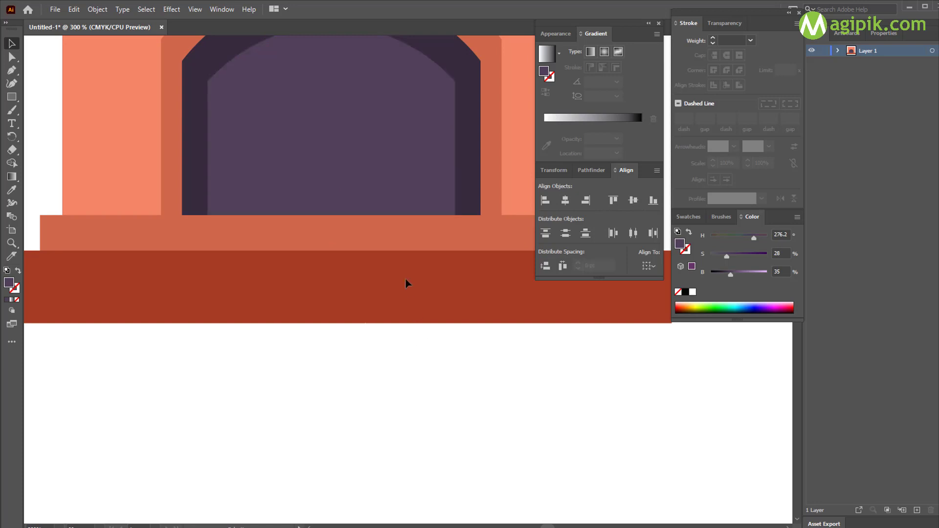
# Step: Recolor the rectangle brown with hue 21.94°, saturation 72% and brightness 62%
pyautogui.click(387, 182)
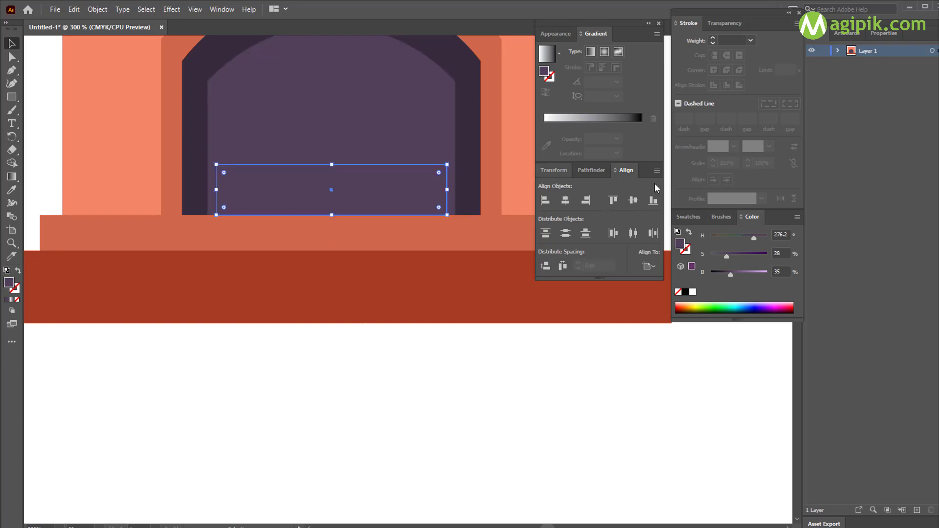
pyautogui.click(688, 301)
pyautogui.moveTo(769, 272); pyautogui.dragTo(749, 275)
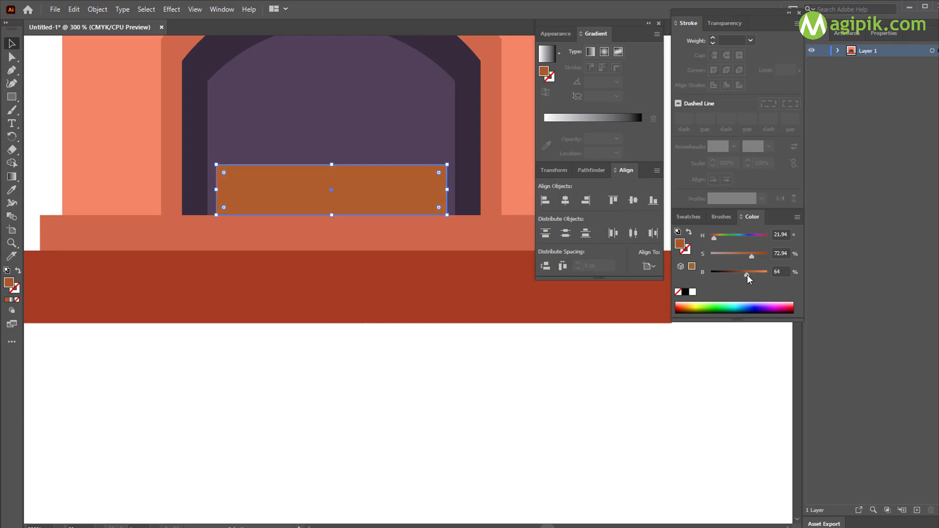
pyautogui.moveTo(750, 275); pyautogui.dragTo(757, 257)
pyautogui.click(453, 389)
# Step: Set up the Pen tool with no fill and a darker brown stroke at saturation 84% and brightness 53%
pyautogui.scroll(1, 255, 266)
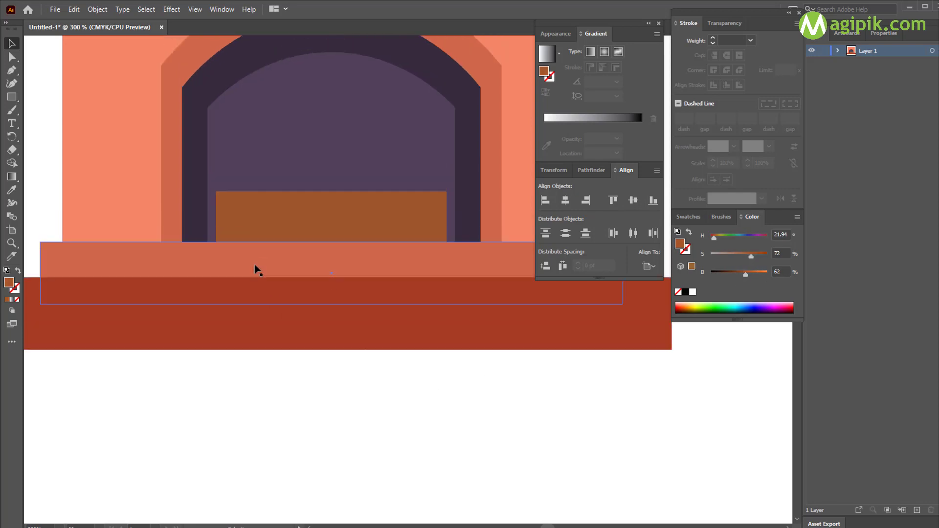
pyautogui.scroll(1, 255, 269)
pyautogui.click(292, 400)
pyautogui.click(12, 70)
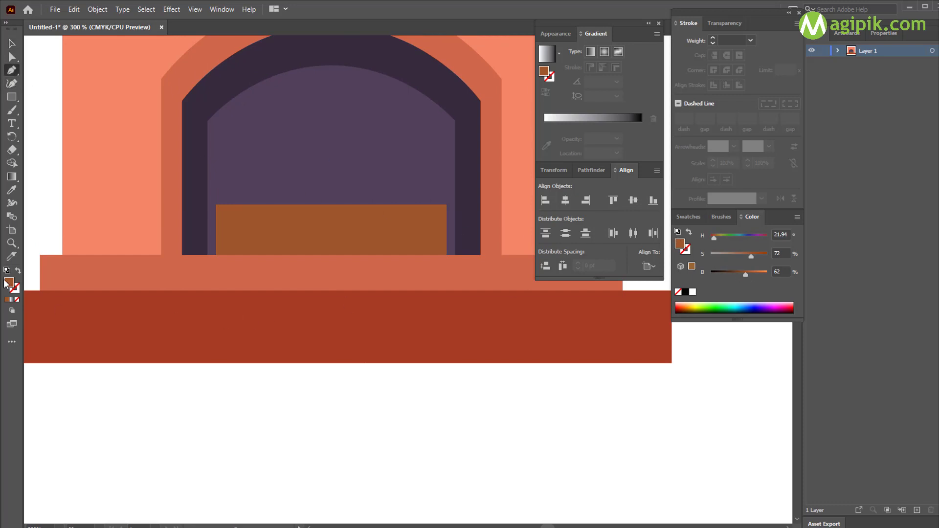
pyautogui.click(18, 271)
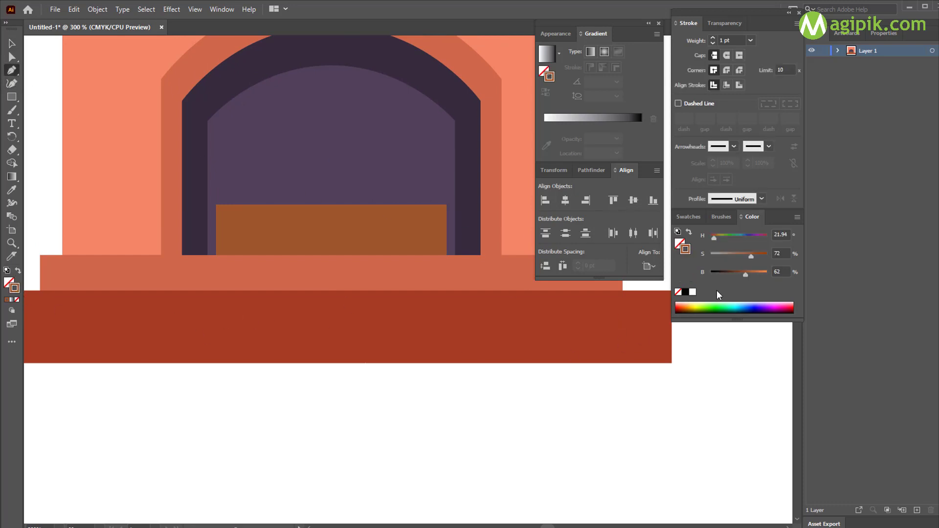
pyautogui.moveTo(748, 274); pyautogui.dragTo(742, 274)
pyautogui.moveTo(758, 256); pyautogui.dragTo(760, 256)
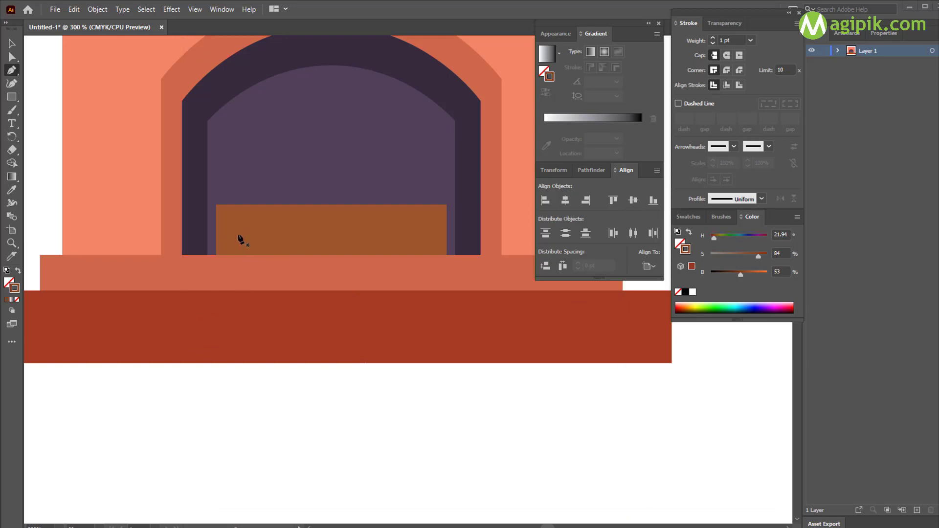
# Step: Draw a horizontal wood-grain line across the upper left of the brown rectangle with a 2 pt round-capped stroke
pyautogui.click(229, 222)
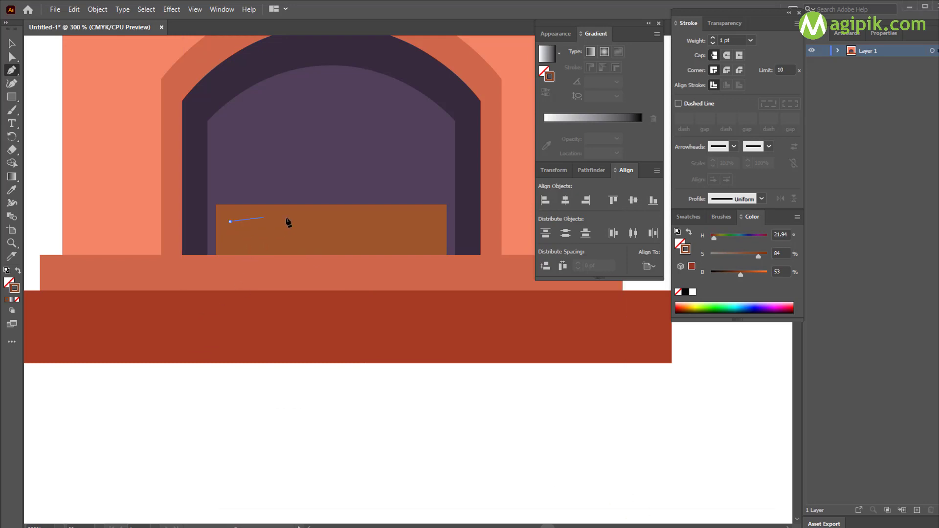
pyautogui.click(322, 222)
pyautogui.press('v')
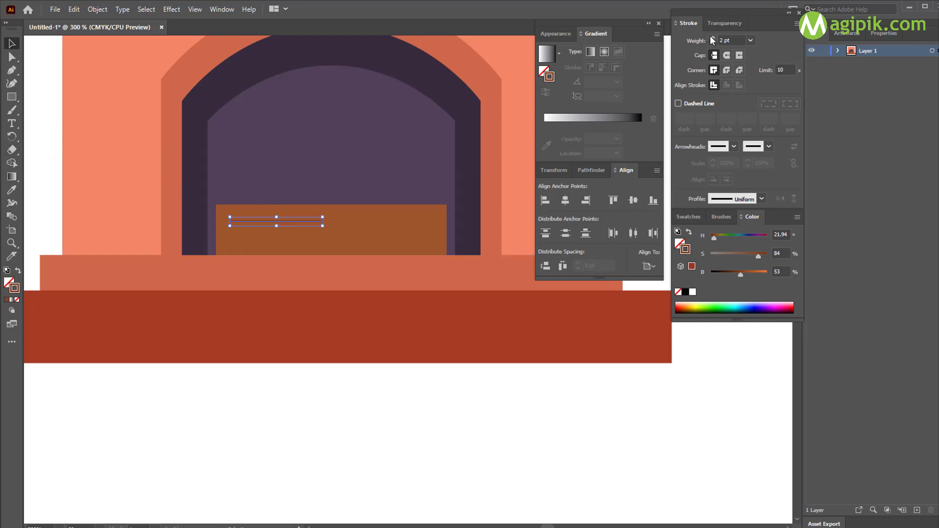
pyautogui.click(727, 55)
pyautogui.click(419, 403)
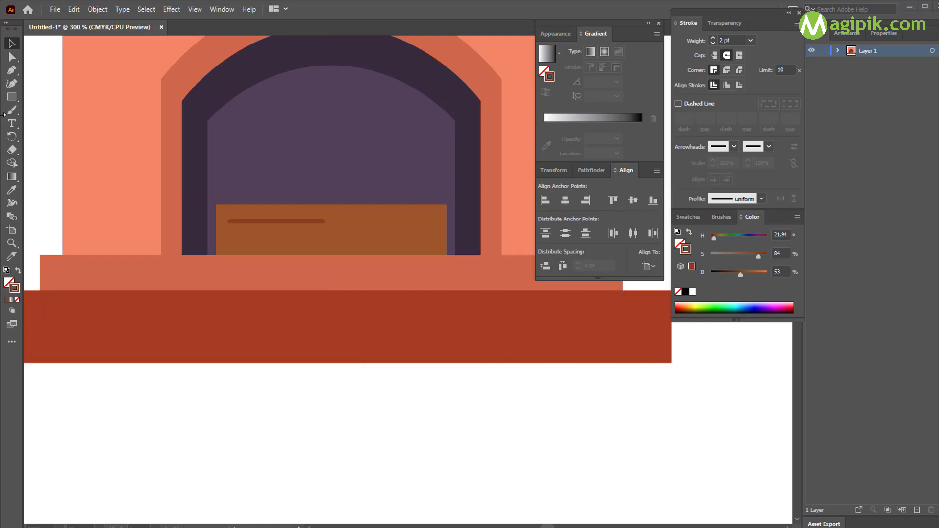
# Step: Draw a shorter horizontal grain line about 17 pt long just above the first one
pyautogui.press('p')
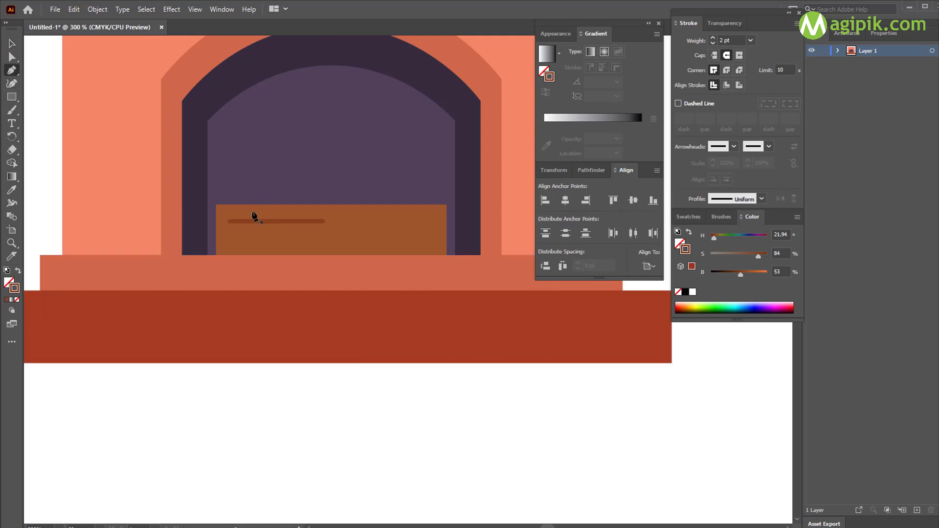
pyautogui.click(251, 212)
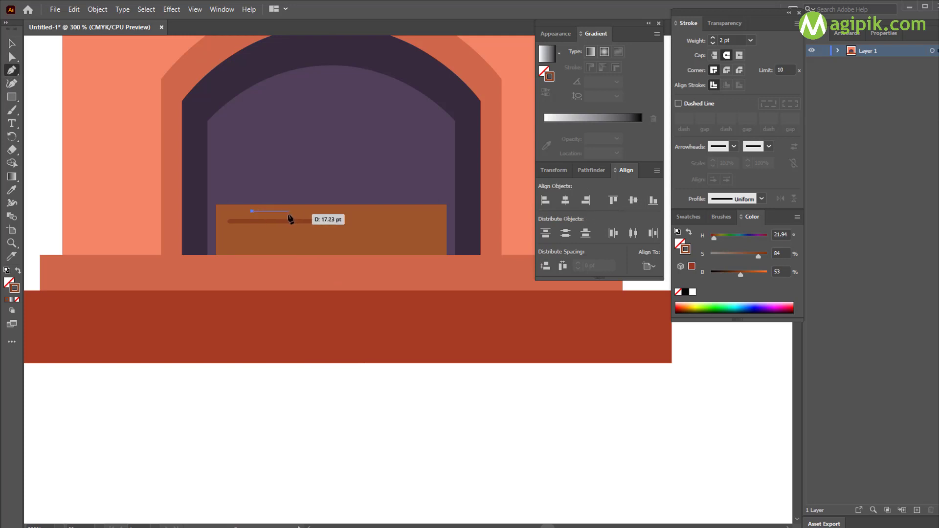
pyautogui.keyDown('shift'); pyautogui.click(289, 216); pyautogui.keyUp('shift')
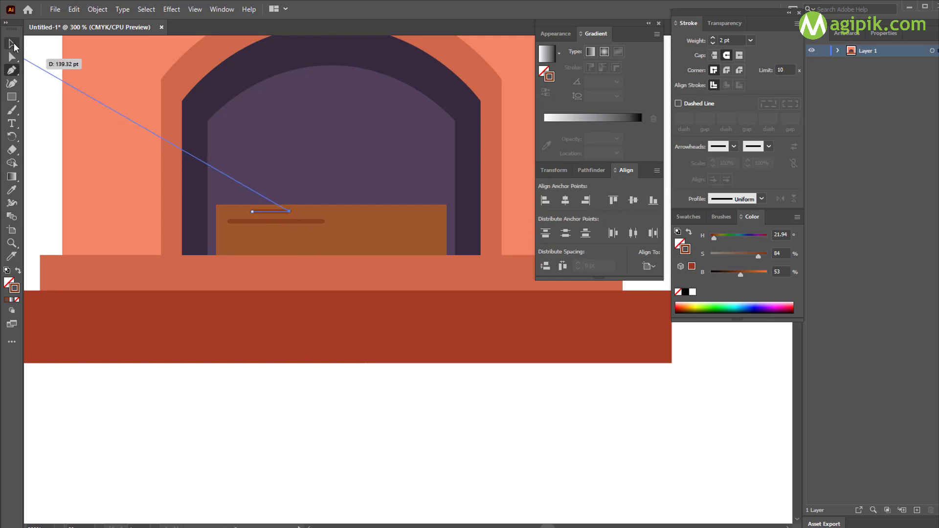
pyautogui.click(11, 44)
pyautogui.click(424, 428)
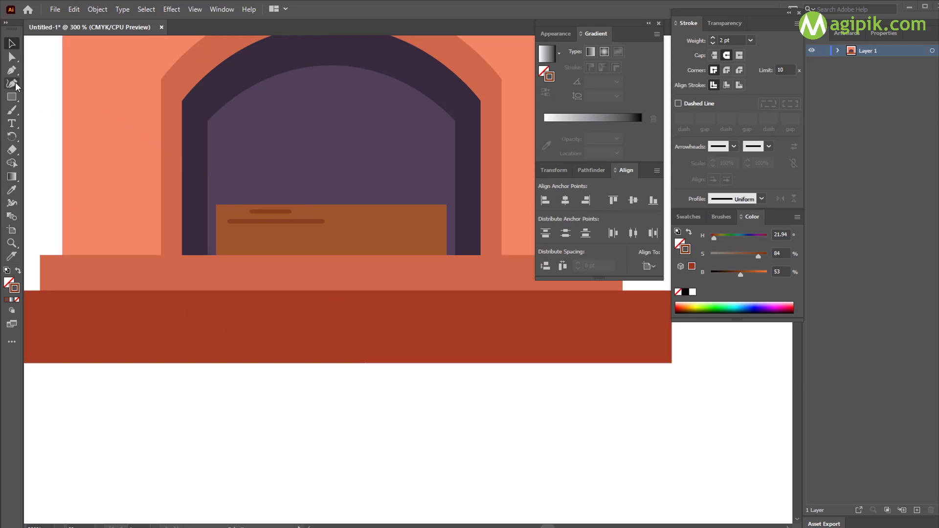
# Step: Draw another horizontal grain line on the right half of the brown rectangle, level with the first line
pyautogui.press('p')
pyautogui.click(230, 222)
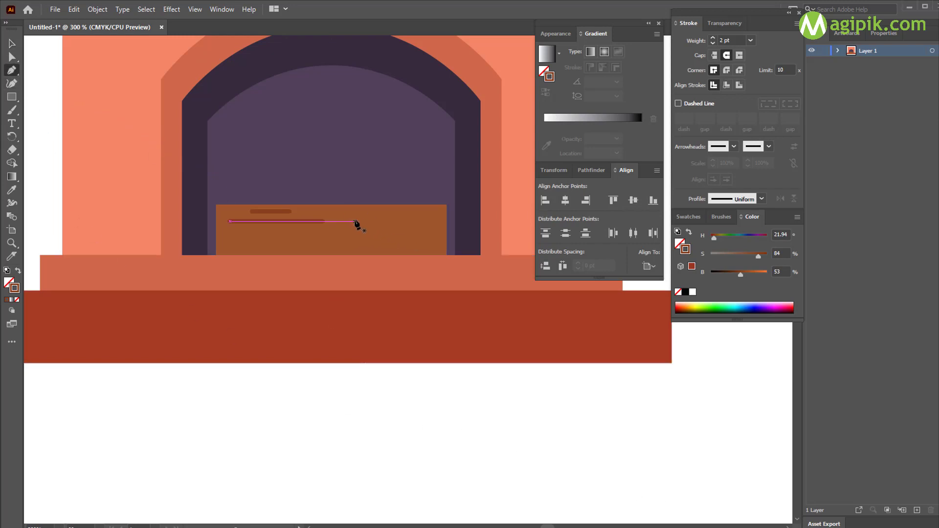
pyautogui.click(352, 221)
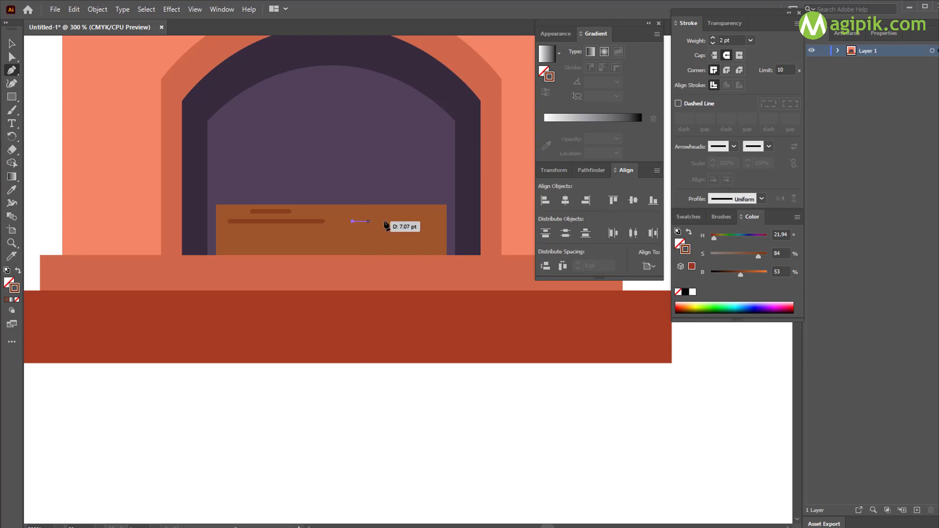
pyautogui.click(429, 221)
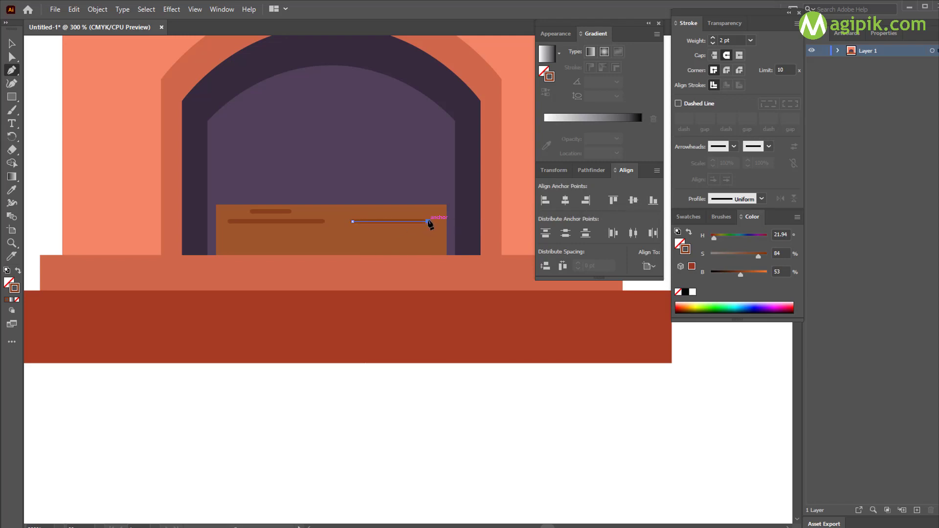
pyautogui.press('v')
pyautogui.click(381, 409)
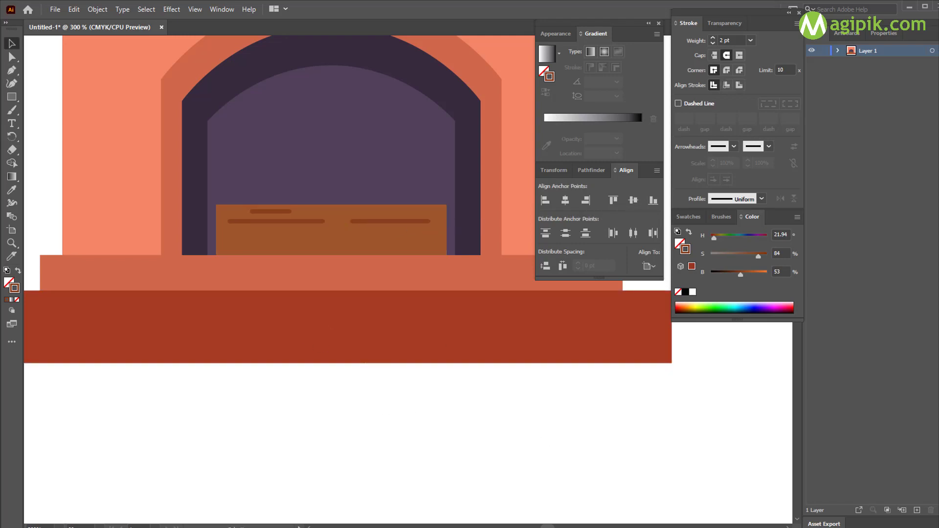
# Step: Draw a short grain line about 8 pt long near the rectangle's right edge, starting a lower row
pyautogui.click(11, 70)
pyautogui.click(420, 233)
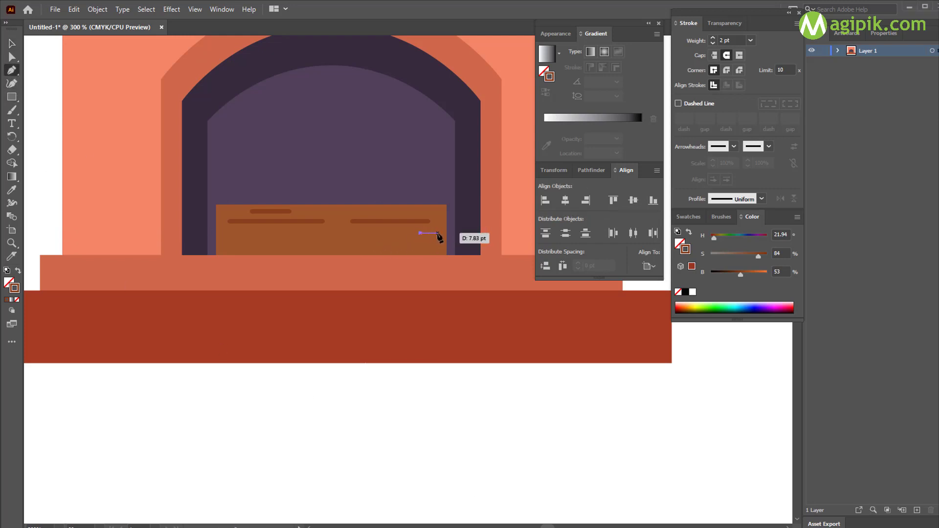
pyautogui.click(438, 234)
pyautogui.press('v')
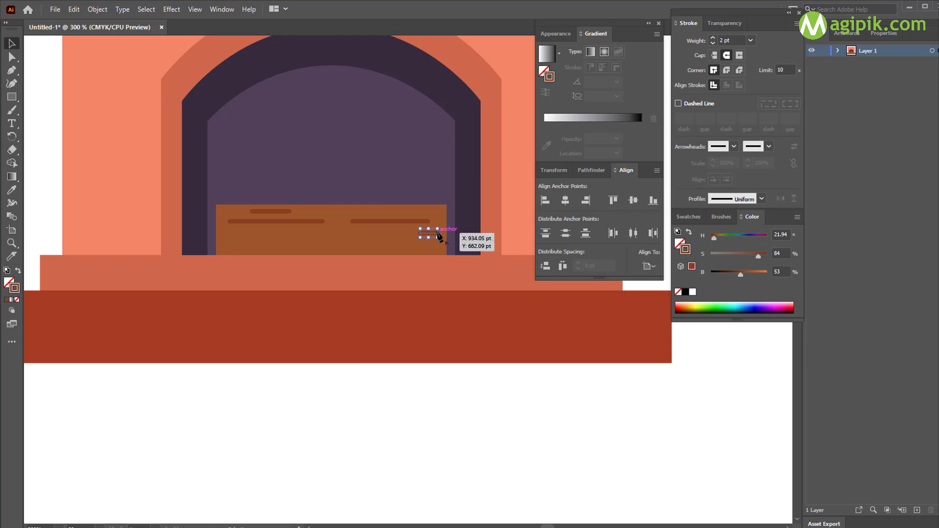
pyautogui.click(390, 430)
# Step: Add a medium-length grain line in the lower row, to the left of the short one
pyautogui.click(8, 72)
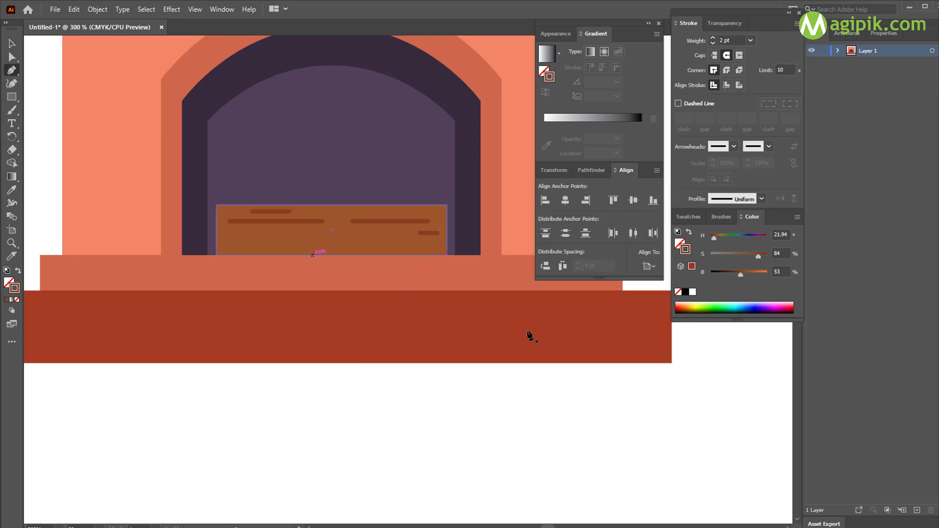
pyautogui.click(359, 233)
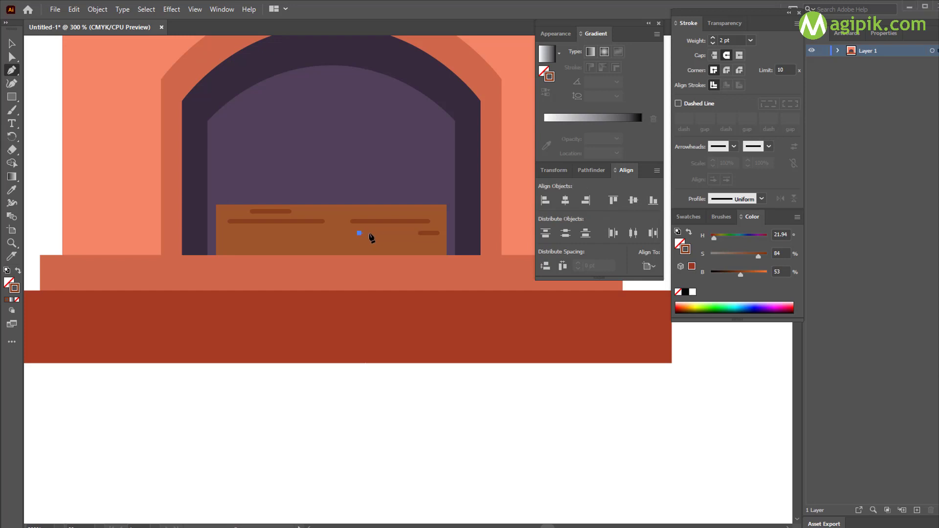
pyautogui.click(393, 234)
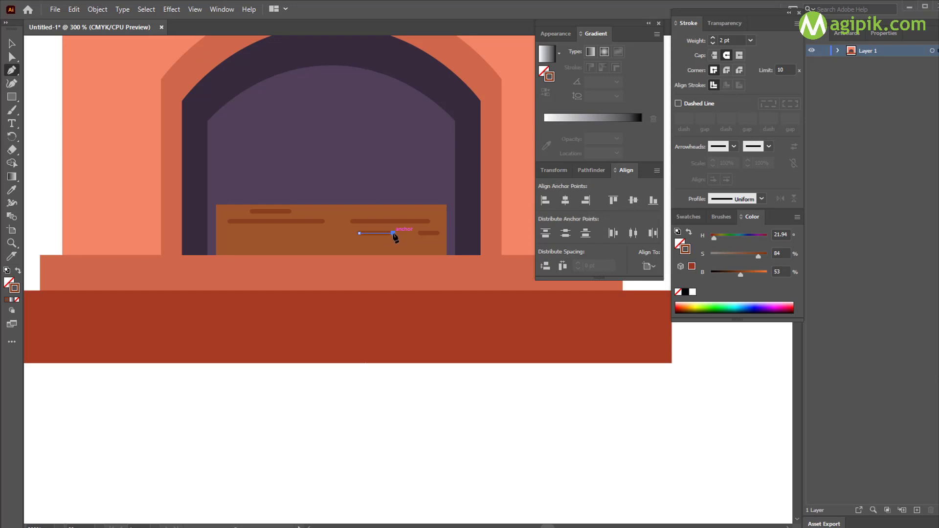
pyautogui.press('v')
pyautogui.click(39, 176)
# Step: Draw a long grain line on the left side of the lower row and shorten it from its left end
pyautogui.click(12, 70)
pyautogui.click(336, 233)
pyautogui.press('v')
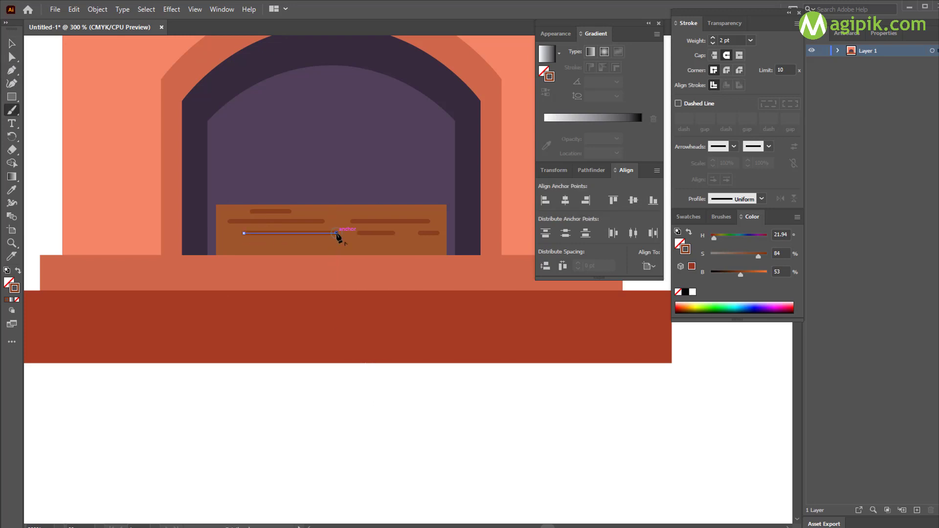
pyautogui.click(564, 489)
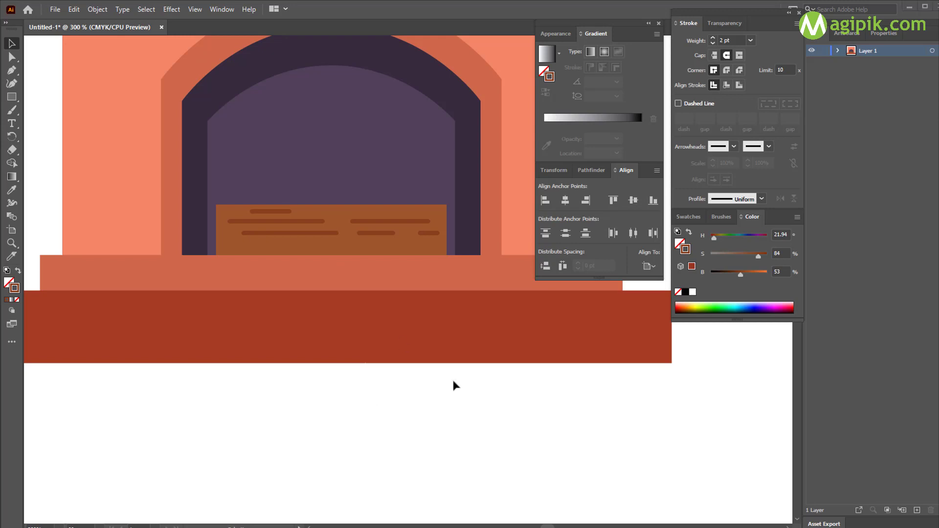
pyautogui.click(307, 233)
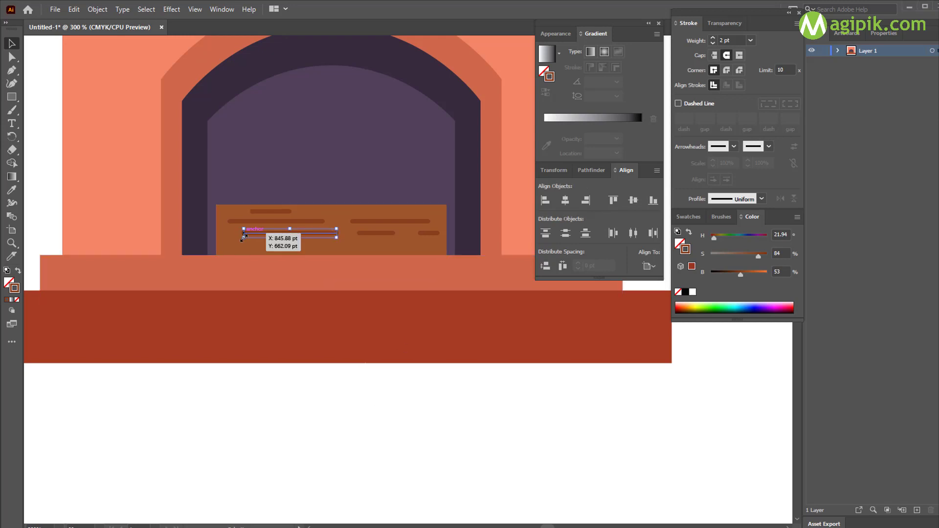
pyautogui.moveTo(243, 234); pyautogui.dragTo(261, 234)
pyautogui.click(283, 420)
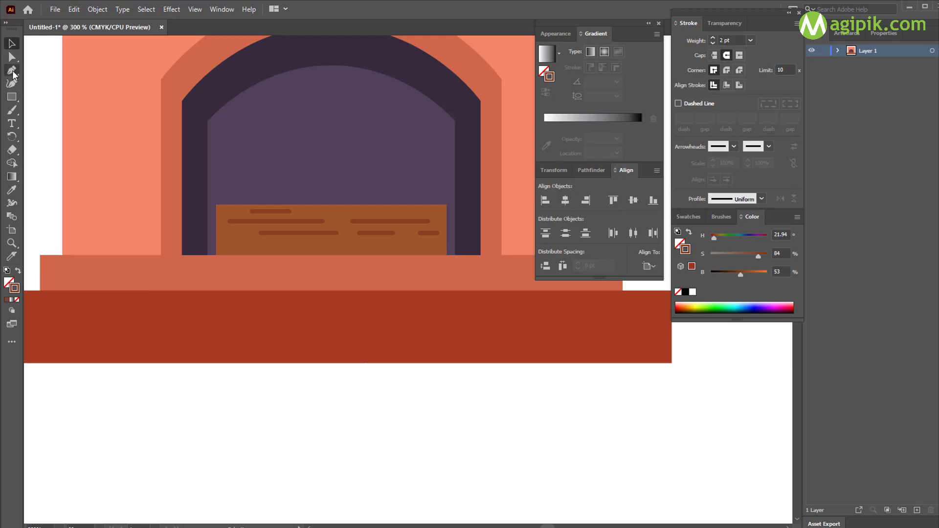
# Step: Draw two short grain lines side by side at the left end of the log's lowest row, the second about 14 pt long
pyautogui.click(12, 70)
pyautogui.click(230, 221)
pyautogui.click(224, 245)
pyautogui.click(252, 245)
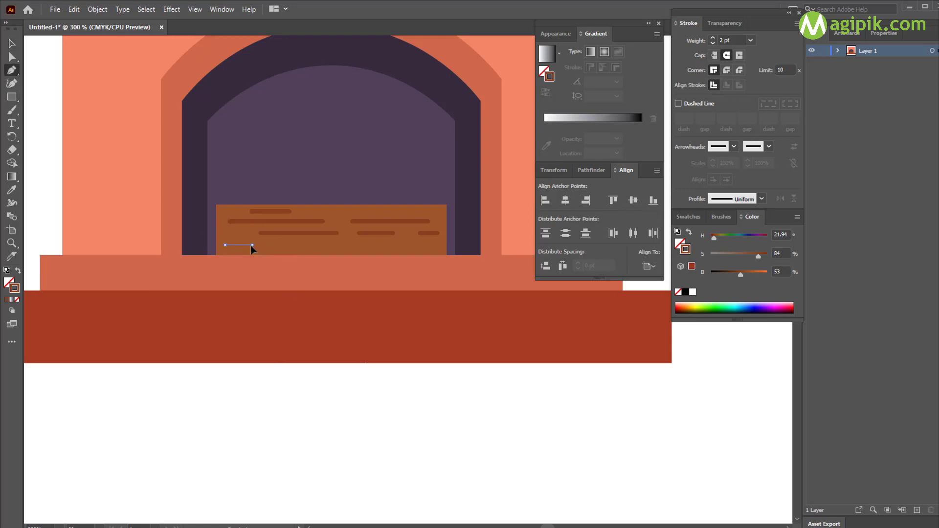
pyautogui.keyDown('ctrl'); pyautogui.click(308, 463); pyautogui.keyUp('ctrl')
pyautogui.click(266, 245)
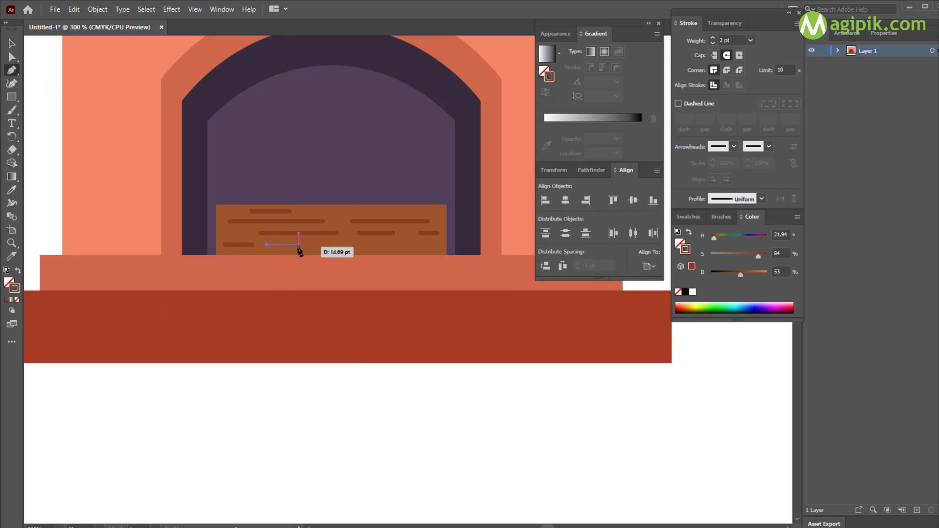
pyautogui.click(297, 245)
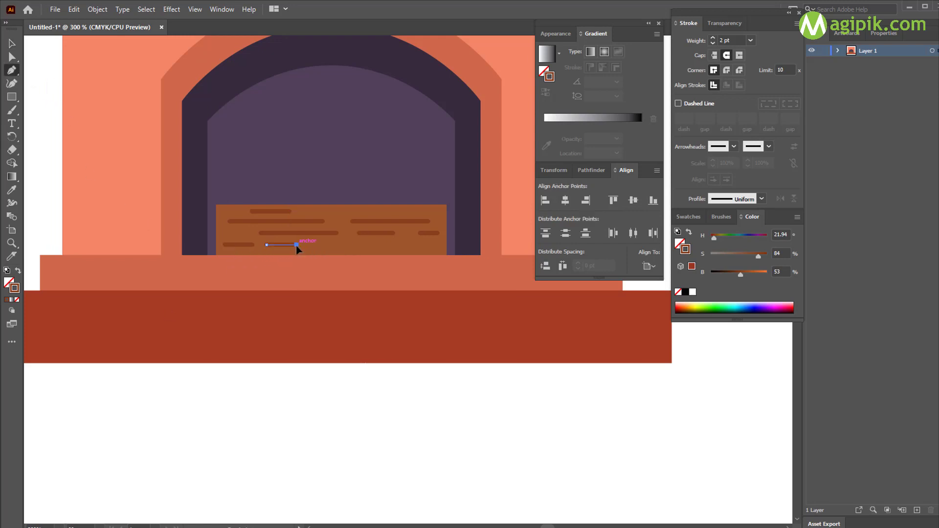
pyautogui.keyDown('ctrl'); pyautogui.click(330, 396); pyautogui.keyUp('ctrl')
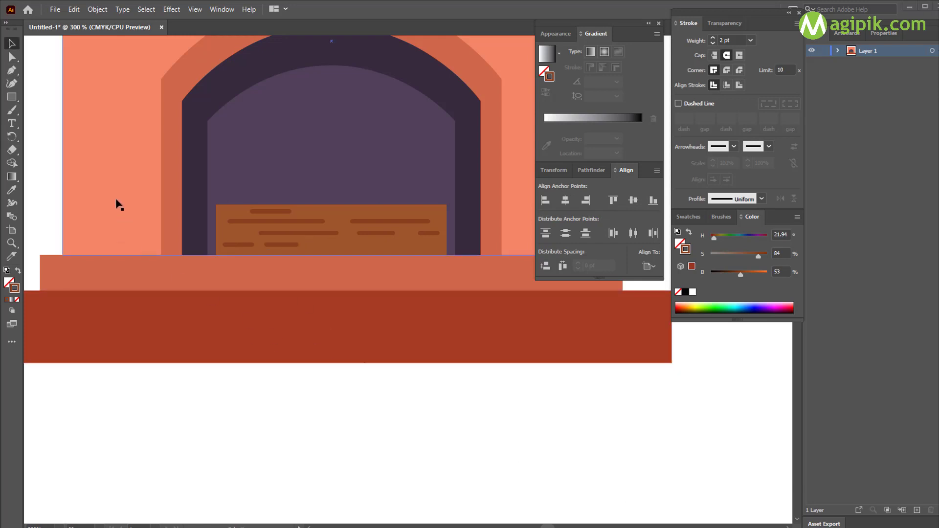
# Step: Draw a grain line about 19 pt long near the right end of the log's lowest row
pyautogui.click(420, 234)
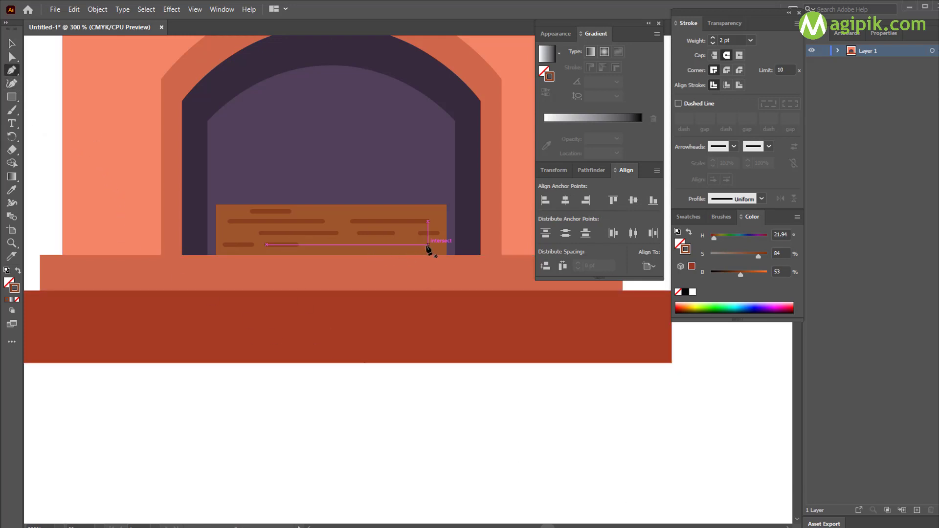
pyautogui.click(428, 245)
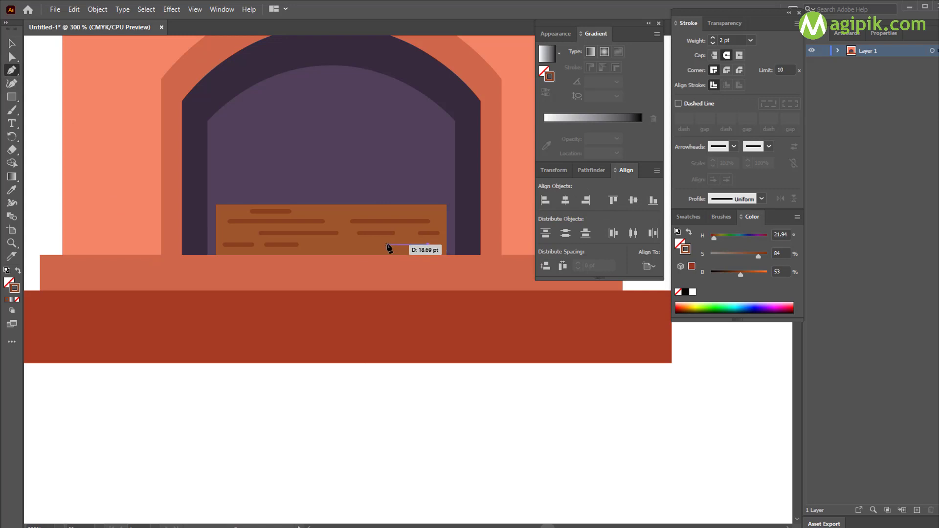
pyautogui.click(387, 245)
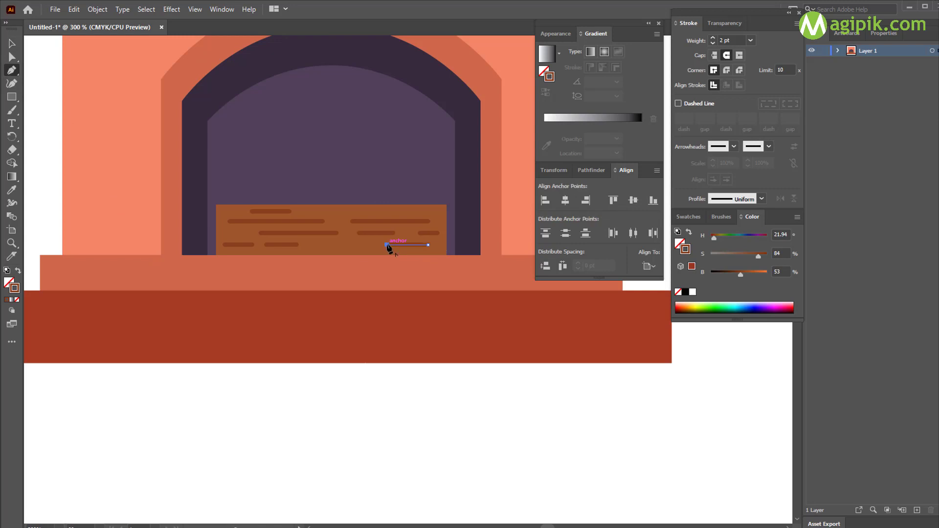
pyautogui.press('v')
pyautogui.click(370, 411)
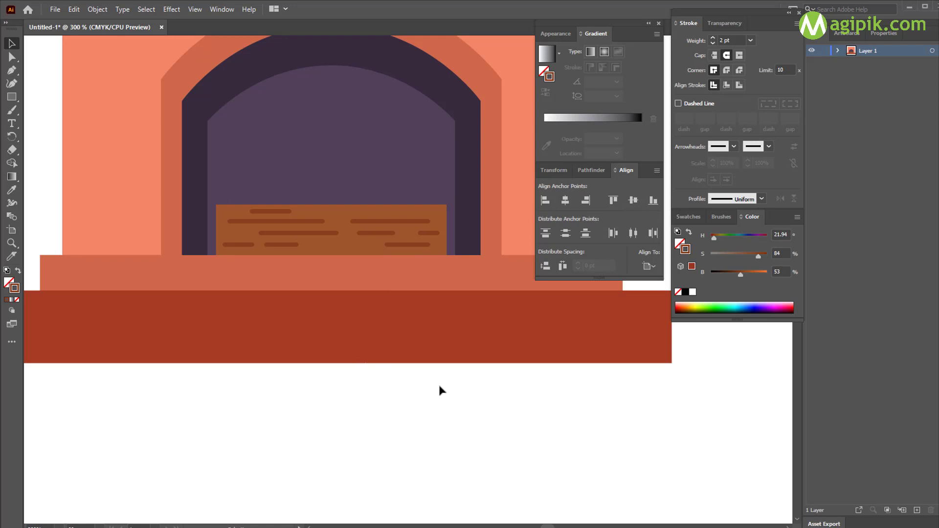
# Step: Set the stroke brightness to 0 and draw a vertical black line about 26 pt tall near the log's left end, rising from its base past its upper edge
pyautogui.scroll(-2, 374, 319)
pyautogui.hscroll(-1, 374, 319)
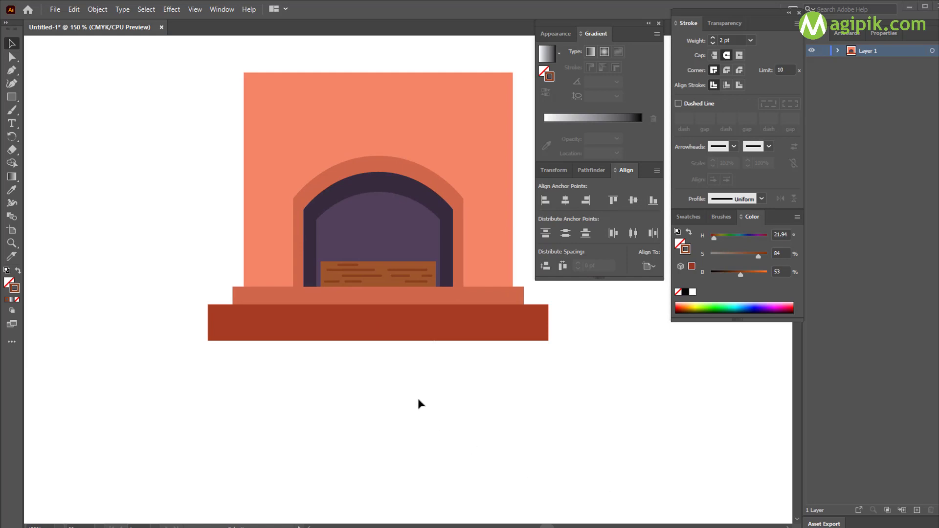
pyautogui.scroll(1, 330, 284)
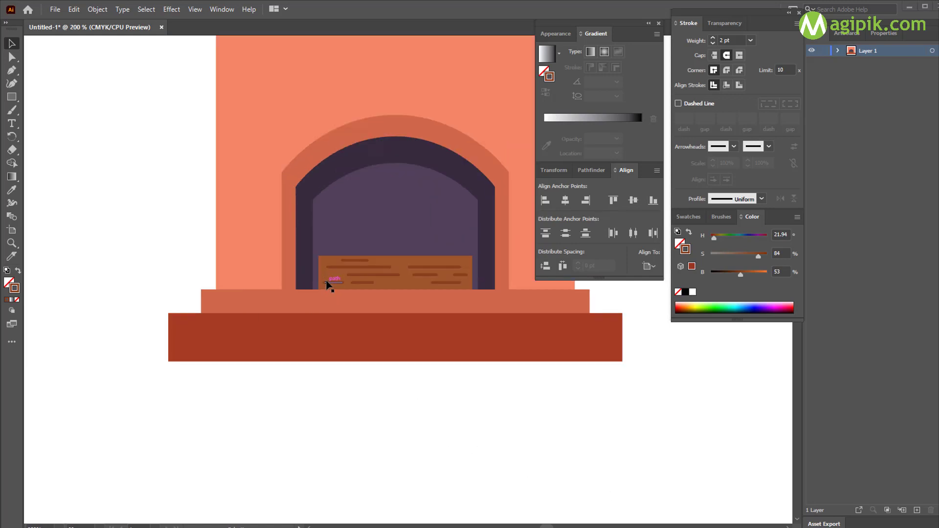
pyautogui.scroll(3, 327, 283)
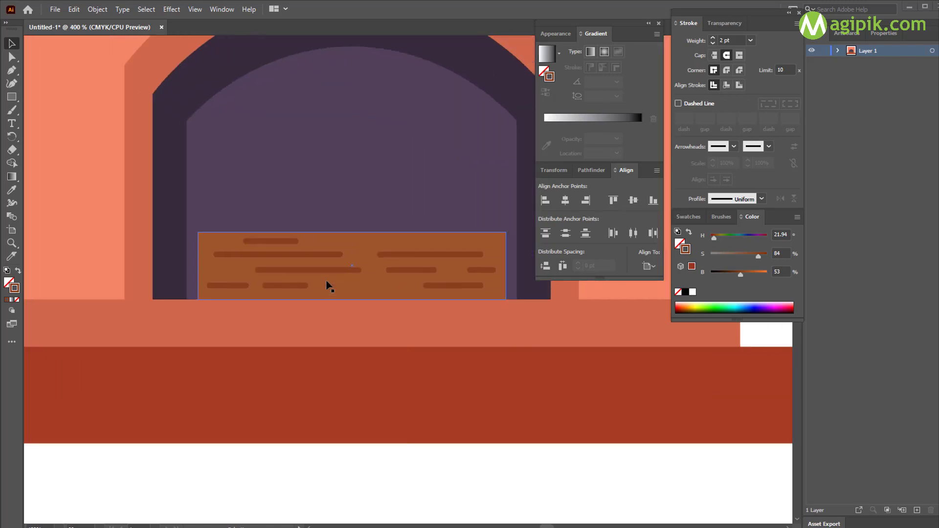
pyautogui.scroll(2, 327, 283)
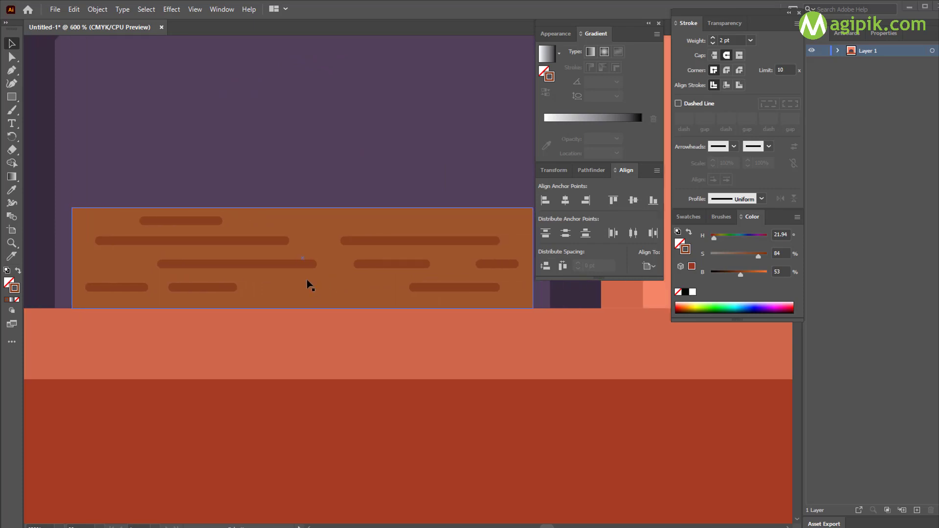
pyautogui.hscroll(1, 297, 265)
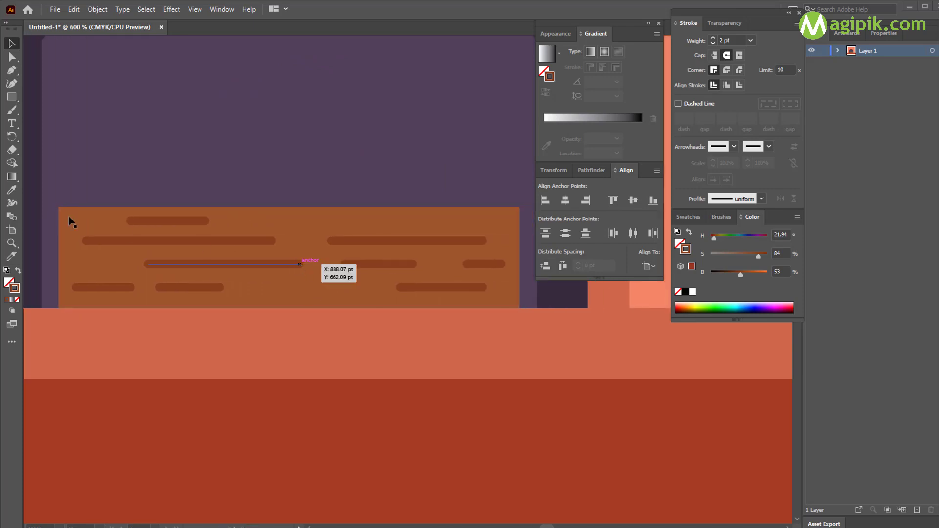
pyautogui.click(12, 71)
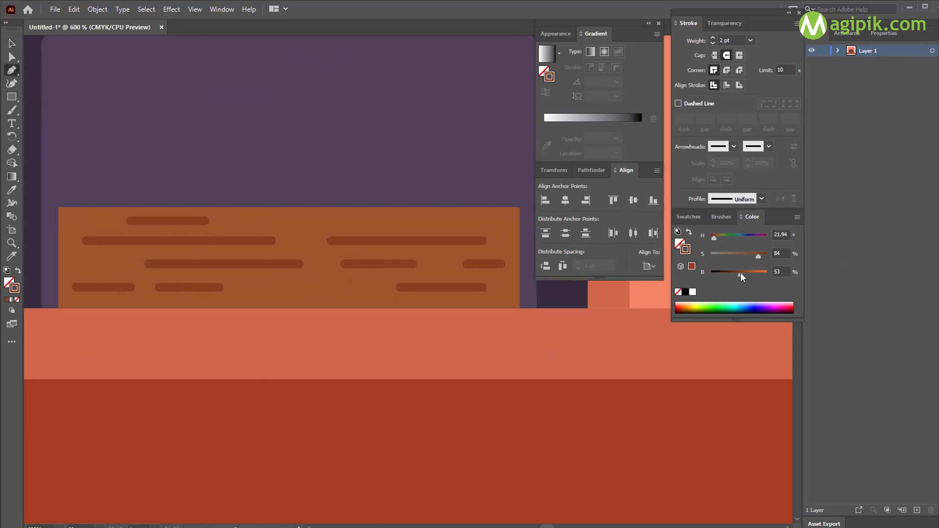
pyautogui.moveTo(740, 274); pyautogui.dragTo(711, 274)
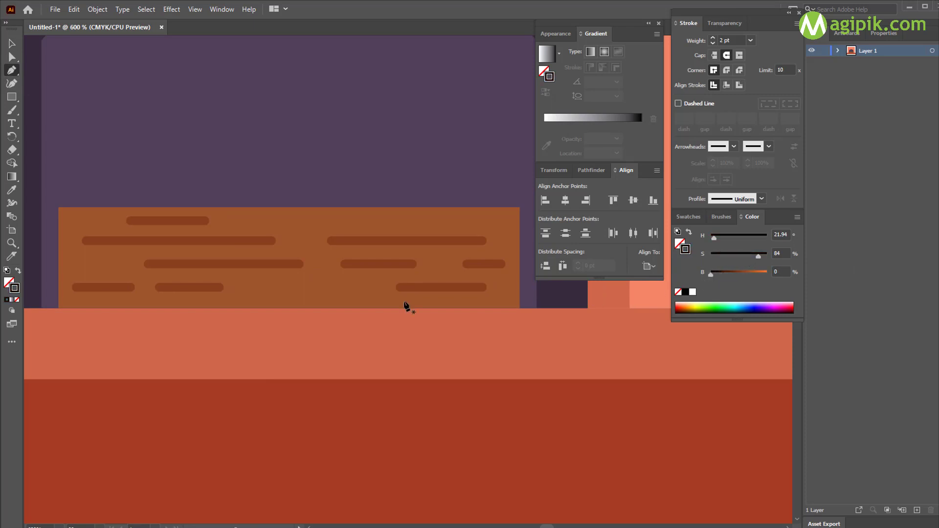
pyautogui.click(103, 309)
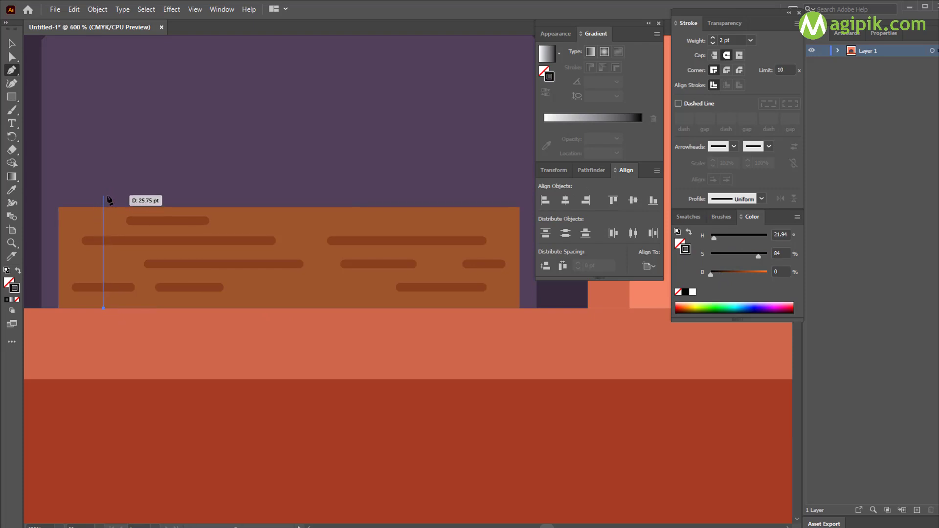
pyautogui.click(104, 195)
pyautogui.click(10, 42)
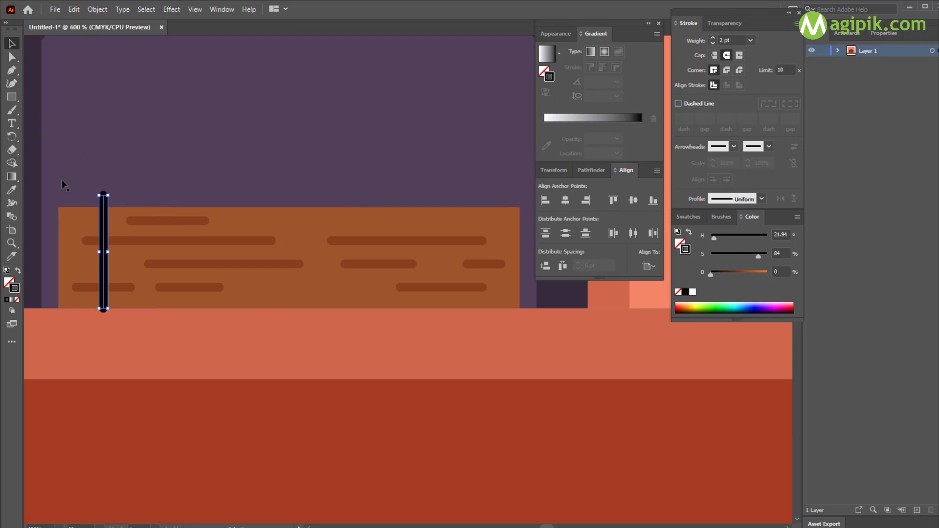
# Step: Give the vertical black line flat butt caps and shorten its lower end to meet the hearth
pyautogui.hscroll(-1, 103, 306)
pyautogui.scroll(2, 104, 307)
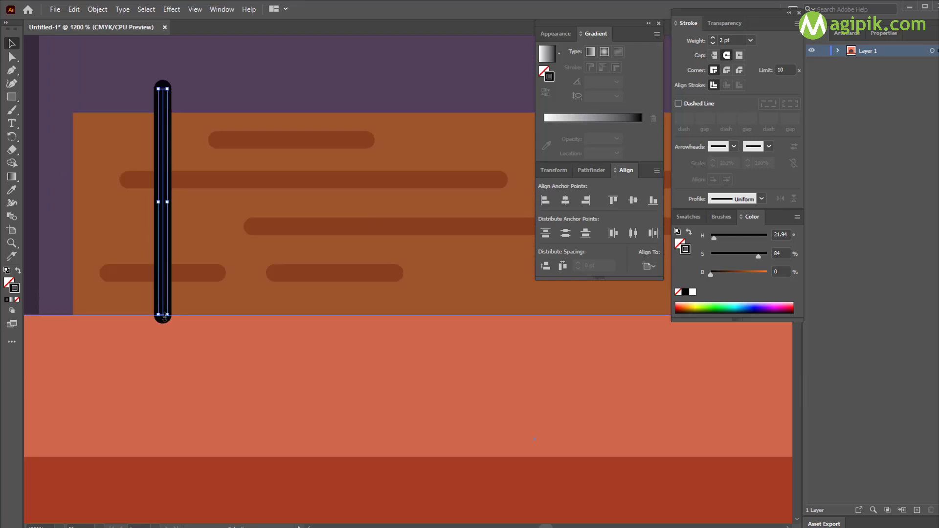
pyautogui.moveTo(165, 311); pyautogui.dragTo(163, 316)
pyautogui.click(714, 54)
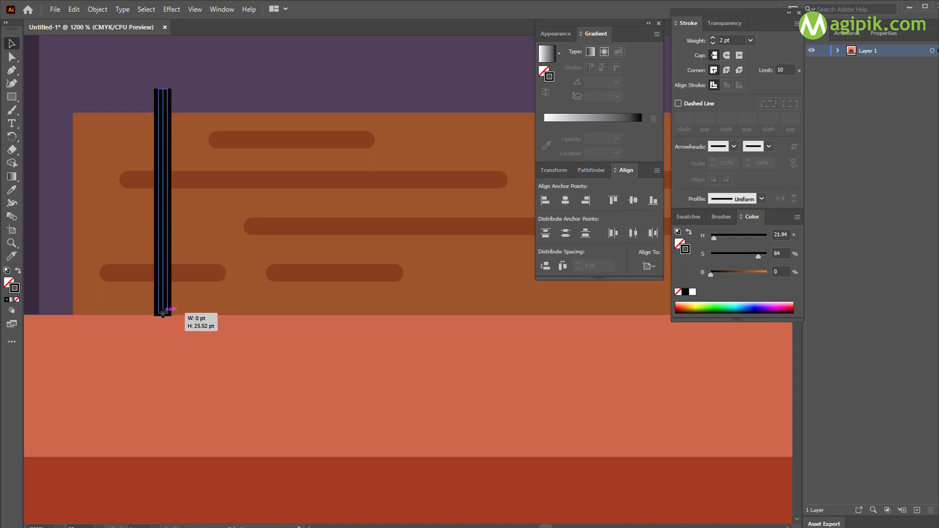
pyautogui.scroll(2, 171, 328)
pyautogui.moveTo(154, 304); pyautogui.dragTo(155, 301)
pyautogui.scroll(-2, 171, 297)
pyautogui.hscroll(1, 170, 296)
pyautogui.hscroll(1, 169, 297)
pyautogui.hscroll(-4, 169, 297)
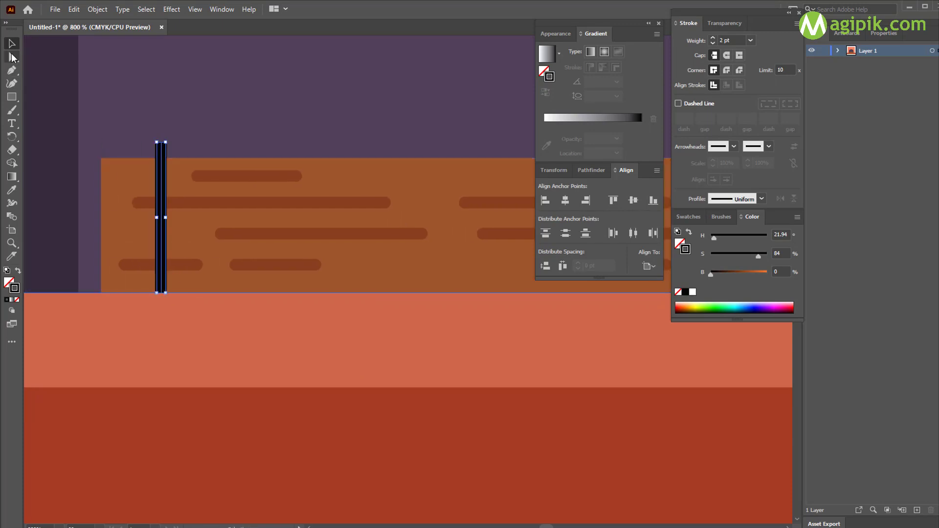
pyautogui.click(70, 118)
# Step: Draw a short horizontal black line above the vertical post and give it round caps
pyautogui.scroll(5, 111, 150)
pyautogui.hscroll(-2, 112, 149)
pyautogui.click(189, 241)
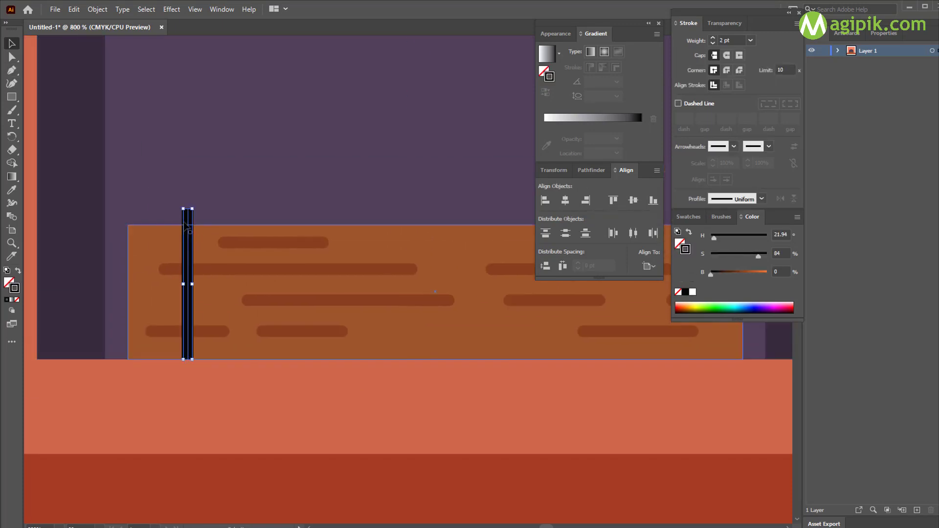
pyautogui.scroll(8, 188, 241)
pyautogui.scroll(-2, 104, 134)
pyautogui.click(639, 486)
pyautogui.hscroll(-4, 146, 434)
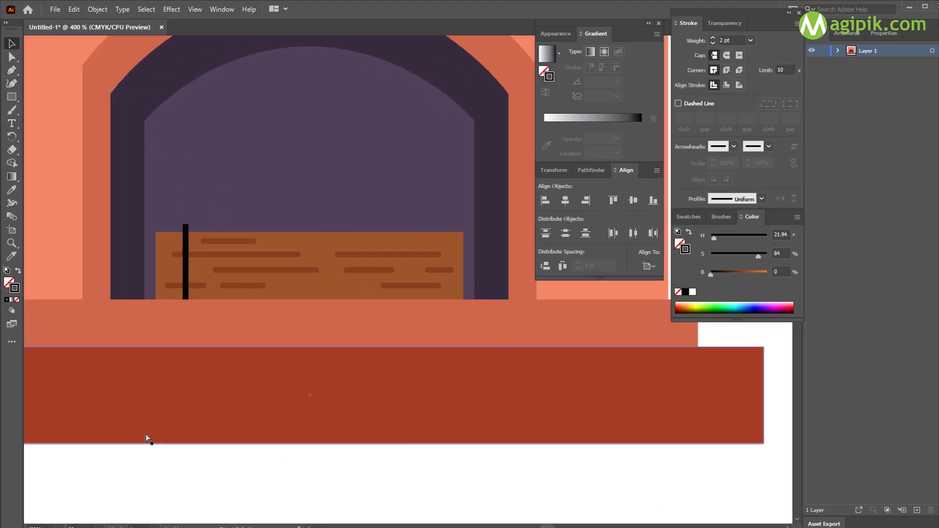
pyautogui.scroll(2, 249, 321)
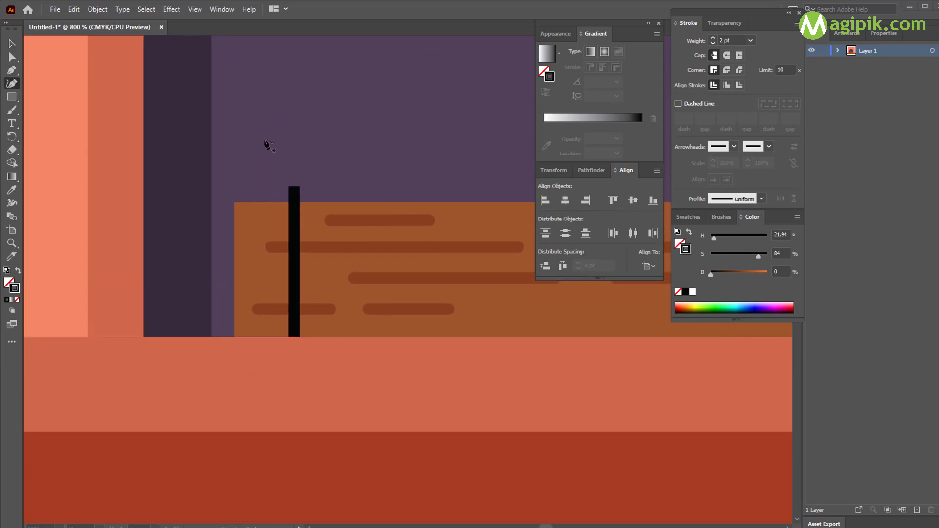
pyautogui.click(323, 132)
pyautogui.click(12, 43)
pyautogui.click(726, 55)
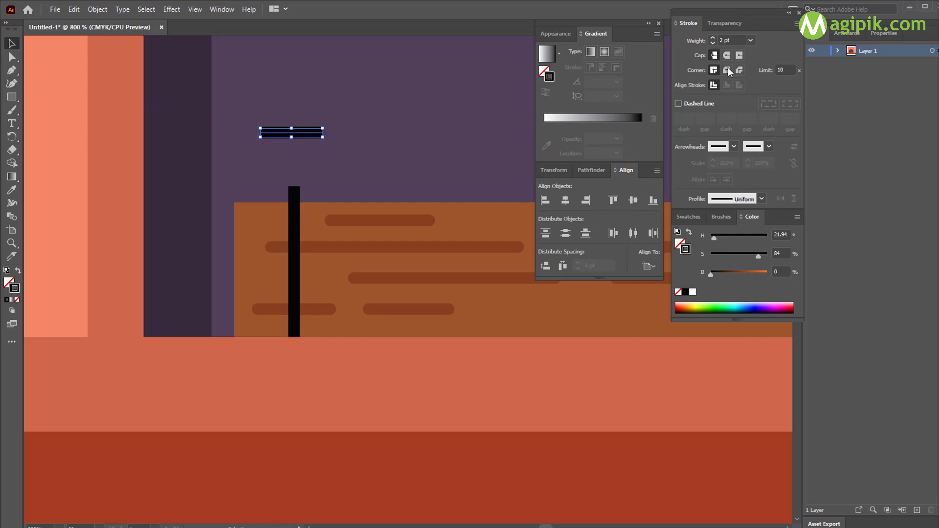
# Step: Align the short horizontal line and the vertical post on their horizontal centers
pyautogui.keyDown('shift'); pyautogui.click(295, 207); pyautogui.keyUp('shift')
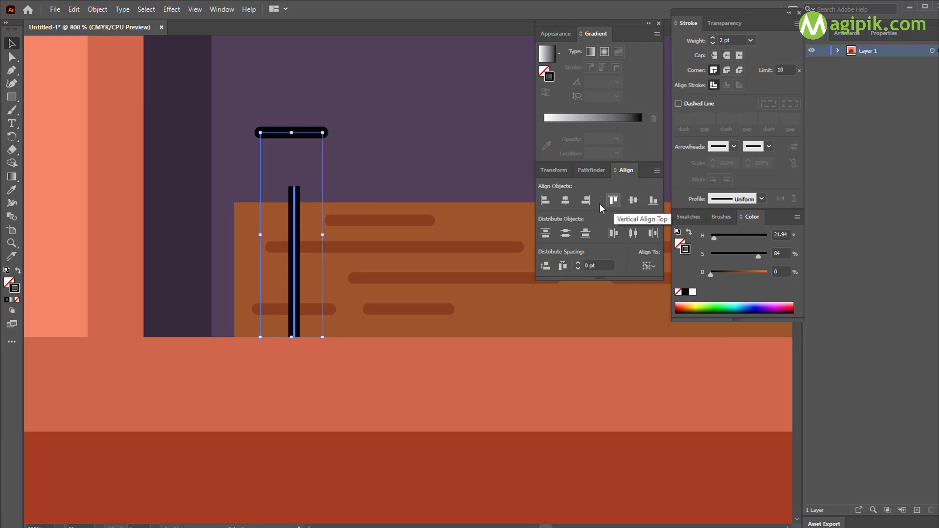
pyautogui.click(566, 200)
pyautogui.scroll(-3, 431, 474)
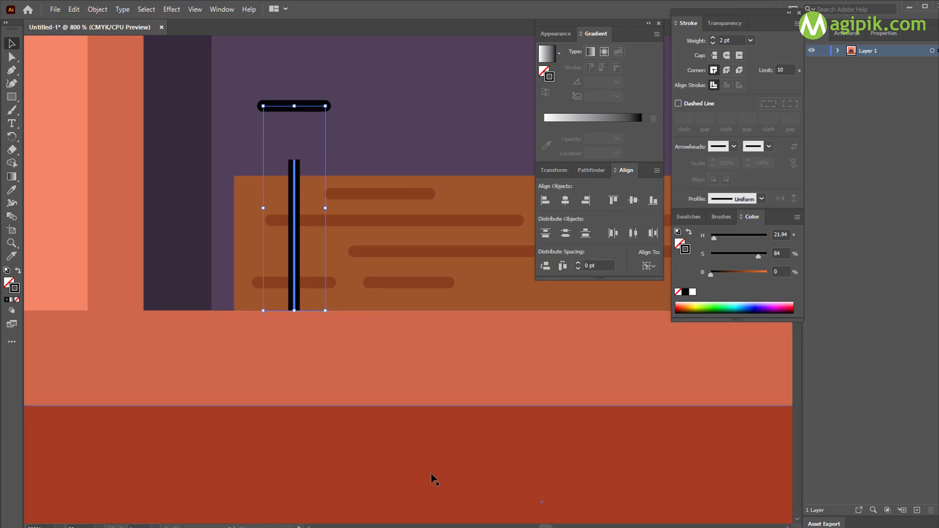
# Step: Lengthen the short horizontal black line slightly and equally at both ends
pyautogui.hotkey('ctrl', '-')
pyautogui.click(330, 104)
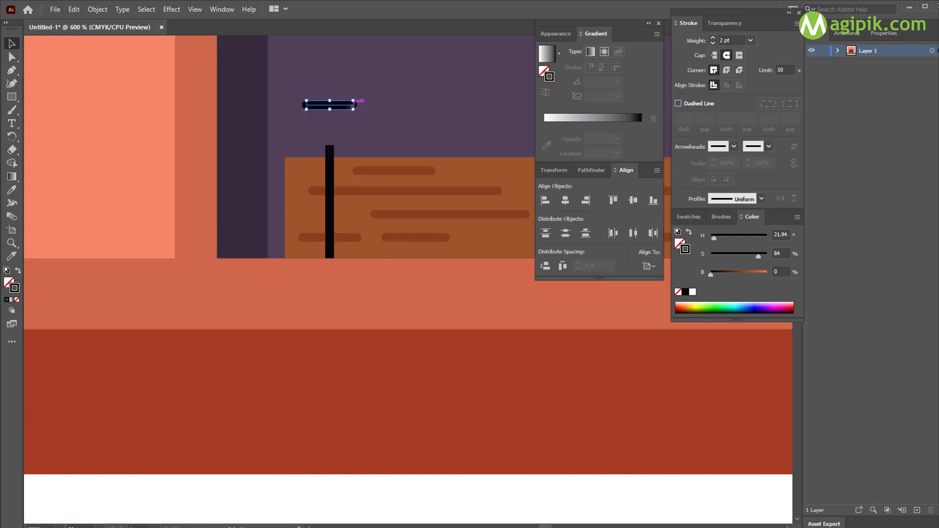
pyautogui.moveTo(352, 105); pyautogui.dragTo(361, 105)
# Step: Bend the horizontal line with the Curvature tool into a U shape whose lowest point meets the top of the post
pyautogui.hotkey('shift', '`')
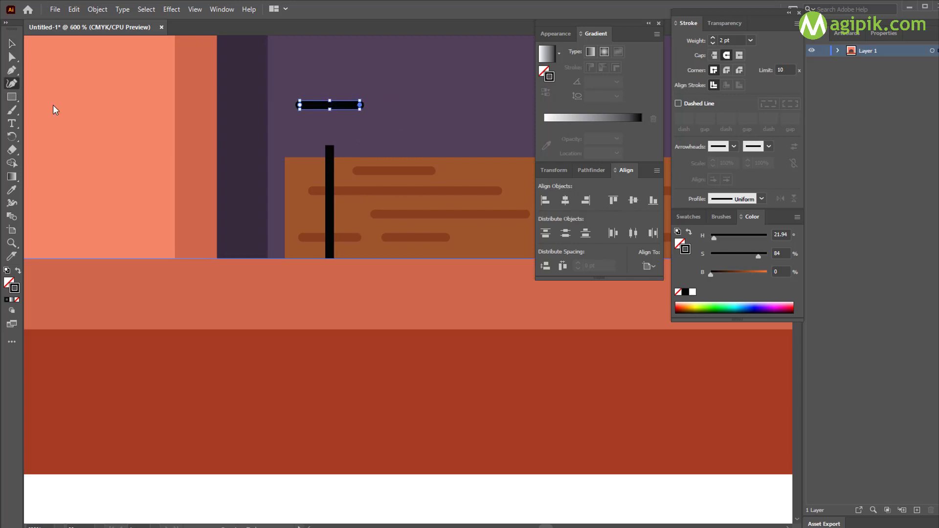
pyautogui.press('v')
pyautogui.click(18, 83)
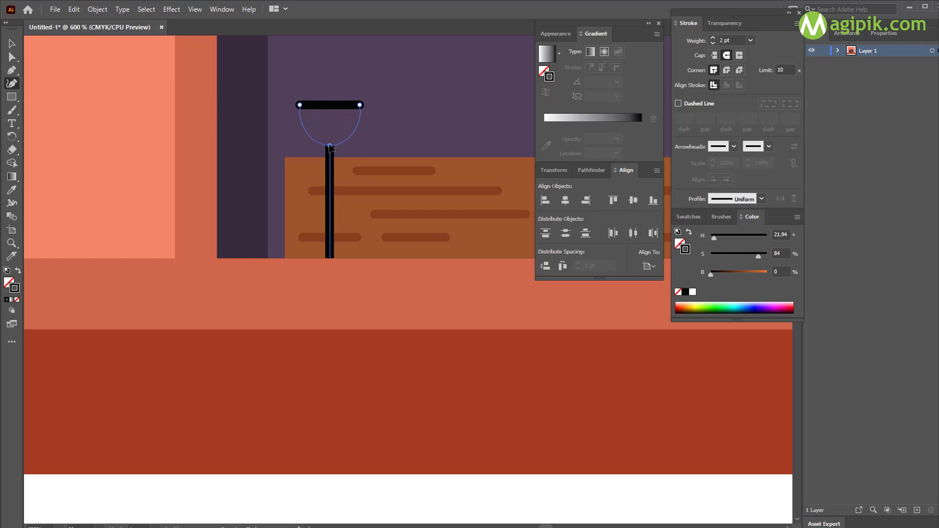
pyautogui.click(329, 145)
pyautogui.click(12, 56)
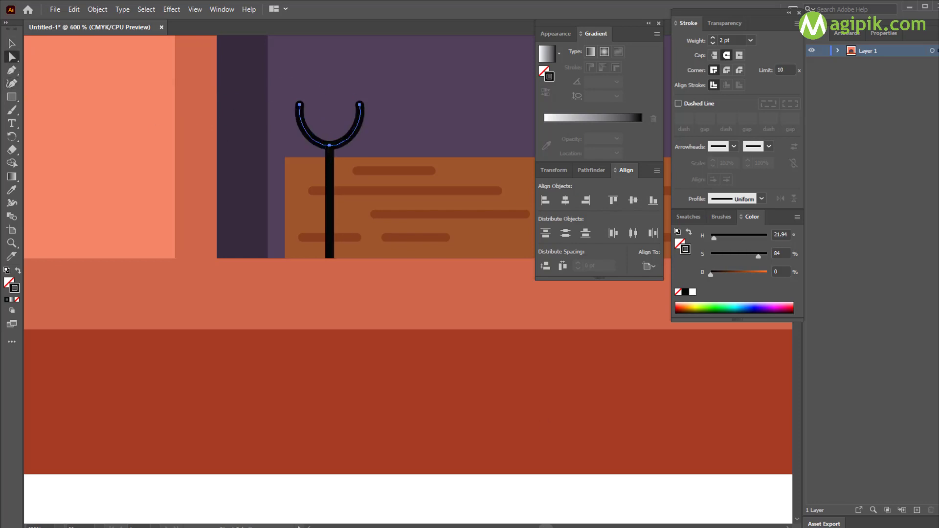
# Step: Scale the U shape down and seat it centered on the top of the vertical post
pyautogui.press('v')
pyautogui.moveTo(330, 103); pyautogui.dragTo(332, 122)
pyautogui.scroll(2, 332, 123)
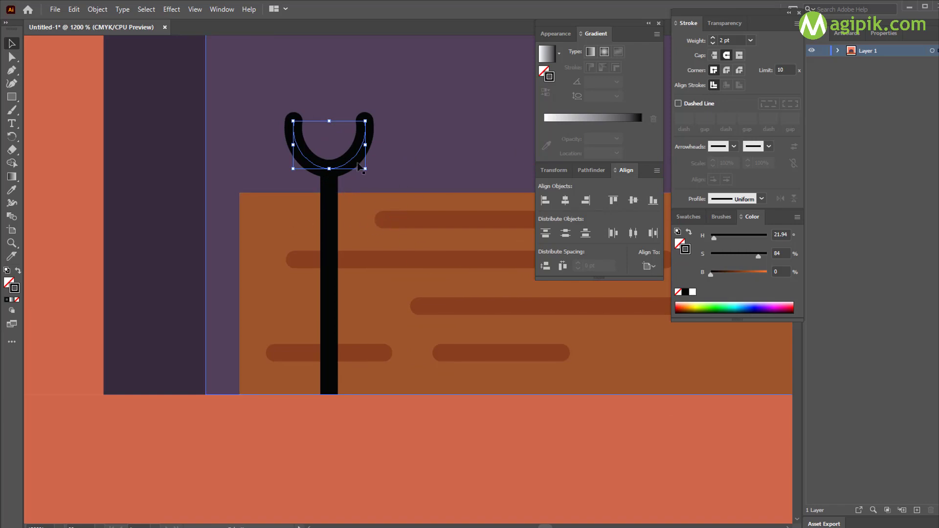
pyautogui.scroll(-3, 357, 164)
pyautogui.hscroll(2, 418, 456)
pyautogui.click(418, 456)
# Step: Duplicate the U shape together with its post and place the copy level with the original near the log's right end
pyautogui.hscroll(5, 409, 419)
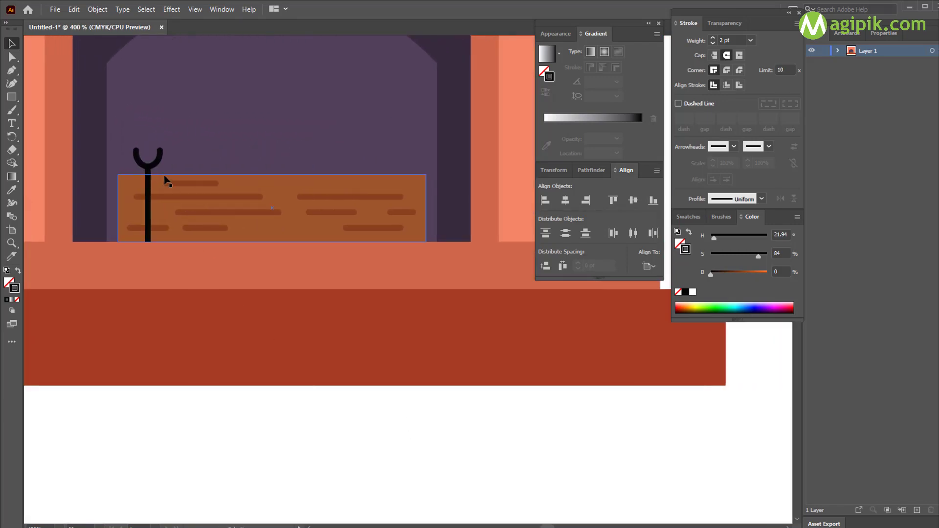
pyautogui.click(157, 164)
pyautogui.keyDown('shift'); pyautogui.click(148, 202); pyautogui.keyUp('shift')
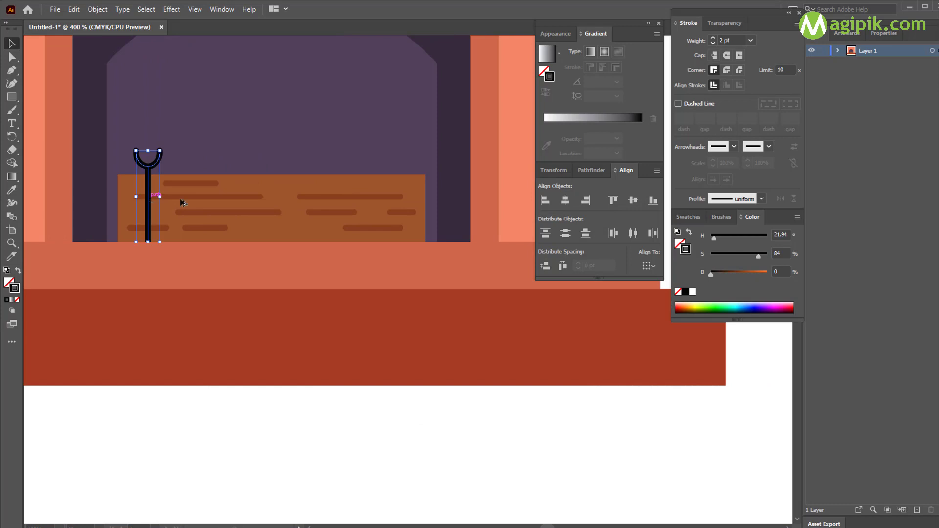
pyautogui.moveTo(148, 198); pyautogui.dragTo(392, 200)
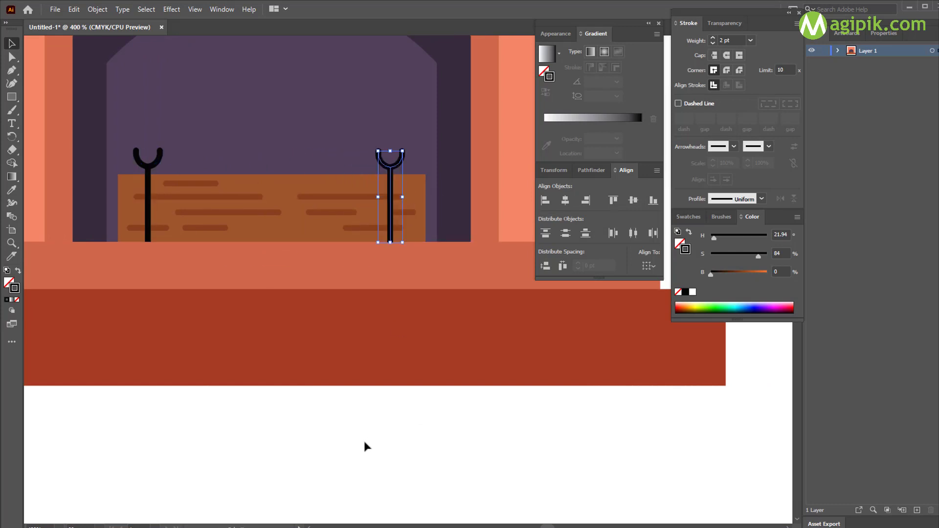
pyautogui.click(365, 445)
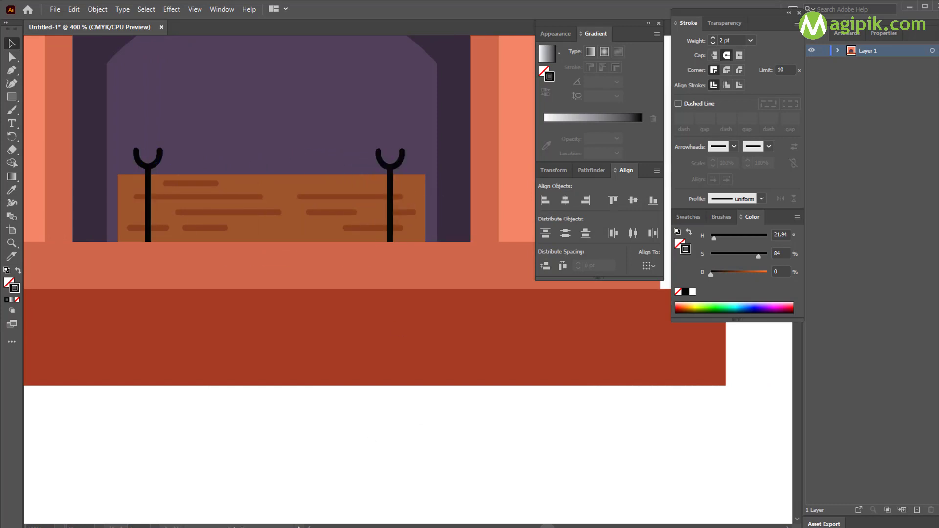
# Step: Move the black forked holder near the log's right end slightly inward
pyautogui.click(402, 162)
pyautogui.moveTo(390, 189); pyautogui.dragTo(401, 222)
pyautogui.scroll(1, 340, 227)
pyautogui.click(393, 491)
pyautogui.hscroll(-3, 236, 415)
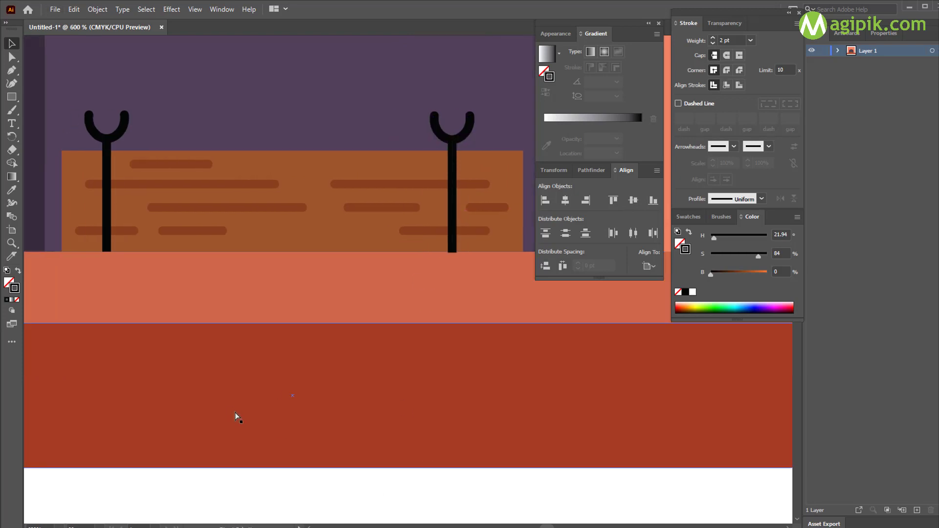
# Step: Move the left forked holder, fork and post together, slightly inward along the log
pyautogui.click(181, 234)
pyautogui.click(171, 141)
pyautogui.click(171, 141)
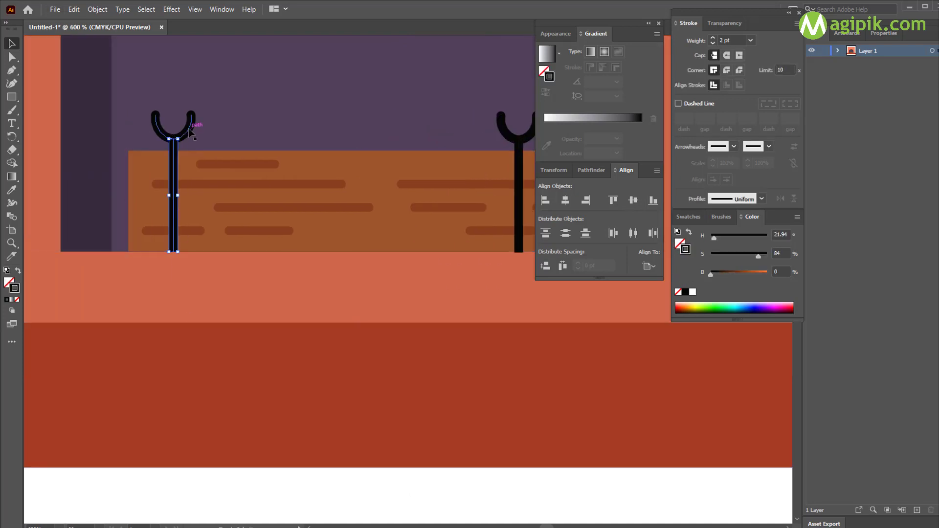
pyautogui.moveTo(175, 183); pyautogui.dragTo(184, 184)
# Step: Align the bottoms of both holder posts to the log's bottom edge, using the log as the key object
pyautogui.keyDown('shift'); pyautogui.click(299, 205); pyautogui.keyUp('shift')
pyautogui.keyDown('shift'); pyautogui.click(335, 227); pyautogui.keyUp('shift')
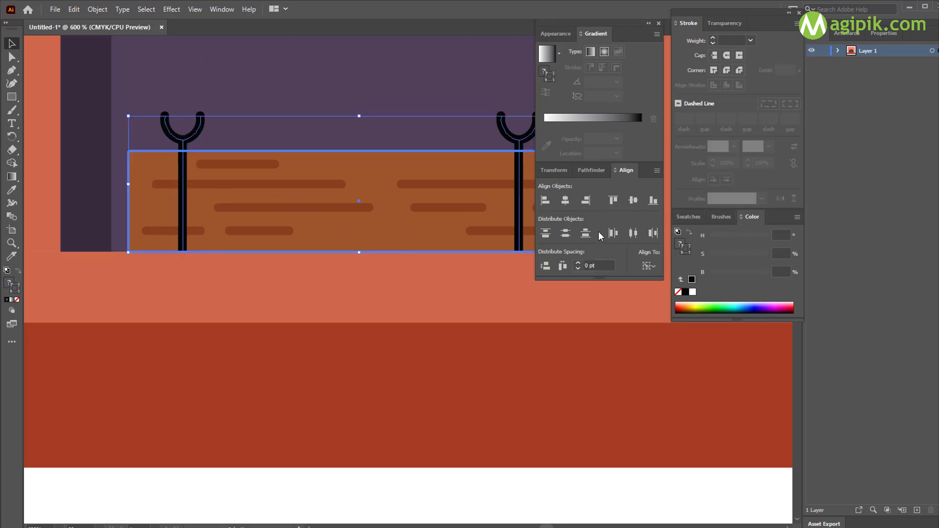
pyautogui.click(654, 200)
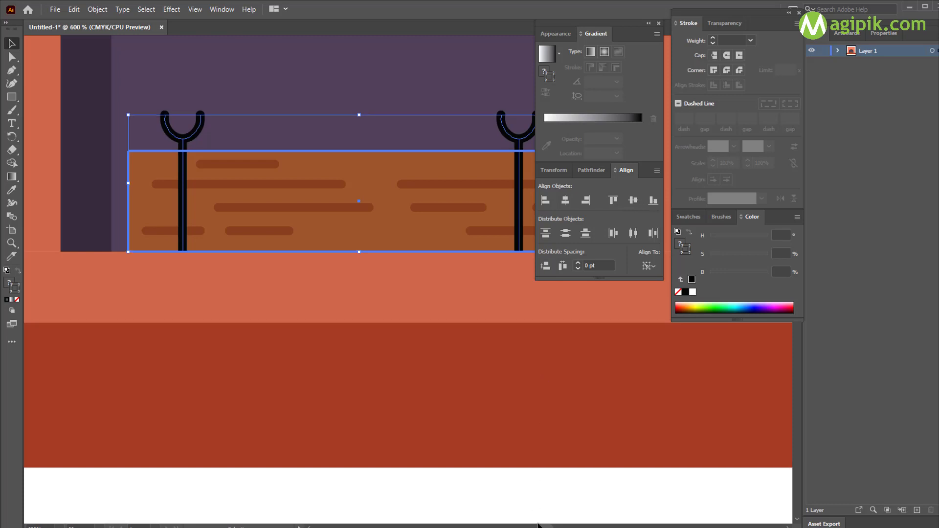
pyautogui.click(553, 478)
pyautogui.keyDown('alt'); pyautogui.scroll(-3, 440, 396); pyautogui.keyUp('alt')
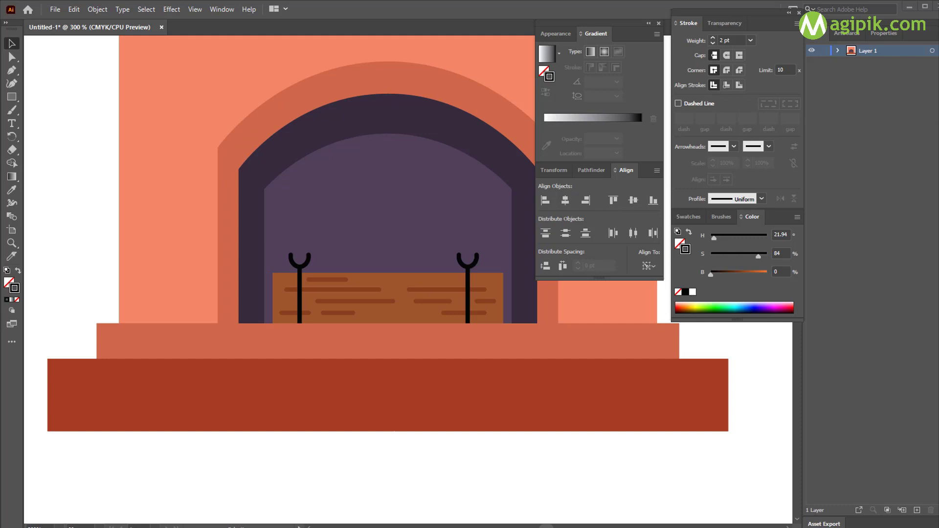
# Step: Draw a 40 by 40 pt circle with the Ellipse tool over the log area inside the arch
pyautogui.moveTo(12, 97); pyautogui.dragTo(47, 110)
pyautogui.keyDown('alt'); pyautogui.scroll(3, 407, 273); pyautogui.keyUp('alt')
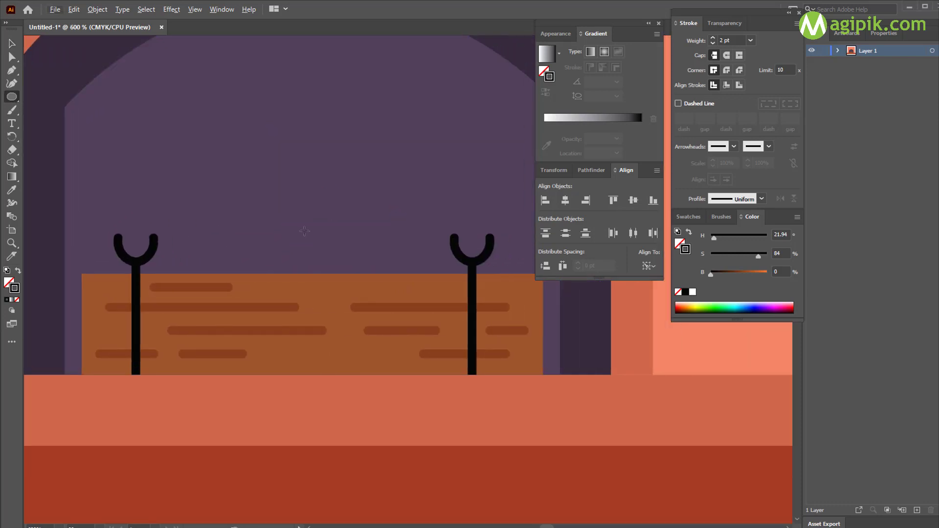
pyautogui.click(310, 221)
pyautogui.write('40')
pyautogui.press('Tab')
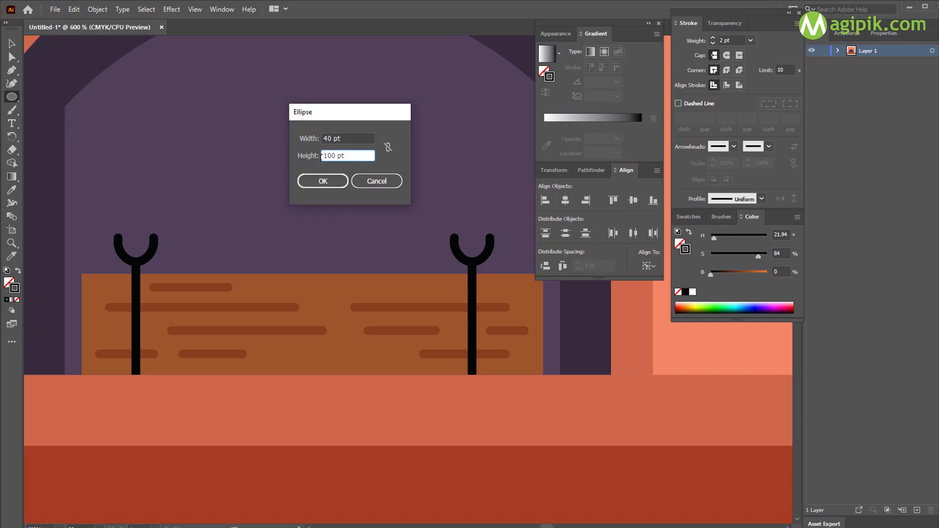
pyautogui.write('40')
pyautogui.click(323, 181)
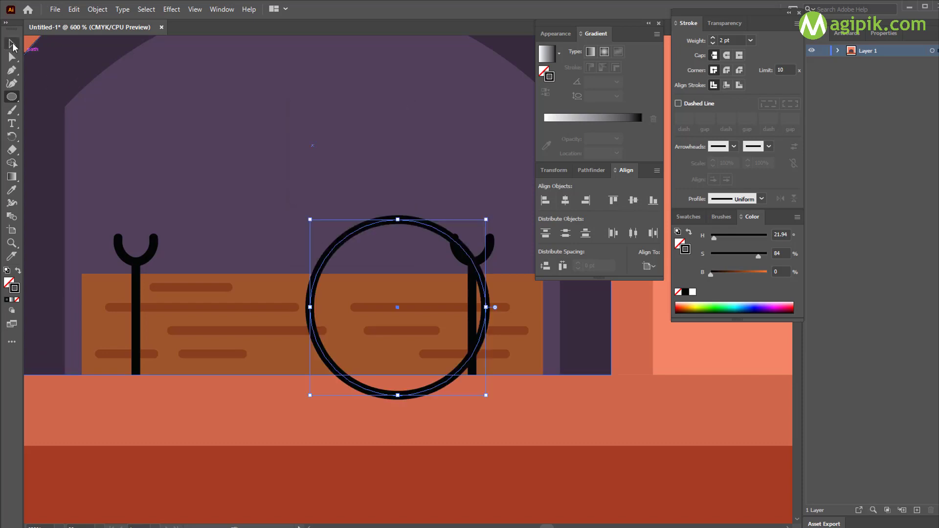
# Step: Swap the circle's black outline for a solid fill and color it dark red with hue 360, saturation 100% and brightness 65%
pyautogui.click(12, 43)
pyautogui.click(18, 270)
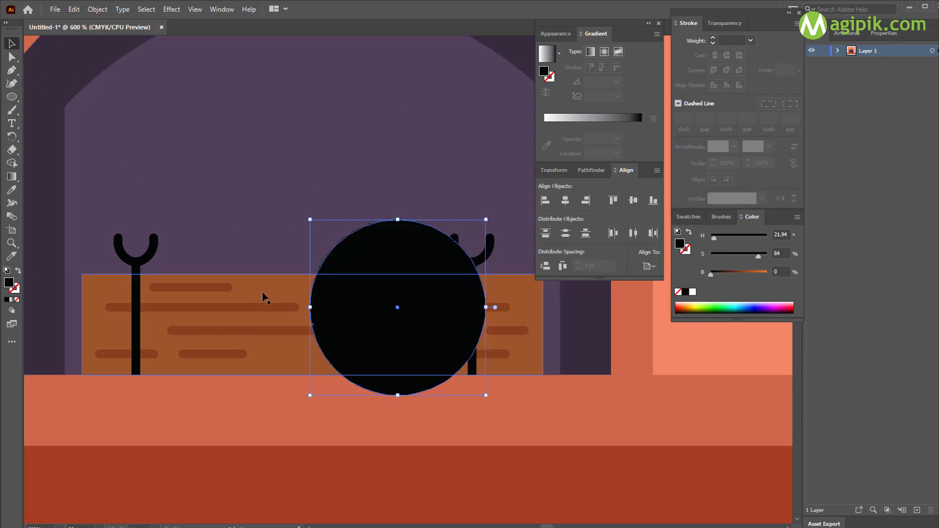
pyautogui.click(790, 306)
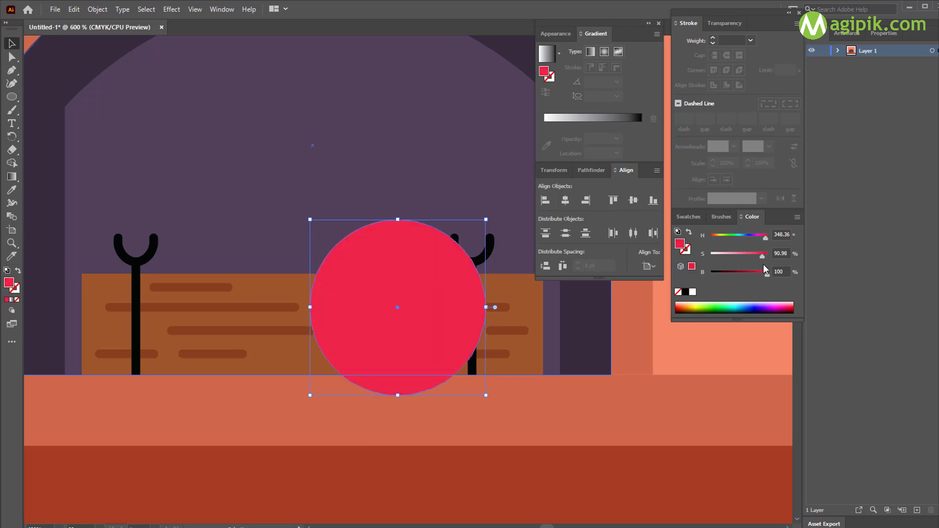
pyautogui.moveTo(755, 274); pyautogui.dragTo(749, 274)
pyautogui.moveTo(766, 238); pyautogui.dragTo(770, 241)
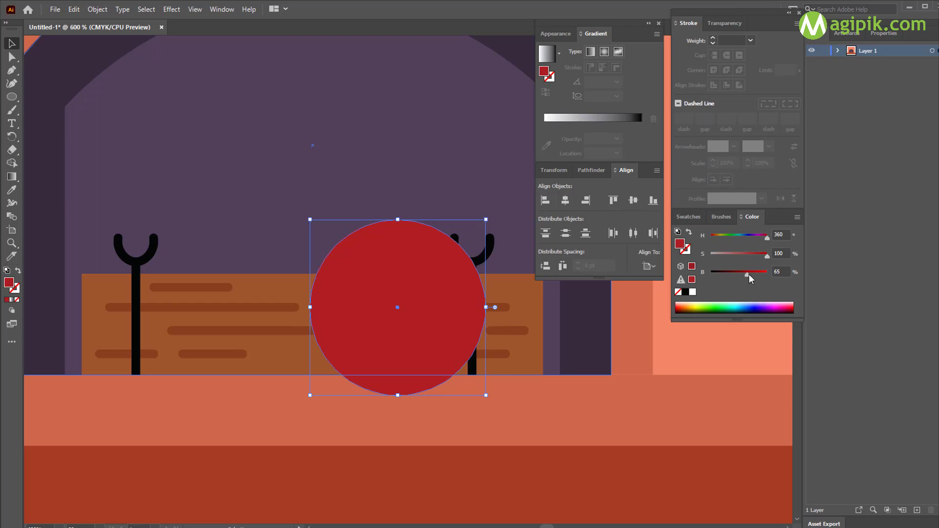
# Step: Move the red circle up so that it rests on the log's top edge
pyautogui.keyDown('shift'); pyautogui.click(283, 289); pyautogui.keyUp('shift')
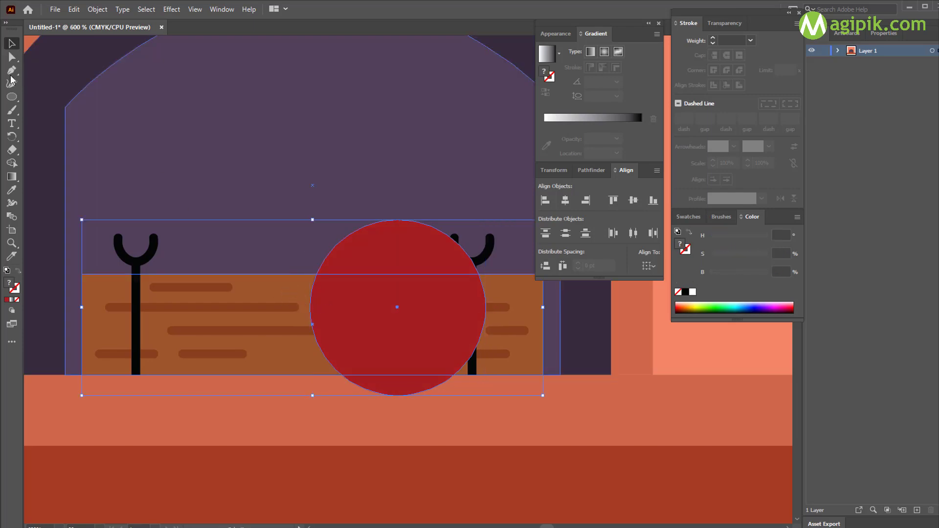
pyautogui.scroll(-2, 453, 401)
pyautogui.scroll(-1, 453, 401)
pyautogui.moveTo(419, 334); pyautogui.dragTo(373, 307)
pyautogui.scroll(3, 386, 275)
pyautogui.scroll(1, 383, 295)
pyautogui.scroll(-2, 374, 307)
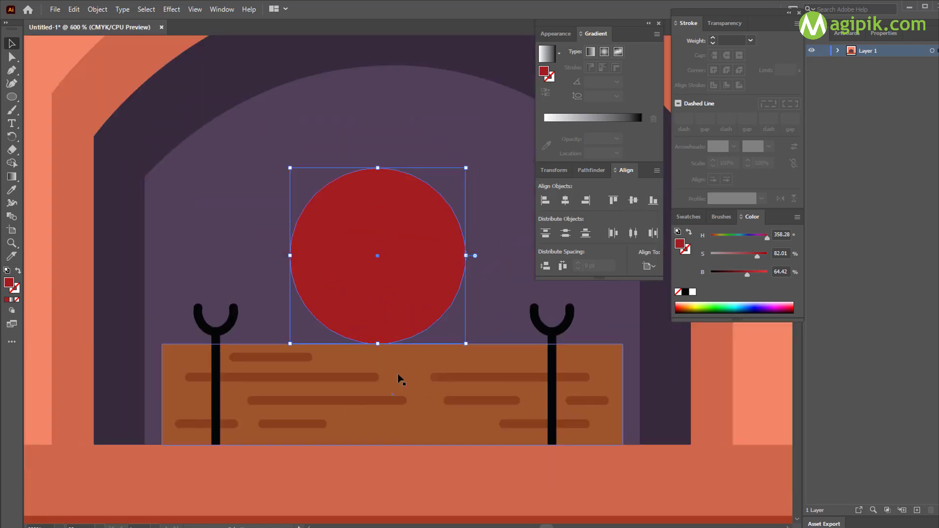
# Step: Center the circle horizontally on the log, using the log as the key object
pyautogui.doubleClick(402, 367)
pyautogui.click(32, 42)
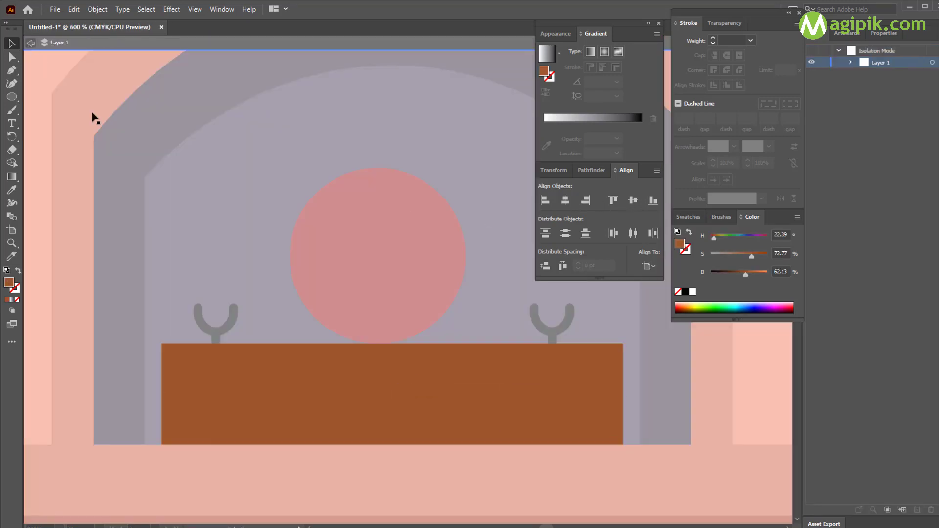
pyautogui.keyDown('shift'); pyautogui.click(369, 257); pyautogui.keyUp('shift')
pyautogui.click(410, 363)
pyautogui.click(566, 200)
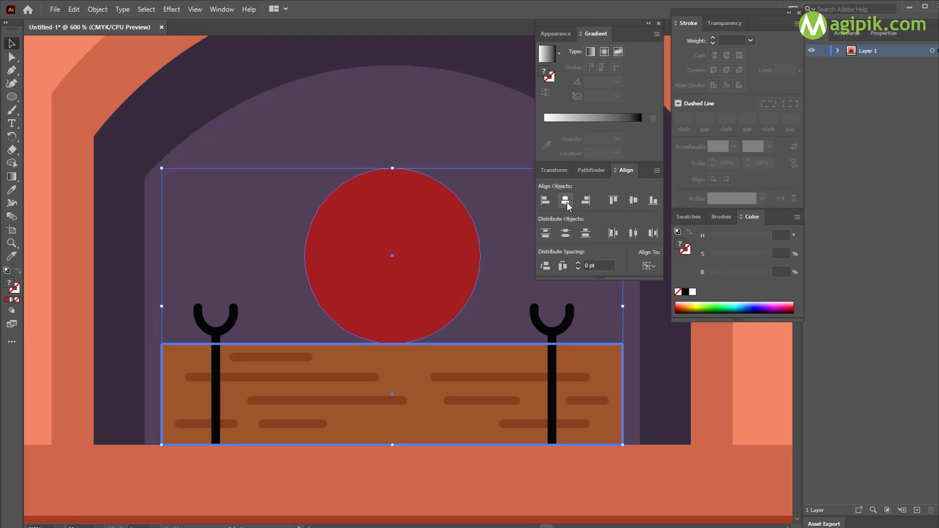
pyautogui.scroll(-1, 496, 341)
pyautogui.click(615, 518)
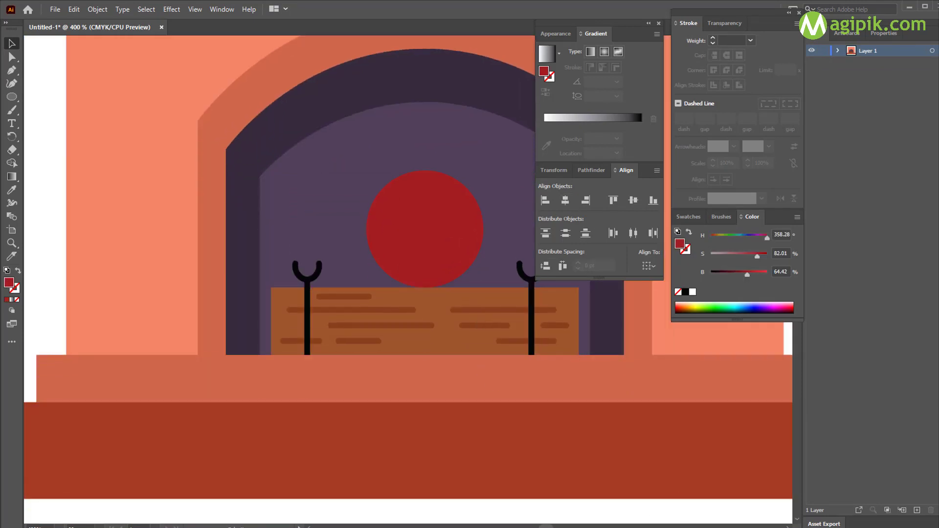
# Step: Change the circle's fill to orange-red with hue 12 and brightness 73%
pyautogui.click(451, 244)
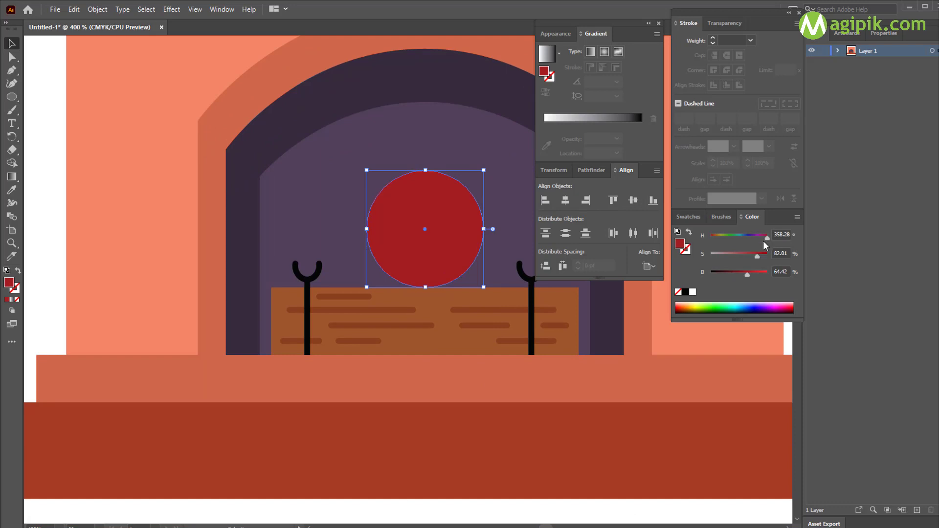
pyautogui.moveTo(766, 239); pyautogui.dragTo(713, 239)
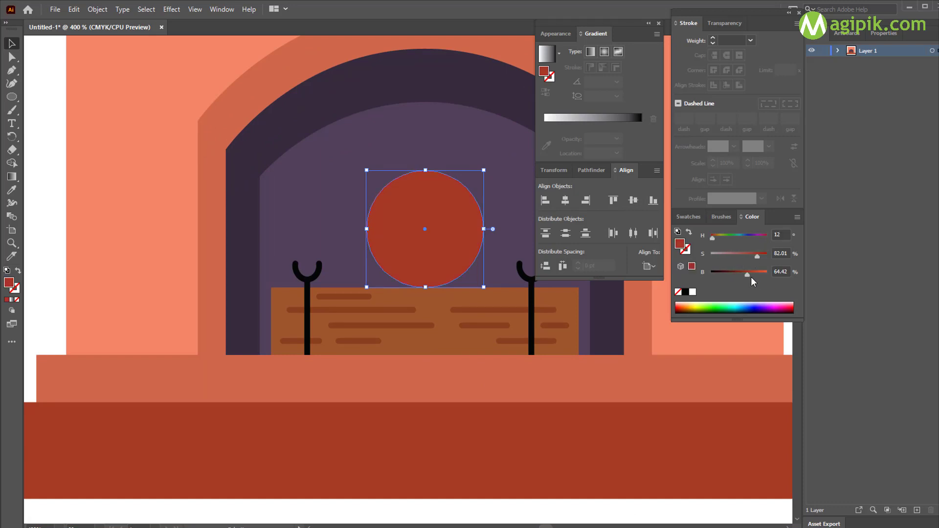
pyautogui.moveTo(748, 275); pyautogui.dragTo(752, 275)
pyautogui.click(535, 460)
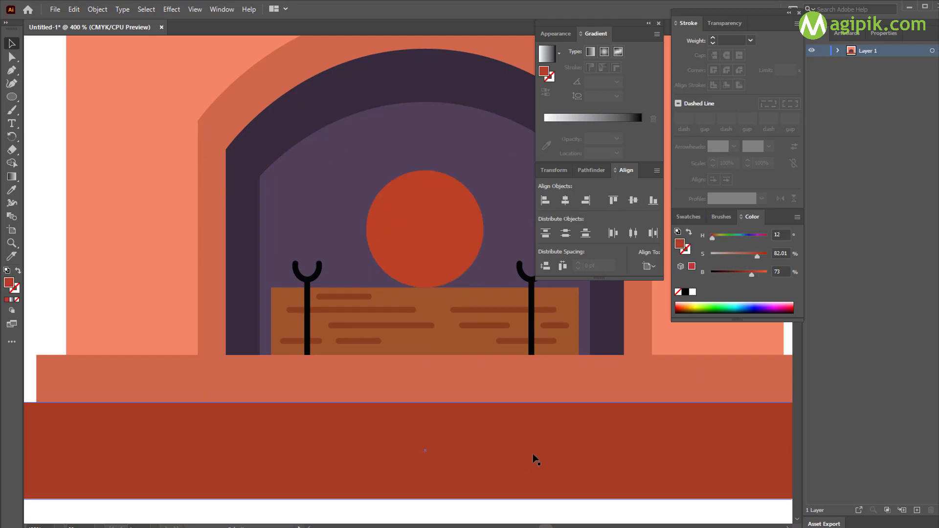
# Step: Convert the circle's top anchor point into a sharp corner
pyautogui.click(434, 247)
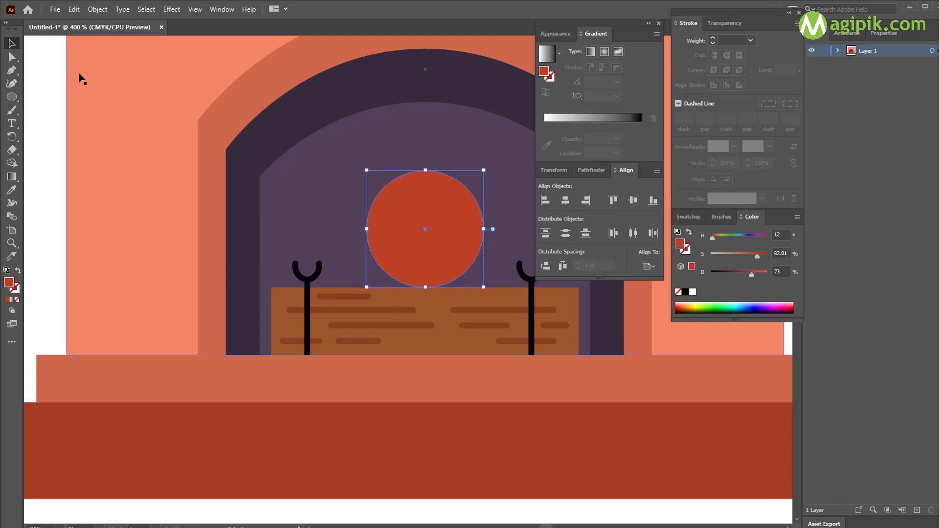
pyautogui.moveTo(11, 70); pyautogui.dragTo(49, 86)
pyautogui.click(425, 171)
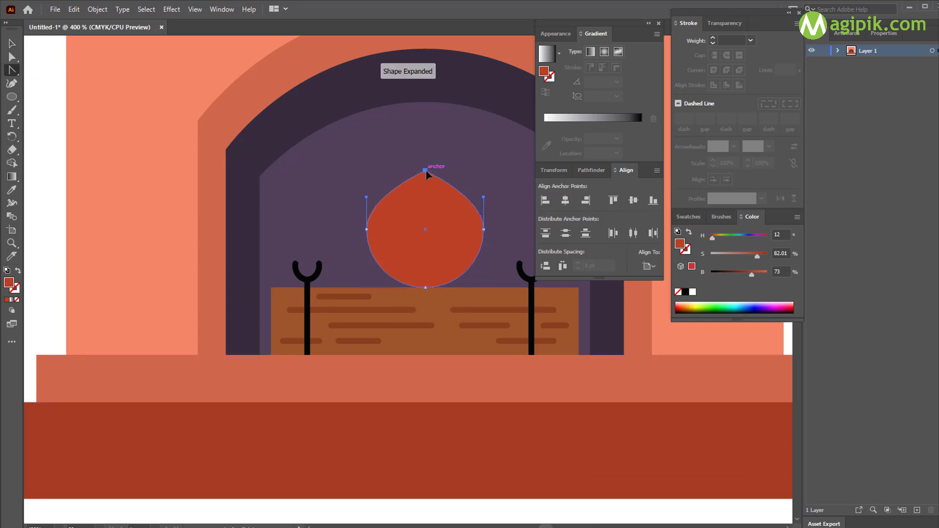
pyautogui.press('v')
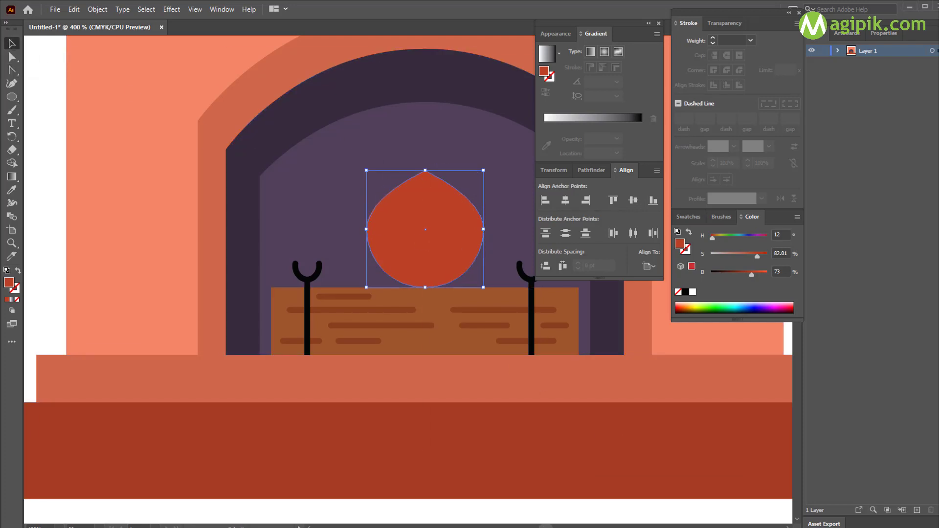
# Step: Pull the pointed top anchor straight up to form a tall teardrop flame, fine-tuning the tip slightly downward
pyautogui.press('a')
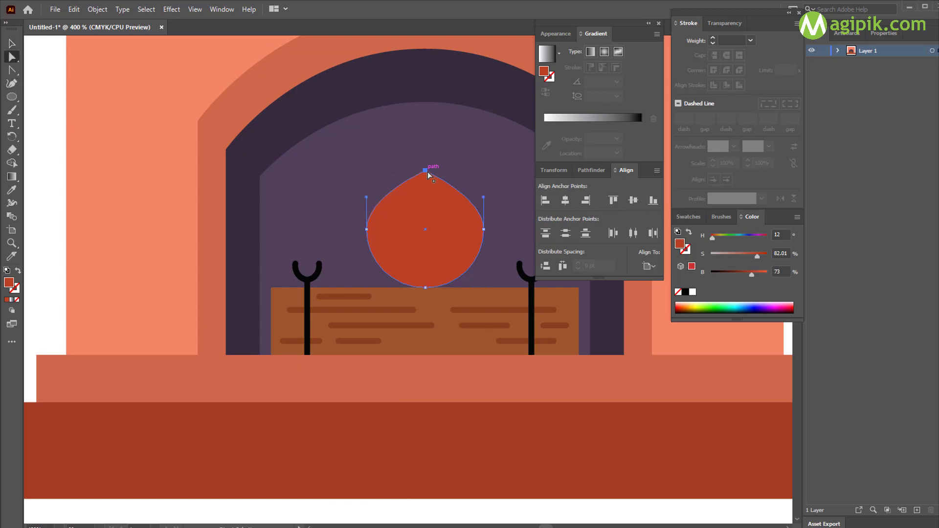
pyautogui.moveTo(426, 171); pyautogui.dragTo(425, 131)
pyautogui.press('v')
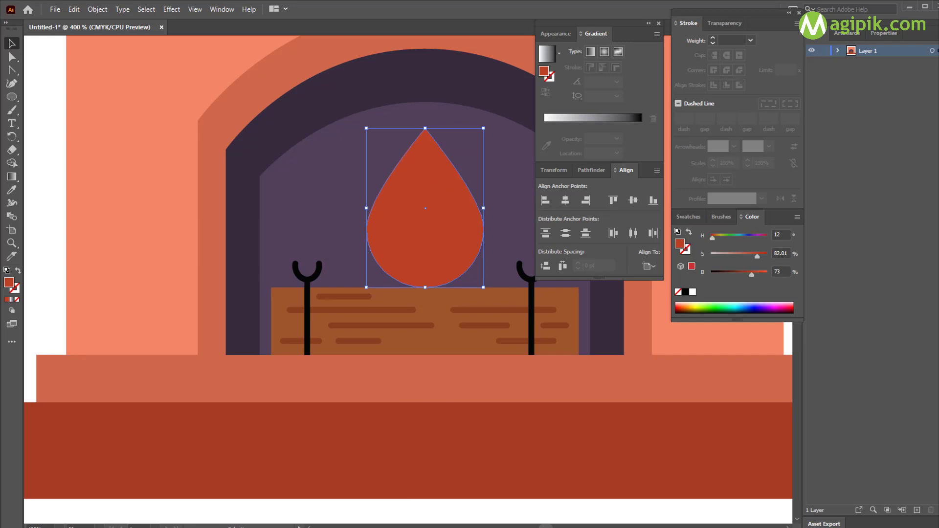
pyautogui.click(12, 56)
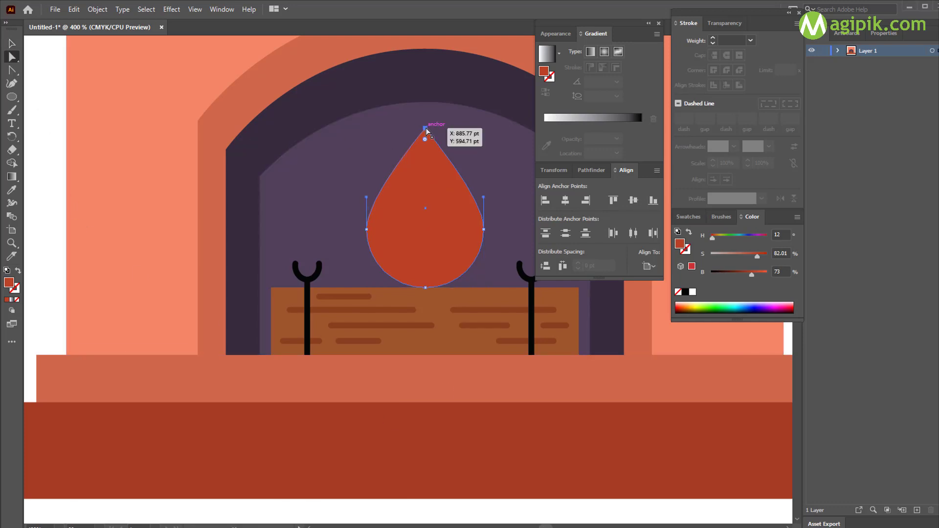
pyautogui.moveTo(425, 128); pyautogui.dragTo(424, 137)
pyautogui.press('v')
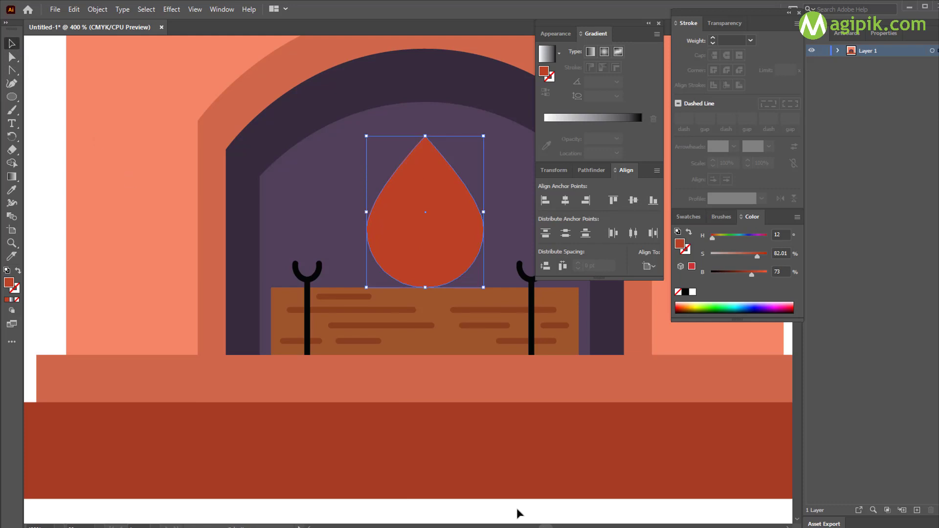
# Step: Lower the teardrop's left and right side anchor points together slightly to give it a fuller base
pyautogui.click(533, 522)
pyautogui.click(451, 256)
pyautogui.press('a')
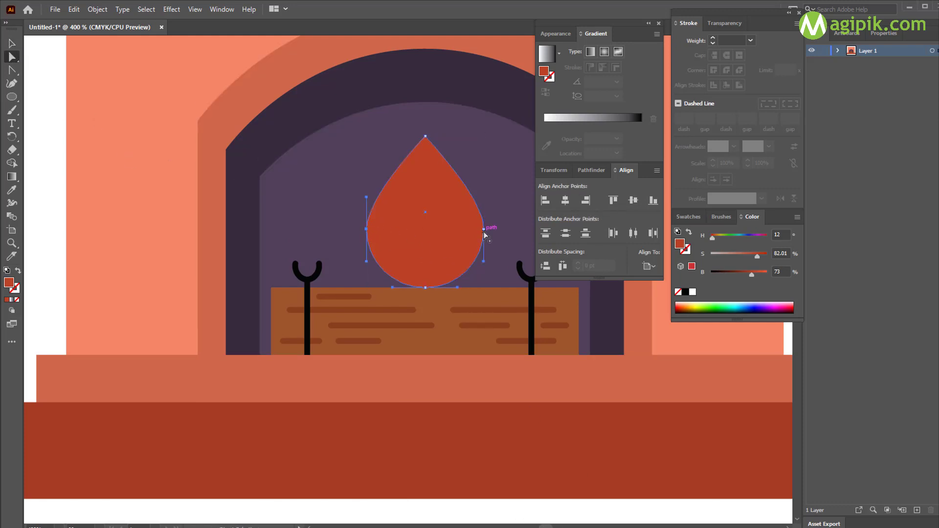
pyautogui.click(483, 229)
pyautogui.keyDown('shift'); pyautogui.click(366, 230); pyautogui.keyUp('shift')
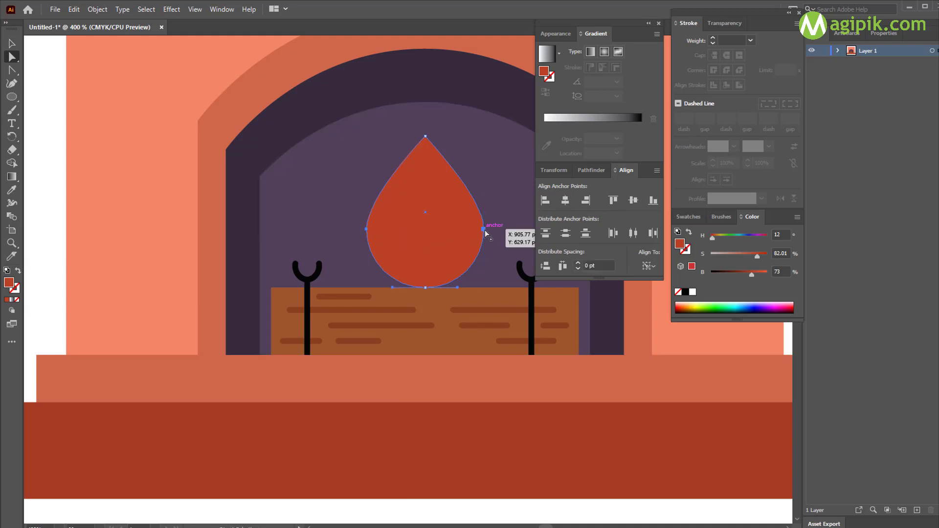
pyautogui.moveTo(483, 230); pyautogui.dragTo(484, 237)
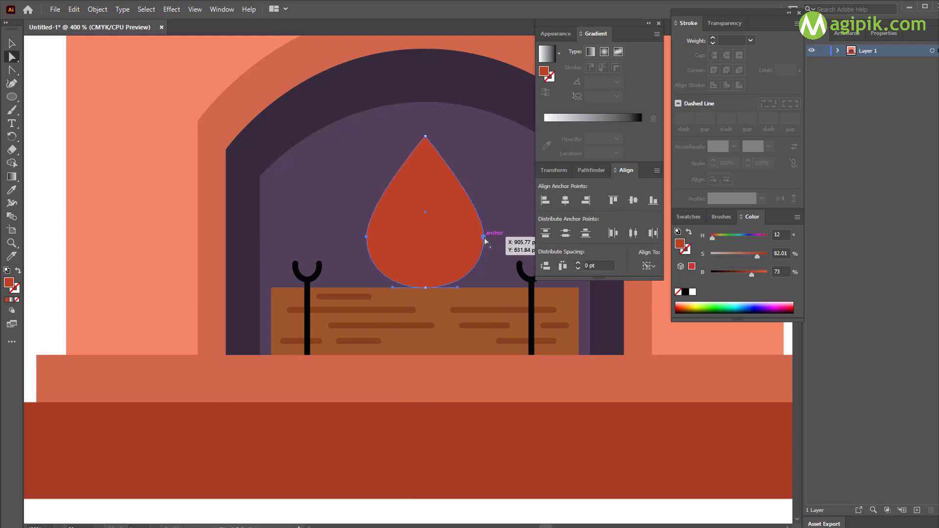
pyautogui.press('v')
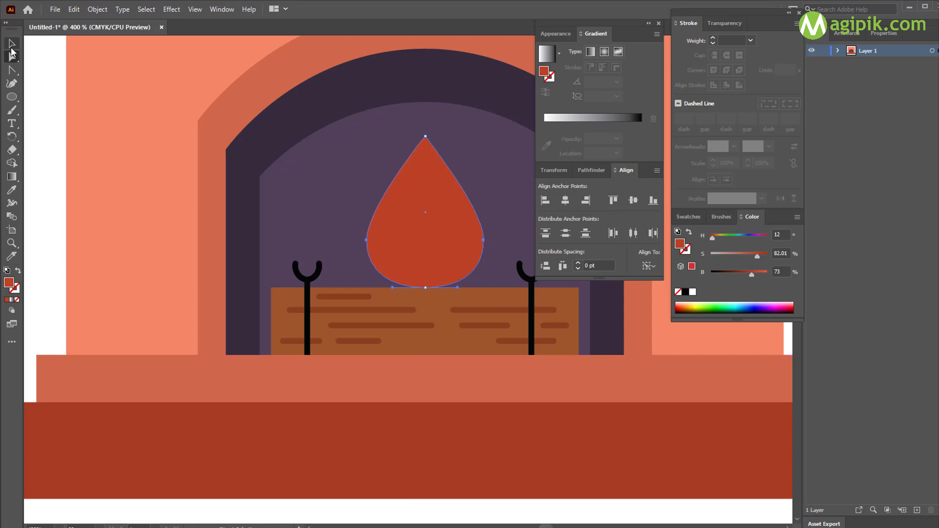
# Step: Lower the teardrop's tip slightly and brighten its fill to saturation 88% and brightness 83%
pyautogui.press('a')
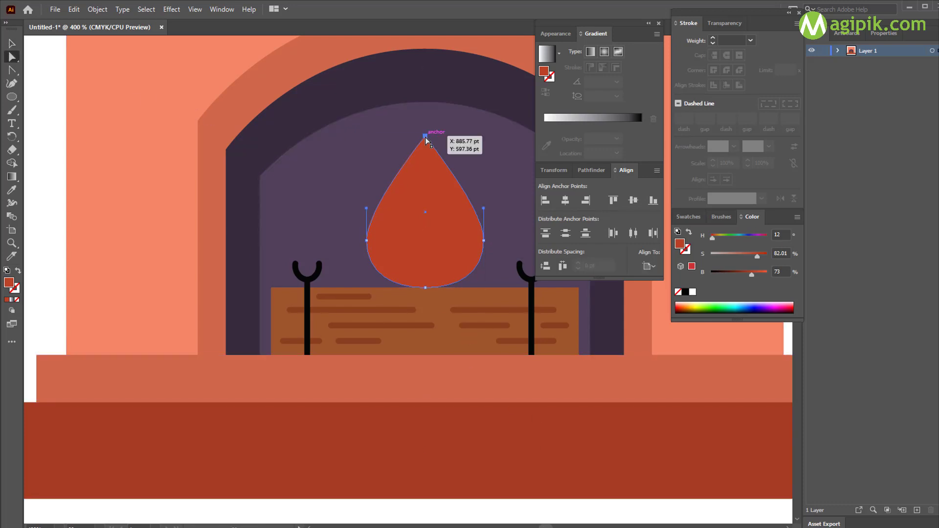
pyautogui.click(425, 136)
pyautogui.moveTo(426, 138); pyautogui.dragTo(426, 142)
pyautogui.press('v')
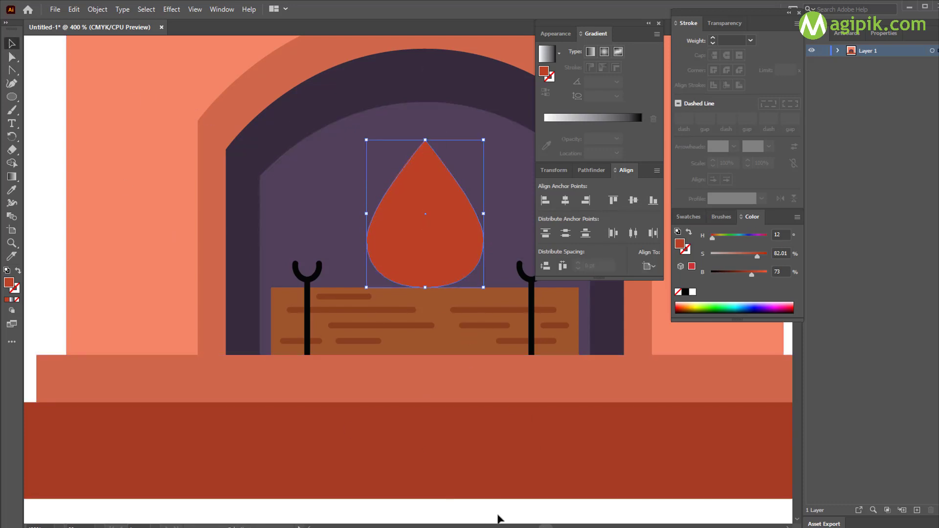
pyautogui.click(498, 516)
pyautogui.click(430, 226)
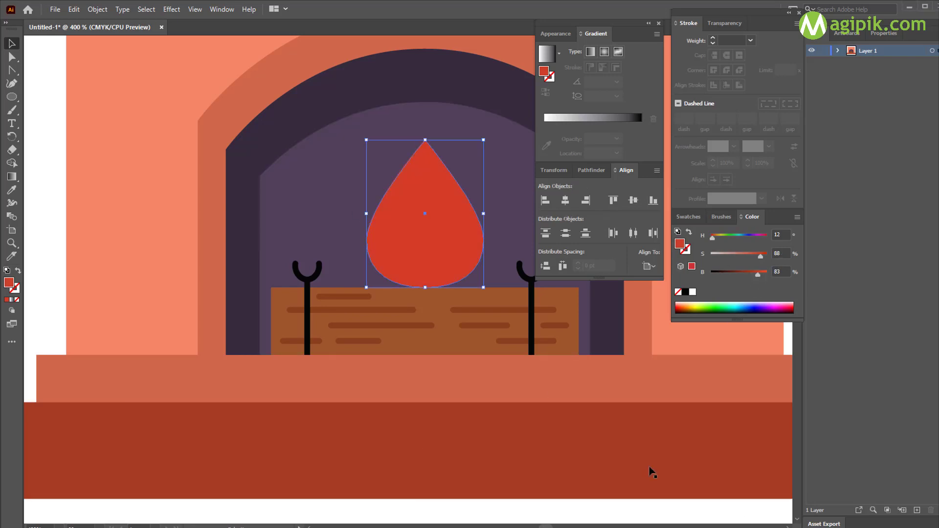
pyautogui.click(605, 518)
# Step: Paste a copy of the flame in front and scale it into a smaller, narrower teardrop resting on the same base
pyautogui.click(447, 221)
pyautogui.hotkey('ctrl', 'c')
pyautogui.hotkey('ctrl', 'f')
pyautogui.moveTo(425, 140); pyautogui.dragTo(422, 172)
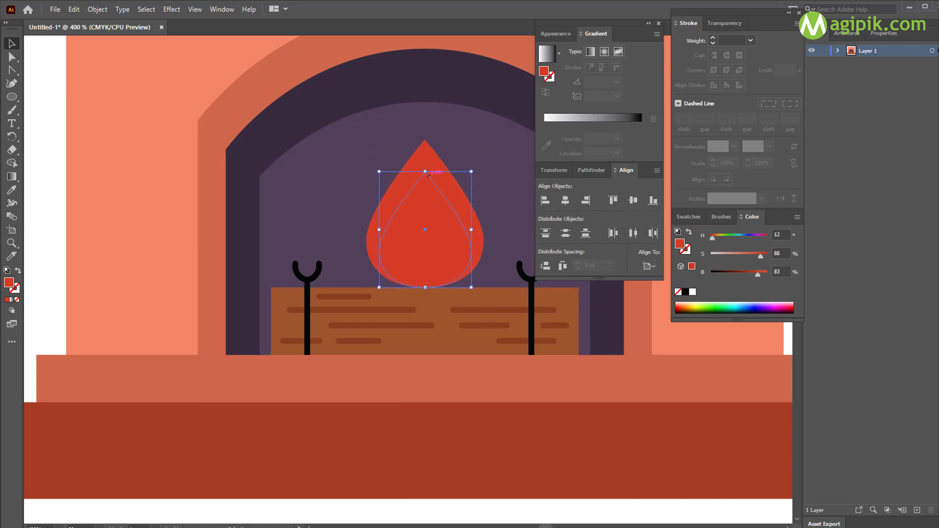
pyautogui.moveTo(471, 233); pyautogui.dragTo(463, 233)
pyautogui.moveTo(425, 172); pyautogui.dragTo(425, 182)
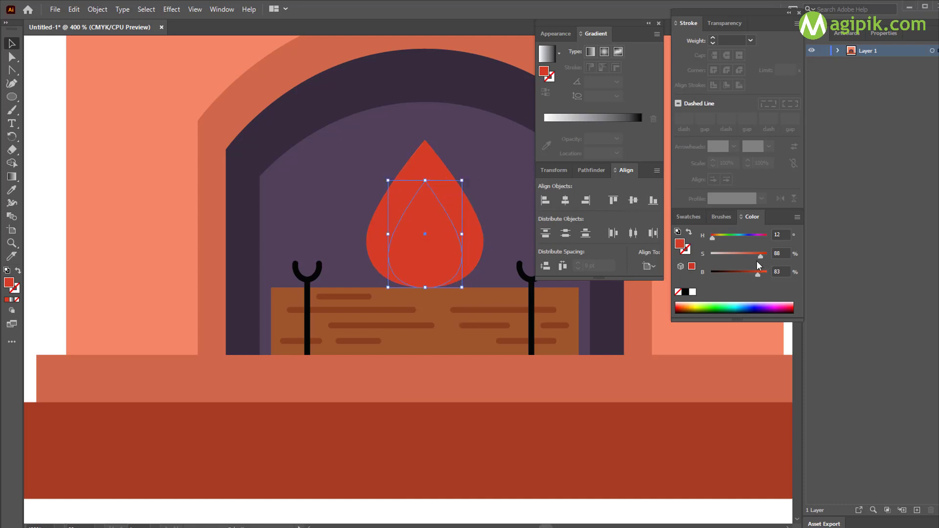
# Step: Raise the inner flame to 100% saturation and brightness, and add a smaller, narrower copy in front filled with yellow at hue 54
pyautogui.moveTo(759, 277); pyautogui.dragTo(769, 254)
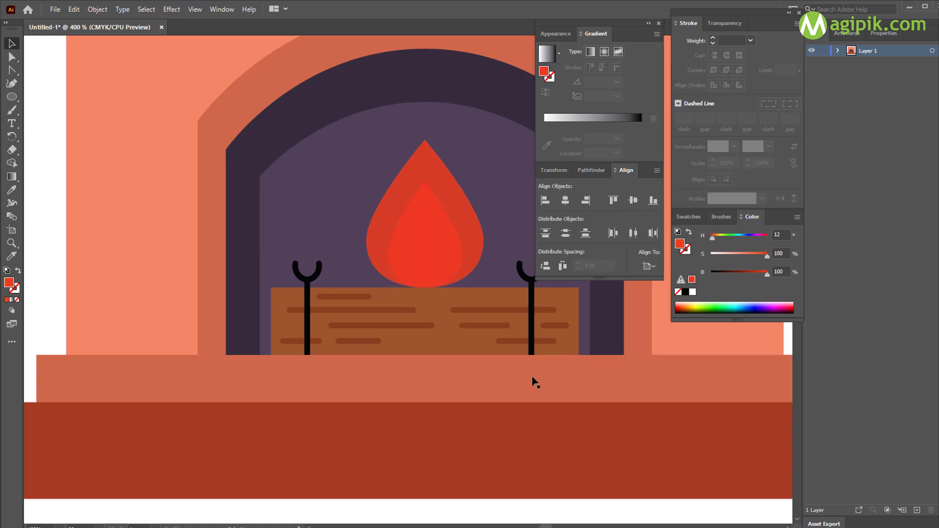
pyautogui.hotkey('ctrl', 'c')
pyautogui.hotkey('ctrl', 'f')
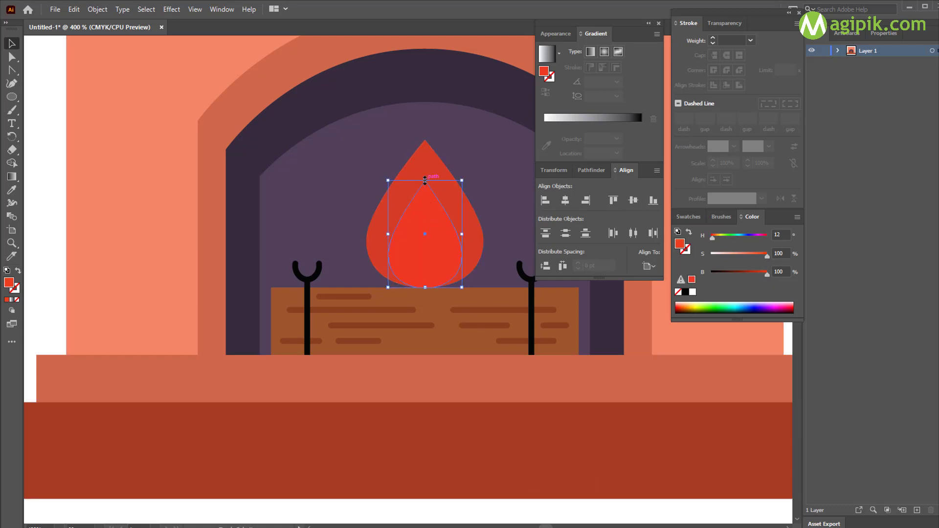
pyautogui.moveTo(425, 180); pyautogui.dragTo(425, 214)
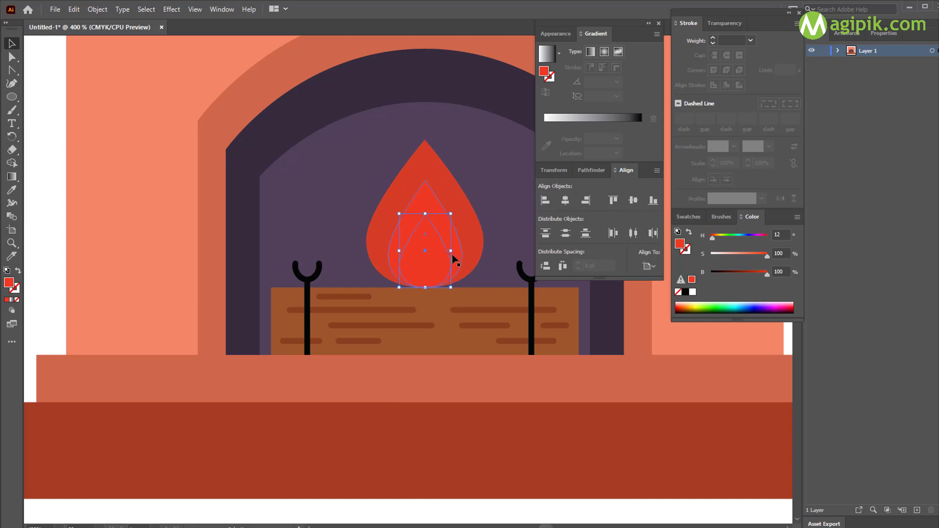
pyautogui.moveTo(454, 251); pyautogui.dragTo(448, 251)
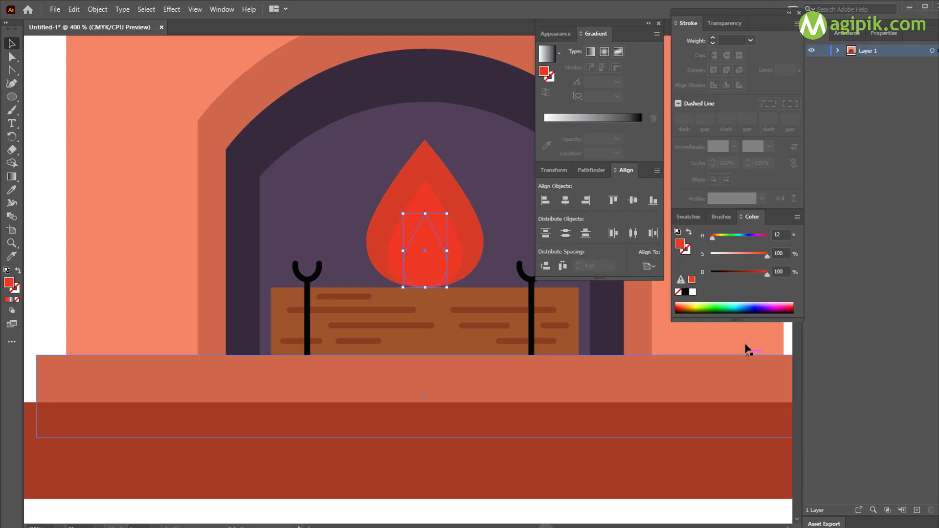
pyautogui.moveTo(712, 237); pyautogui.dragTo(720, 241)
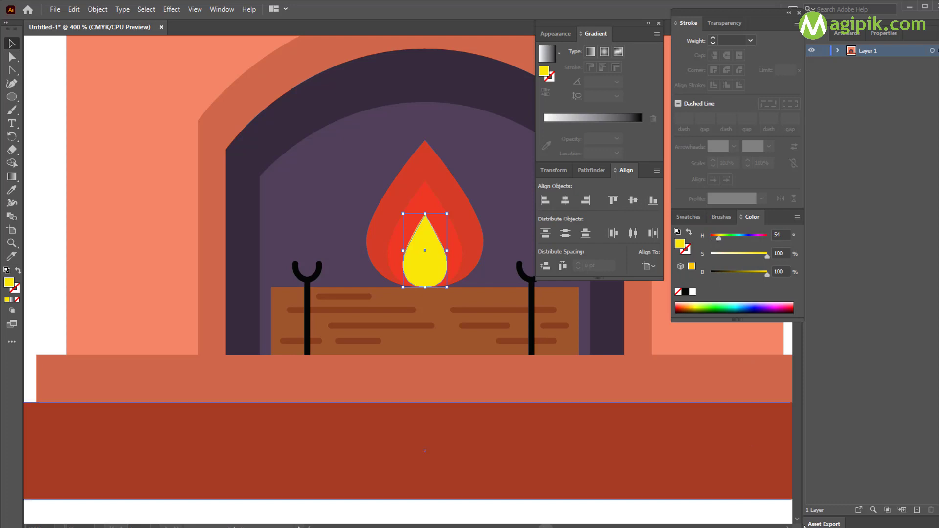
# Step: Recolour the middle flame orange with hue 29 and saturation 100%
pyautogui.click(456, 503)
pyautogui.click(461, 255)
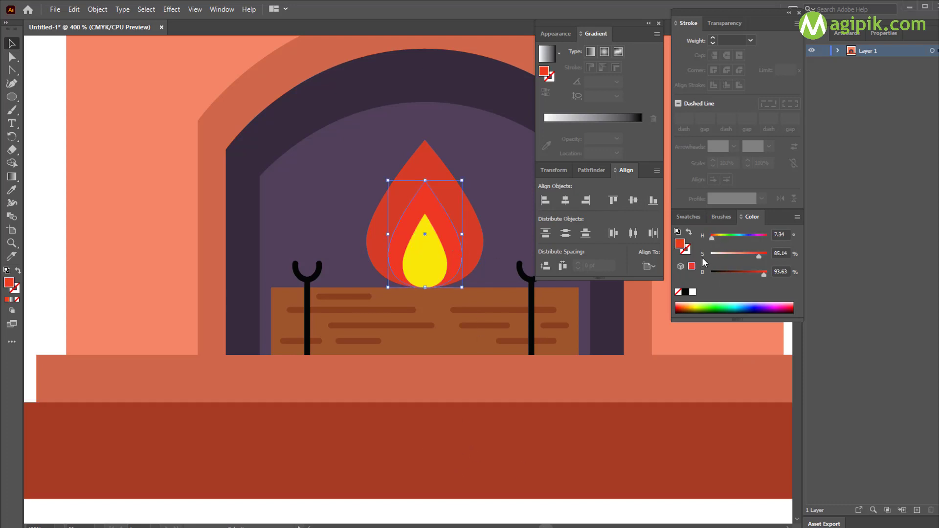
pyautogui.moveTo(758, 256); pyautogui.dragTo(773, 256)
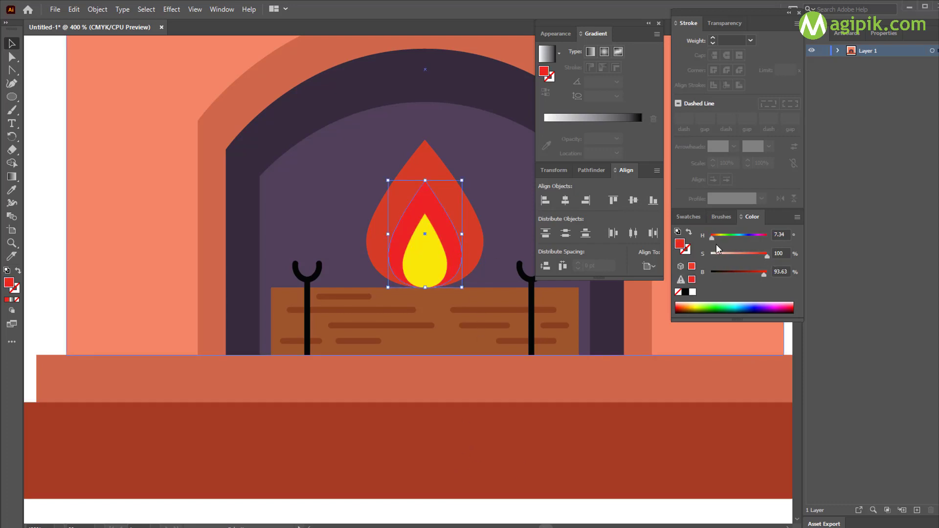
pyautogui.moveTo(712, 239); pyautogui.dragTo(716, 239)
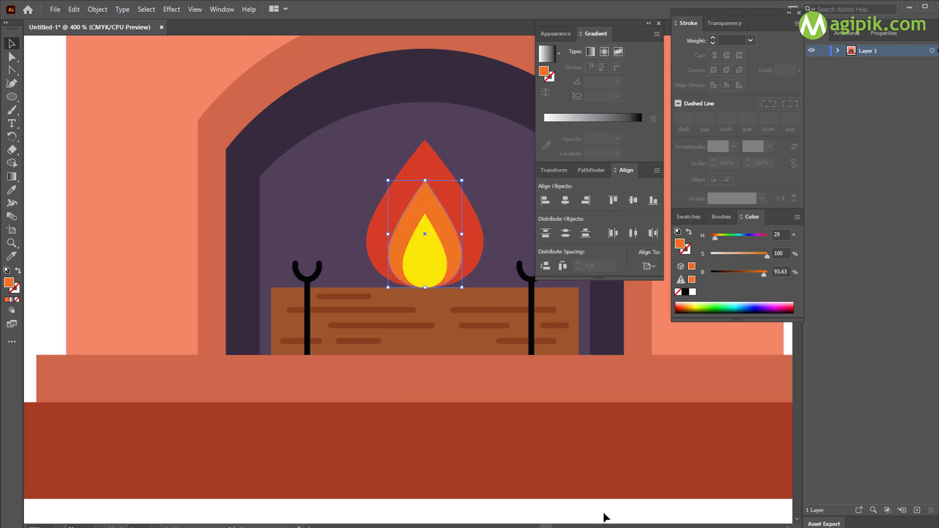
pyautogui.click(565, 481)
# Step: Draw a small circle to the left of the flame as a spark and fill it with the innermost flame's yellow
pyautogui.hscroll(3, 439, 425)
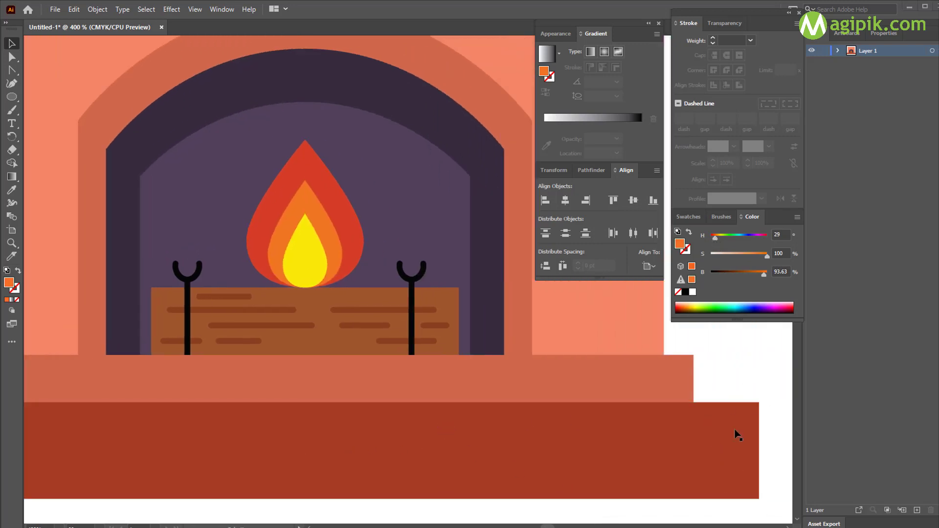
pyautogui.press('l')
pyautogui.moveTo(188, 190); pyautogui.dragTo(214, 217)
pyautogui.press('v')
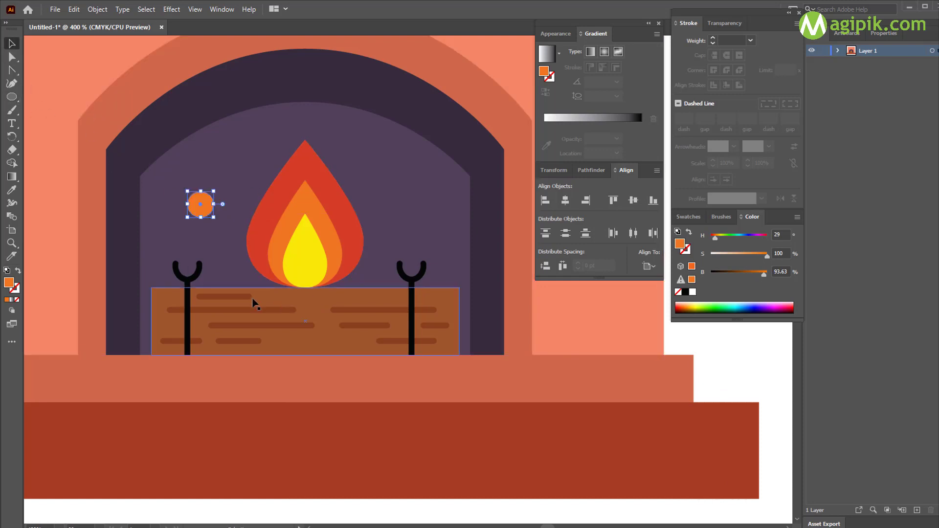
pyautogui.press('i')
pyautogui.click(300, 252)
pyautogui.press('v')
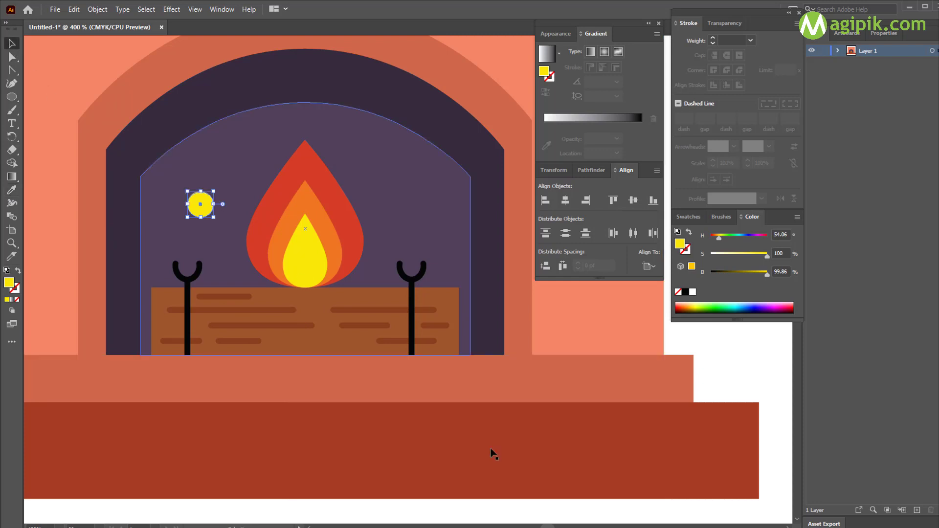
pyautogui.click(739, 339)
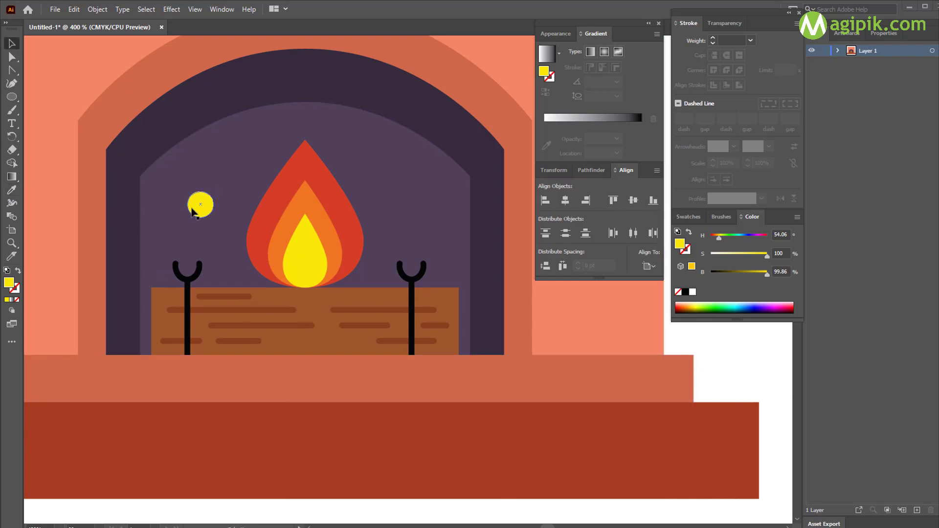
# Step: Scatter smaller yellow copies of the spark around the flame, plus three copies of varied size in the middle flame's orange
pyautogui.moveTo(200, 204); pyautogui.dragTo(337, 113)
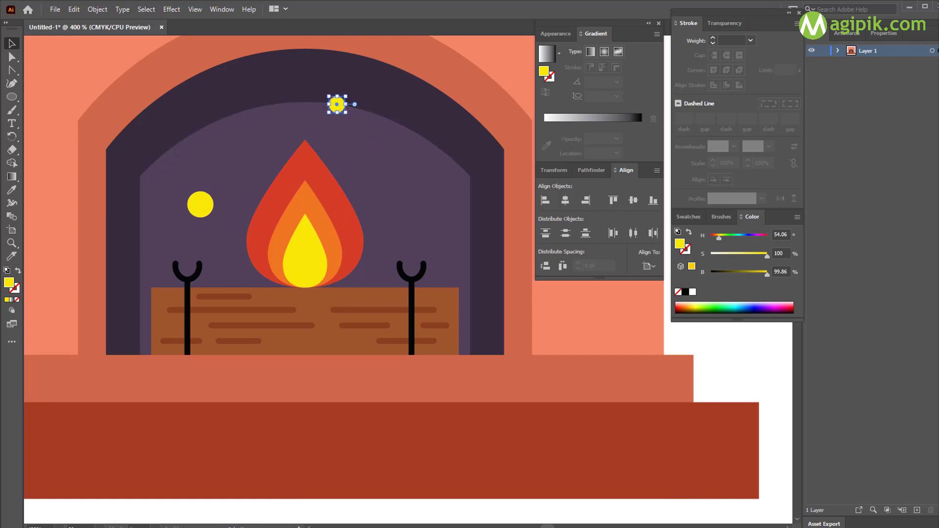
pyautogui.moveTo(386, 208); pyautogui.dragTo(388, 238)
pyautogui.moveTo(387, 237); pyautogui.dragTo(405, 244)
pyautogui.press('i')
pyautogui.click(298, 214)
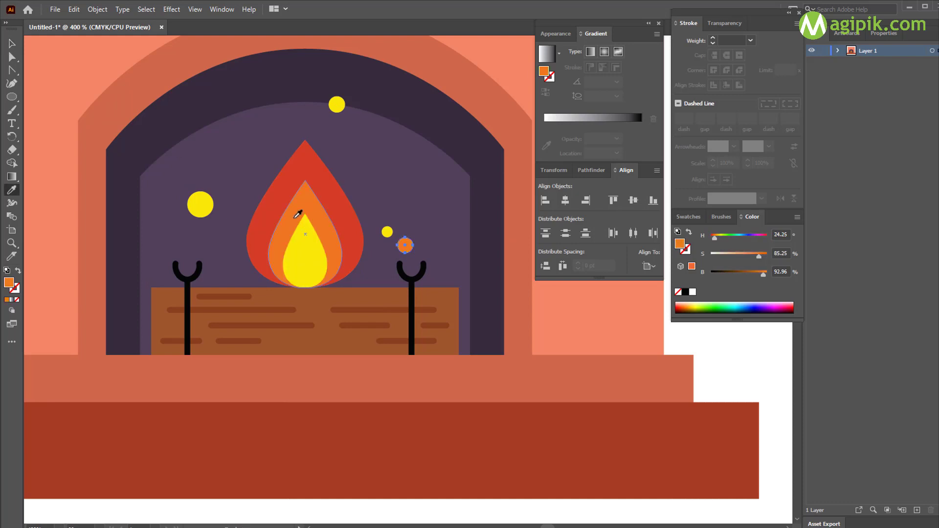
pyautogui.press('v')
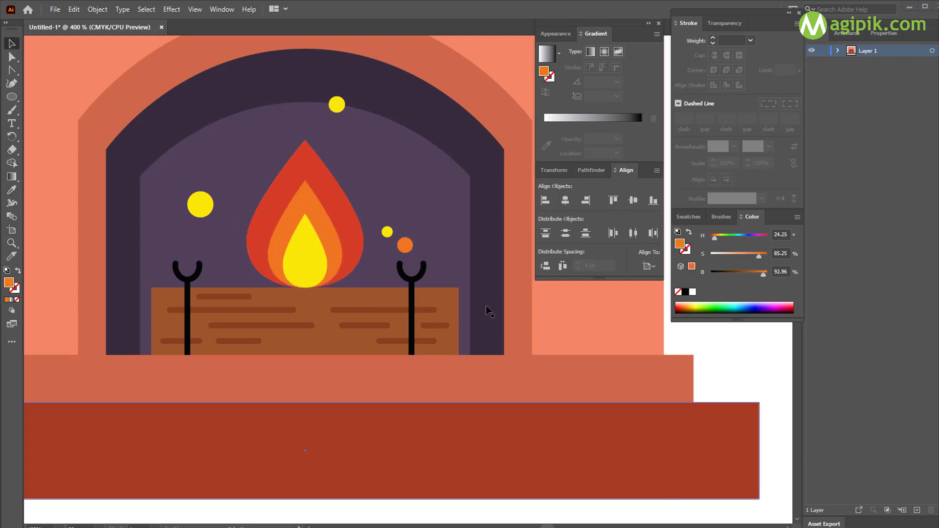
pyautogui.moveTo(406, 249); pyautogui.dragTo(231, 146)
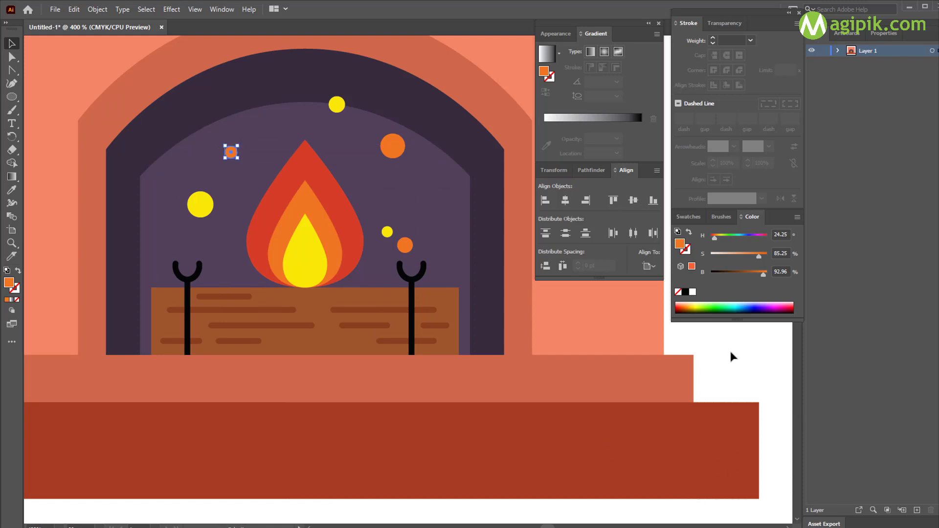
pyautogui.click(736, 345)
# Step: Copy the log's brown rectangle onto the top edge of the coral block and centre it horizontally with the block
pyautogui.scroll(-2, 426, 396)
pyautogui.hscroll(1, 428, 395)
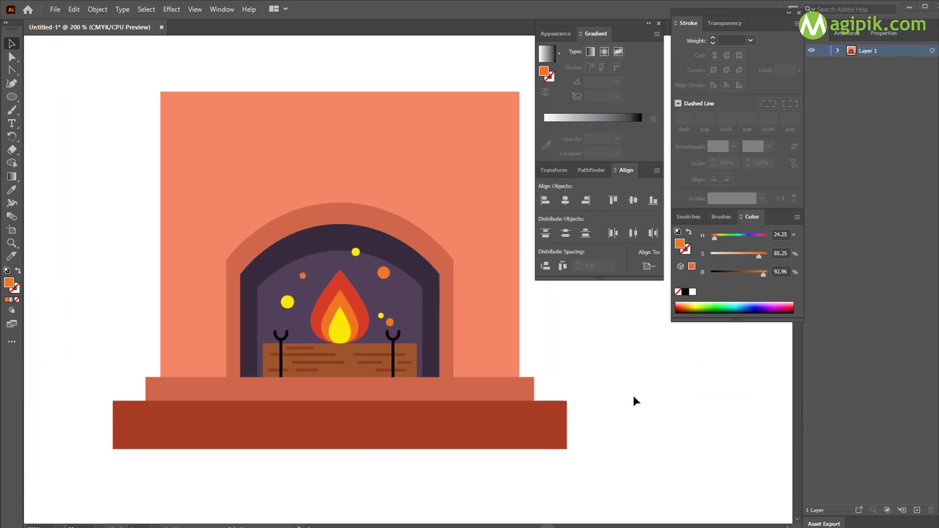
pyautogui.click(349, 369)
pyautogui.hotkey('ctrl', 'c')
pyautogui.hotkey('ctrl', 'f')
pyautogui.moveTo(382, 354); pyautogui.dragTo(377, 69)
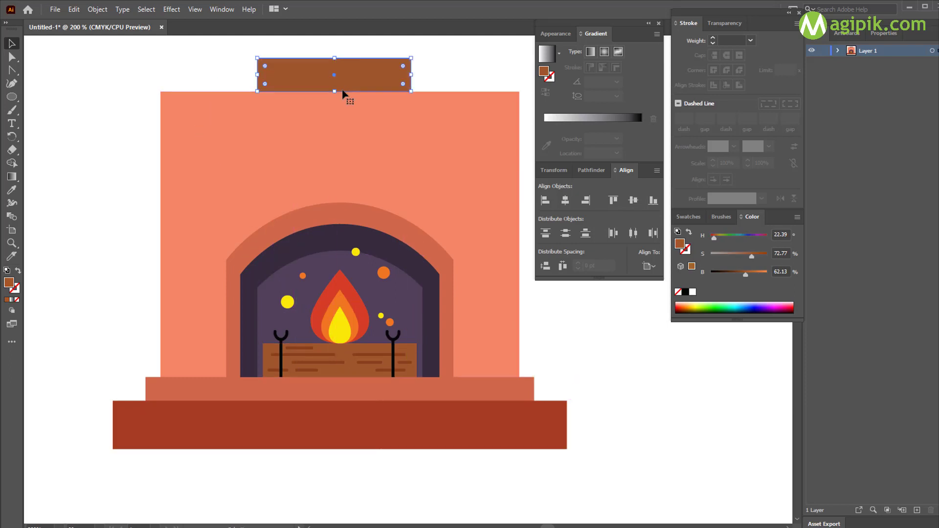
pyautogui.keyDown('shift'); pyautogui.click(369, 119); pyautogui.keyUp('shift')
pyautogui.click(368, 119)
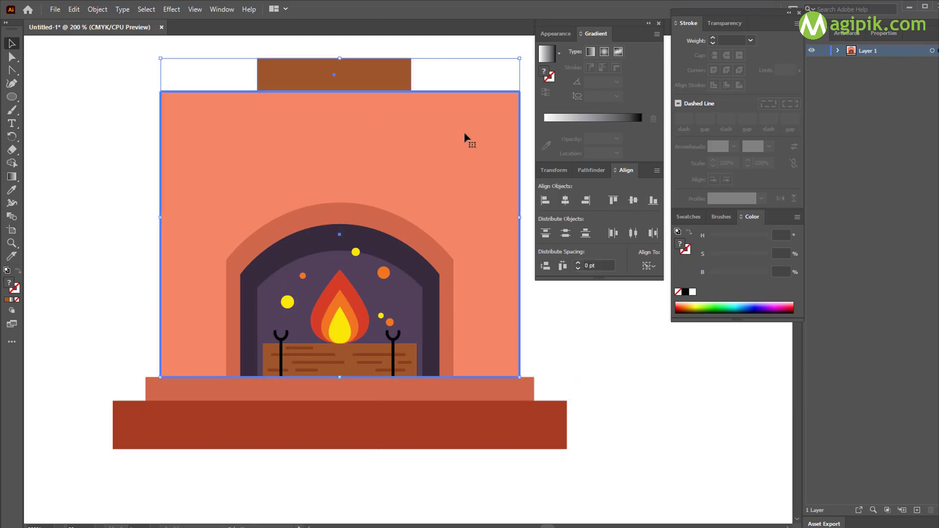
pyautogui.click(566, 200)
pyautogui.click(590, 326)
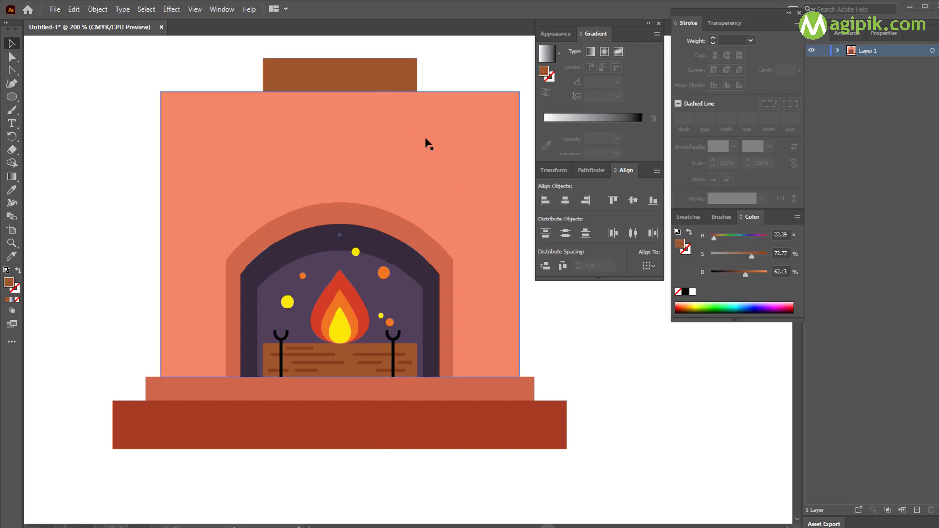
# Step: Widen the brown rectangle evenly from its centre into a mantel that overhangs both sides of the coral block
pyautogui.click(416, 71)
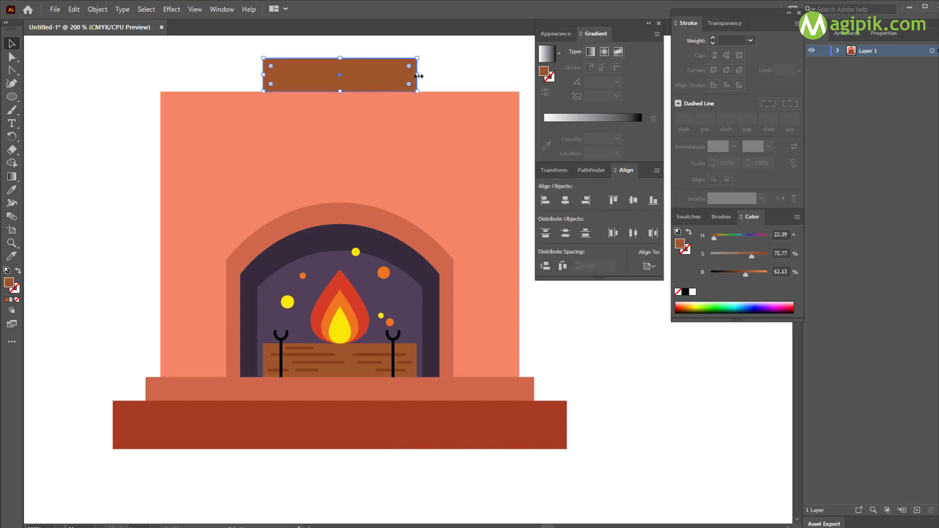
pyautogui.scroll(-1, 416, 76)
pyautogui.hscroll(2, 417, 77)
pyautogui.scroll(5, 417, 76)
pyautogui.moveTo(393, 143); pyautogui.dragTo(492, 153)
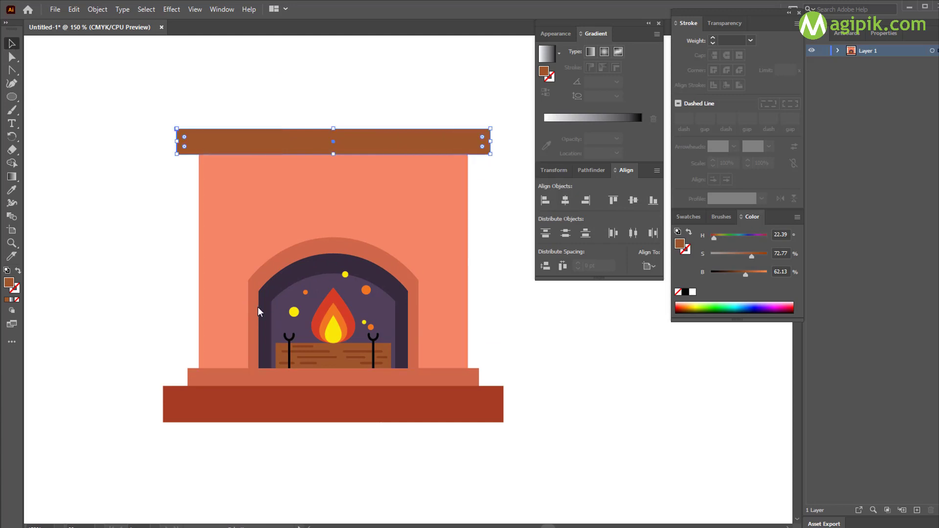
pyautogui.keyDown('shift'); pyautogui.click(394, 240); pyautogui.keyUp('shift')
pyautogui.click(11, 191)
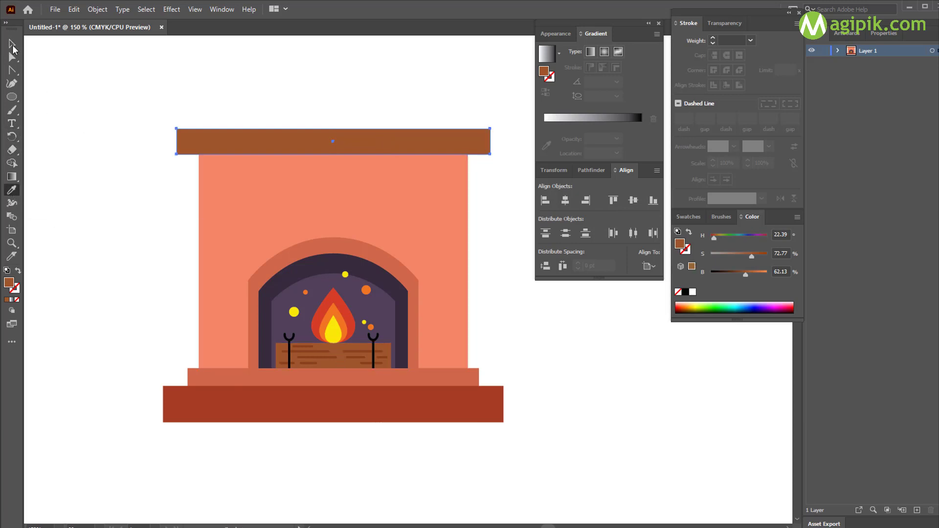
pyautogui.click(12, 45)
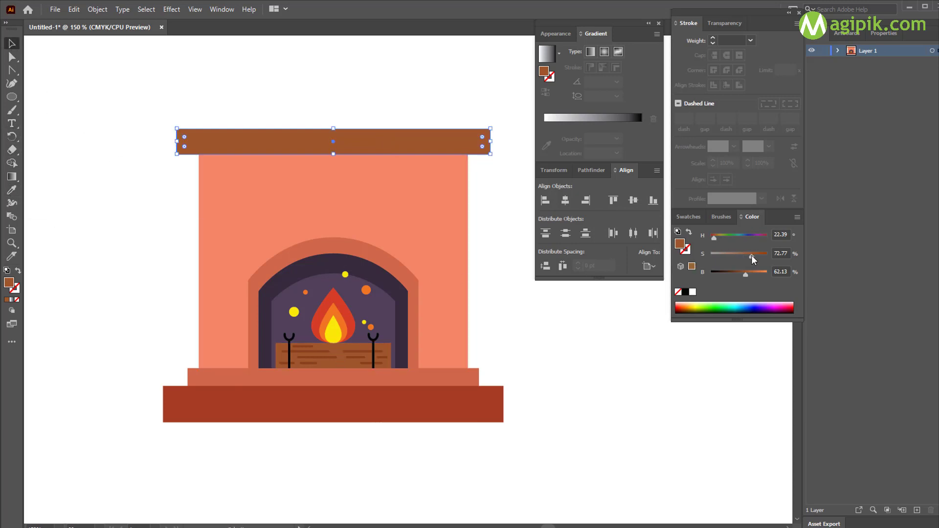
# Step: Lighten the mantel and the log to the same orange-brown with a brightness of 80%
pyautogui.moveTo(746, 274); pyautogui.dragTo(756, 277)
pyautogui.click(339, 365)
pyautogui.click(424, 146)
pyautogui.click(509, 301)
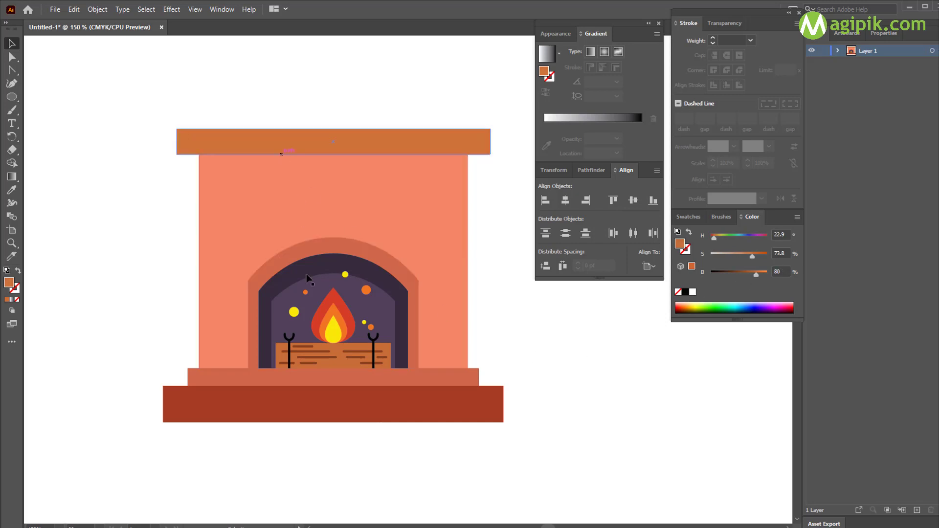
# Step: Draw a long horizontal grain line near the mantel's upper edge, using the 2 pt round-capped stroke of the log's grain lines
pyautogui.scroll(1, 314, 365)
pyautogui.scroll(1, 314, 366)
pyautogui.scroll(-2, 313, 365)
pyautogui.scroll(3, 293, 309)
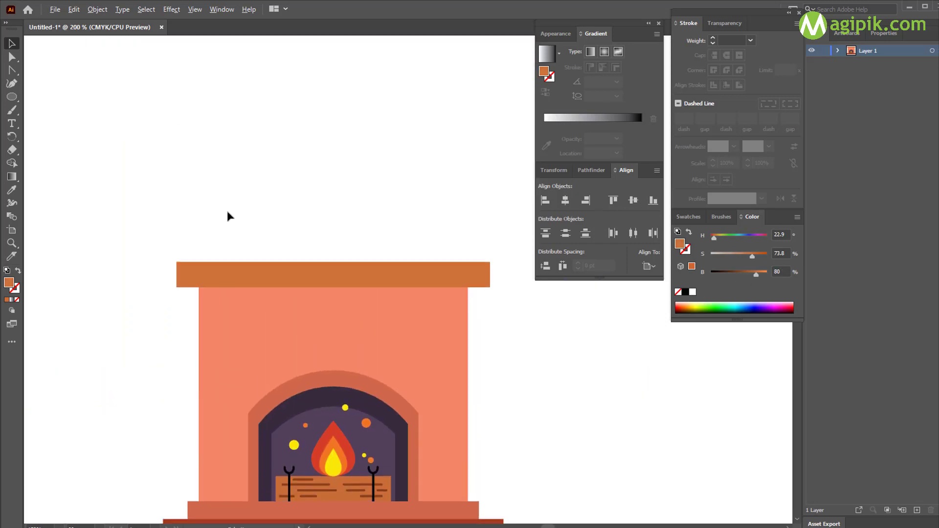
pyautogui.scroll(1, 226, 213)
pyautogui.scroll(-1, 271, 281)
pyautogui.scroll(-2, 272, 285)
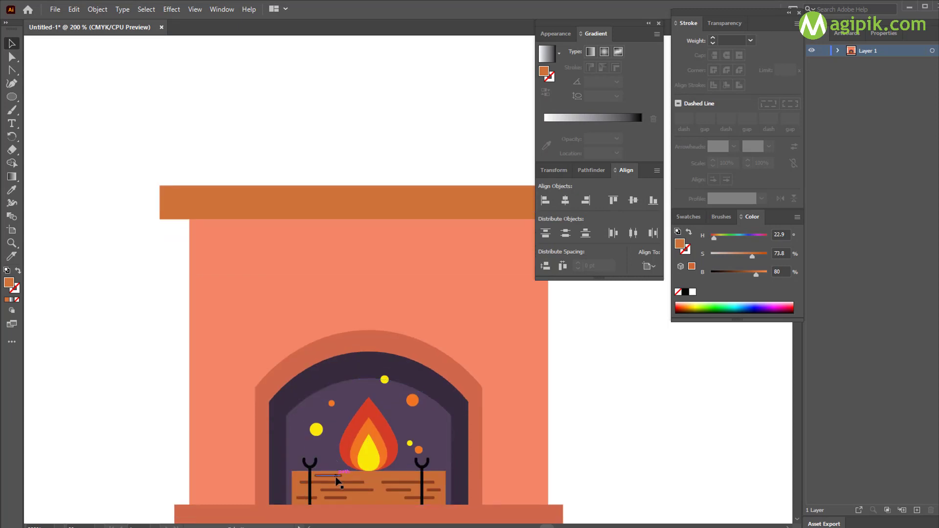
pyautogui.click(337, 478)
pyautogui.scroll(1, 290, 159)
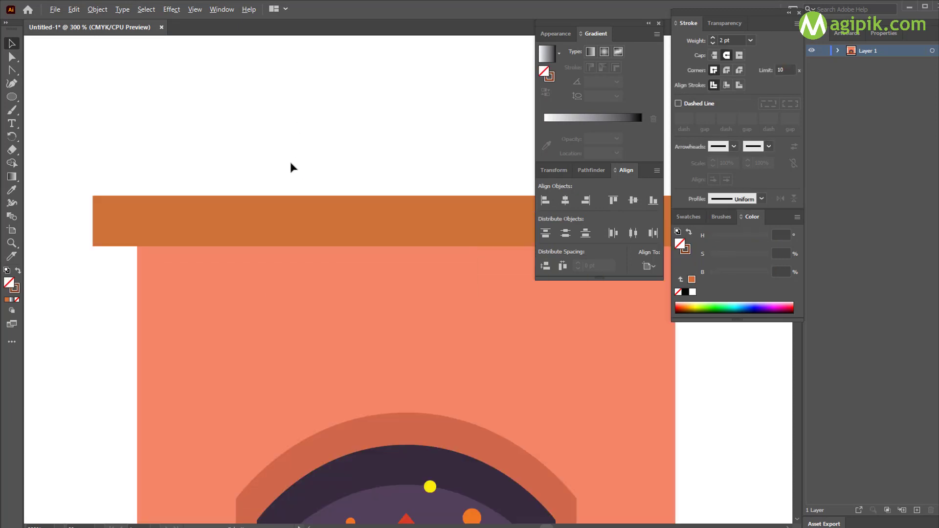
pyautogui.click(13, 70)
pyautogui.hscroll(2, 178, 175)
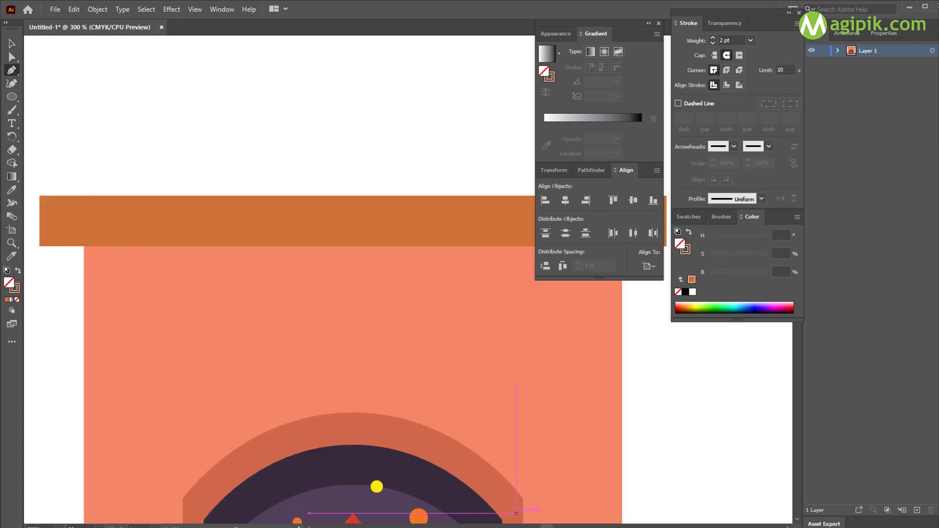
pyautogui.click(139, 208)
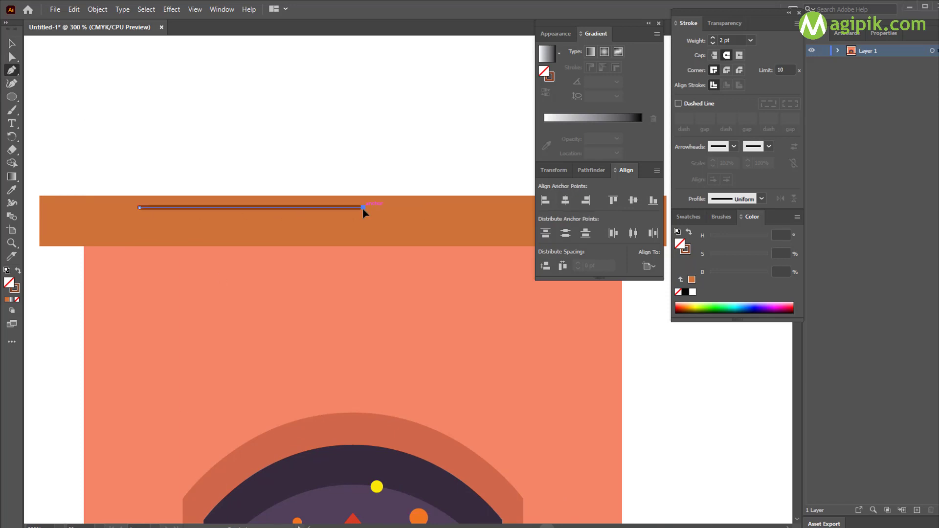
pyautogui.click(362, 207)
pyautogui.hotkey('ctrl', '-')
pyautogui.hscroll(1, 363, 214)
pyautogui.hotkey('ctrl', 'shift', 'a')
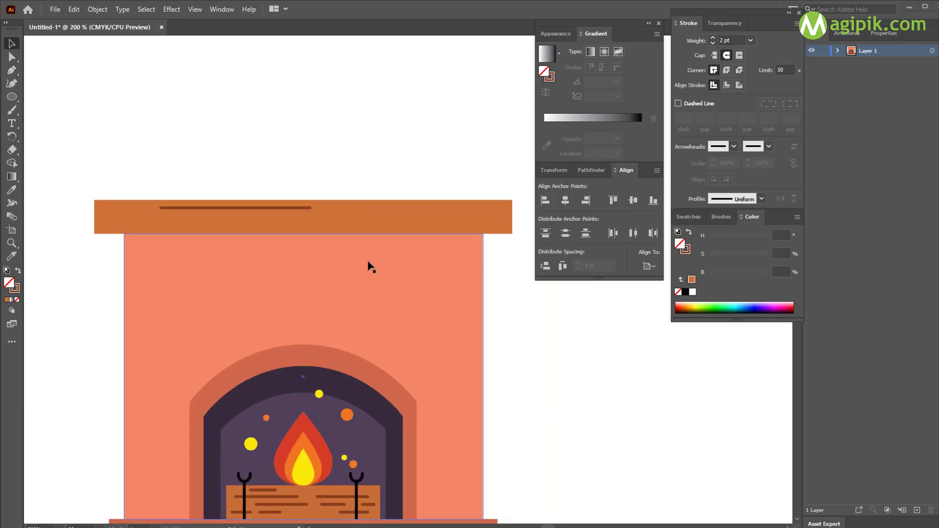
# Step: Continue the mantel's upper grain row with a short line, a line about 55 pt long and a short line near the right end
pyautogui.click(11, 70)
pyautogui.click(332, 207)
pyautogui.click(363, 208)
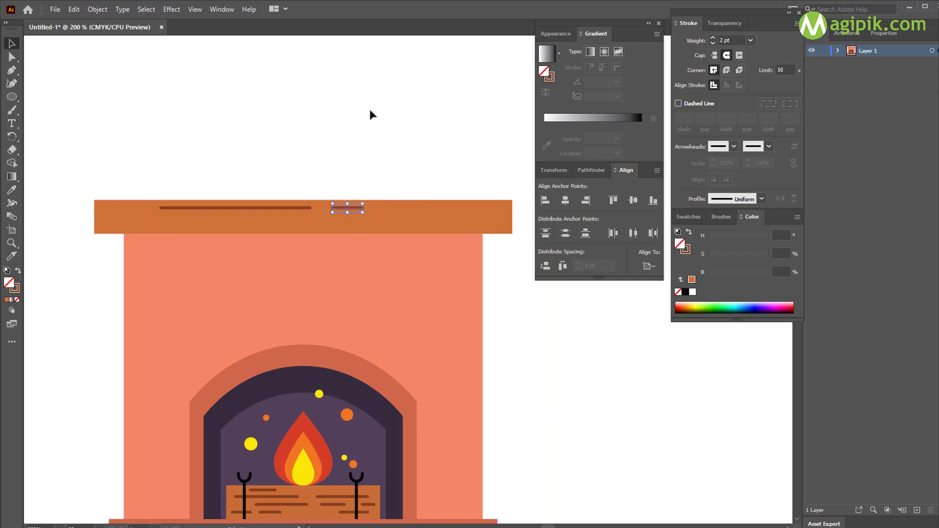
pyautogui.keyDown('ctrl'); pyautogui.click(171, 140); pyautogui.keyUp('ctrl')
pyautogui.click(379, 208)
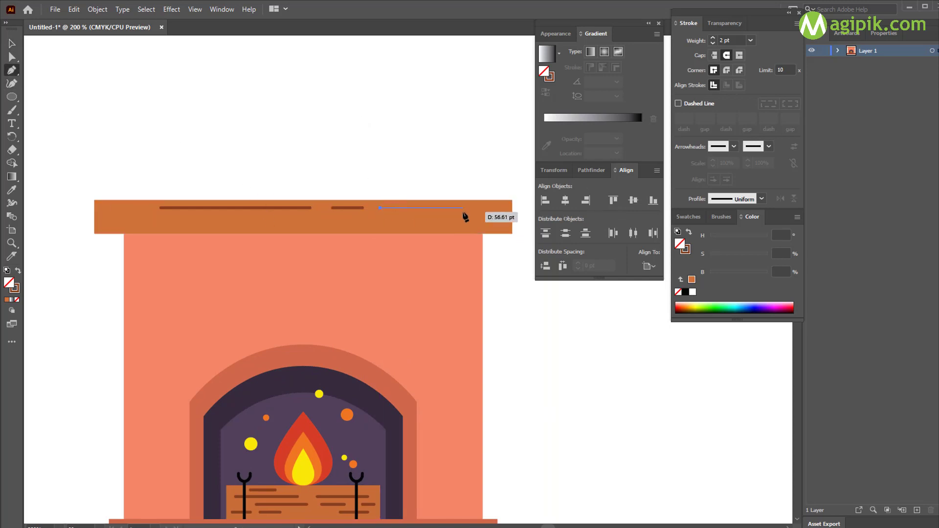
pyautogui.click(459, 208)
pyautogui.keyDown('ctrl'); pyautogui.click(36, 87); pyautogui.keyUp('ctrl')
pyautogui.click(475, 208)
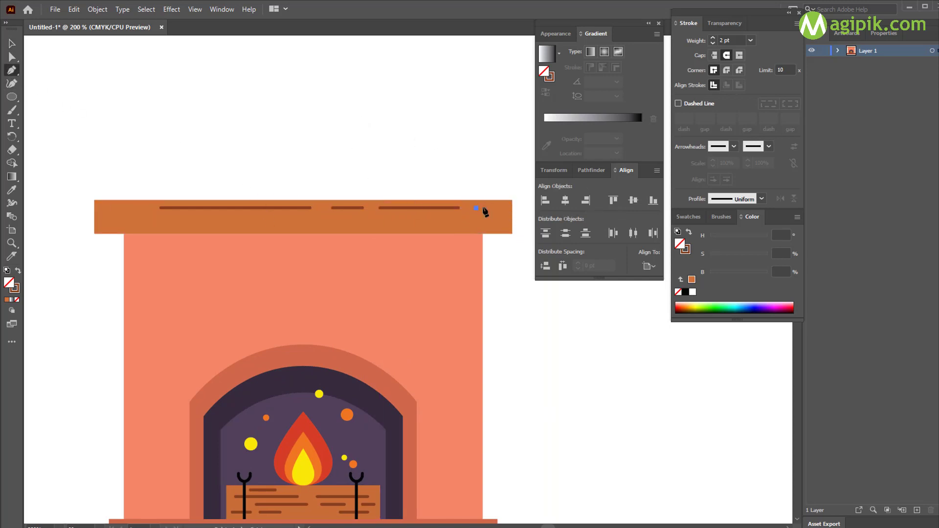
pyautogui.click(504, 208)
pyautogui.keyDown('ctrl'); pyautogui.click(386, 131); pyautogui.keyUp('ctrl')
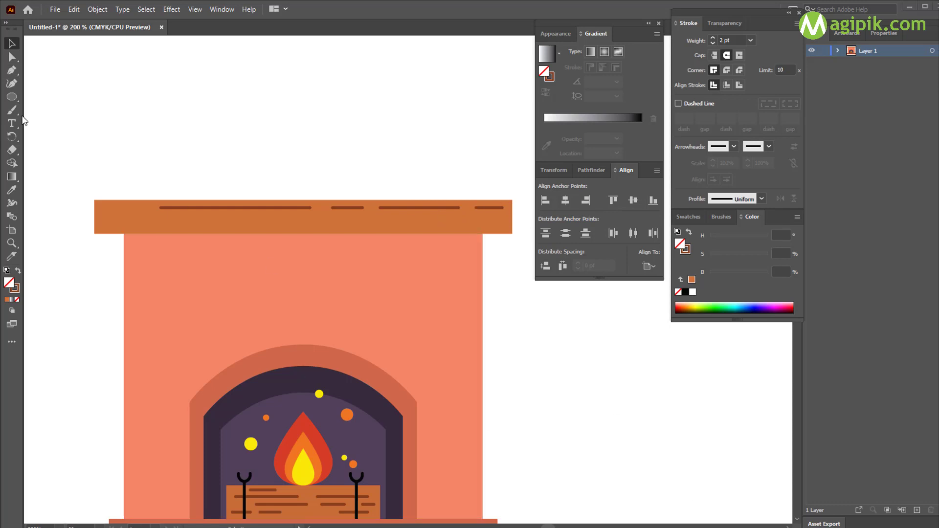
# Step: Add a short middle-row grain line at the mantel's left end, a longer lower-row line and another short middle-row line
pyautogui.click(102, 217)
pyautogui.click(125, 216)
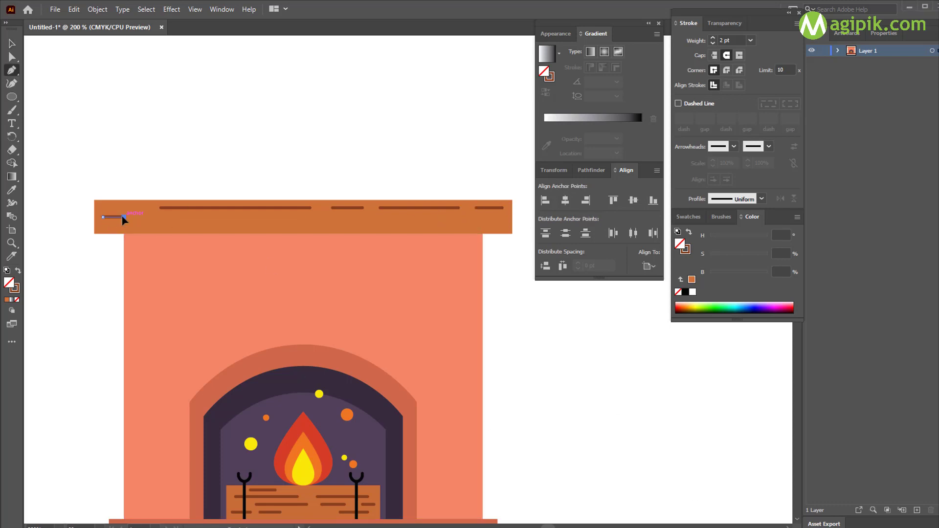
pyautogui.keyDown('ctrl'); pyautogui.click(258, 177); pyautogui.keyUp('ctrl')
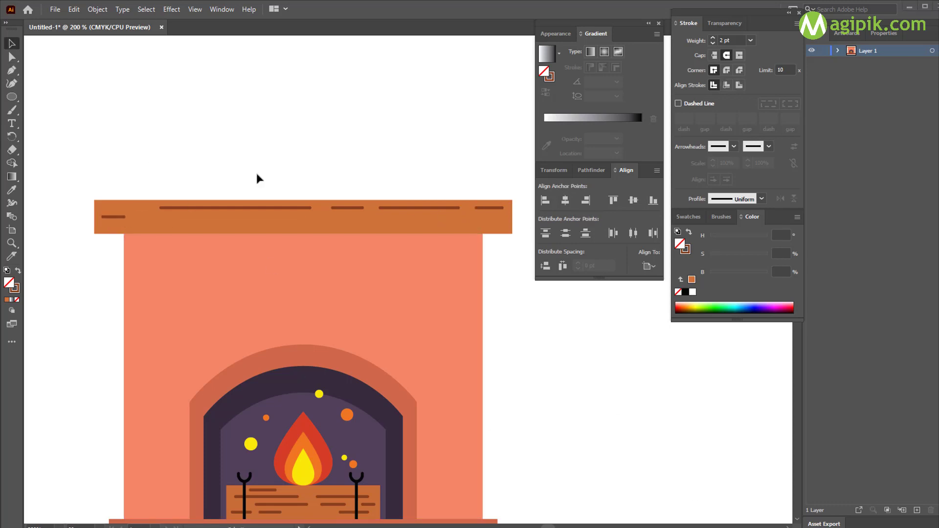
pyautogui.click(118, 227)
pyautogui.click(200, 226)
pyautogui.keyDown('ctrl'); pyautogui.click(196, 204); pyautogui.keyUp('ctrl')
pyautogui.moveTo(199, 227); pyautogui.dragTo(221, 227)
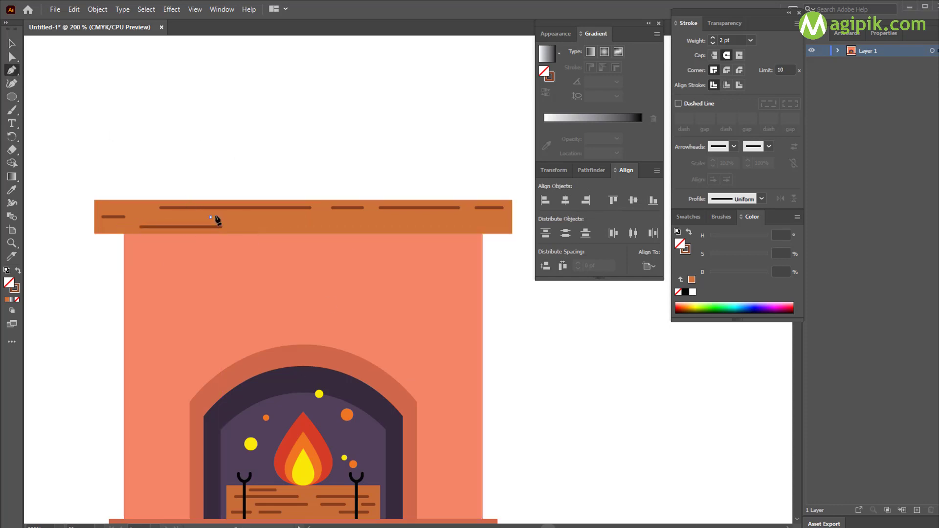
pyautogui.click(236, 217)
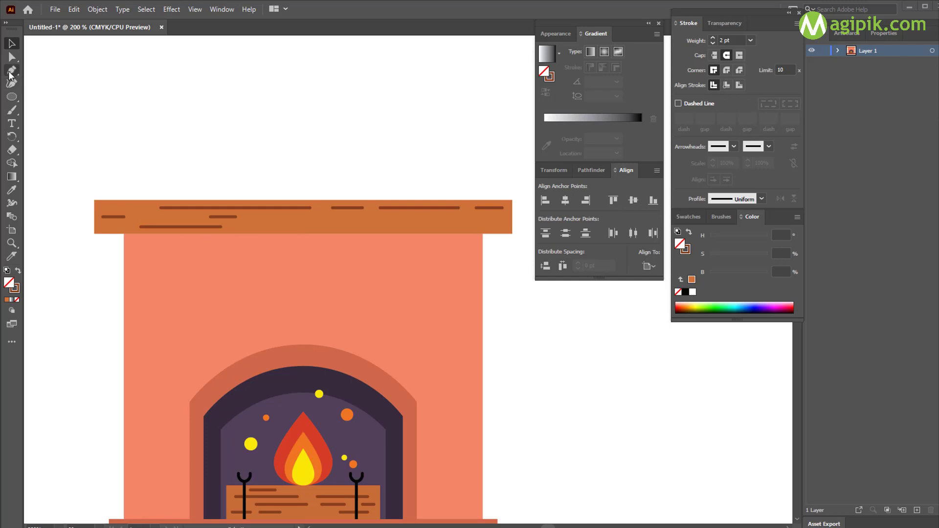
# Step: Finish the mantel's middle grain row with a long line across the centre and a line about 53 pt long towards the right end
pyautogui.click(11, 71)
pyautogui.click(258, 216)
pyautogui.click(383, 217)
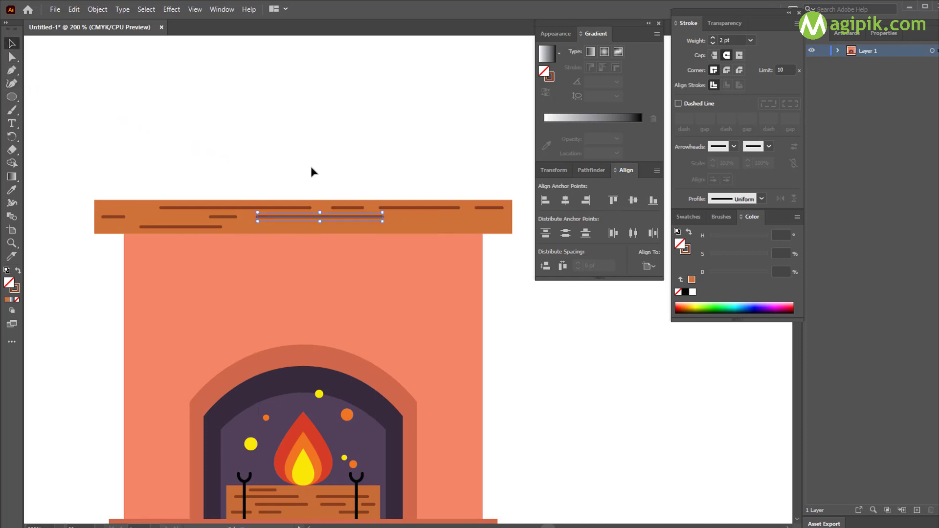
pyautogui.click(405, 217)
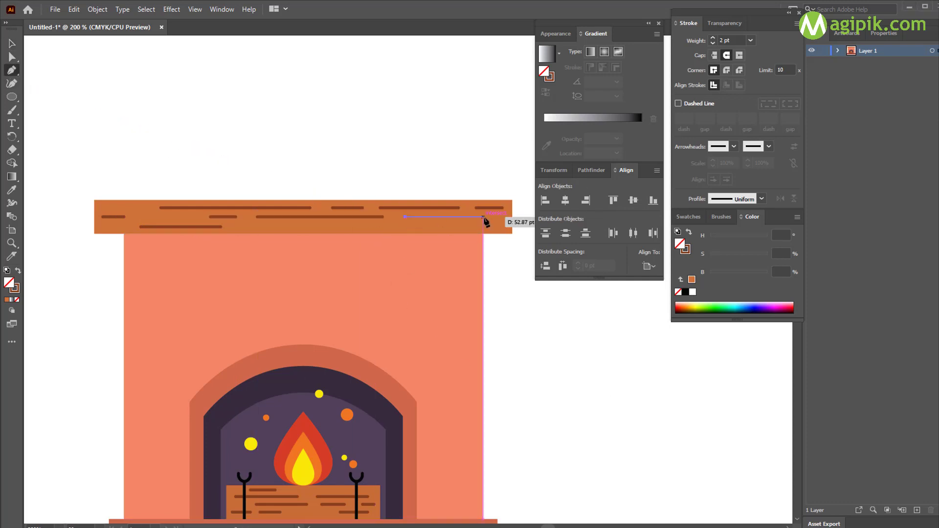
pyautogui.click(486, 216)
pyautogui.press('v')
pyautogui.hotkey('ctrl', 'shift', 'a')
# Step: Complete the mantel's lower grain row with a long line right of centre and a short line near the right end
pyautogui.press('p')
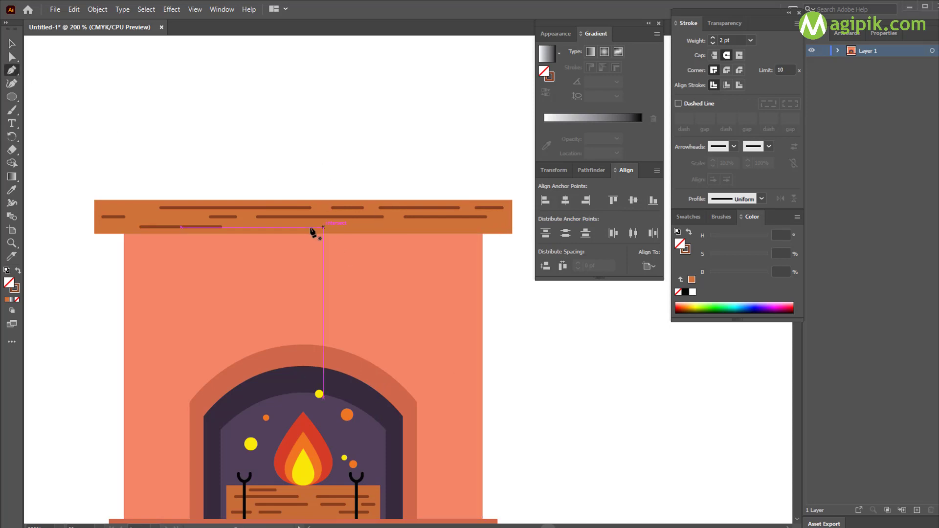
pyautogui.click(319, 226)
pyautogui.click(417, 227)
pyautogui.press('v')
pyautogui.hotkey('ctrl', 'shift', 'a')
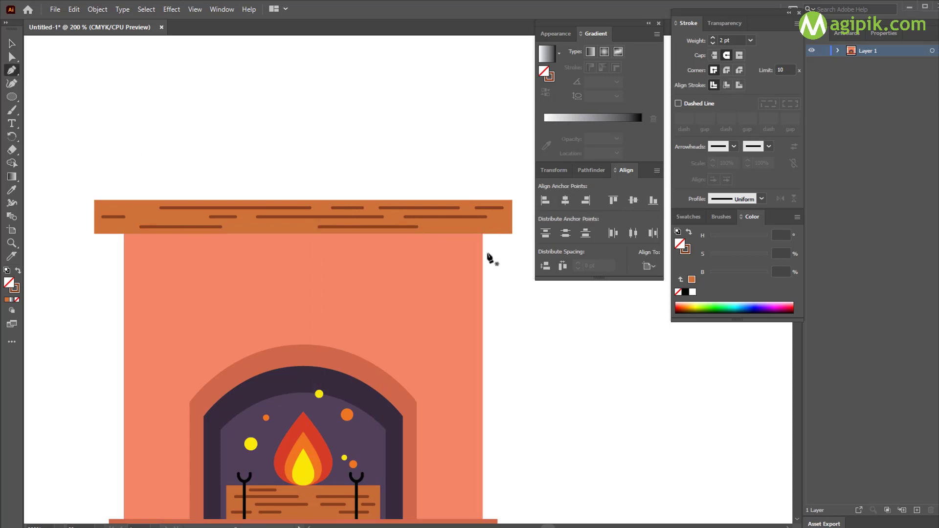
pyautogui.press('p')
pyautogui.click(473, 227)
pyautogui.click(451, 226)
pyautogui.press('v')
pyautogui.hotkey('ctrl', 'shift', 'a')
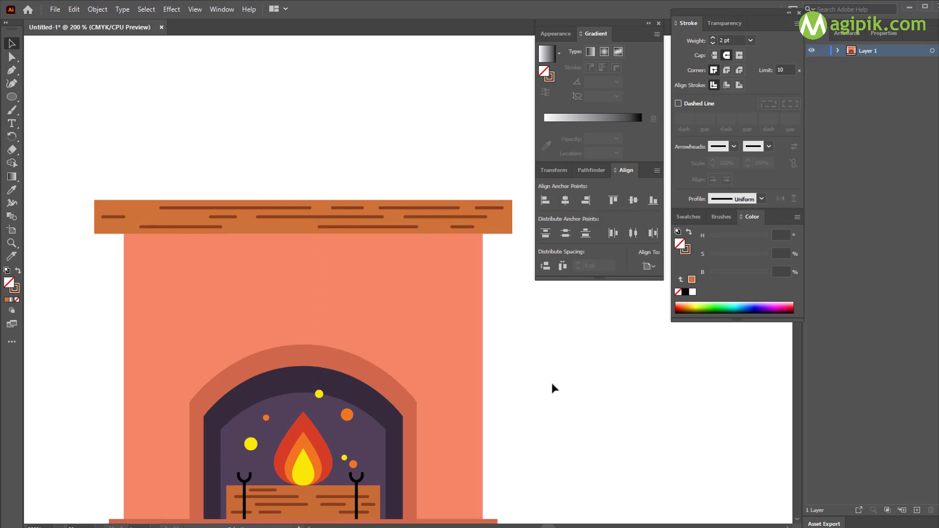
# Step: Darken the mantel's fill to a brightness of 75%
pyautogui.click(487, 231)
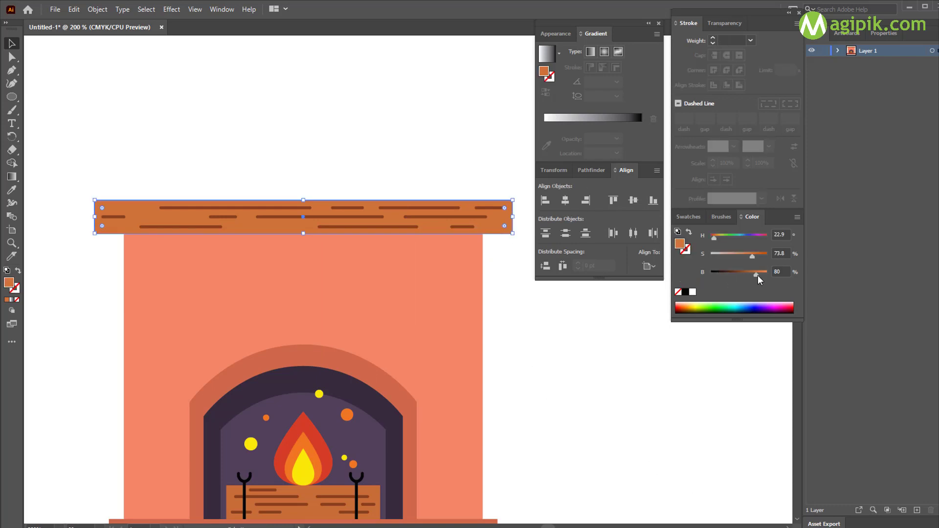
pyautogui.moveTo(756, 275); pyautogui.dragTo(753, 275)
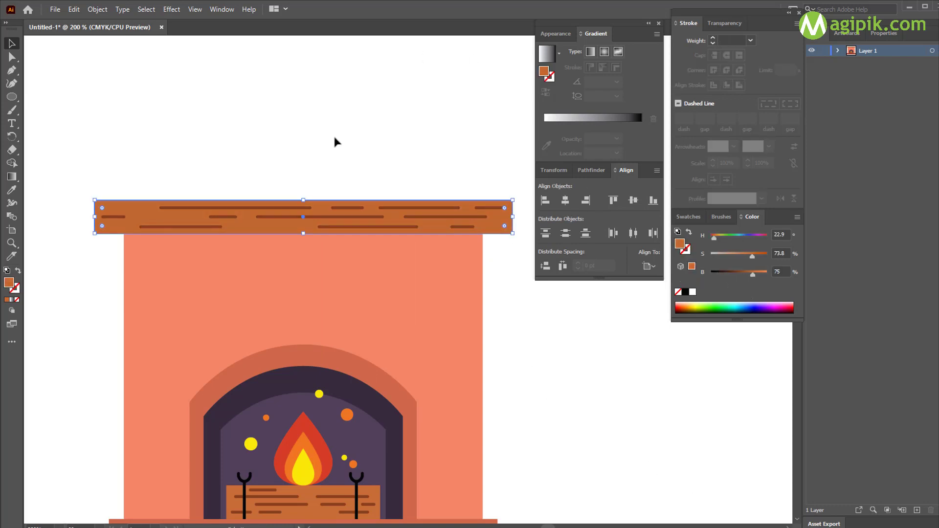
pyautogui.click(316, 183)
# Step: Duplicate the coral-brown hearth ledge straight up to just below the mantel and give the copy the base's brick-red fill
pyautogui.scroll(-3, 142, 253)
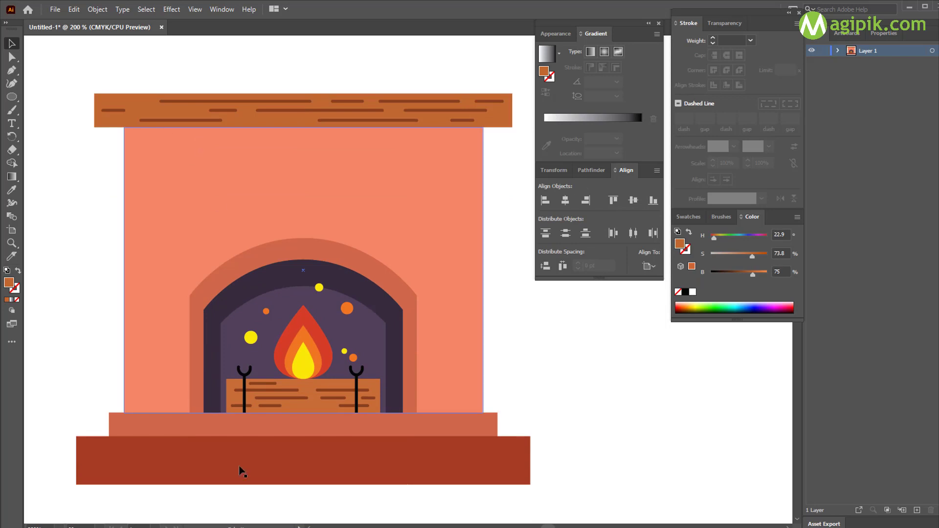
pyautogui.click(288, 429)
pyautogui.moveTo(287, 429); pyautogui.dragTo(286, 123)
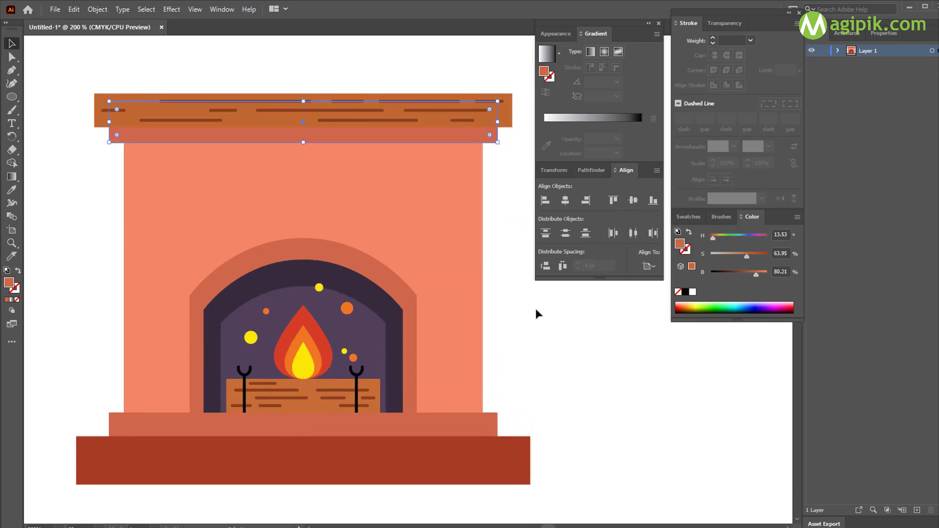
pyautogui.click(12, 190)
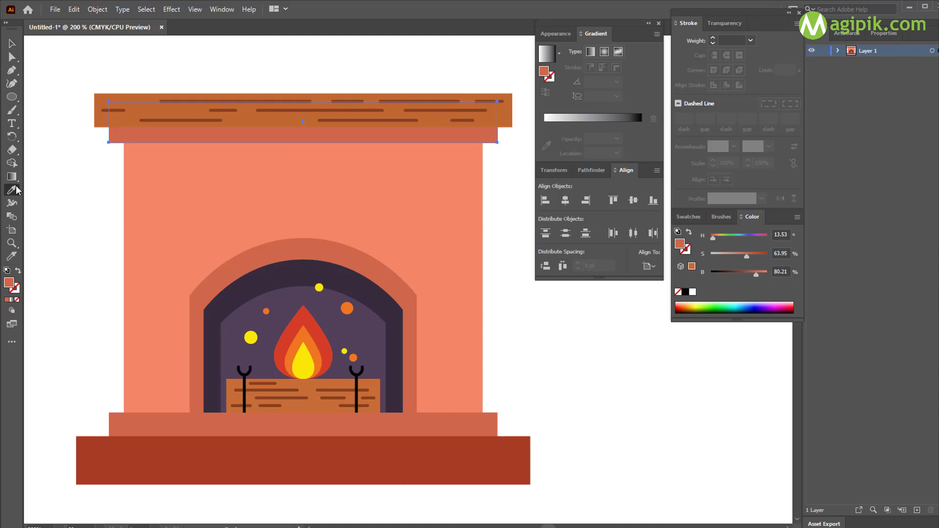
pyautogui.click(306, 440)
pyautogui.press('v')
pyautogui.click(242, 51)
# Step: Soften the band under the mantel to a saturation of 59% and a brightness of 73%
pyautogui.scroll(-1, 242, 52)
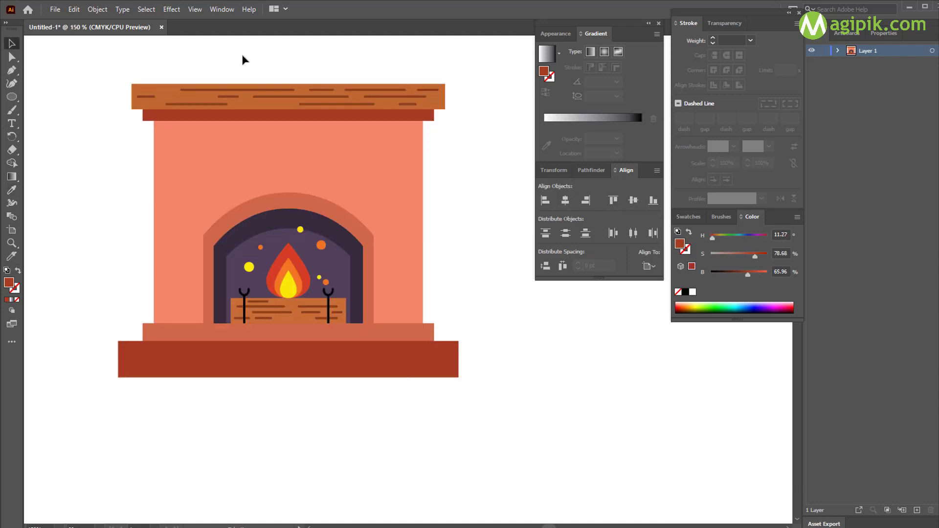
pyautogui.hscroll(-2, 241, 52)
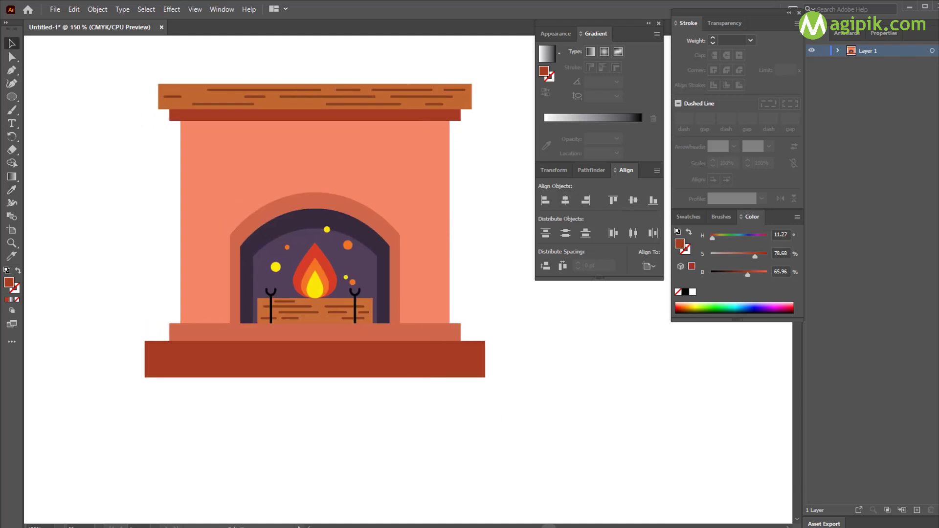
pyautogui.click(429, 118)
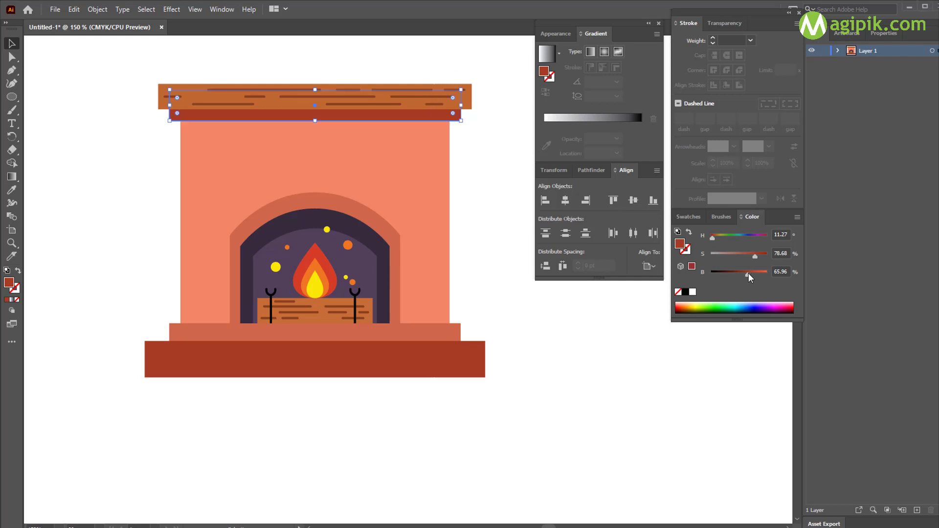
pyautogui.moveTo(752, 256)
pyautogui.mouseDown()
pyautogui.moveTo(744, 255)
pyautogui.moveTo(752, 274)
pyautogui.mouseUp()
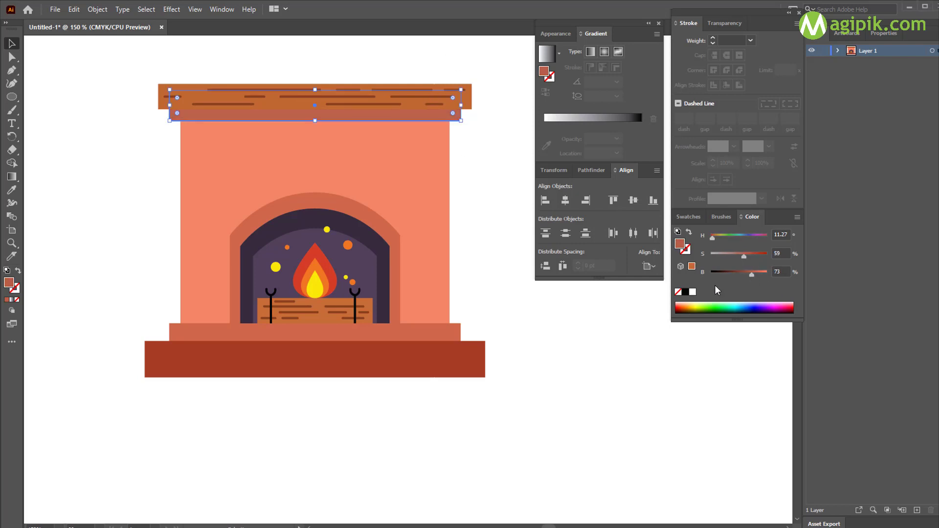
pyautogui.click(513, 303)
# Step: Create a small brick rectangle 35 pt wide at the lower left edge of the coral block
pyautogui.scroll(-1, 496, 275)
pyautogui.hscroll(1, 495, 272)
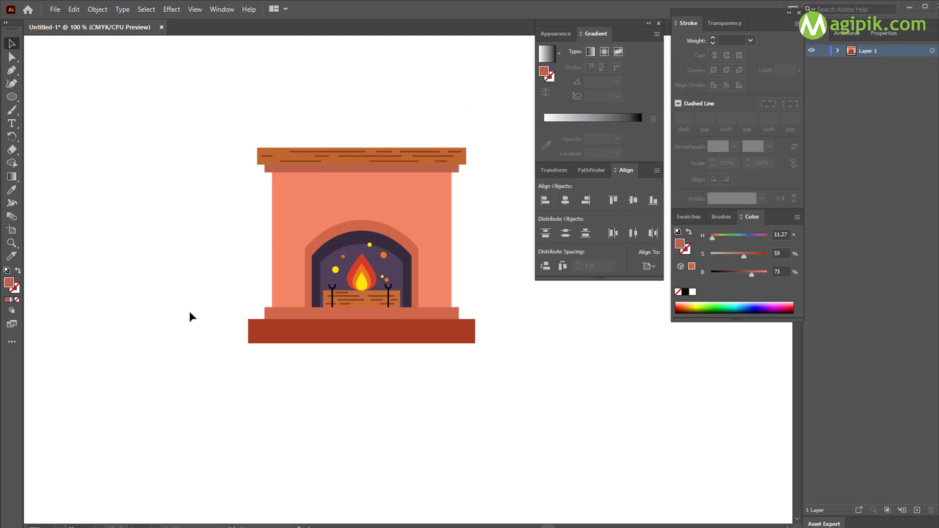
pyautogui.click(12, 96)
pyautogui.click(54, 96)
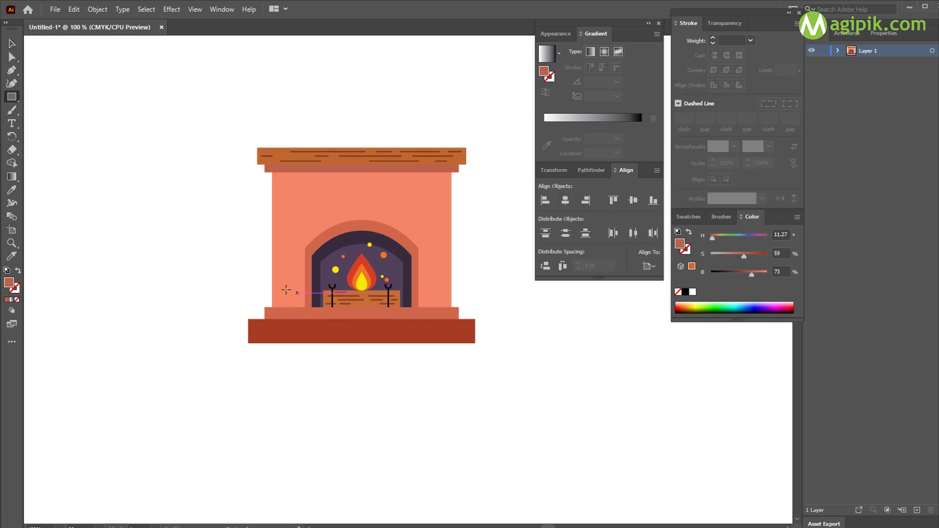
pyautogui.click(273, 294)
pyautogui.write('35')
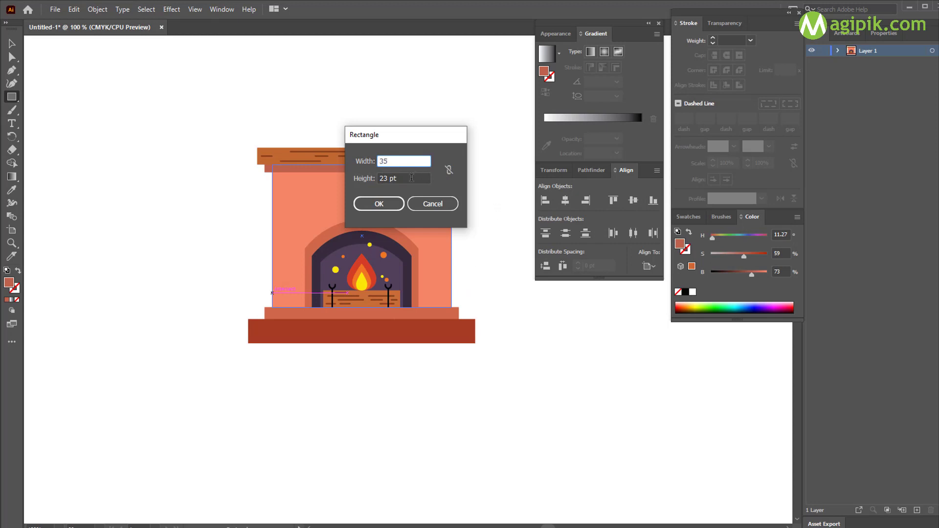
pyautogui.press('Tab')
pyautogui.press('Return')
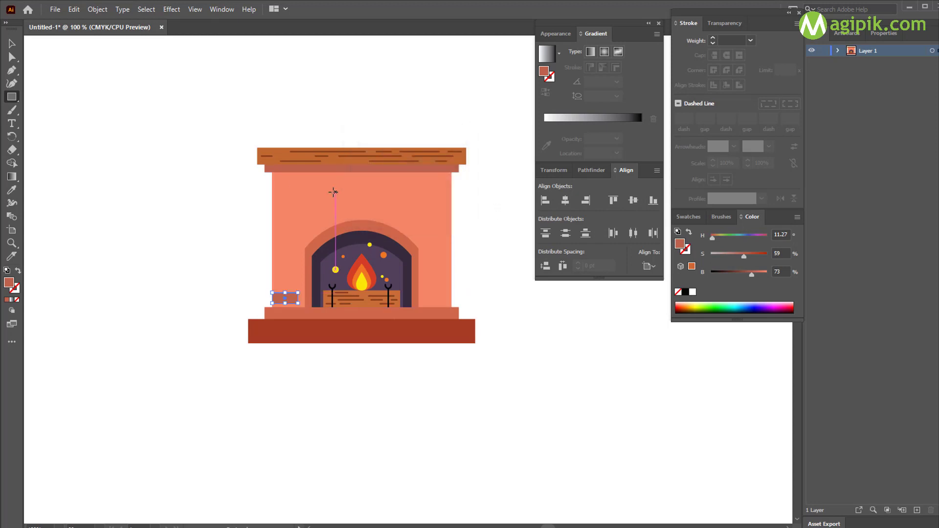
# Step: Lower the brick onto the hearth ledge in the coral block's bottom left corner and match its fill to the ledge
pyautogui.click(12, 44)
pyautogui.scroll(2, 259, 306)
pyautogui.scroll(3, 358, 333)
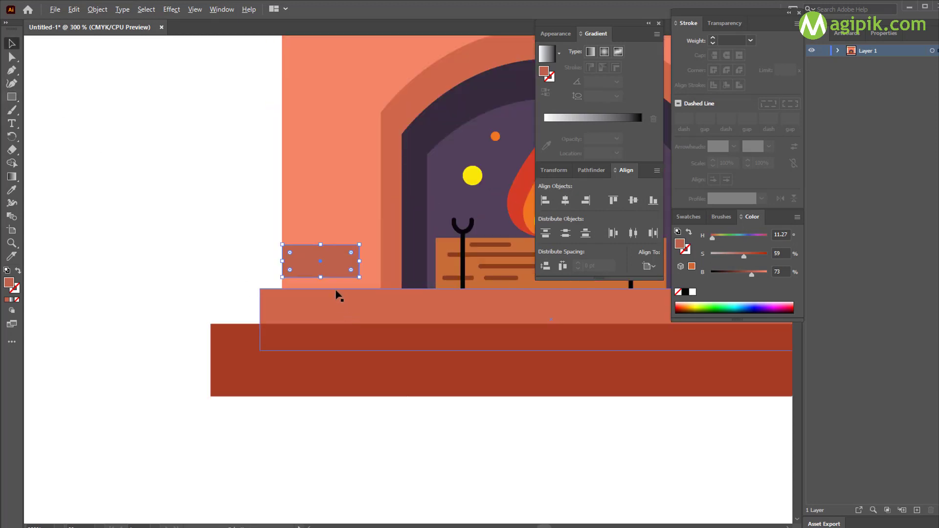
pyautogui.moveTo(334, 278); pyautogui.dragTo(332, 292)
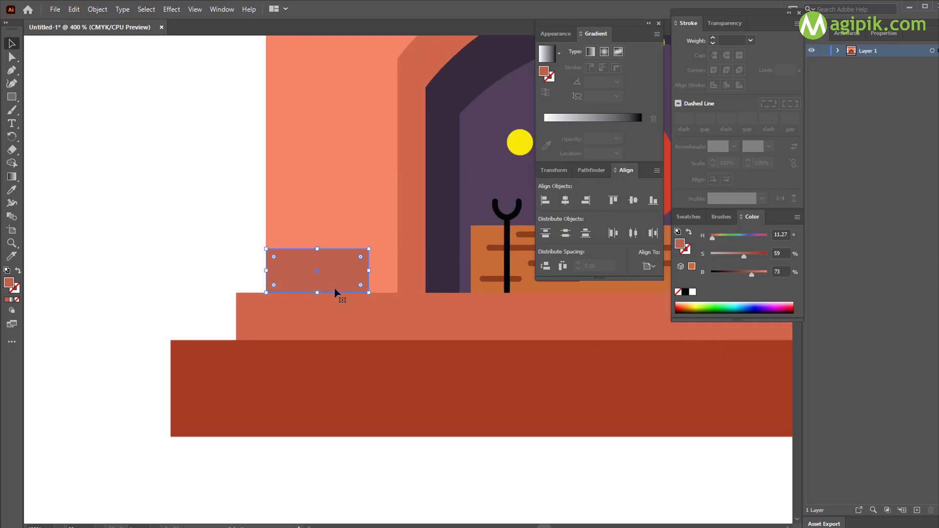
pyautogui.click(12, 194)
pyautogui.click(264, 316)
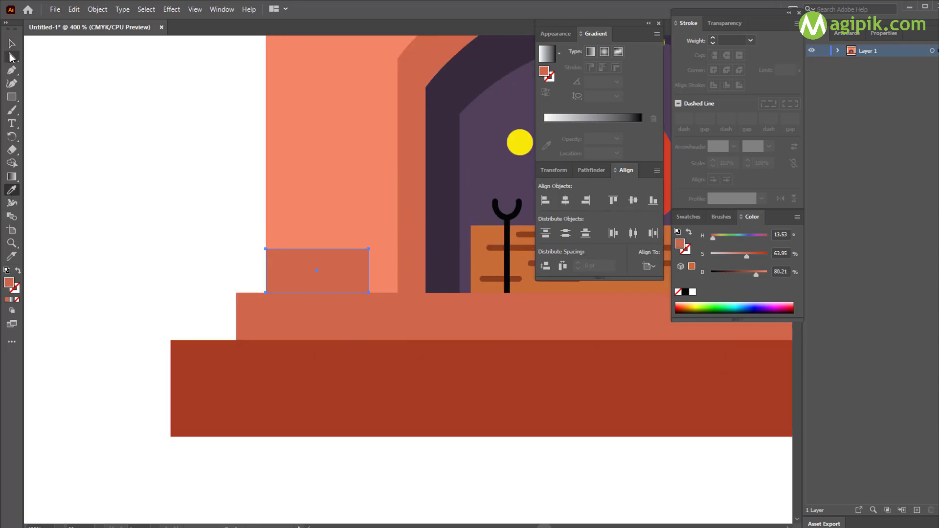
pyautogui.click(11, 44)
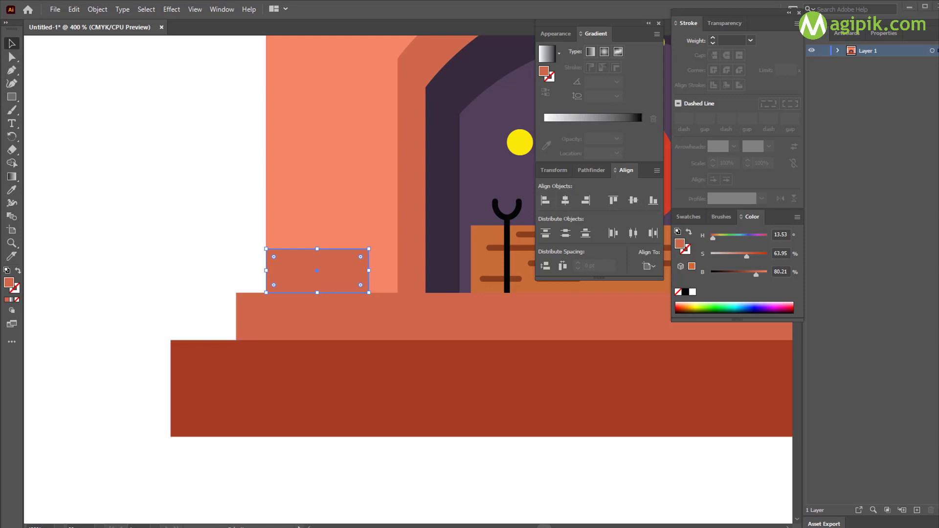
# Step: Duplicate the brick up beside the arch so it overlaps the arch's left side, and scale the corner brick down slightly
pyautogui.hotkey('ctrl', '-')
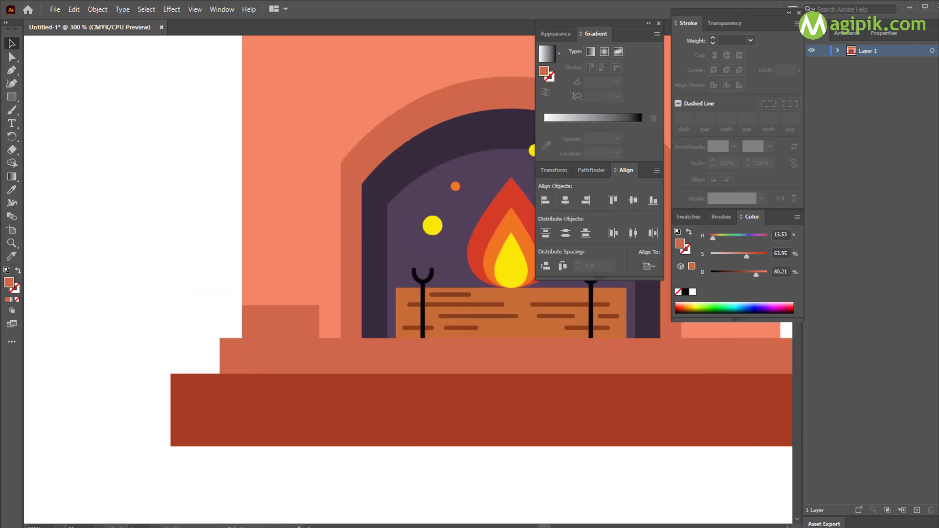
pyautogui.hscroll(3, 400, 485)
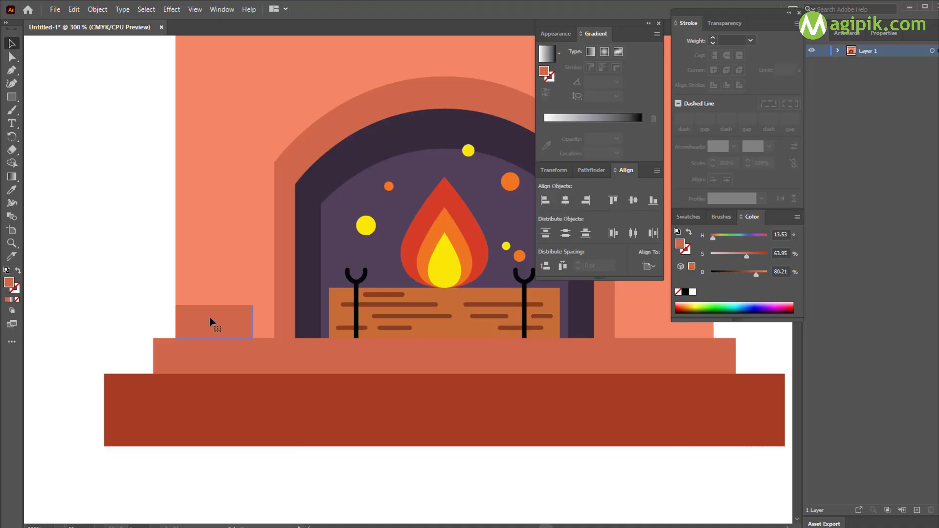
pyautogui.moveTo(233, 324); pyautogui.dragTo(292, 278)
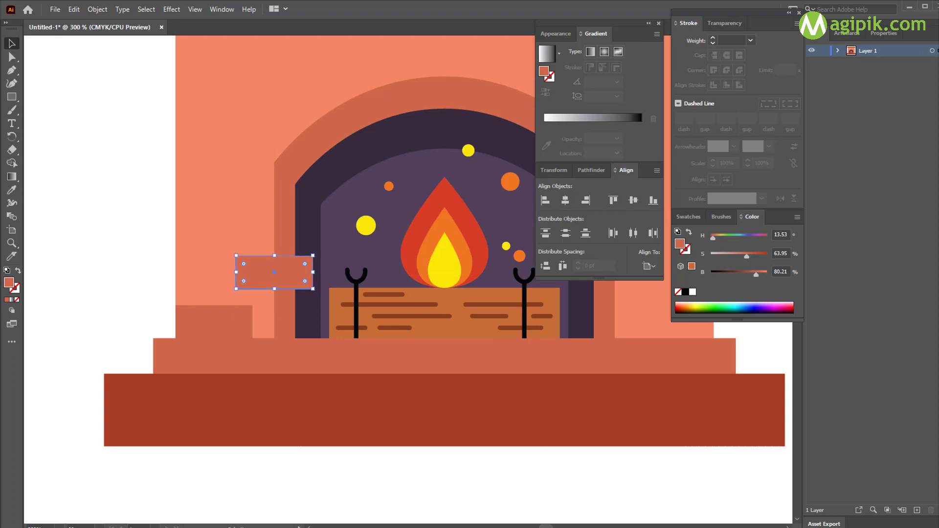
pyautogui.click(219, 335)
pyautogui.moveTo(253, 324); pyautogui.dragTo(208, 310)
pyautogui.moveTo(271, 278); pyautogui.dragTo(260, 278)
# Step: Send the copied brick behind the arch surround and darken it to a brightness of 67%
pyautogui.keyDown('shift'); pyautogui.click(211, 296); pyautogui.keyUp('shift')
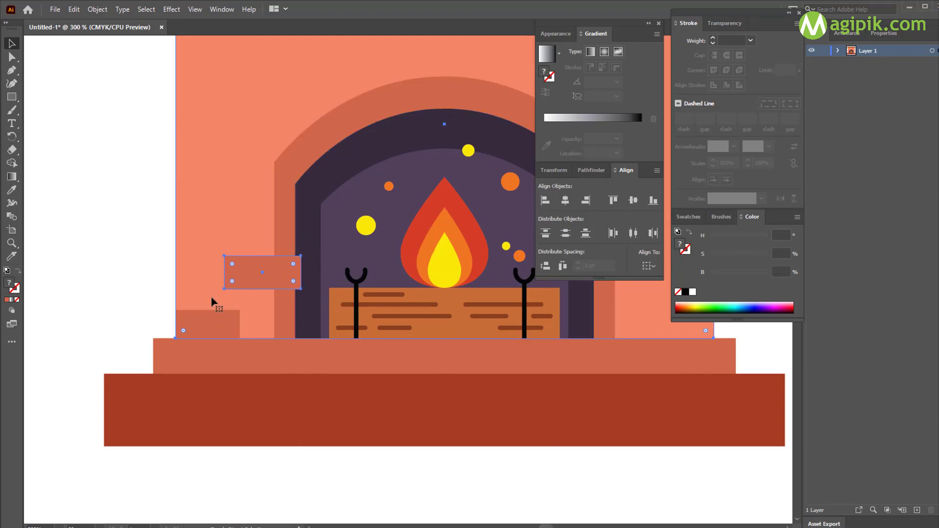
pyautogui.hotkey('ctrl', 'shift', '[')
pyautogui.click(281, 463)
pyautogui.scroll(2, 286, 433)
pyautogui.scroll(2, 286, 433)
pyautogui.scroll(-1, 283, 429)
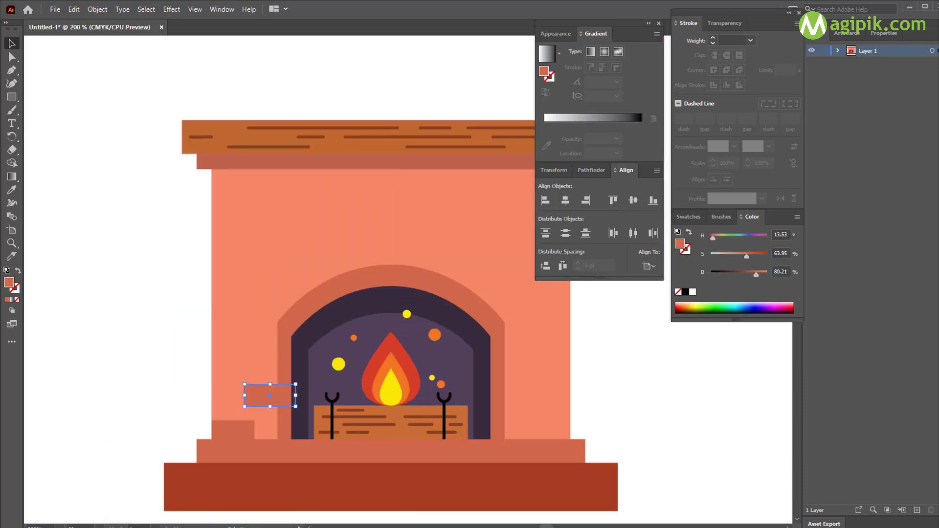
pyautogui.moveTo(756, 274); pyautogui.dragTo(749, 278)
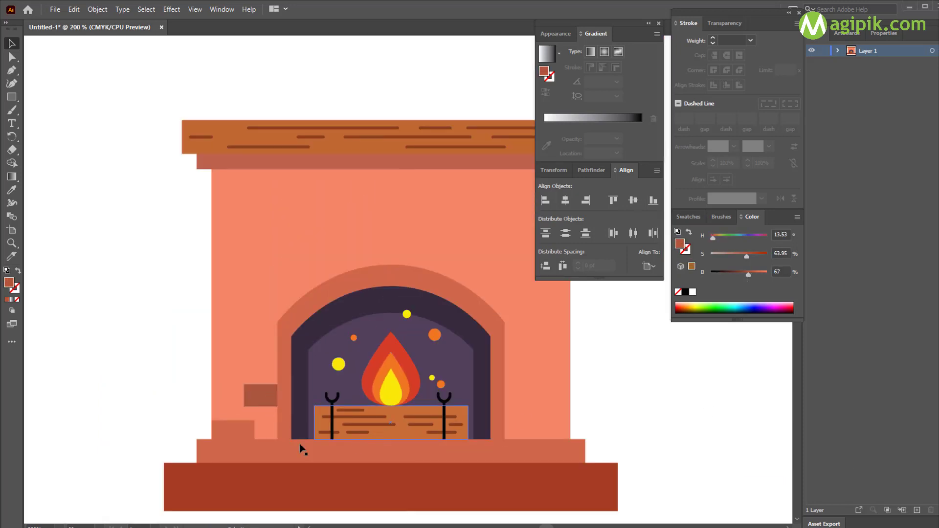
# Step: Add a smaller brick copy higher on the coral block's left edge, set its brightness to 79% and widen it slightly
pyautogui.moveTo(261, 399); pyautogui.dragTo(228, 335)
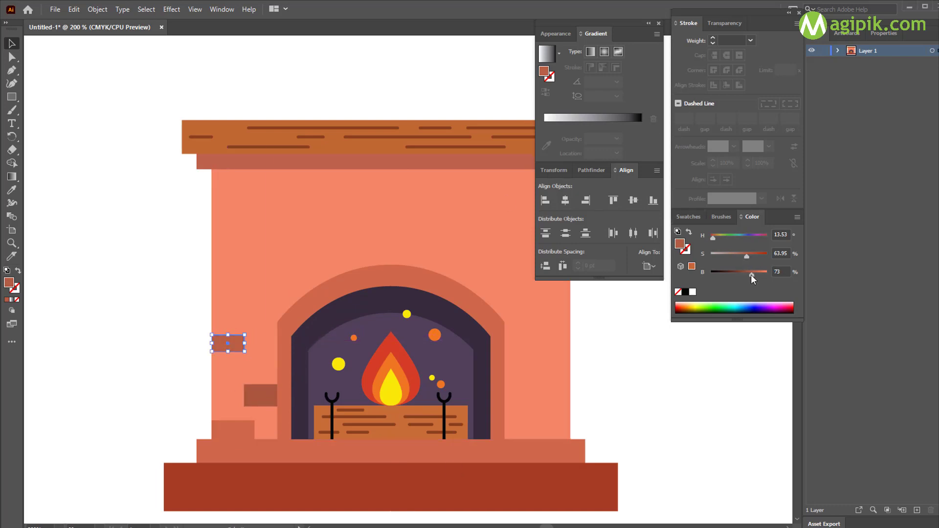
pyautogui.moveTo(751, 276); pyautogui.dragTo(756, 274)
pyautogui.click(675, 360)
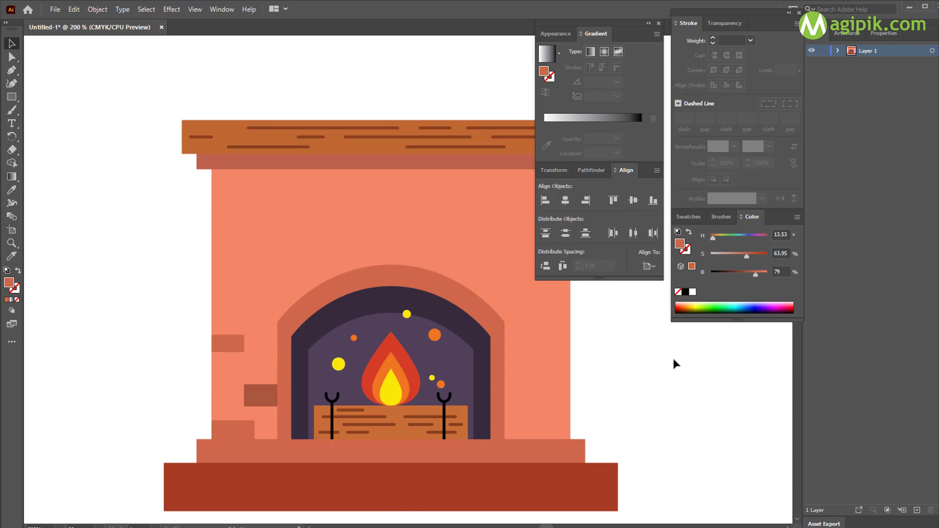
pyautogui.click(231, 345)
pyautogui.moveTo(244, 343); pyautogui.dragTo(252, 344)
# Step: Duplicate the bottom left corner brick to just above the highest brick, offset inward from the coral block's left edge
pyautogui.click(237, 432)
pyautogui.moveTo(238, 432); pyautogui.dragTo(246, 315)
pyautogui.click(573, 399)
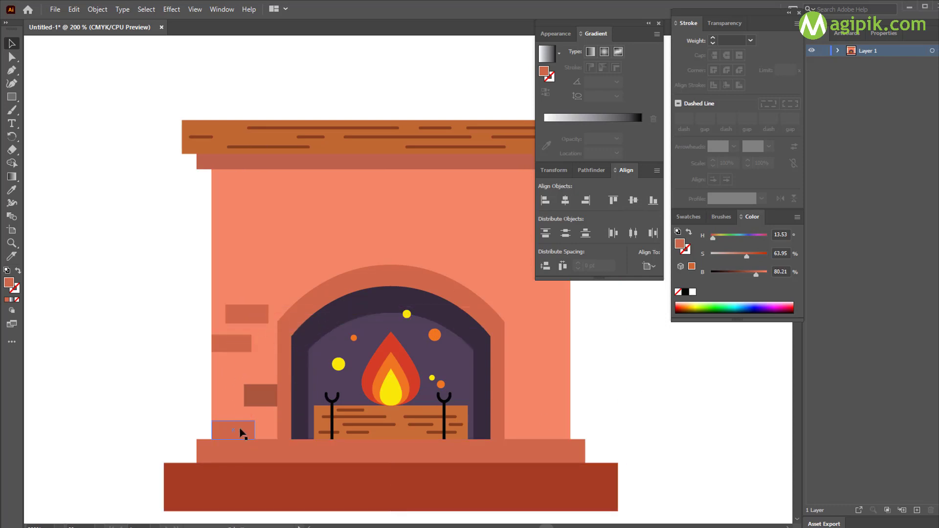
# Step: Set the brightness of the brick on the coral block's left edge to 85% and add brick copies above the arch's left shoulder
pyautogui.scroll(2, 505, 401)
pyautogui.moveTo(231, 383); pyautogui.dragTo(552, 337)
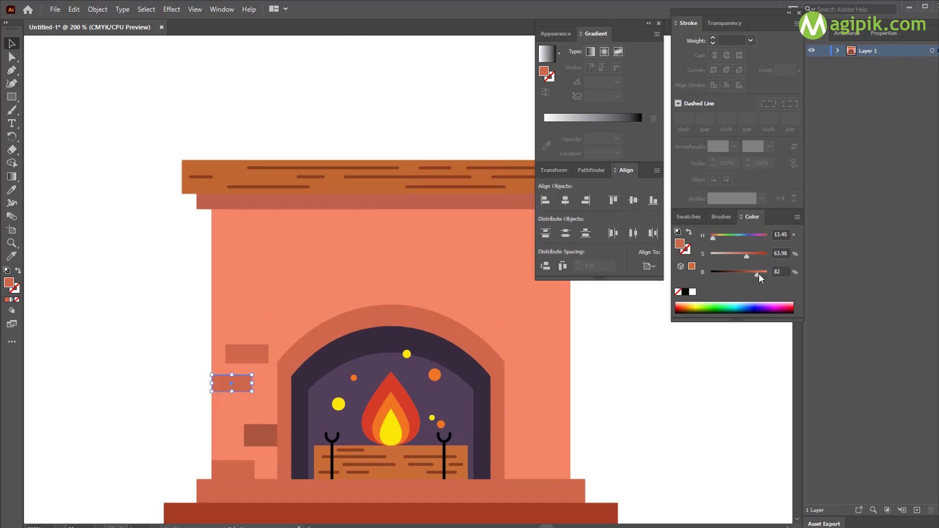
pyautogui.moveTo(232, 385); pyautogui.dragTo(283, 322)
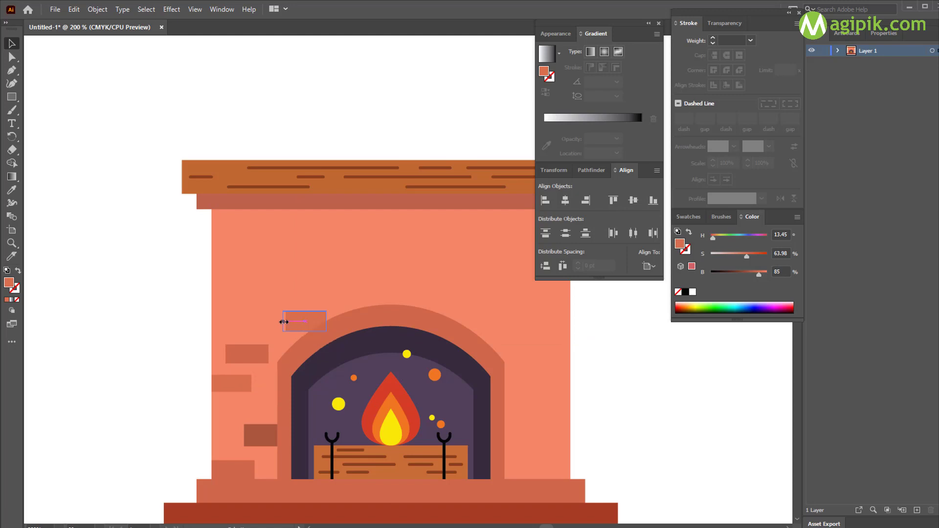
pyautogui.moveTo(252, 358); pyautogui.dragTo(329, 296)
pyautogui.click(672, 384)
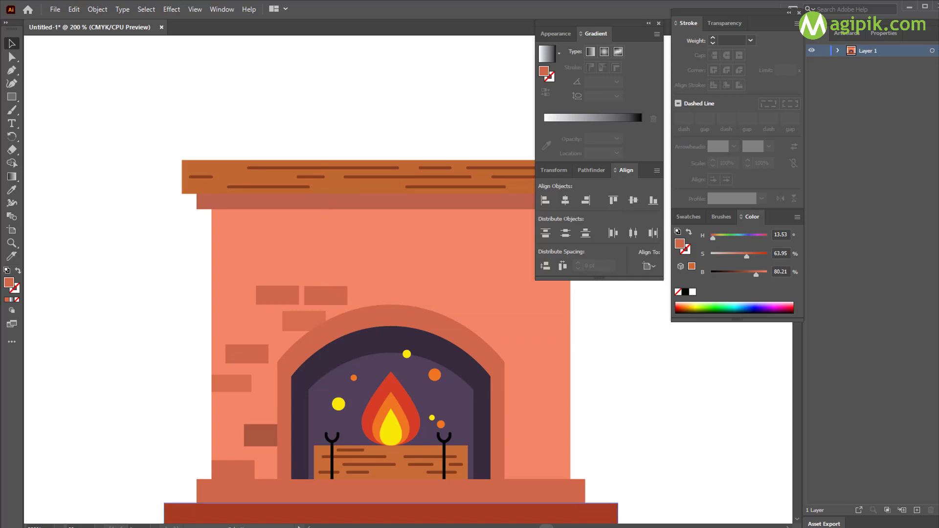
# Step: Duplicate the dark brick to the coral block's upper left and again directly beneath the mantel
pyautogui.moveTo(259, 436); pyautogui.dragTo(360, 218)
pyautogui.moveTo(268, 260); pyautogui.dragTo(261, 260)
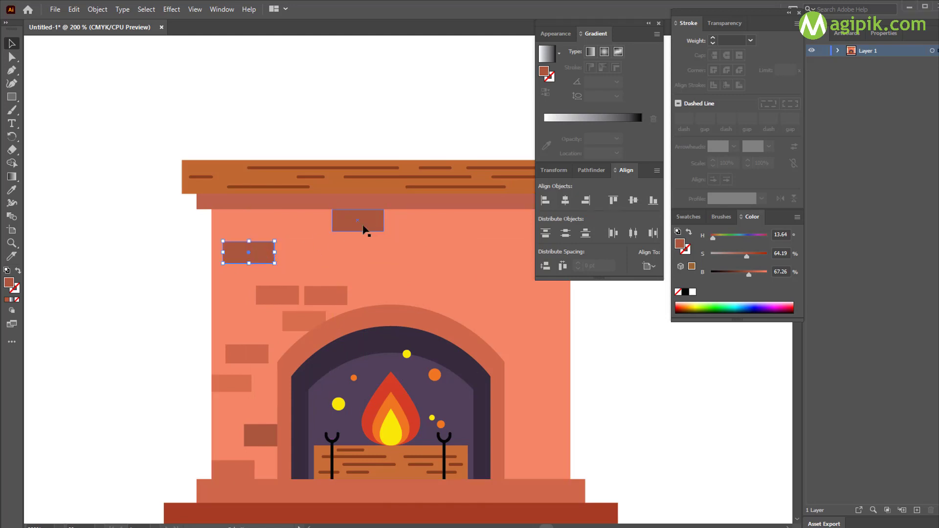
pyautogui.moveTo(331, 220); pyautogui.dragTo(321, 220)
pyautogui.hscroll(5, 612, 342)
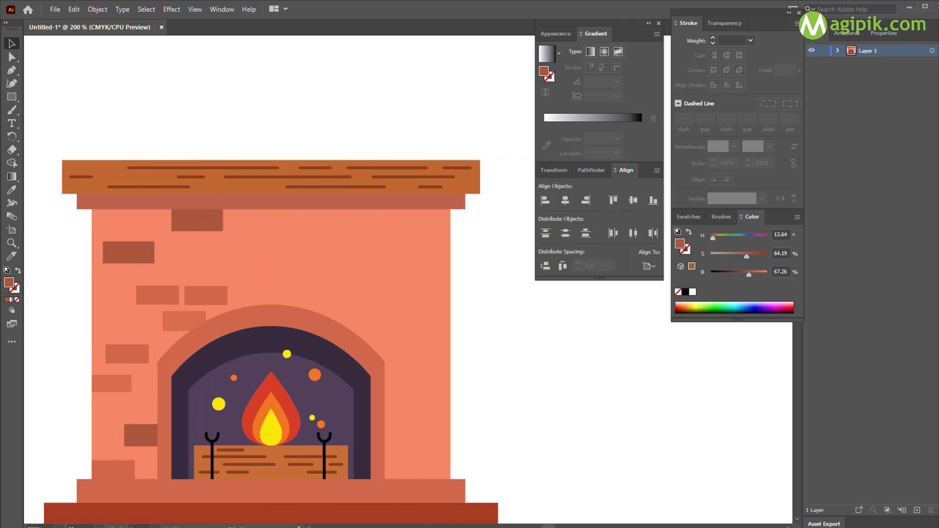
# Step: Add two copies of the coral brick above the middle of the arch, staggered in height, and shift the original slightly
pyautogui.click(205, 296)
pyautogui.moveTo(221, 293); pyautogui.dragTo(273, 254)
pyautogui.moveTo(306, 286); pyautogui.dragTo(304, 283)
pyautogui.moveTo(303, 283); pyautogui.dragTo(300, 281)
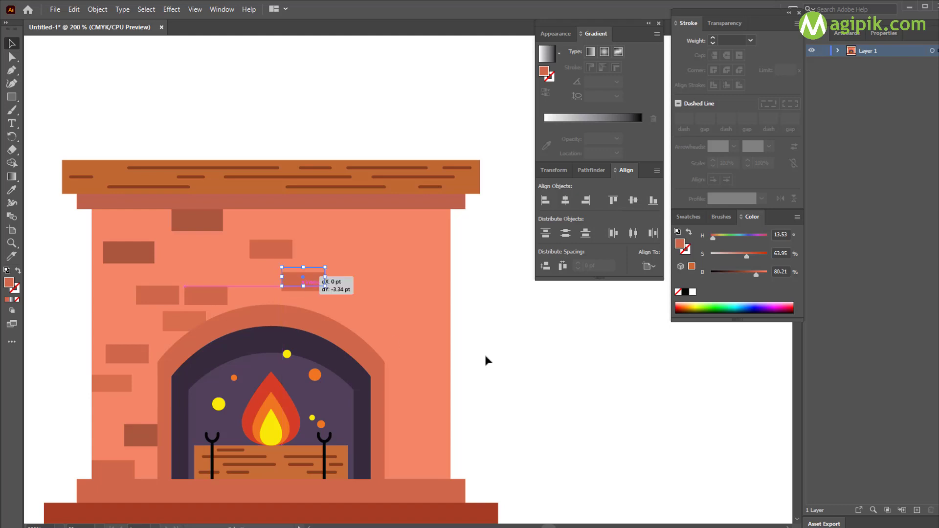
pyautogui.click(484, 361)
# Step: Spread more coral brick copies over the block's upper right, including one on its right edge and one above the arch's right shoulder
pyautogui.moveTo(158, 300); pyautogui.dragTo(430, 245)
pyautogui.click(484, 266)
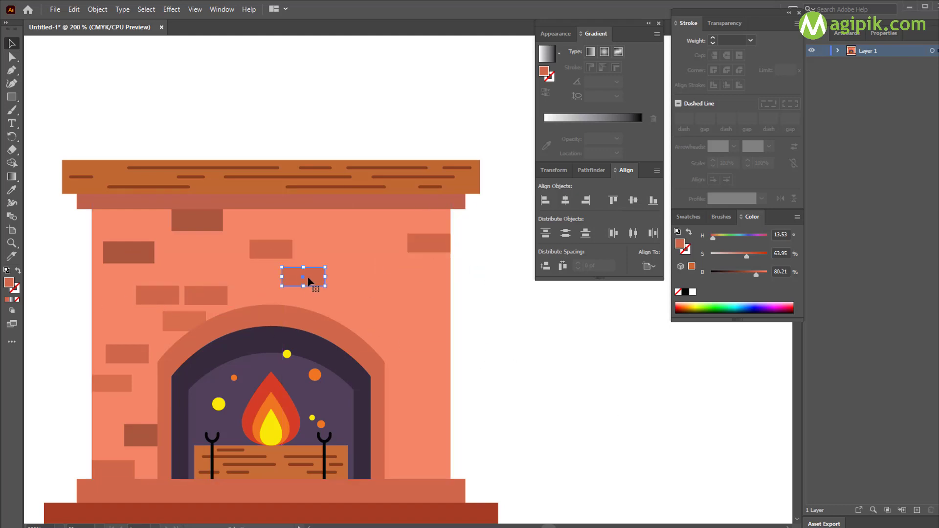
pyautogui.moveTo(309, 281); pyautogui.dragTo(358, 239)
pyautogui.moveTo(184, 321); pyautogui.dragTo(390, 305)
pyautogui.moveTo(424, 285); pyautogui.dragTo(418, 279)
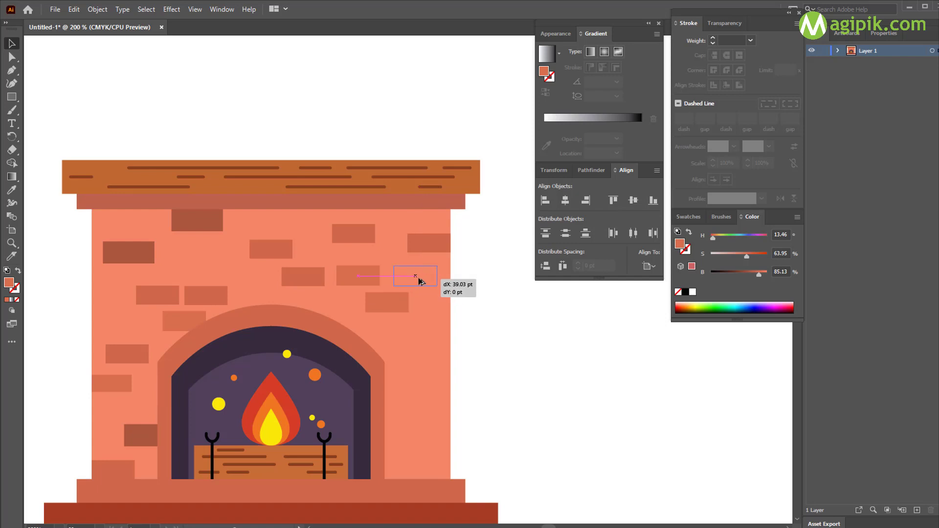
# Step: Sample the dark brick's colour onto the newest right-hand brick and the deeper coral brick's colour onto the one above the arch's right shoulder
pyautogui.press('i')
pyautogui.click(210, 218)
pyautogui.press('v')
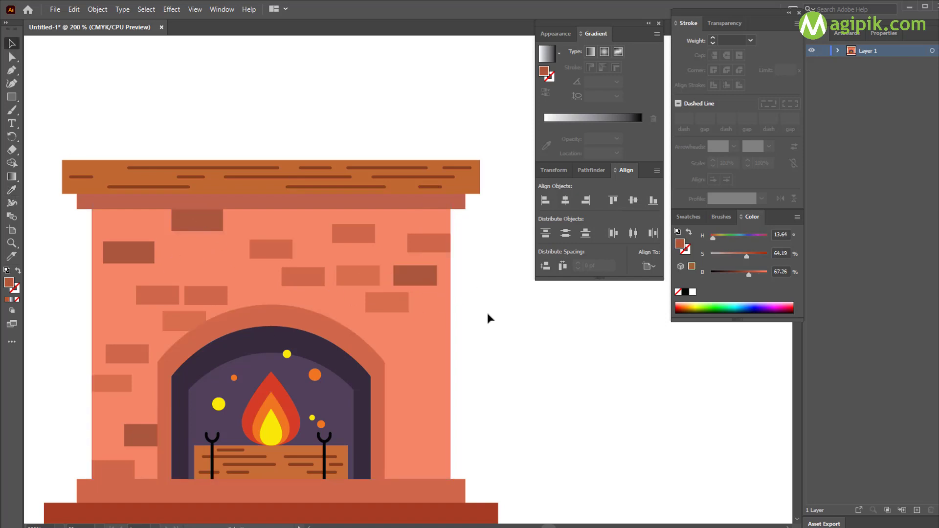
pyautogui.click(387, 302)
pyautogui.click(15, 189)
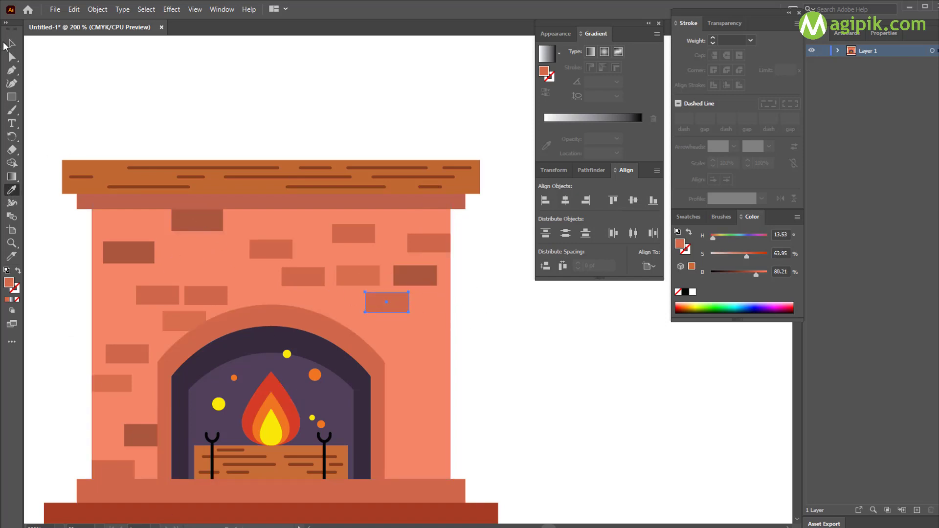
pyautogui.click(11, 44)
# Step: Duplicate the dark right-hand brick down to the arch's right shoulder
pyautogui.scroll(-4, 539, 359)
pyautogui.hscroll(2, 538, 359)
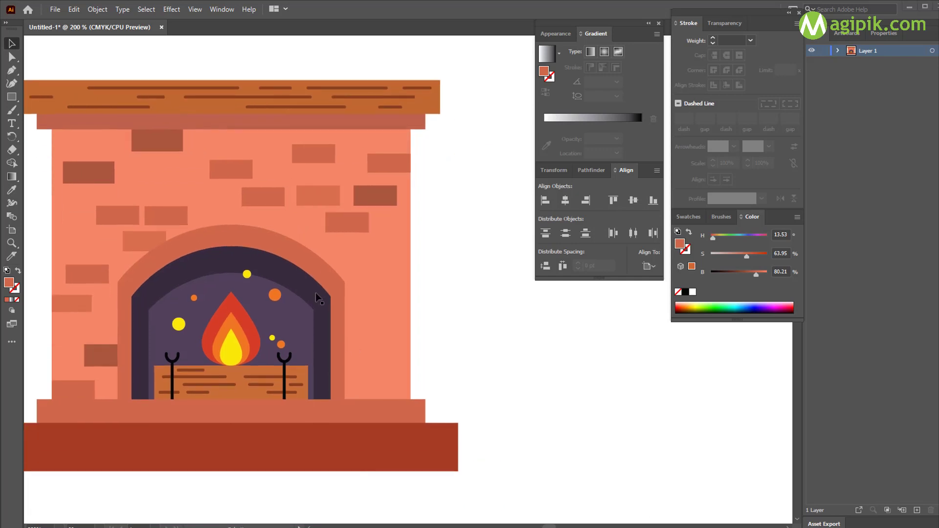
pyautogui.moveTo(373, 196); pyautogui.dragTo(346, 267)
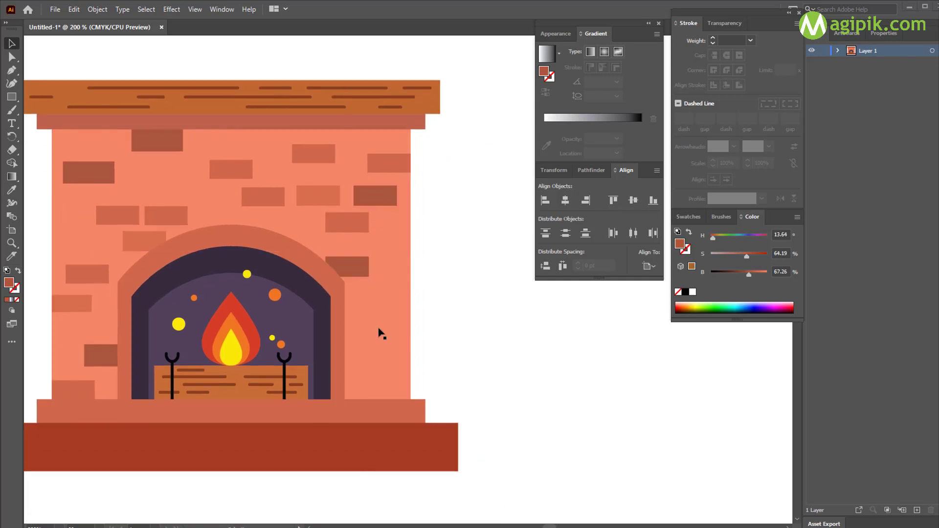
# Step: Add coral brick copies beside the arch's lower right side and on the coral block's right edge, shortening them to fit
pyautogui.moveTo(87, 274); pyautogui.dragTo(353, 362)
pyautogui.moveTo(352, 362); pyautogui.dragTo(411, 361)
pyautogui.click(346, 362)
pyautogui.click(345, 361)
pyautogui.moveTo(324, 361); pyautogui.dragTo(336, 361)
# Step: Duplicate the lighter brick from above the arch down to the coral block's right edge, above the two short bricks
pyautogui.click(323, 196)
pyautogui.moveTo(323, 197); pyautogui.dragTo(394, 313)
pyautogui.click(447, 306)
pyautogui.scroll(-1, 447, 307)
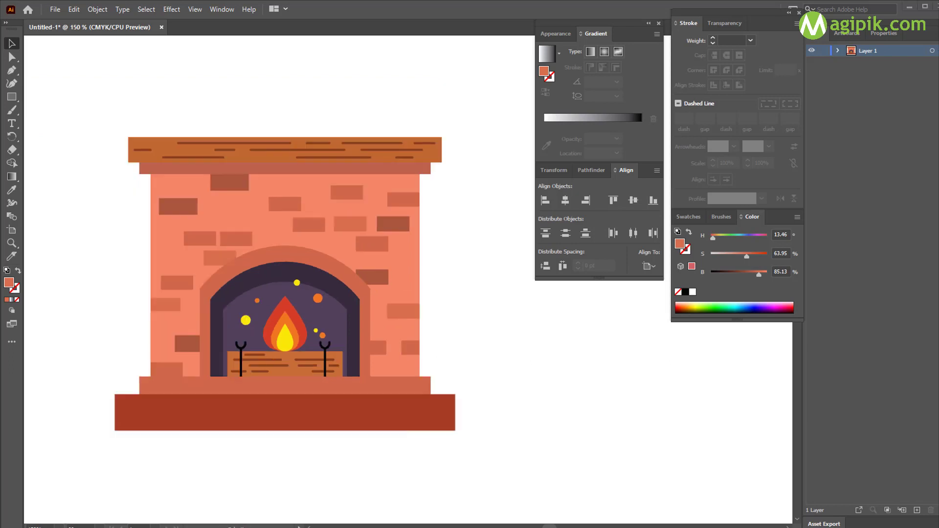
# Step: Apply Outline Stroke to the entire fireplace artwork
pyautogui.moveTo(108, 91); pyautogui.dragTo(505, 470)
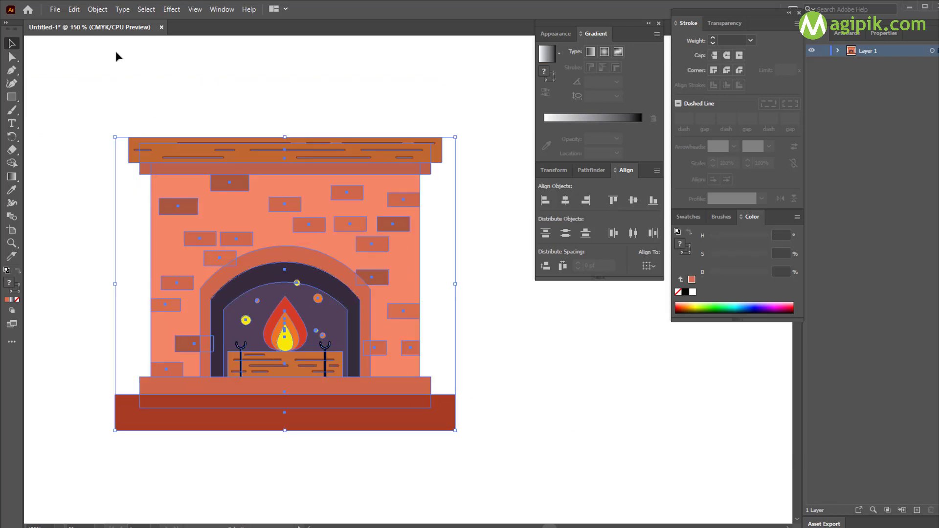
pyautogui.click(101, 14)
pyautogui.moveTo(129, 274)
pyautogui.click(294, 304)
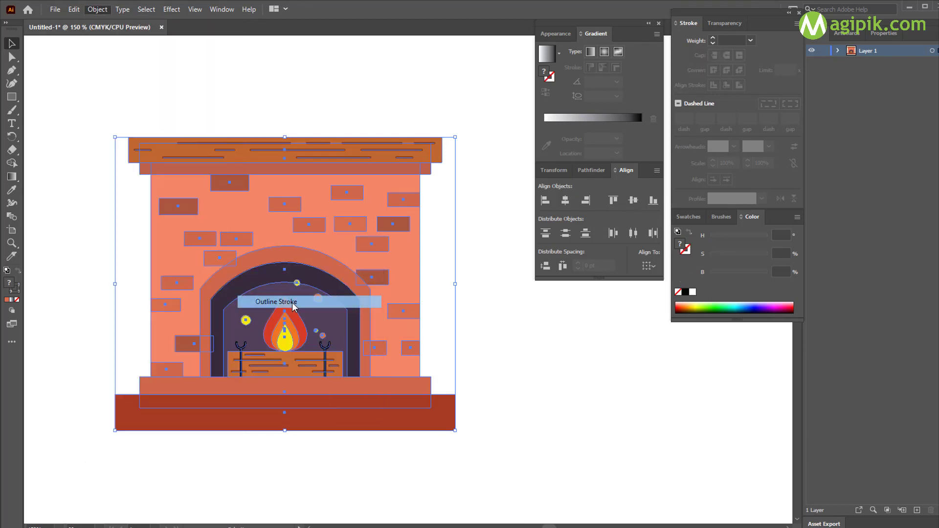
pyautogui.click(486, 330)
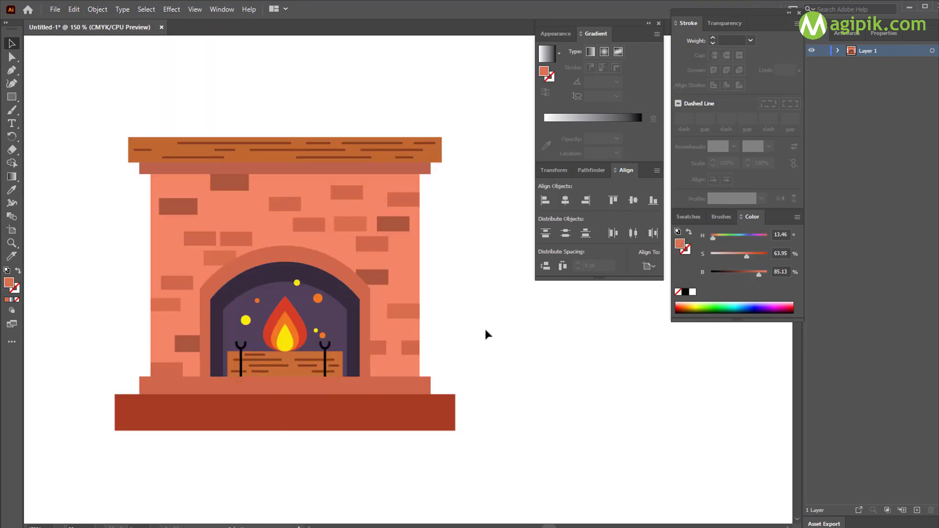
# Step: Draw a 50 x 20 pt rectangle on the blank canvas to the right of the fireplace
pyautogui.hscroll(2, 486, 335)
pyautogui.scroll(-2, 150, 46)
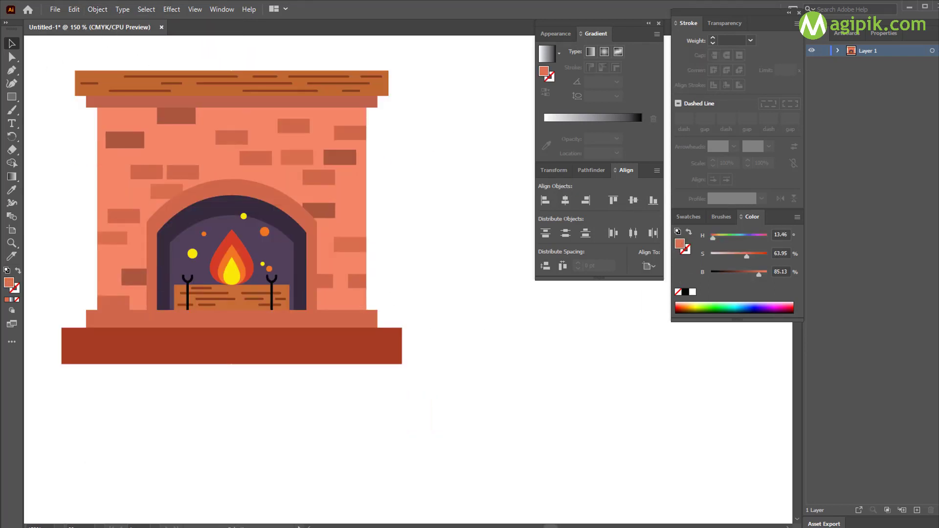
pyautogui.press('m')
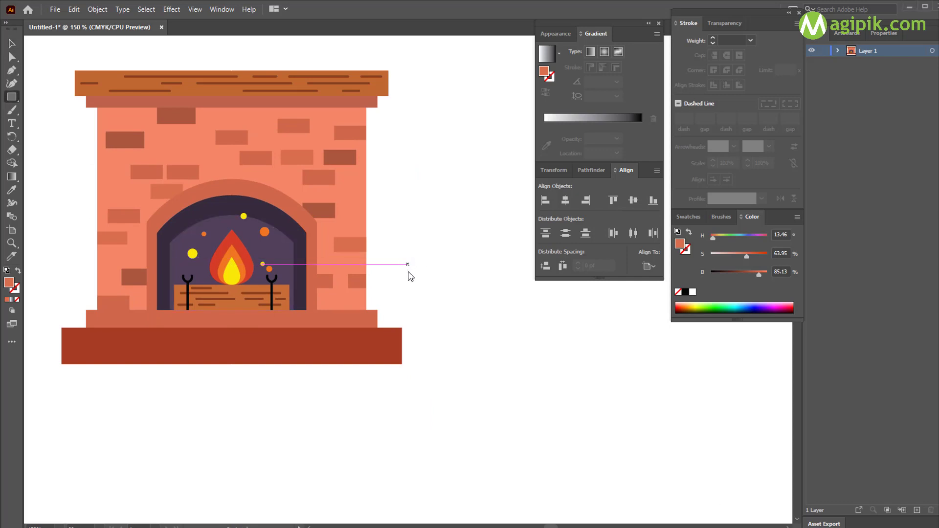
pyautogui.click(409, 272)
pyautogui.write('50')
pyautogui.press('Tab')
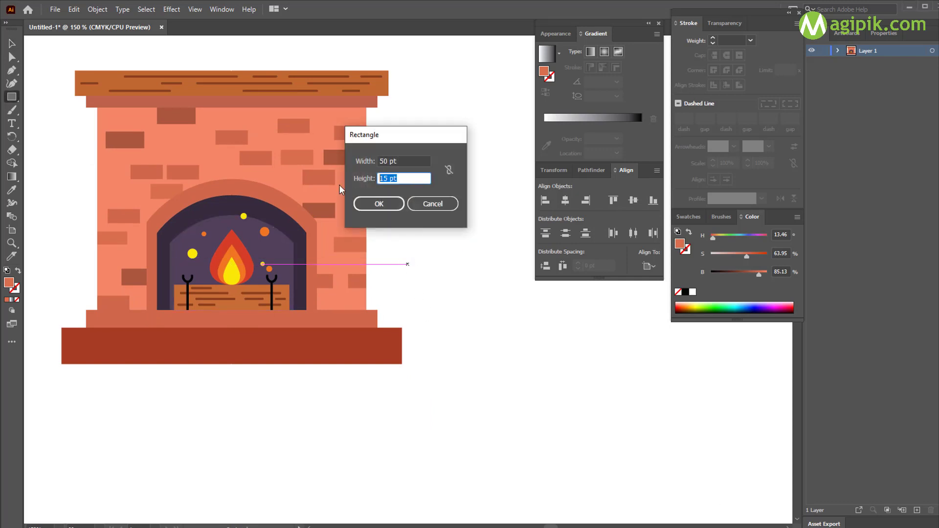
pyautogui.write('20')
pyautogui.click(380, 204)
pyautogui.click(11, 43)
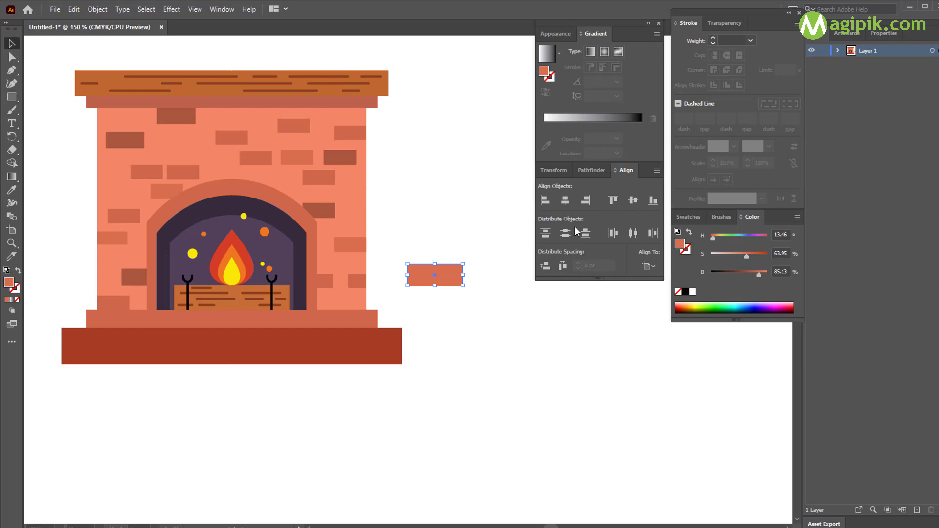
# Step: Fill the new rectangle with green at 92% brightness and round its corners fully into a pill shape
pyautogui.moveTo(721, 306); pyautogui.dragTo(719, 302)
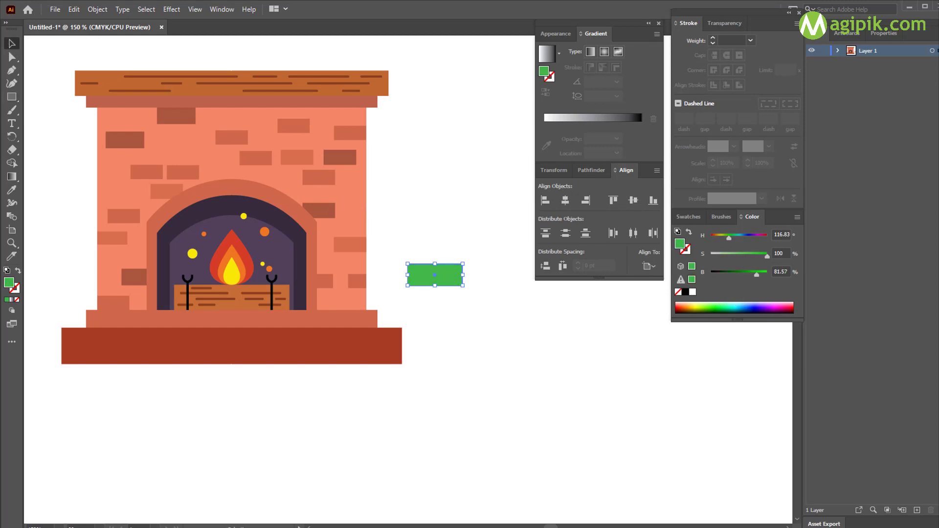
pyautogui.moveTo(760, 274); pyautogui.dragTo(763, 274)
pyautogui.scroll(2, 436, 299)
pyautogui.click(427, 250)
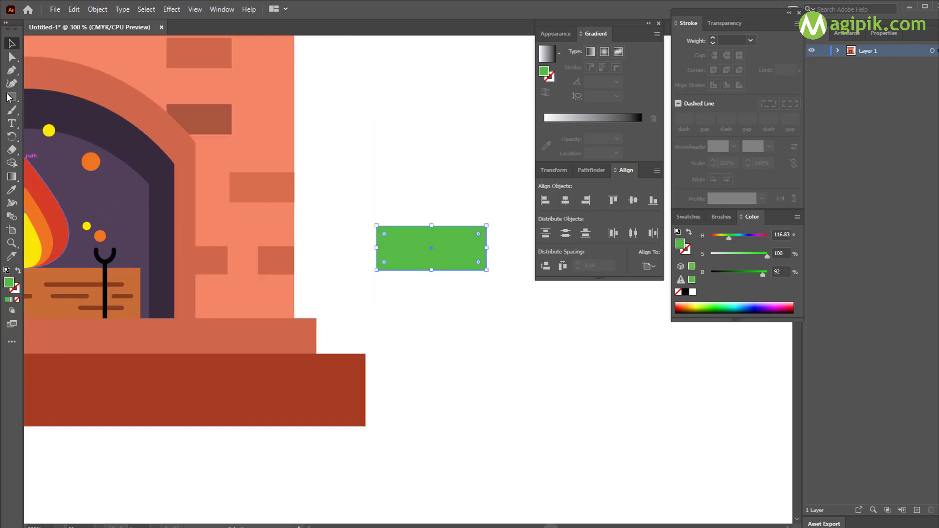
pyautogui.press('a')
pyautogui.moveTo(384, 234); pyautogui.dragTo(414, 248)
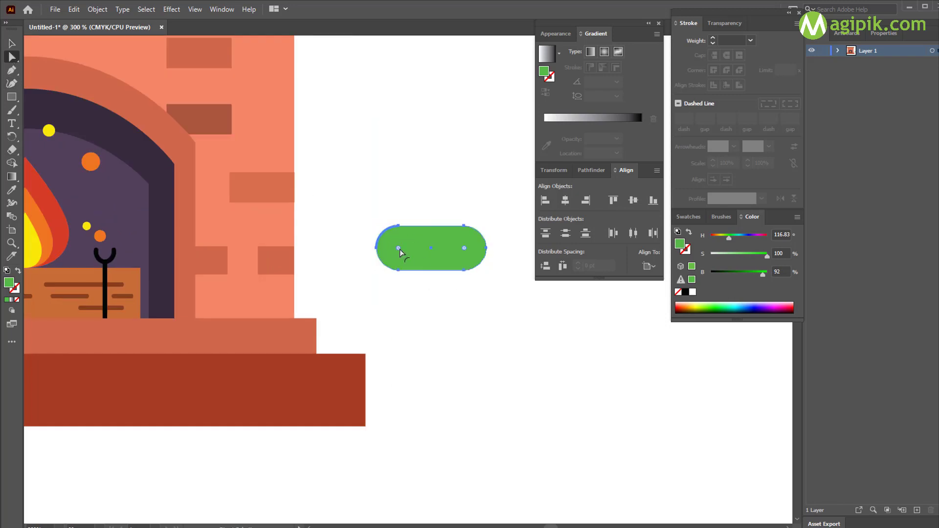
pyautogui.click(11, 44)
pyautogui.click(416, 154)
# Step: Set the green pill shape's saturation to 70%
pyautogui.hscroll(1, 429, 172)
pyautogui.scroll(1, 405, 187)
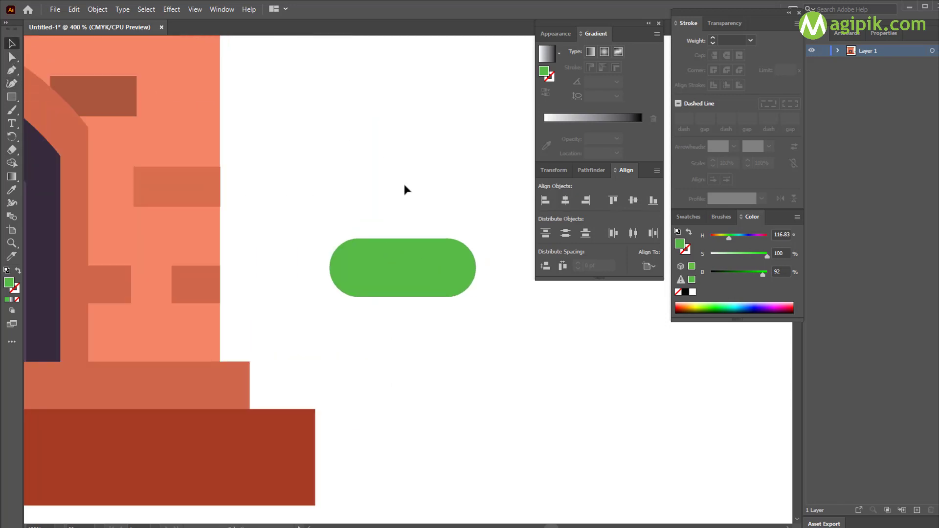
pyautogui.hscroll(1, 409, 195)
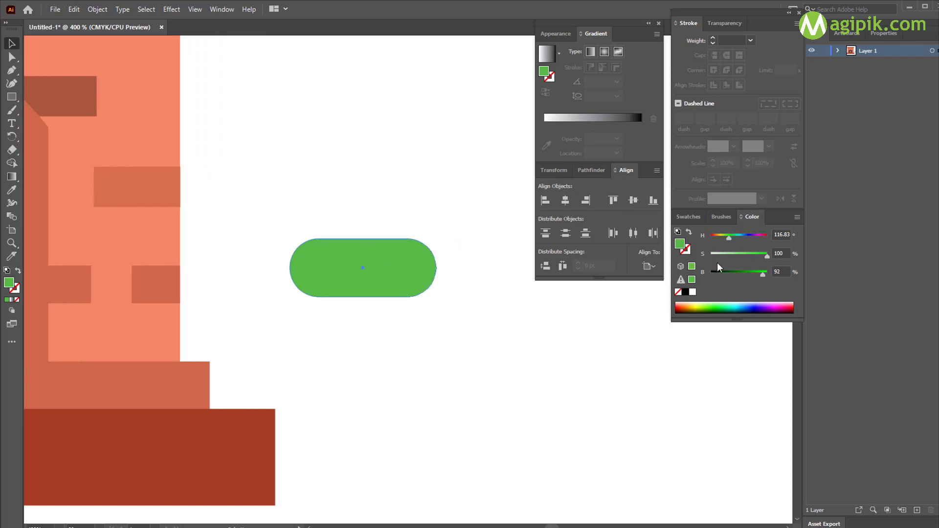
pyautogui.hotkey('ctrl', 'a')
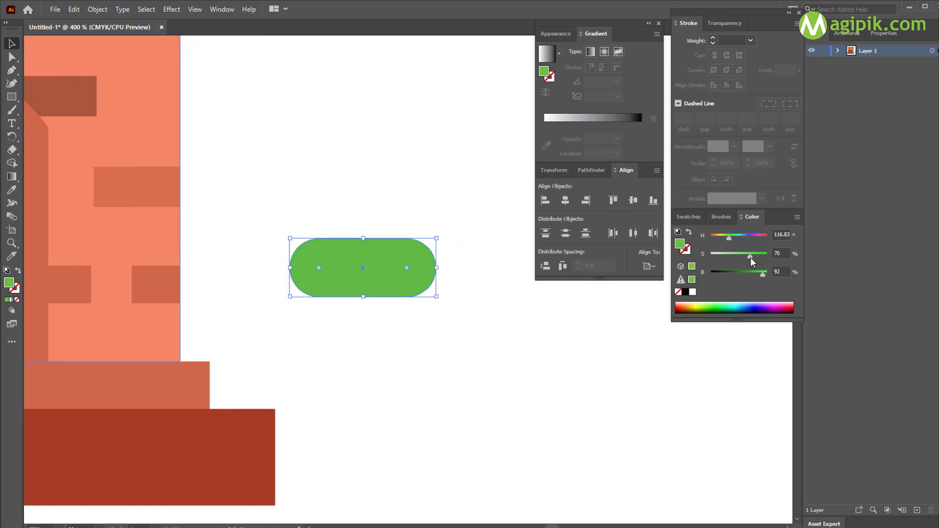
pyautogui.click(578, 334)
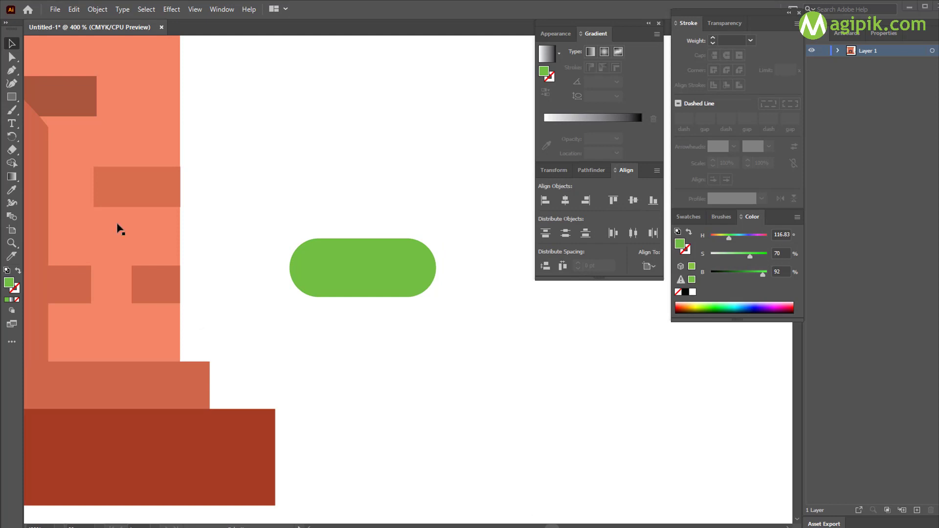
pyautogui.press('m')
pyautogui.click(337, 180)
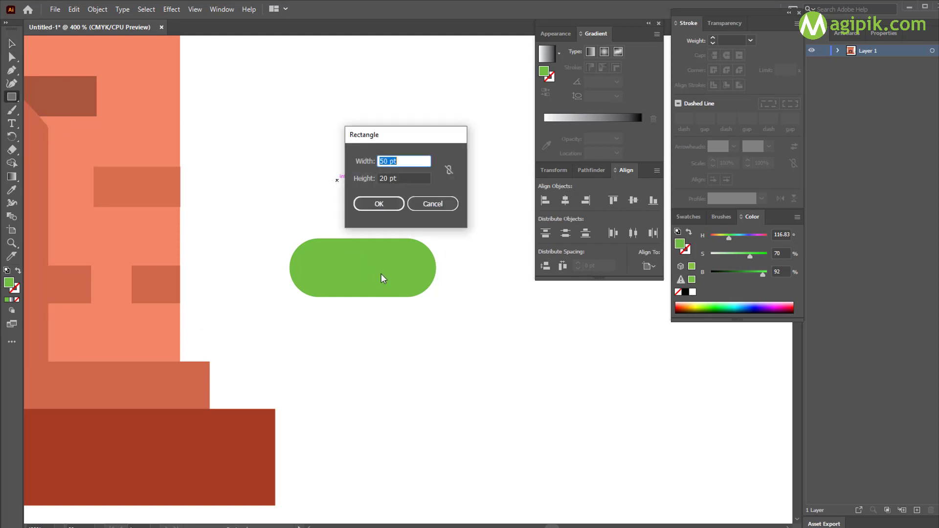
pyautogui.write('40')
pyautogui.press('BackSpace')
pyautogui.write('0')
pyautogui.press('Tab')
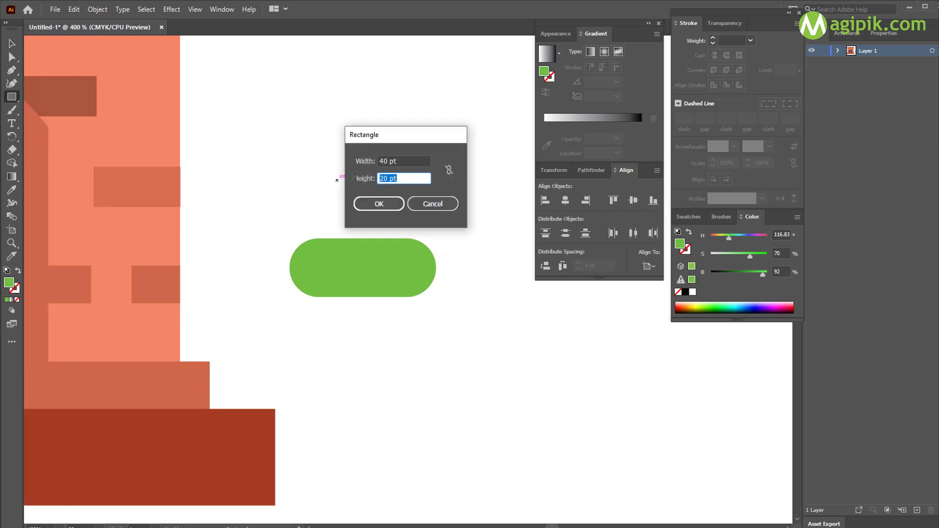
pyautogui.write('1')
pyautogui.write('7 pt')
pyautogui.write('27')
pyautogui.press('Return')
pyautogui.click(10, 42)
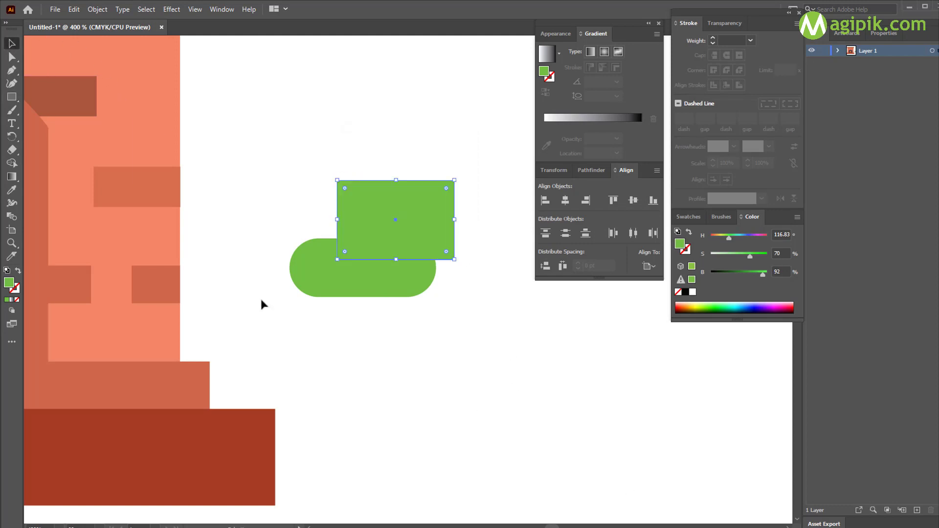
pyautogui.press('Delete')
# Step: Draw a 27 x 40 pt green rectangle above the pill shape and select both shapes
pyautogui.press('m')
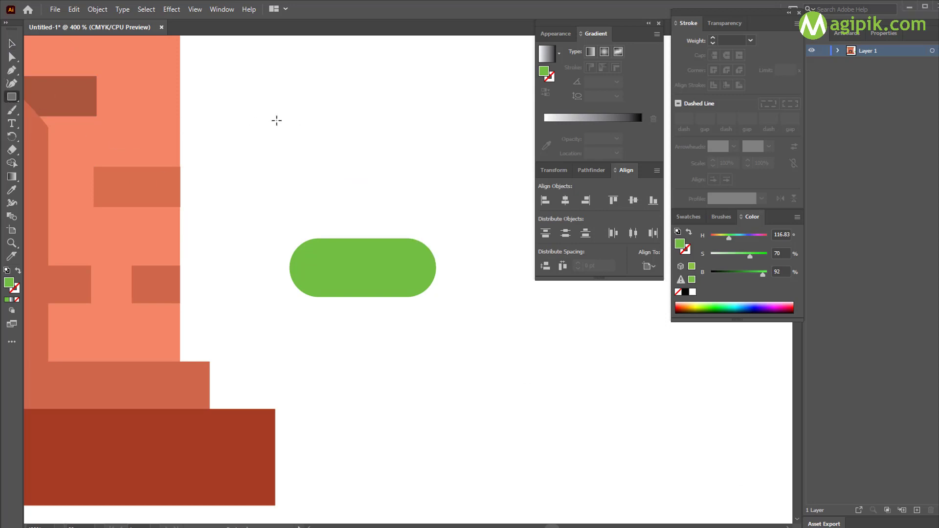
pyautogui.click(275, 120)
pyautogui.click(400, 179)
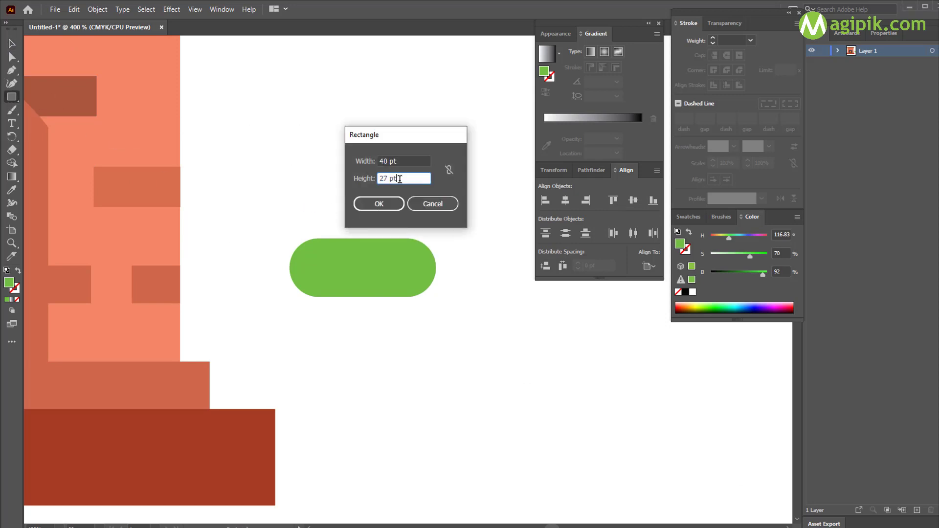
pyautogui.moveTo(399, 159); pyautogui.dragTo(343, 166)
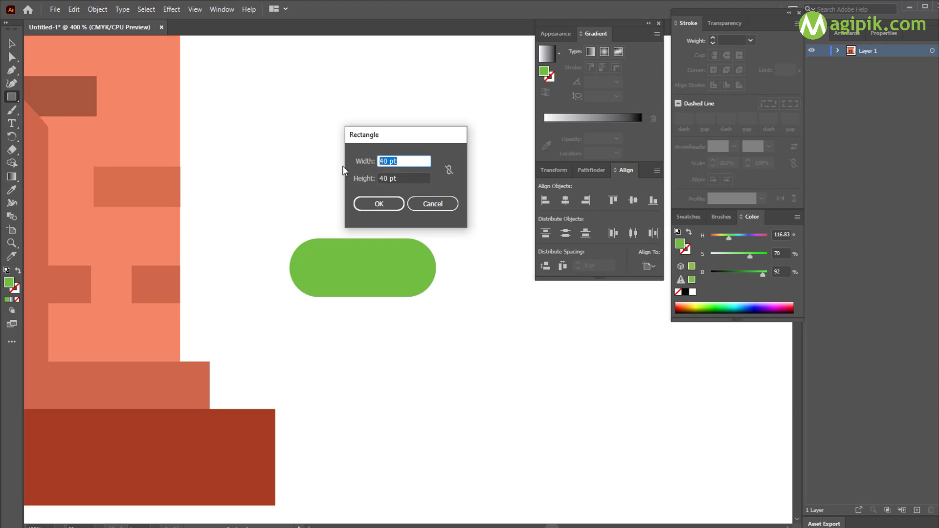
pyautogui.write('20')
pyautogui.press('BackSpace')
pyautogui.press('BackSpace')
pyautogui.write('27')
pyautogui.click(379, 203)
pyautogui.press('v')
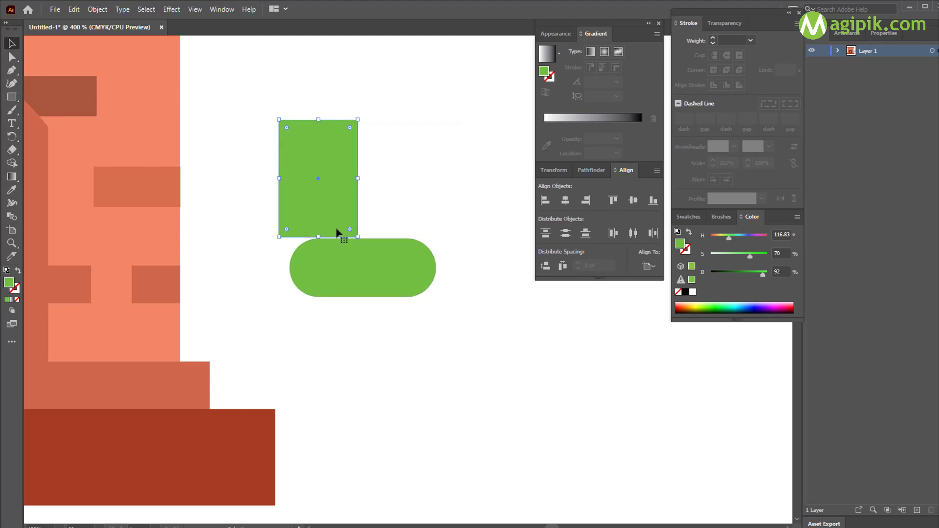
pyautogui.keyDown('shift'); pyautogui.click(360, 268); pyautogui.keyUp('shift')
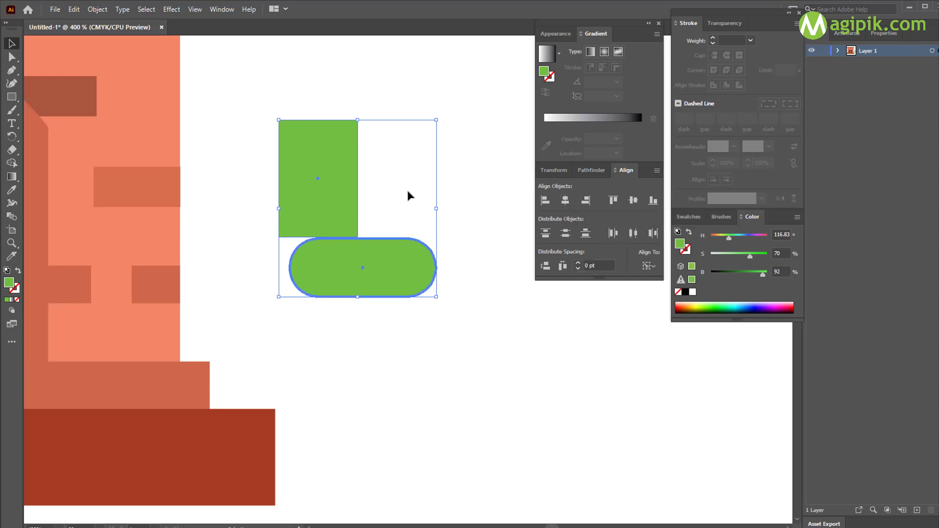
# Step: Move the green rectangle down so it overlaps the pill shape, with their left edges aligned
pyautogui.click(387, 191)
pyautogui.moveTo(327, 188); pyautogui.dragTo(338, 223)
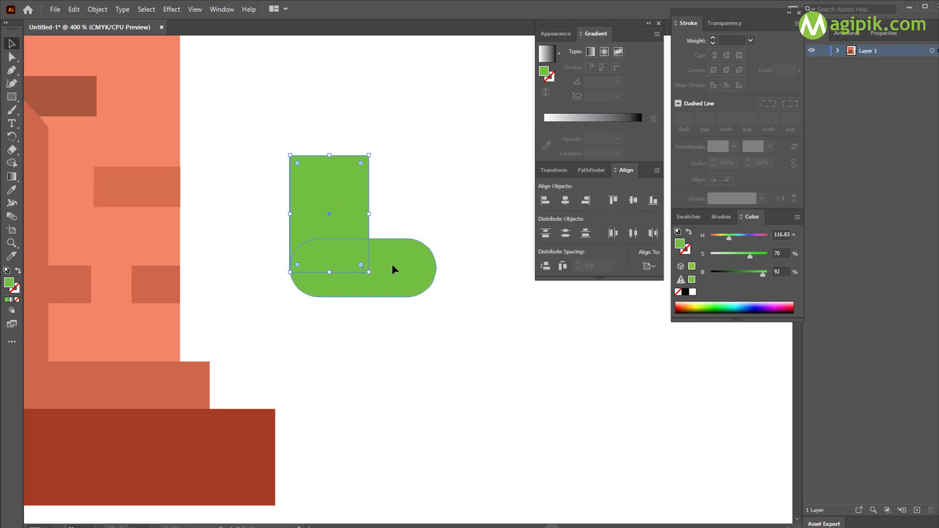
pyautogui.keyDown('shift'); pyautogui.click(390, 264); pyautogui.keyUp('shift')
pyautogui.click(383, 258)
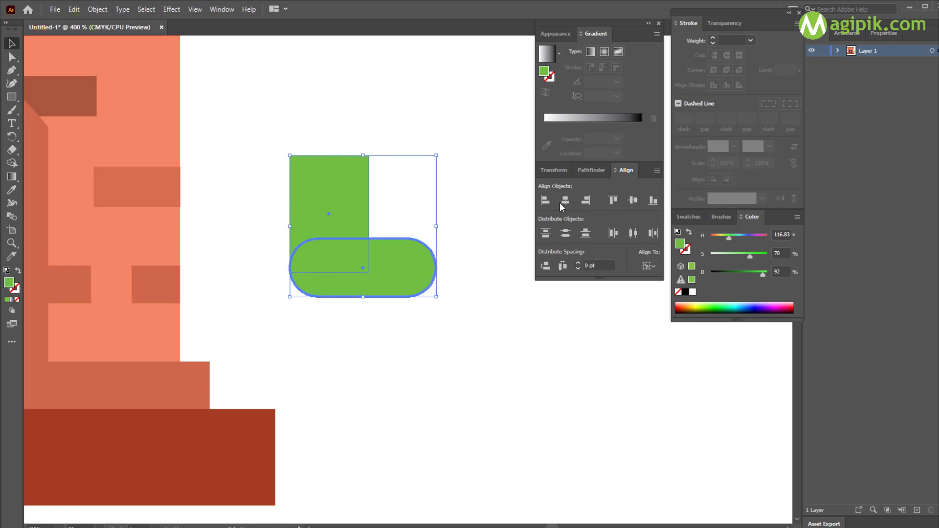
pyautogui.click(443, 215)
# Step: Unite the green rectangle and the pill shape into a single sock outline
pyautogui.click(347, 242)
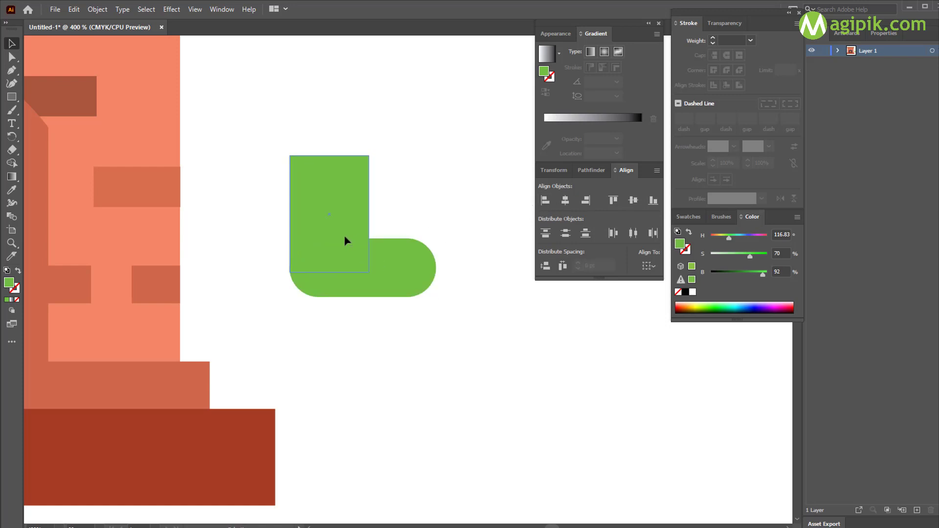
pyautogui.keyDown('shift'); pyautogui.click(386, 255); pyautogui.keyUp('shift')
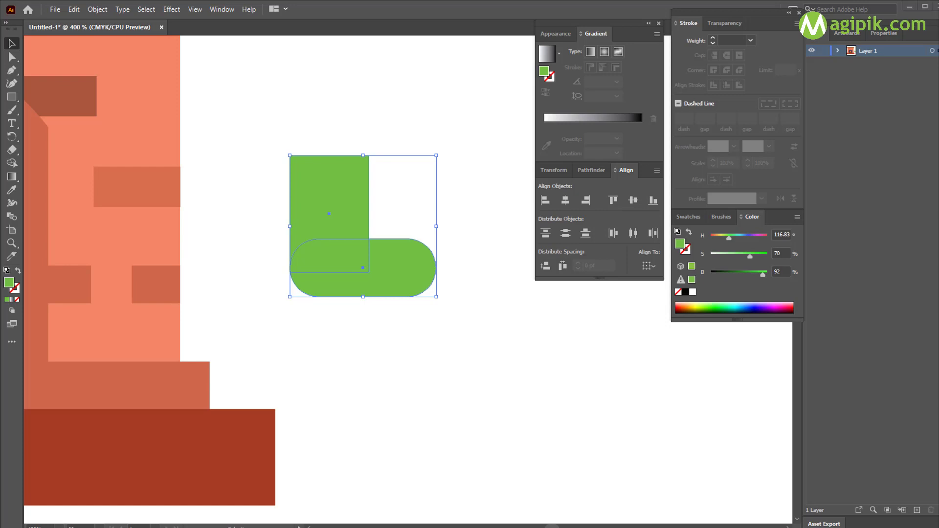
pyautogui.click(591, 170)
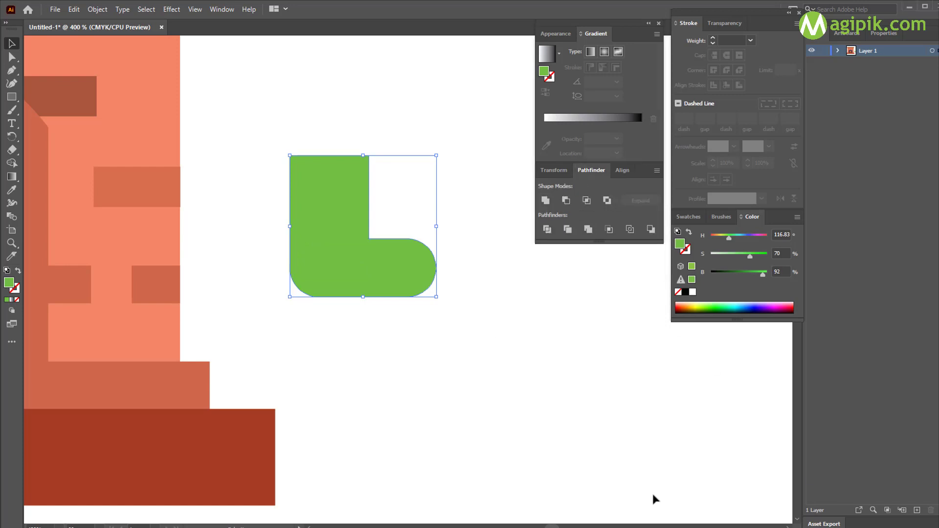
pyautogui.hotkey('ctrl', 'shift', 'a')
# Step: Draw a 35 x 15 pt rectangle over the upper end of the green sock as its cuff
pyautogui.press('m')
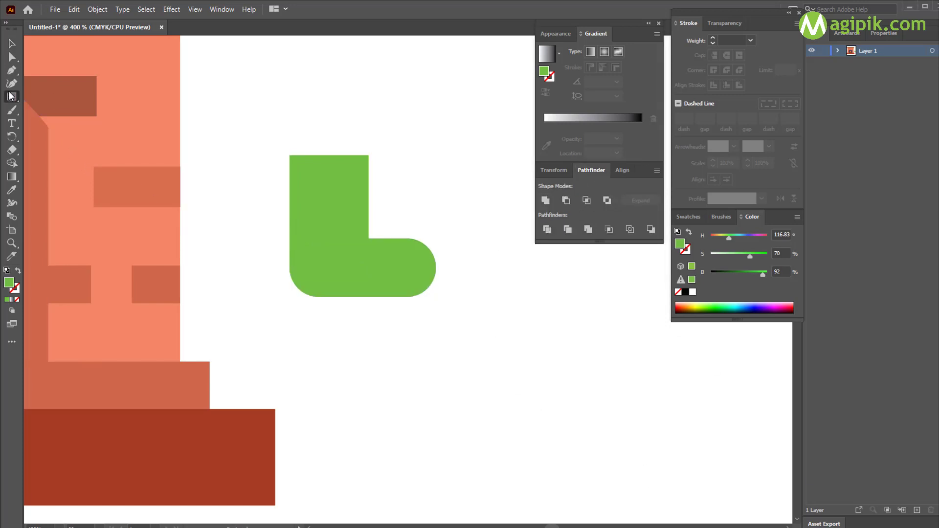
pyautogui.click(292, 117)
pyautogui.write('35')
pyautogui.press('Tab')
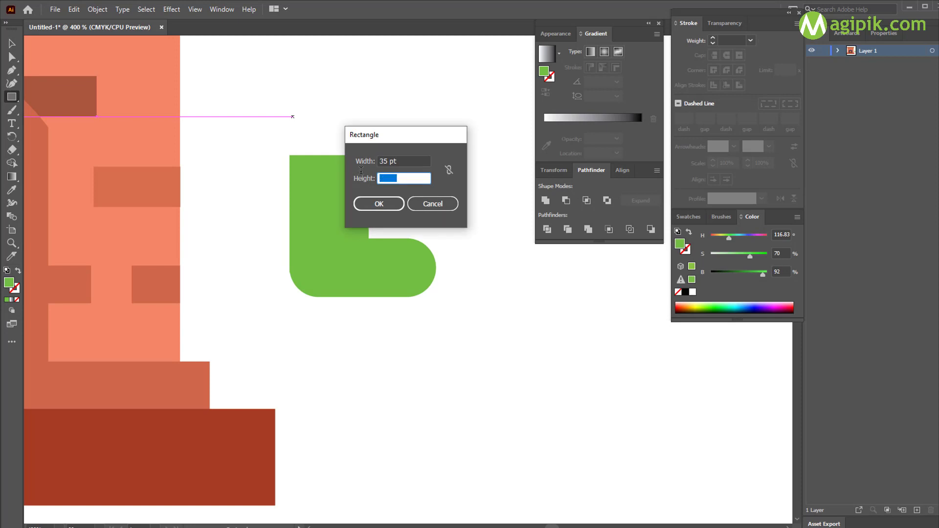
pyautogui.write('15')
pyautogui.press('Return')
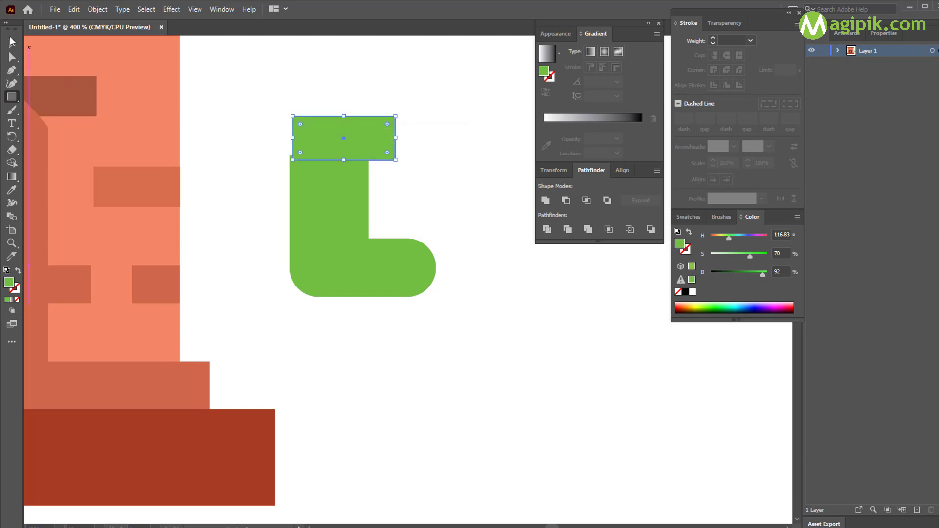
# Step: Round the cuff rectangle's corners slightly and fill it with the lightest gray swatch
pyautogui.click(11, 43)
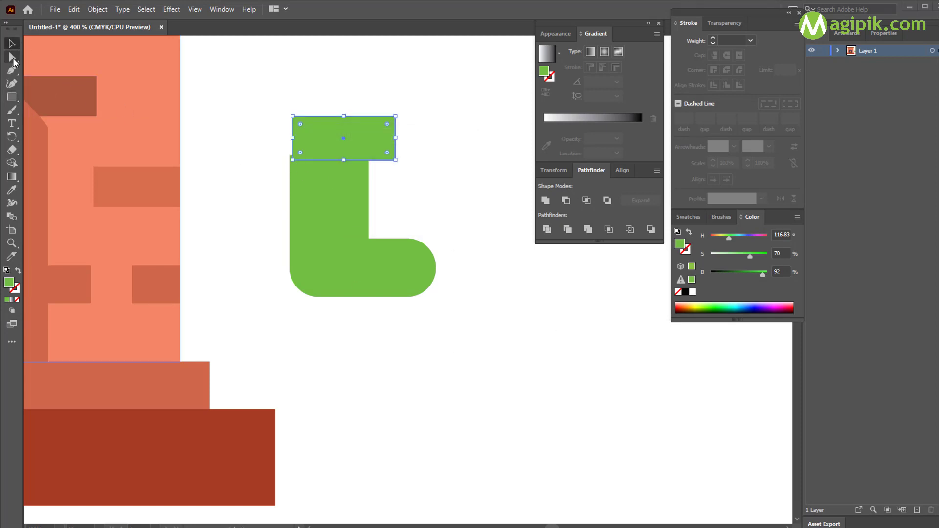
pyautogui.moveTo(300, 124); pyautogui.dragTo(304, 130)
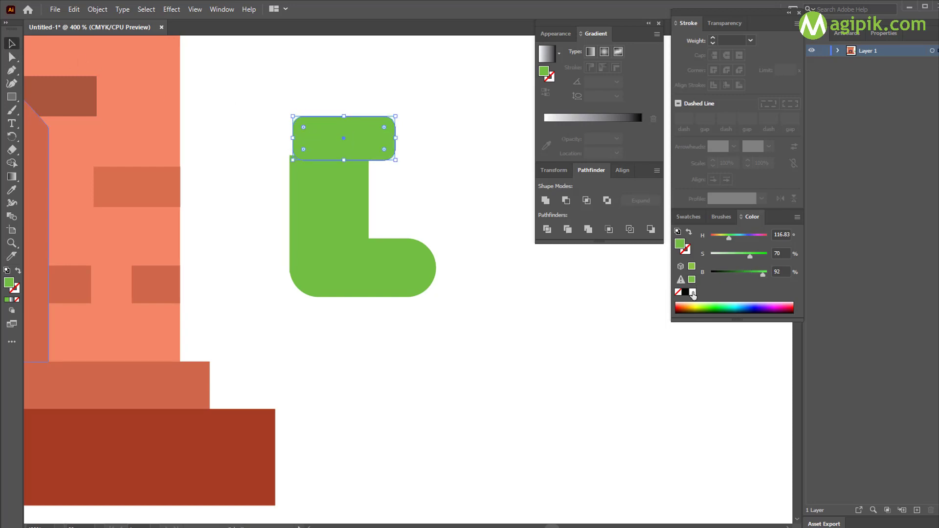
pyautogui.click(691, 220)
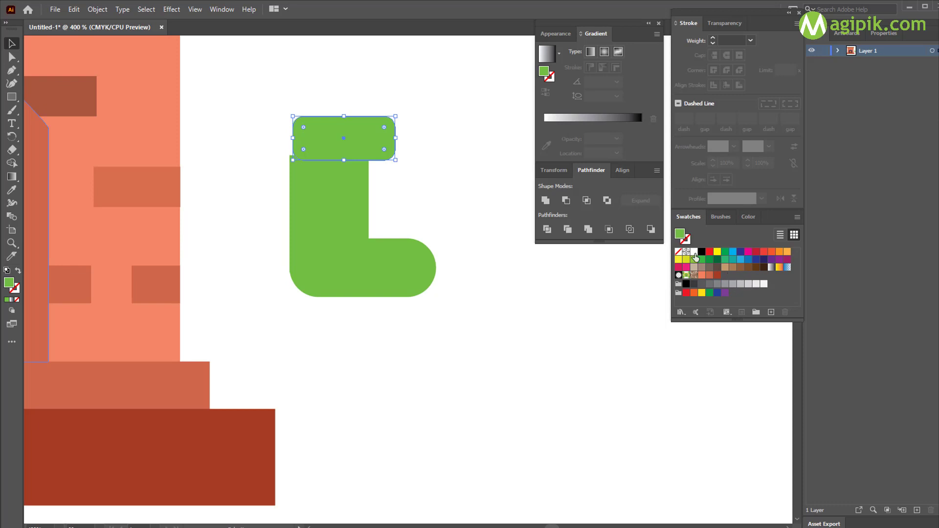
pyautogui.click(766, 284)
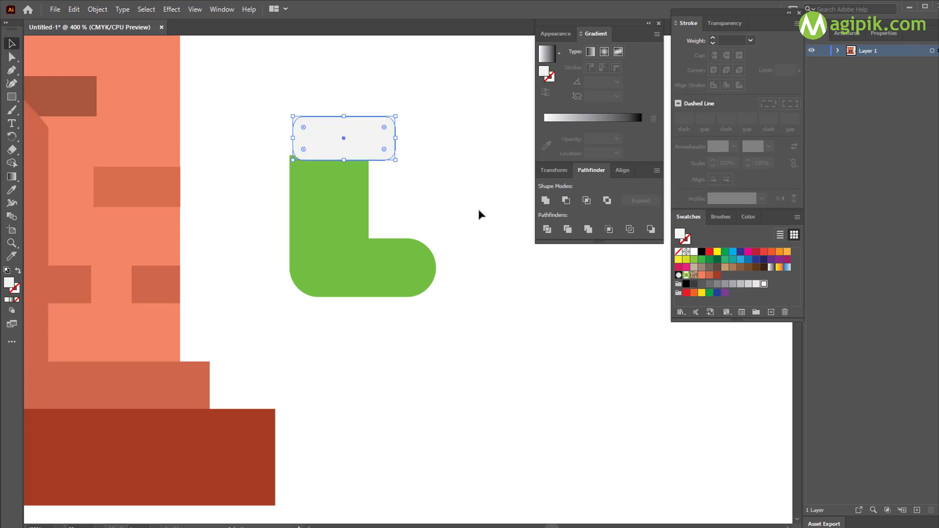
# Step: Move the light gray cuff so it sits centered over the upper end of the sock's leg
pyautogui.moveTo(367, 151); pyautogui.dragTo(328, 145)
pyautogui.click(417, 134)
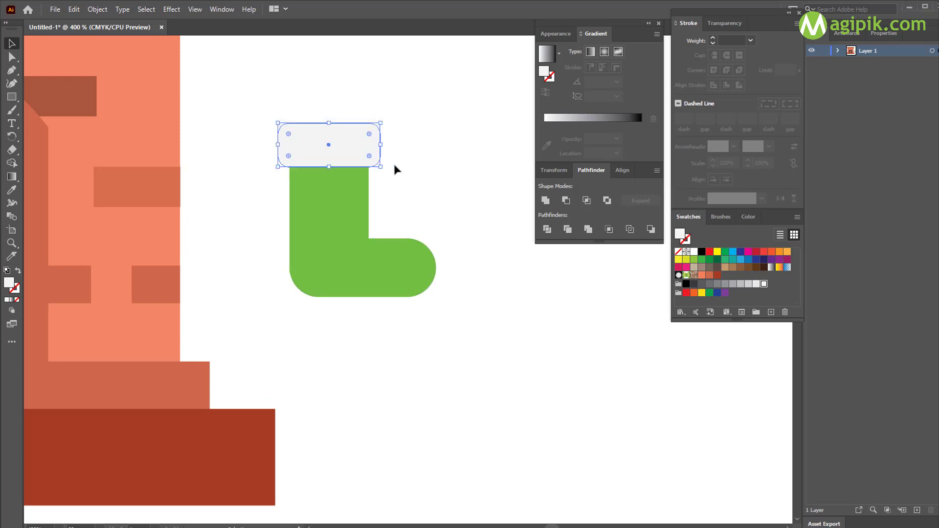
pyautogui.click(343, 205)
pyautogui.click(426, 171)
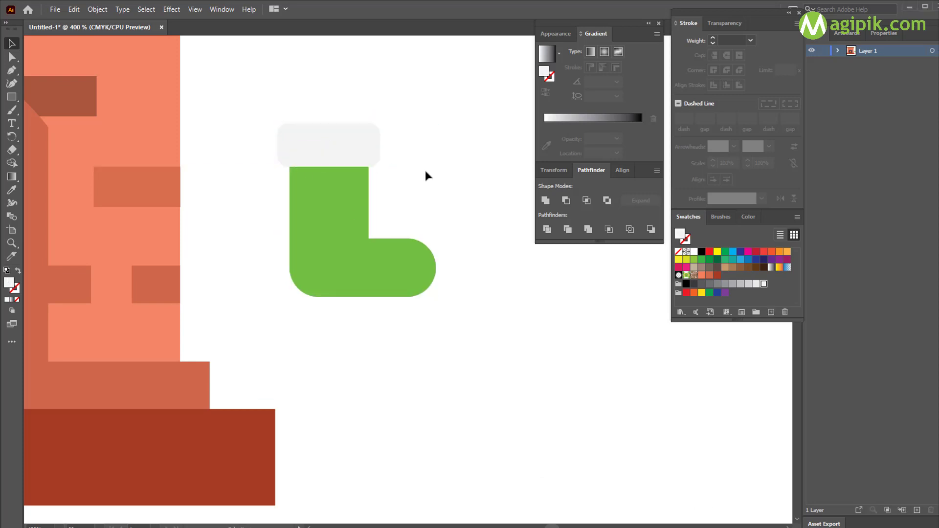
# Step: Draw a tall light gray ellipse and place it over the sock's toe, vertically centered on the foot
pyautogui.scroll(-3, 425, 171)
pyautogui.moveTo(12, 97); pyautogui.dragTo(61, 111)
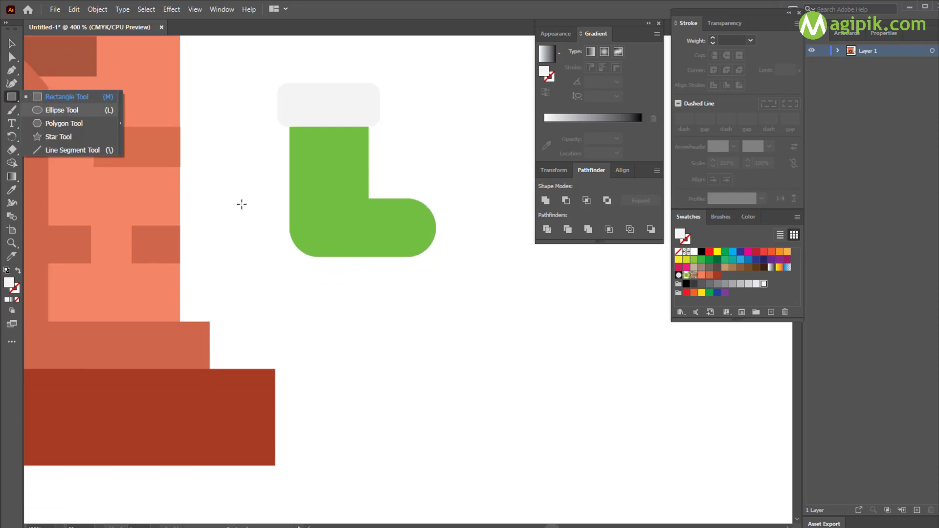
pyautogui.moveTo(407, 178); pyautogui.dragTo(496, 284)
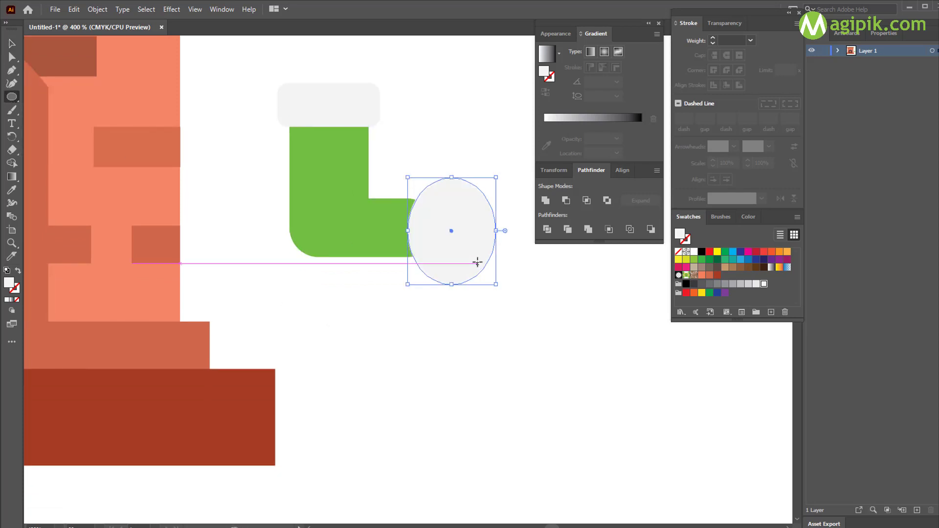
pyautogui.press('v')
pyautogui.moveTo(459, 236); pyautogui.dragTo(390, 225)
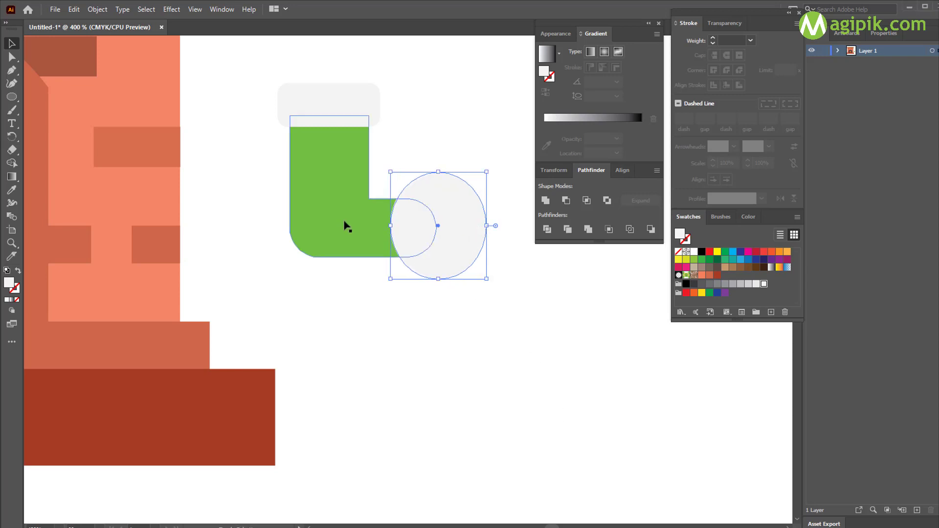
# Step: Split the toe ellipse along the sock outline with the Shape Builder tool and delete the part outside the sock
pyautogui.keyDown('shift'); pyautogui.click(345, 222); pyautogui.keyUp('shift')
pyautogui.click(12, 163)
pyautogui.click(460, 230)
pyautogui.click(12, 43)
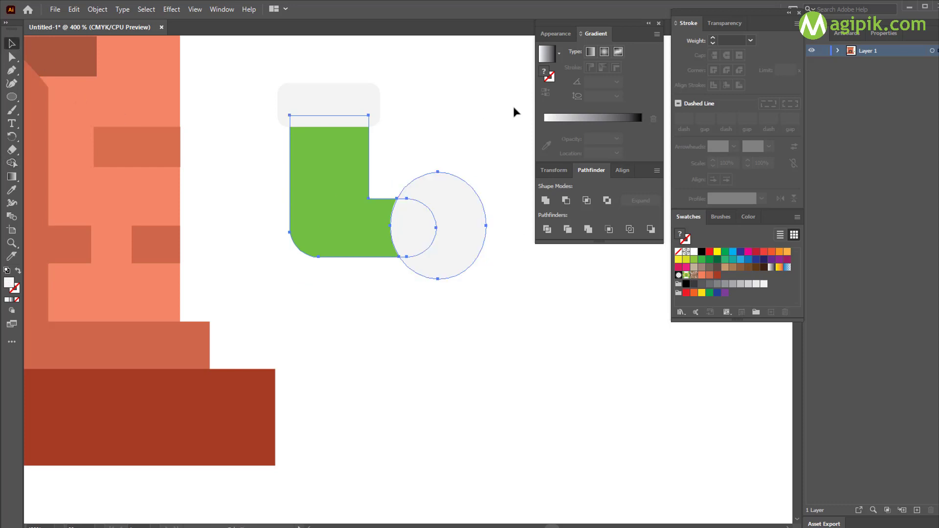
pyautogui.click(457, 233)
pyautogui.press('Delete')
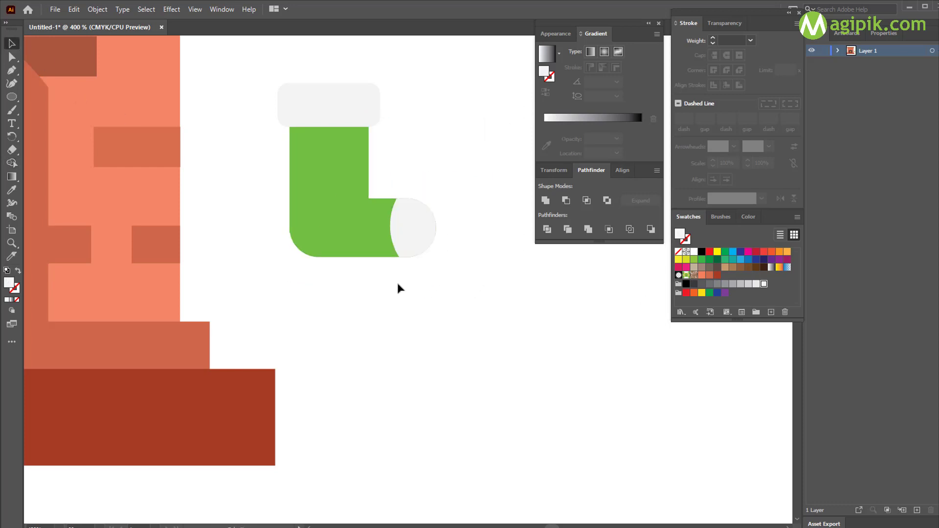
# Step: Draw a light gray ellipse over the sock's heel, tilted diagonally across the lower back corner
pyautogui.press('l')
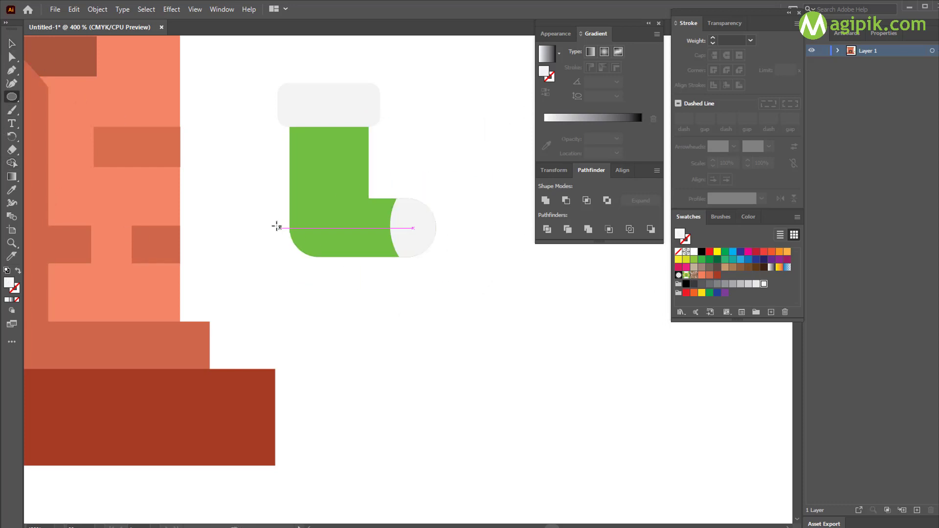
pyautogui.moveTo(260, 217); pyautogui.dragTo(370, 313)
pyautogui.press('v')
pyautogui.moveTo(313, 286); pyautogui.dragTo(312, 270)
pyautogui.keyDown('shift'); pyautogui.click(346, 245); pyautogui.keyUp('shift')
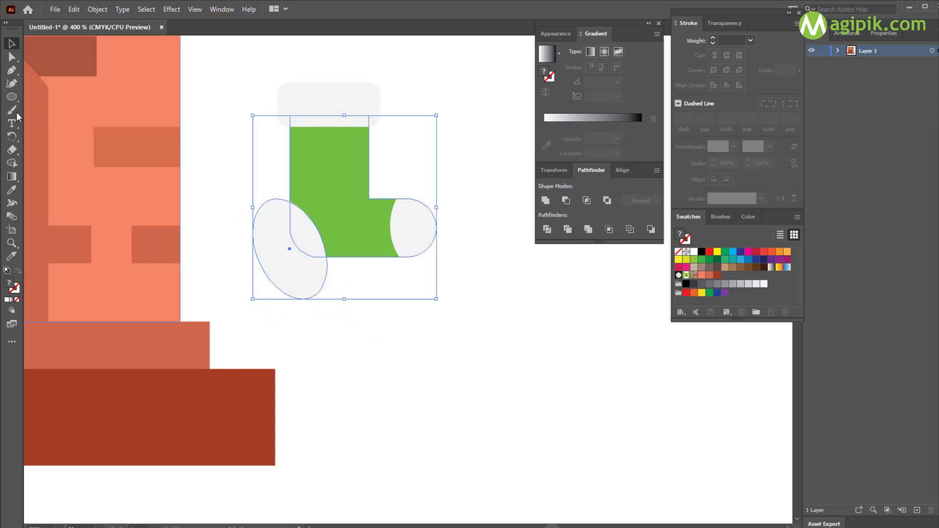
# Step: Widen the tilted heel ellipse slightly toward the middle of the sock
pyautogui.click(265, 307)
pyautogui.click(324, 238)
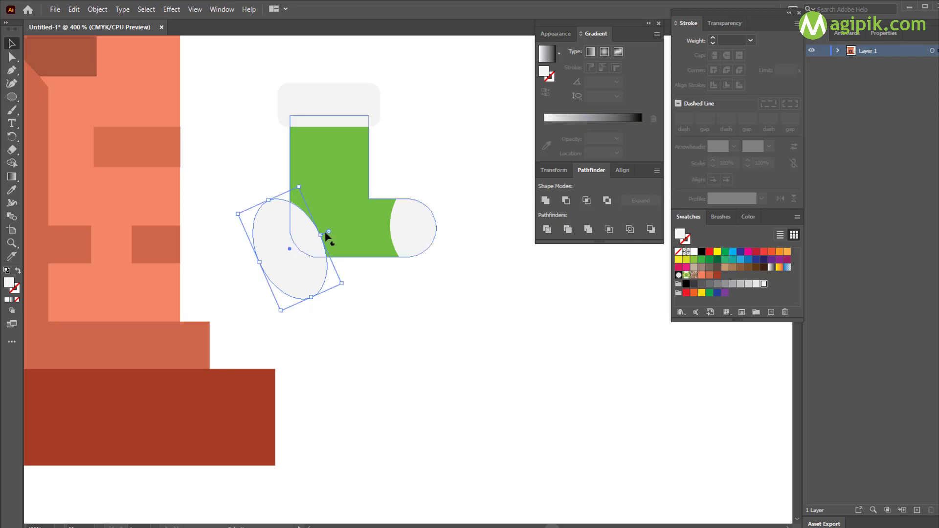
pyautogui.moveTo(327, 234); pyautogui.dragTo(328, 231)
# Step: Split the heel ellipse along the sock outline with the Shape Builder tool and delete the part outside the sock
pyautogui.keyDown('shift'); pyautogui.click(346, 230); pyautogui.keyUp('shift')
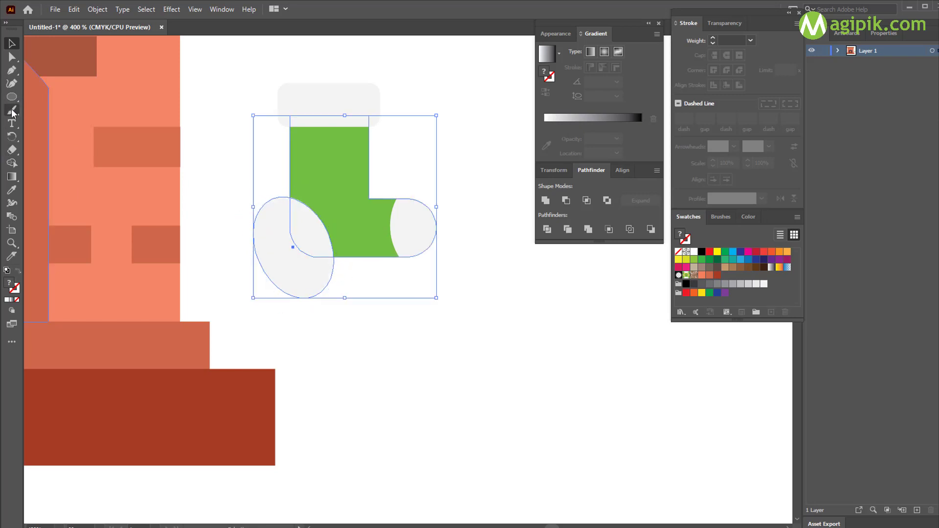
pyautogui.click(12, 163)
pyautogui.click(12, 43)
pyautogui.click(244, 124)
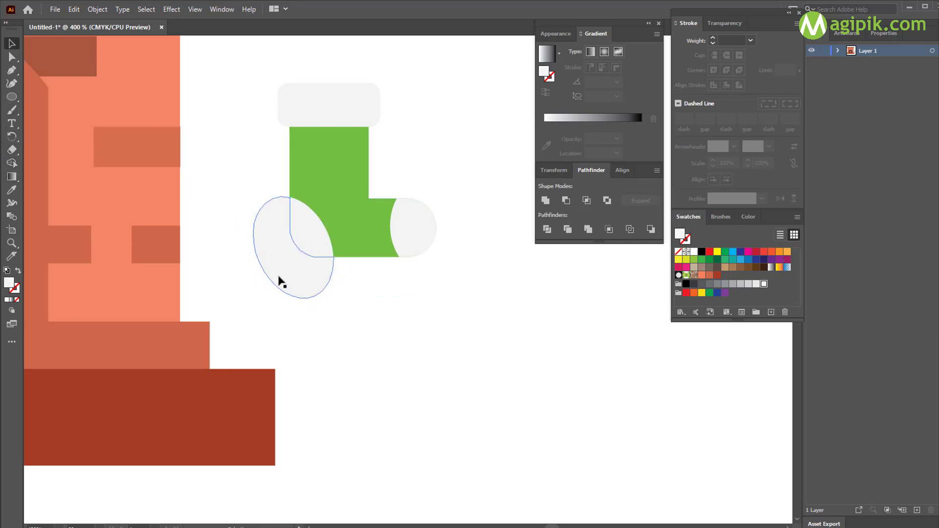
pyautogui.click(279, 275)
pyautogui.press('Delete')
# Step: Group all parts of the green sock and place a copy of it to the right
pyautogui.moveTo(258, 69); pyautogui.dragTo(460, 285)
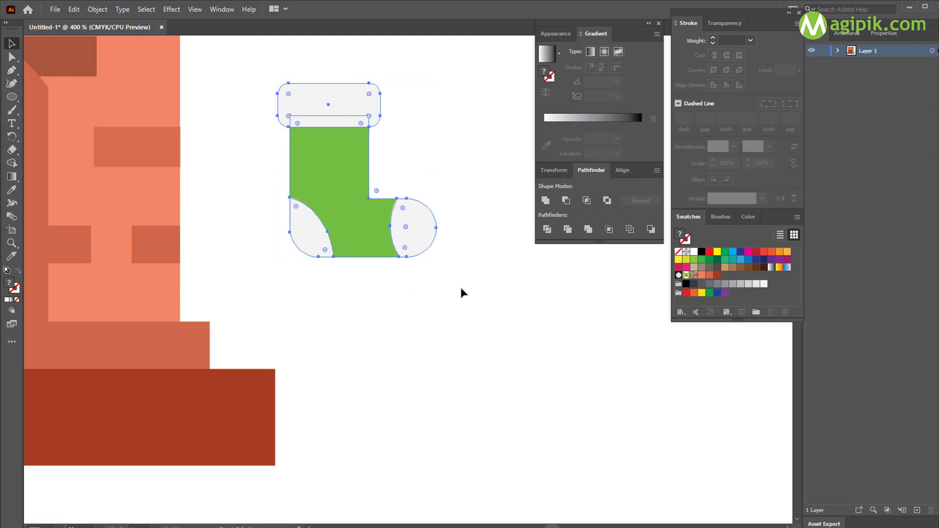
pyautogui.click(484, 304)
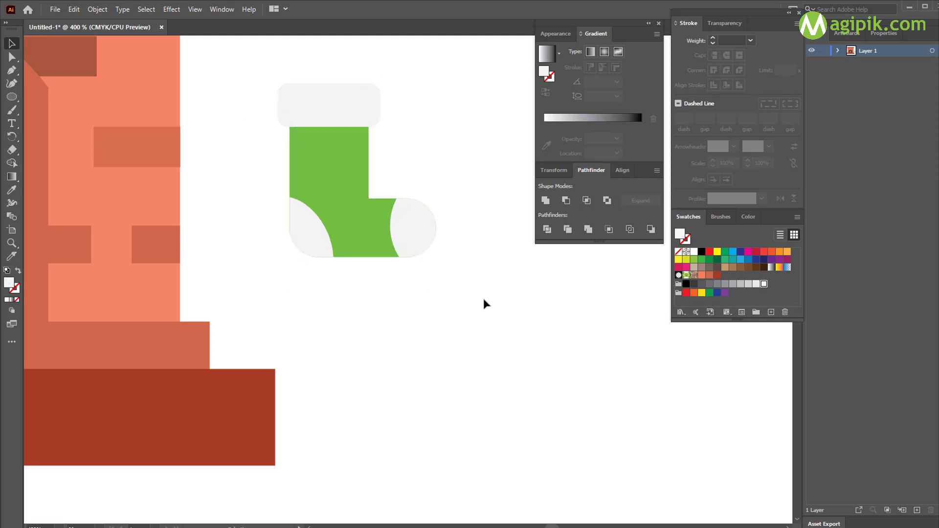
pyautogui.click(354, 234)
pyautogui.scroll(-2, 355, 233)
pyautogui.hotkey('ctrl', 'c')
pyautogui.hotkey('ctrl', 'f')
pyautogui.moveTo(342, 238); pyautogui.dragTo(427, 240)
pyautogui.click(429, 263)
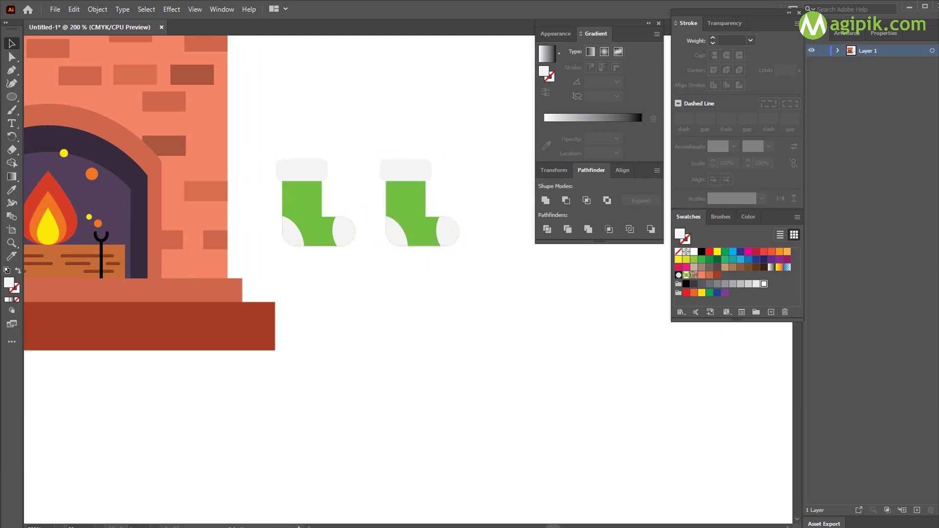
# Step: Recolor the copied sock inside its group with a red body and the first sock's green on the toe and heel
pyautogui.doubleClick(417, 225)
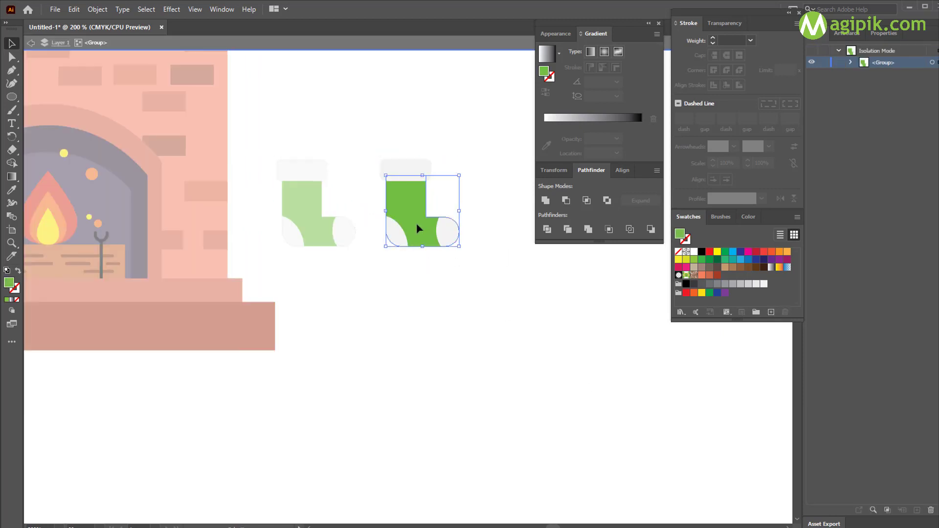
pyautogui.click(709, 253)
pyautogui.click(446, 237)
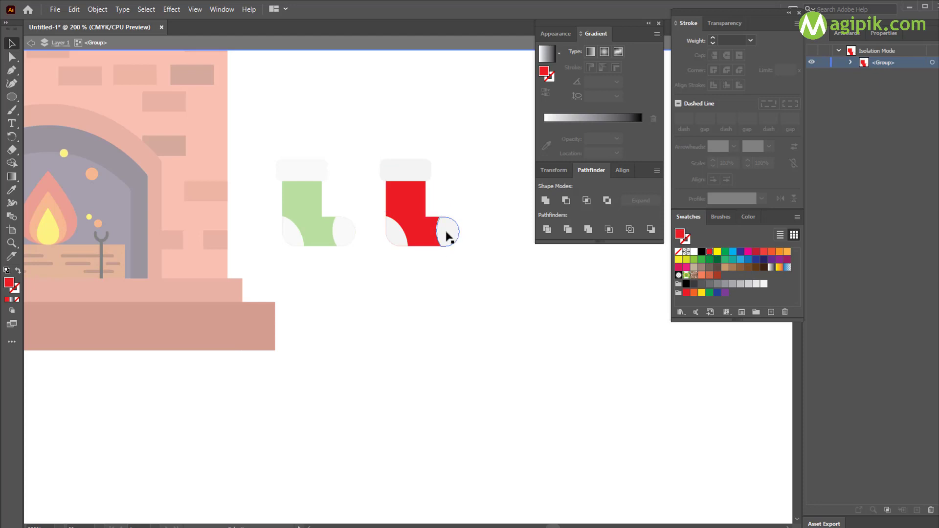
pyautogui.keyDown('shift'); pyautogui.click(391, 237); pyautogui.keyUp('shift')
pyautogui.press('i')
pyautogui.click(306, 213)
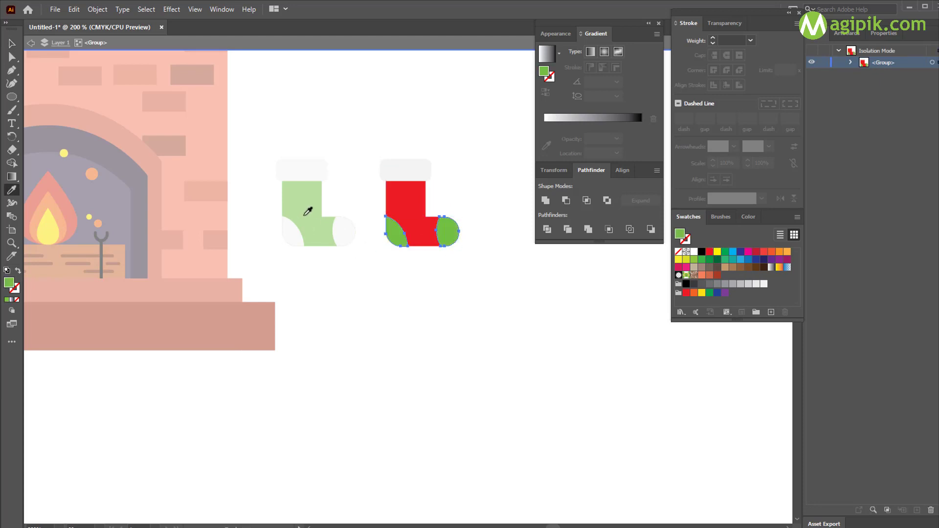
pyautogui.press('v')
pyautogui.click(393, 325)
pyautogui.click(40, 43)
# Step: Place a copy of the red sock to its right and recolor the copy's cuff with the sock's green
pyautogui.click(421, 226)
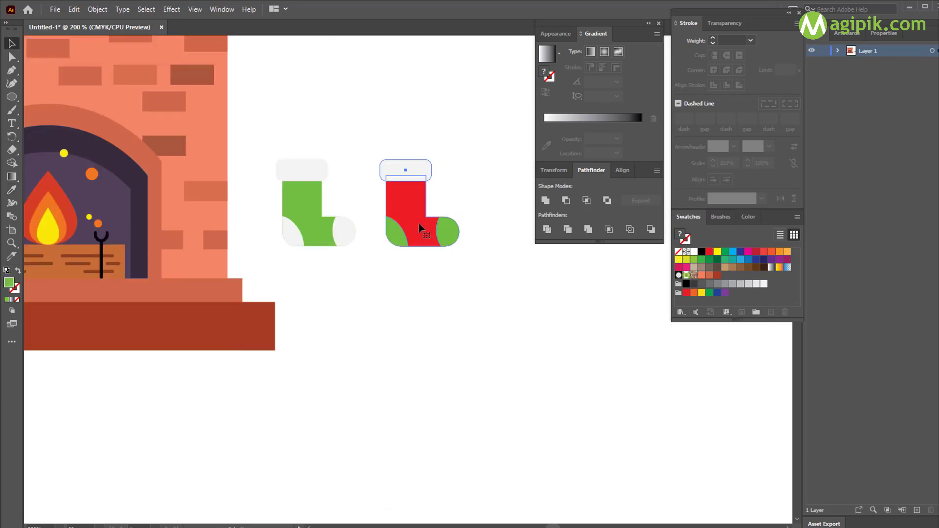
pyautogui.moveTo(420, 227); pyautogui.dragTo(503, 227)
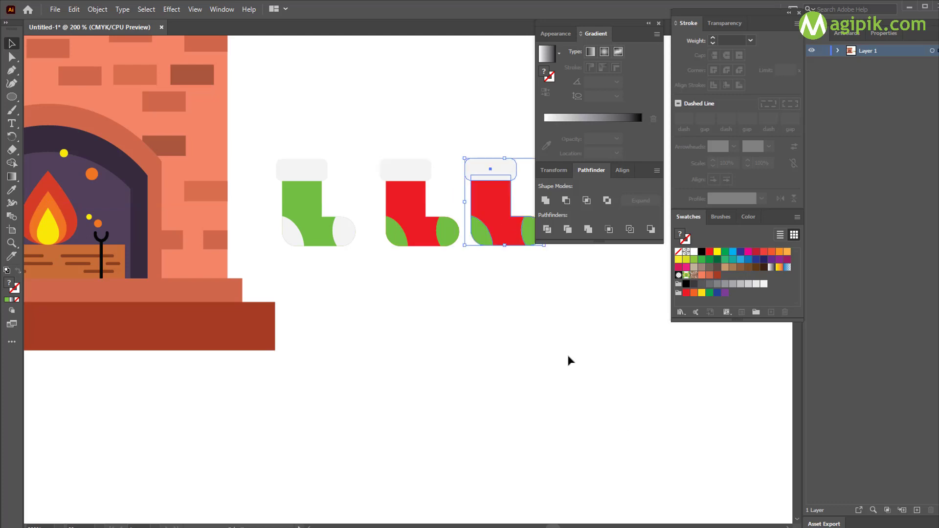
pyautogui.doubleClick(495, 228)
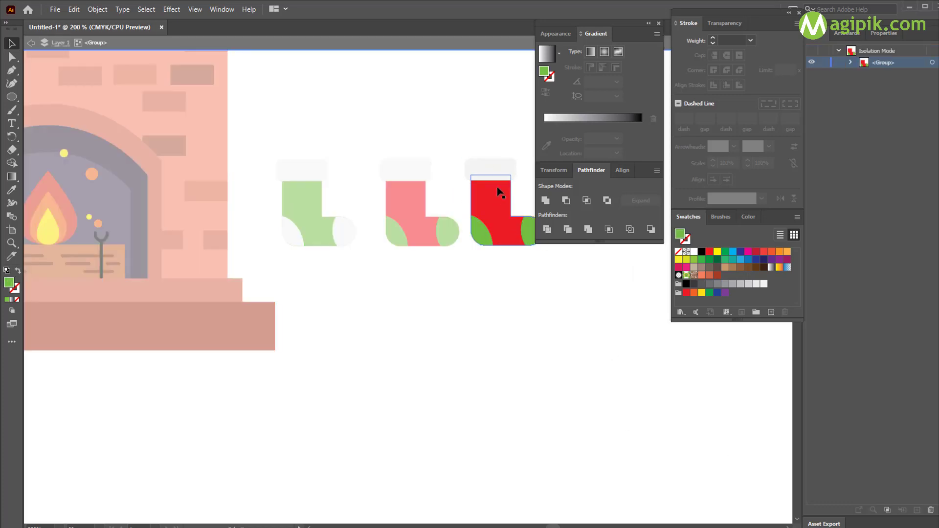
pyautogui.click(495, 175)
pyautogui.press('i')
pyautogui.click(477, 226)
pyautogui.press('v')
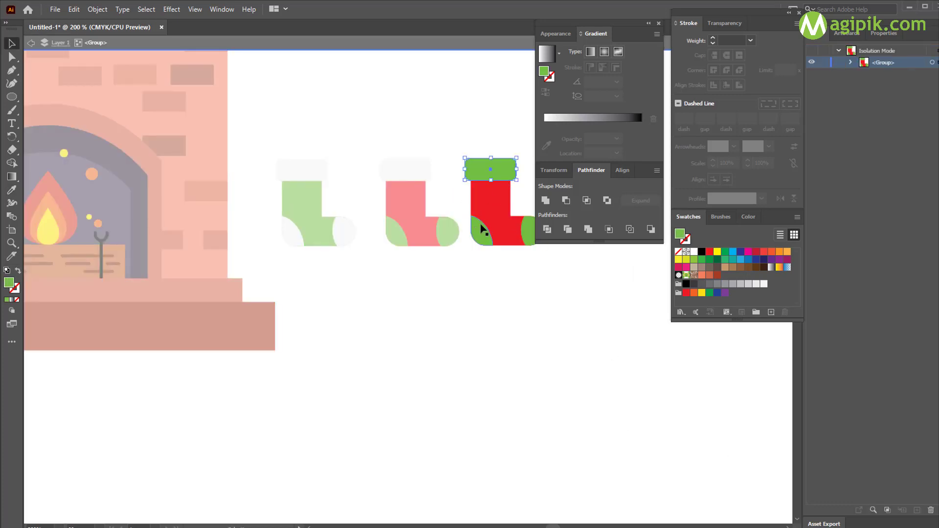
# Step: Recolor the third sock's body with the off-white of the red sock's cuff
pyautogui.click(503, 225)
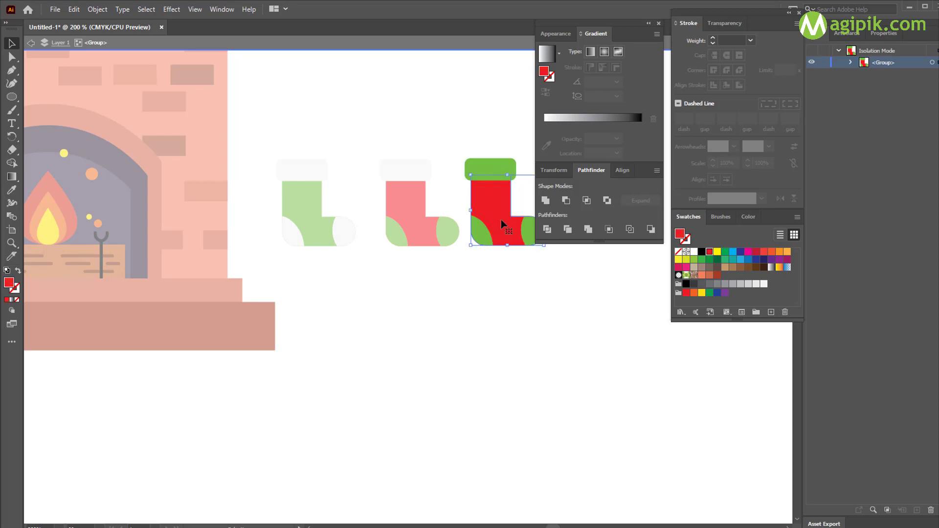
pyautogui.press('i')
pyautogui.click(396, 172)
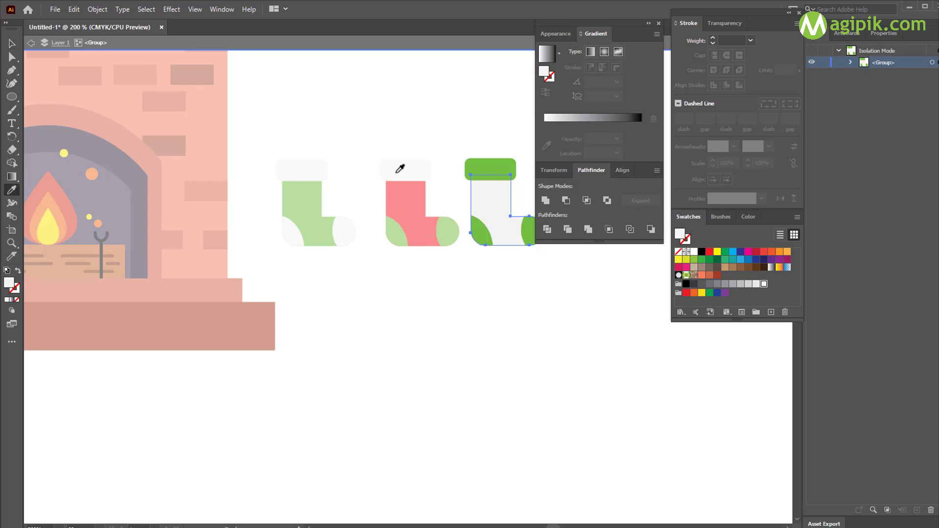
pyautogui.press('v')
# Step: Recolor the third sock's heel and toe with the second sock's red and leave its group
pyautogui.click(476, 246)
pyautogui.click(479, 237)
pyautogui.hscroll(2, 473, 266)
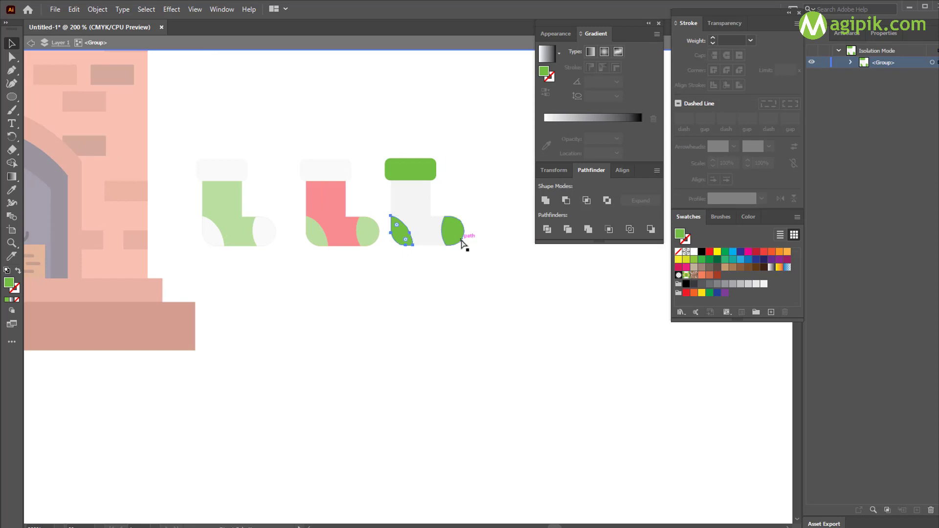
pyautogui.keyDown('shift'); pyautogui.click(458, 237); pyautogui.keyUp('shift')
pyautogui.press('i')
pyautogui.click(333, 208)
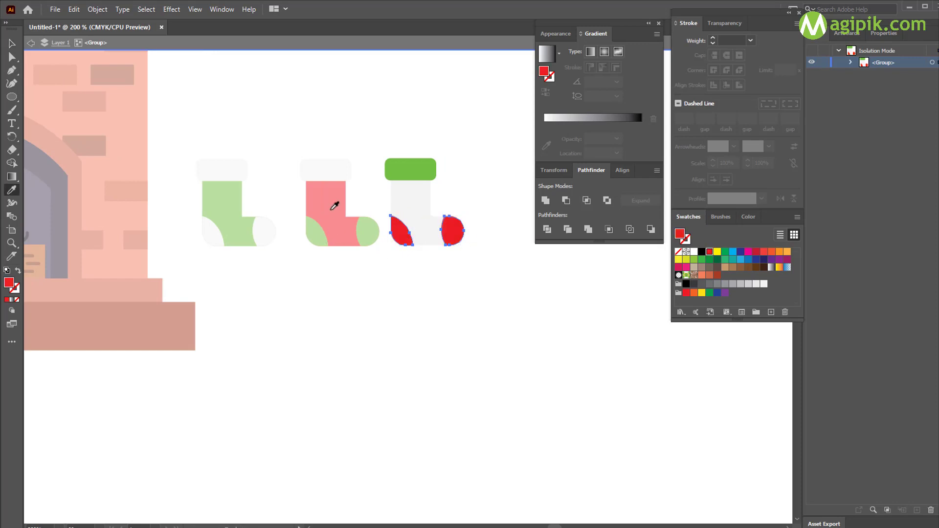
pyautogui.press('v')
pyautogui.click(31, 43)
pyautogui.click(30, 42)
# Step: Move the three socks together onto the fireplace so they hang just below the wooden mantel
pyautogui.scroll(-2, 296, 186)
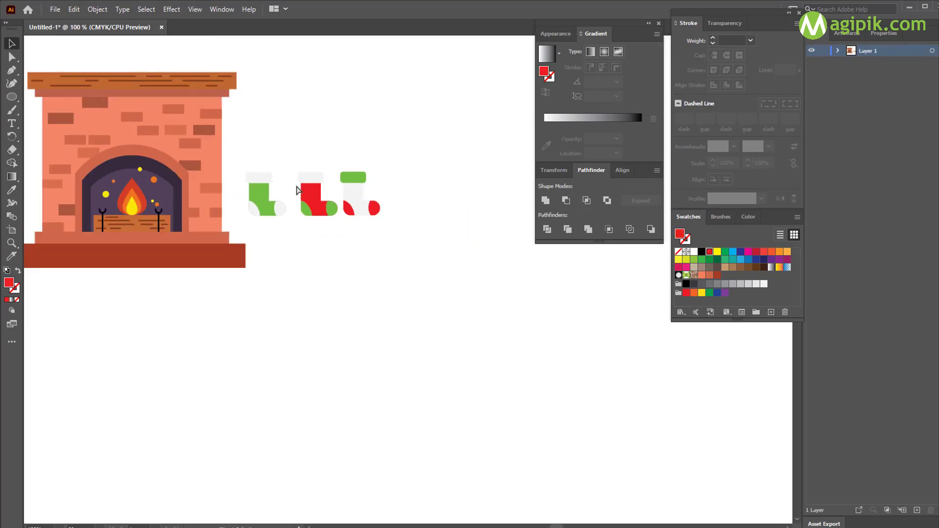
pyautogui.hscroll(-4, 307, 165)
pyautogui.scroll(1, 421, 143)
pyautogui.moveTo(419, 175); pyautogui.dragTo(519, 251)
pyautogui.moveTo(426, 235); pyautogui.dragTo(242, 151)
pyautogui.scroll(1, 243, 156)
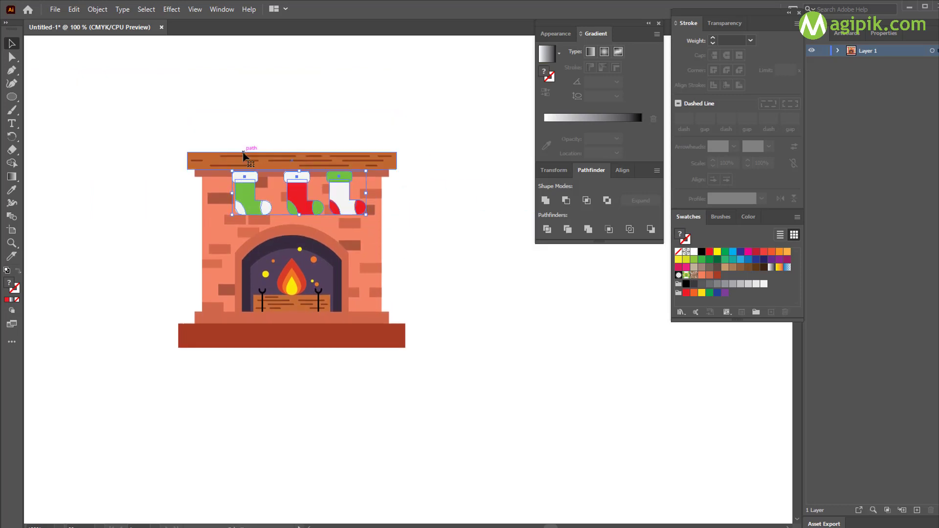
pyautogui.scroll(1, 243, 151)
pyautogui.scroll(1, 245, 180)
pyautogui.click(631, 415)
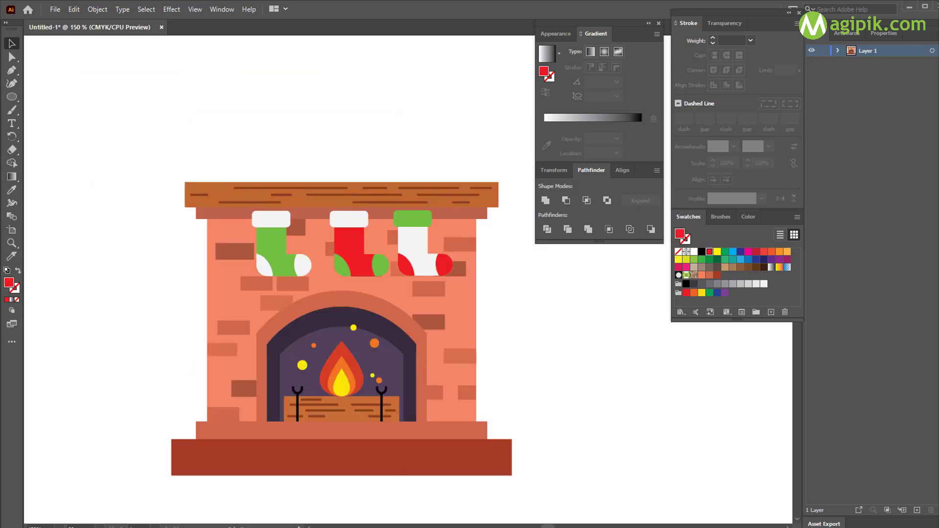
# Step: Tilt the green sock clockwise and shift it slightly to the left below the mantel
pyautogui.hscroll(-1, 264, 323)
pyautogui.scroll(2, 266, 316)
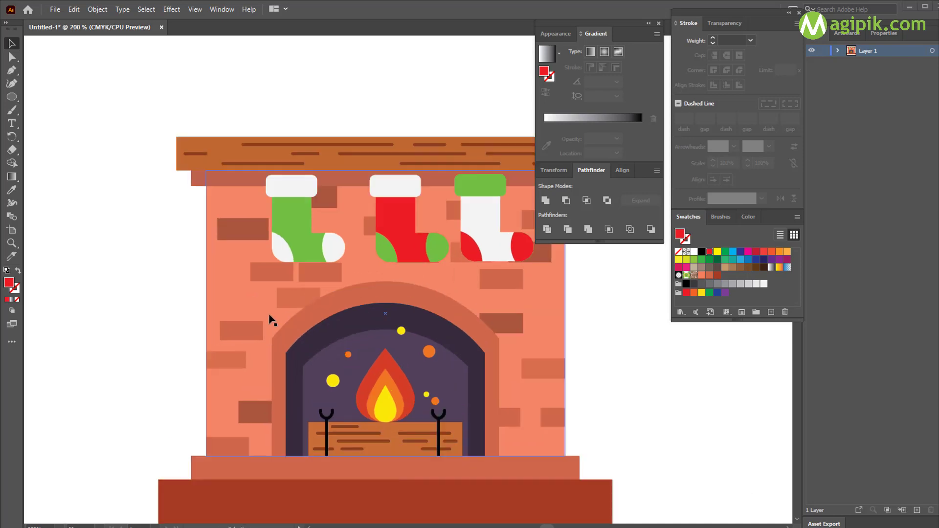
pyautogui.hscroll(3, 271, 313)
pyautogui.click(210, 220)
pyautogui.moveTo(250, 240); pyautogui.dragTo(213, 267)
pyautogui.moveTo(177, 180); pyautogui.dragTo(171, 178)
# Step: Tilt the red sock clockwise to match the green one and shift it slightly left
pyautogui.click(374, 212)
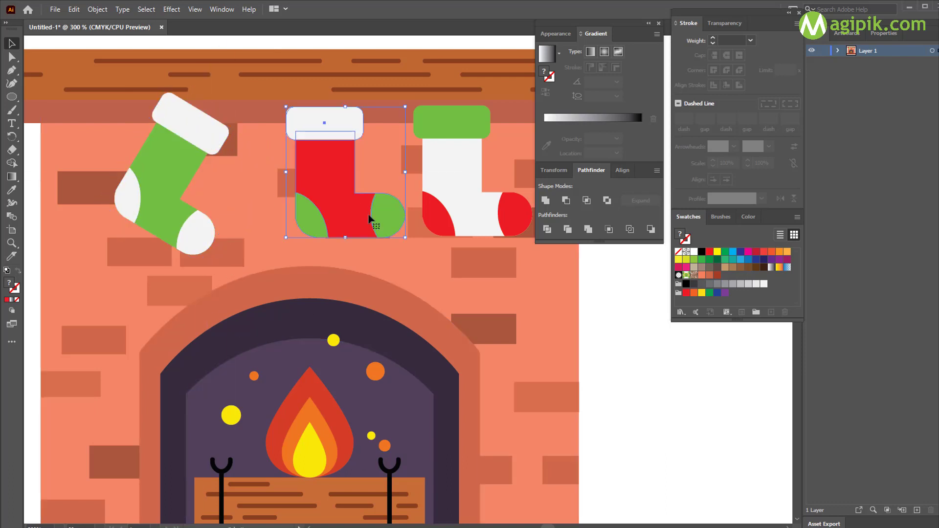
pyautogui.moveTo(411, 245); pyautogui.dragTo(366, 267)
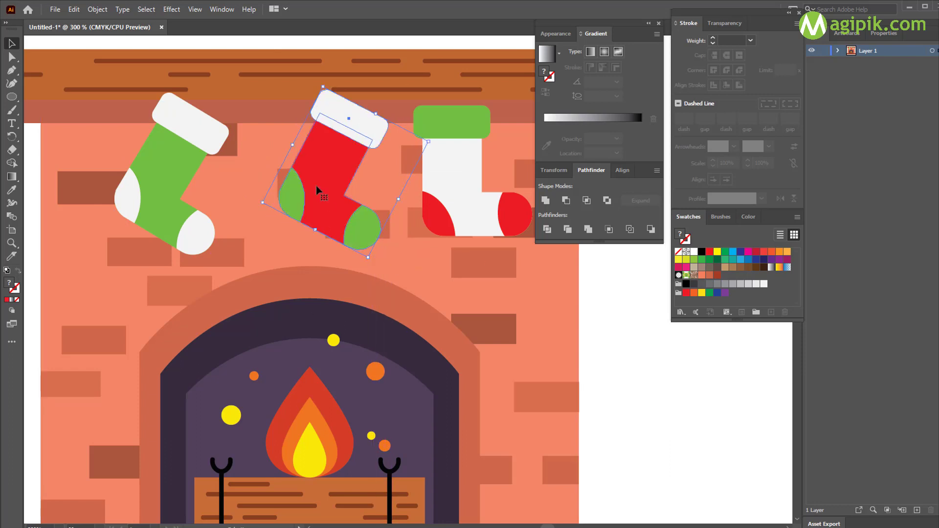
pyautogui.moveTo(305, 191); pyautogui.dragTo(287, 190)
# Step: Tilt the white sock clockwise like the other two and shift it slightly left to even the spacing
pyautogui.hscroll(3, 286, 190)
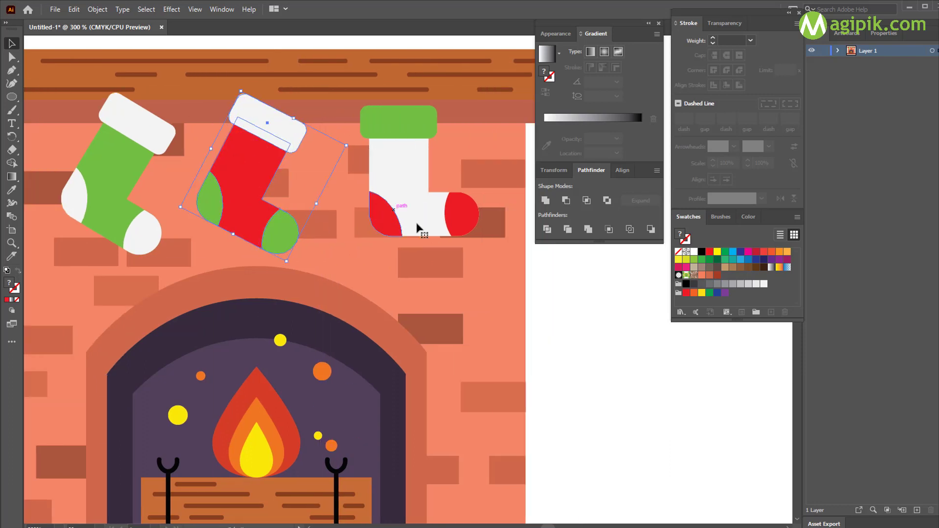
pyautogui.click(416, 222)
pyautogui.moveTo(481, 241); pyautogui.dragTo(421, 252)
pyautogui.moveTo(404, 203); pyautogui.dragTo(386, 202)
pyautogui.click(566, 307)
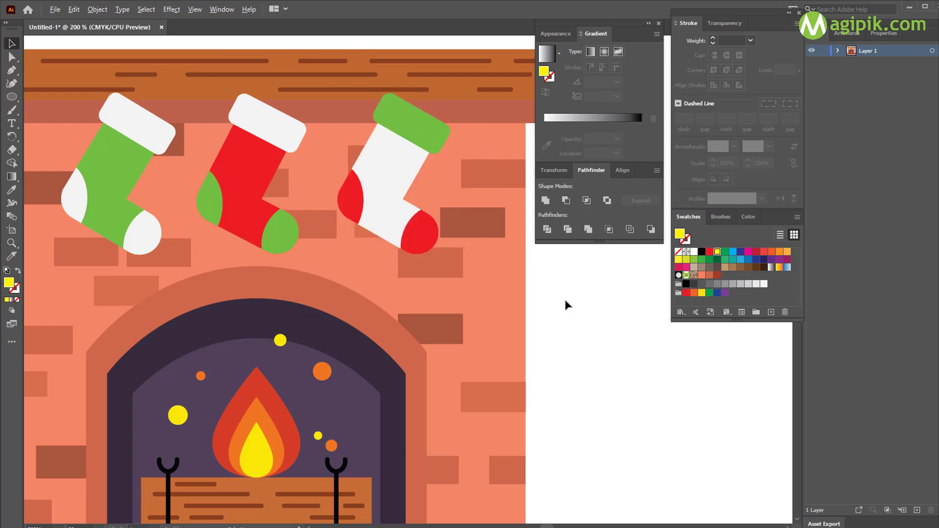
# Step: Copy the green sock's body and cuff from its group and paste them in front, outside the group
pyautogui.hotkey('ctrl', '-')
pyautogui.hotkey('ctrl', '-')
pyautogui.hscroll(6, 566, 302)
pyautogui.scroll(-3, 563, 301)
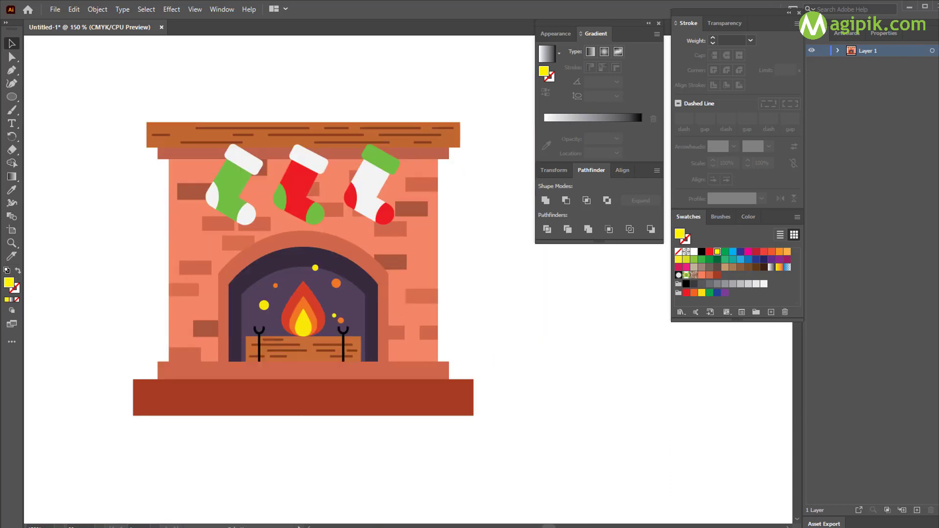
pyautogui.hscroll(-7, 139, 206)
pyautogui.scroll(2, 297, 203)
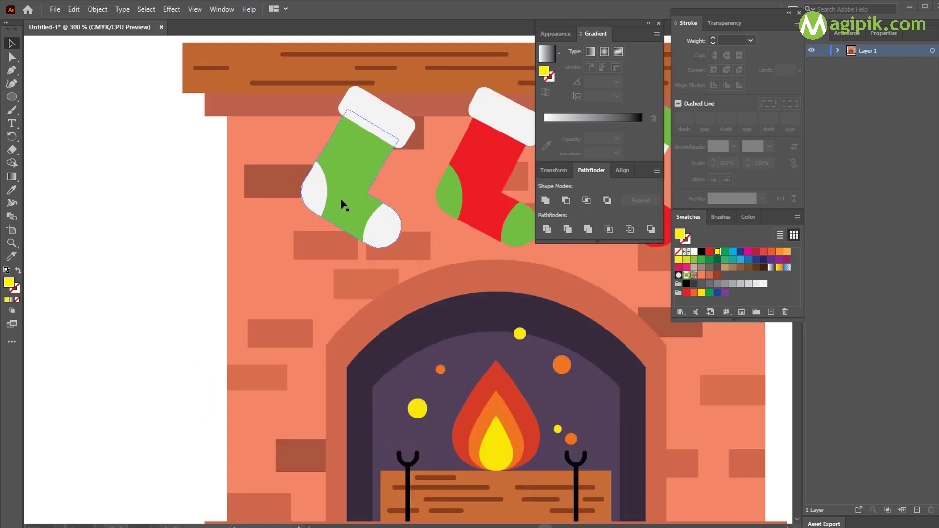
pyautogui.hscroll(4, 338, 202)
pyautogui.doubleClick(289, 181)
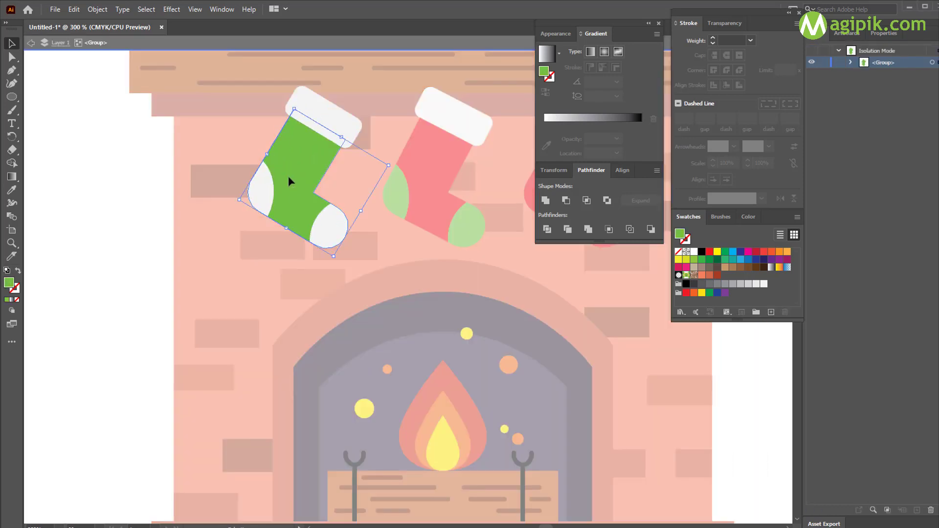
pyautogui.keyDown('shift'); pyautogui.click(332, 127); pyautogui.keyUp('shift')
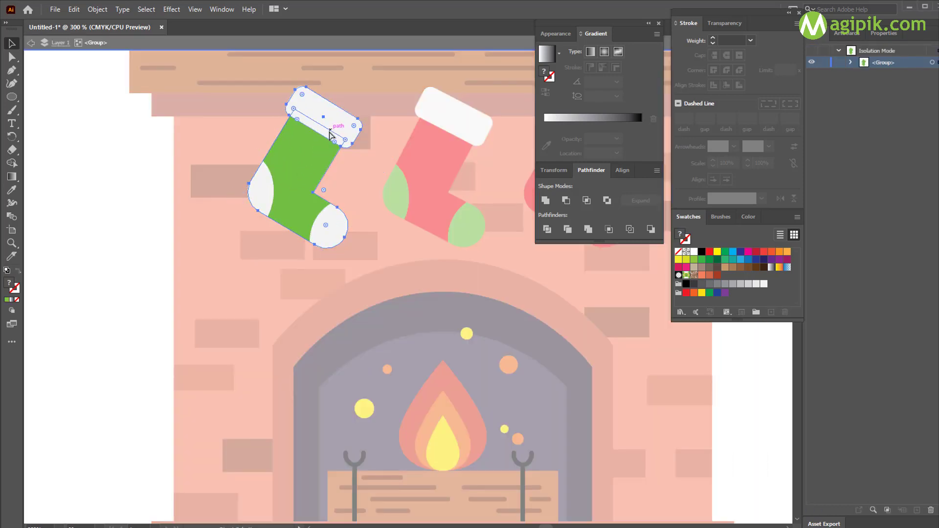
pyautogui.hotkey('ctrl', 'c')
pyautogui.hotkey('ctrl', 'f')
pyautogui.click(30, 43)
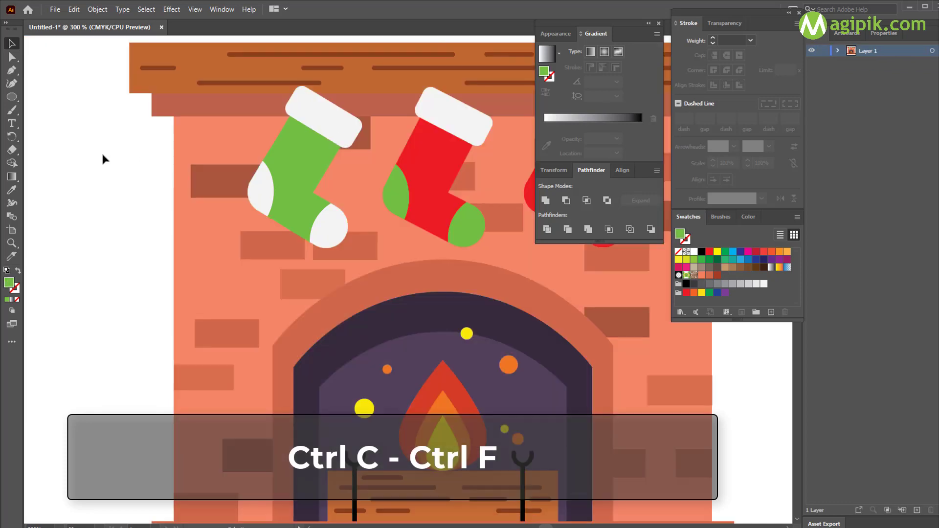
pyautogui.hotkey('ctrl', 'f')
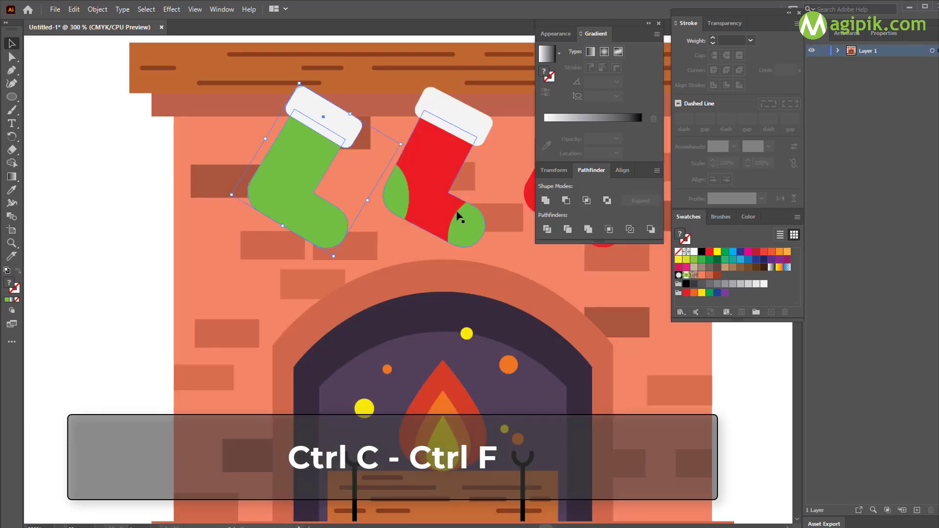
# Step: Unite the pasted body and cuff into one silhouette and move it beneath the green sock group in the stacking order
pyautogui.click(544, 201)
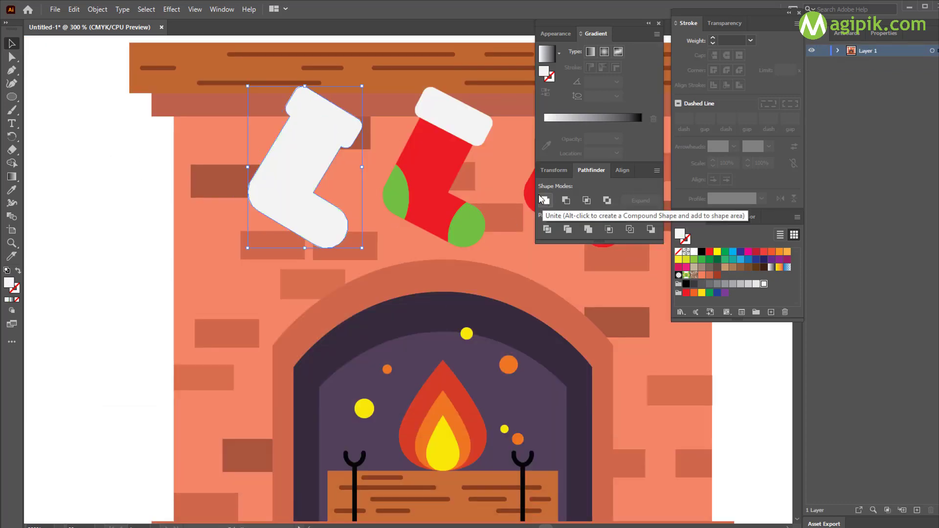
pyautogui.click(838, 50)
pyautogui.click(879, 76)
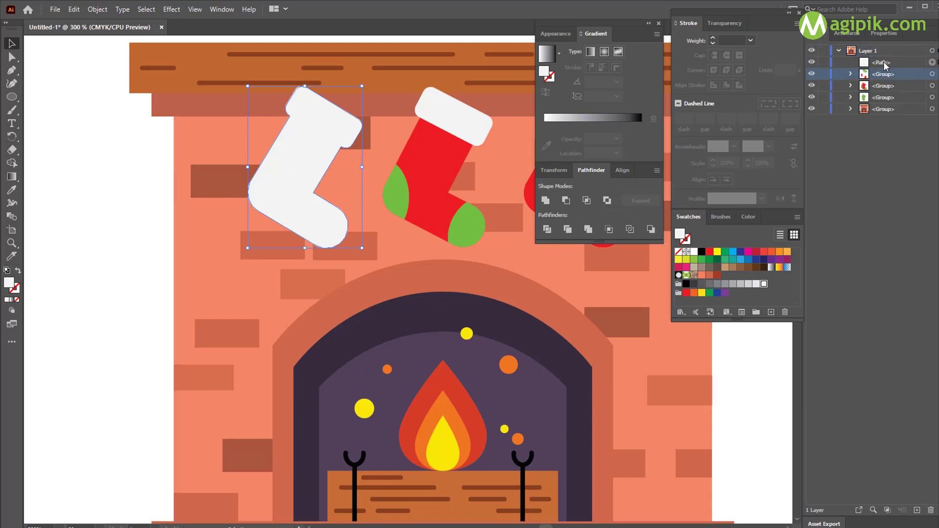
pyautogui.moveTo(885, 66); pyautogui.dragTo(883, 97)
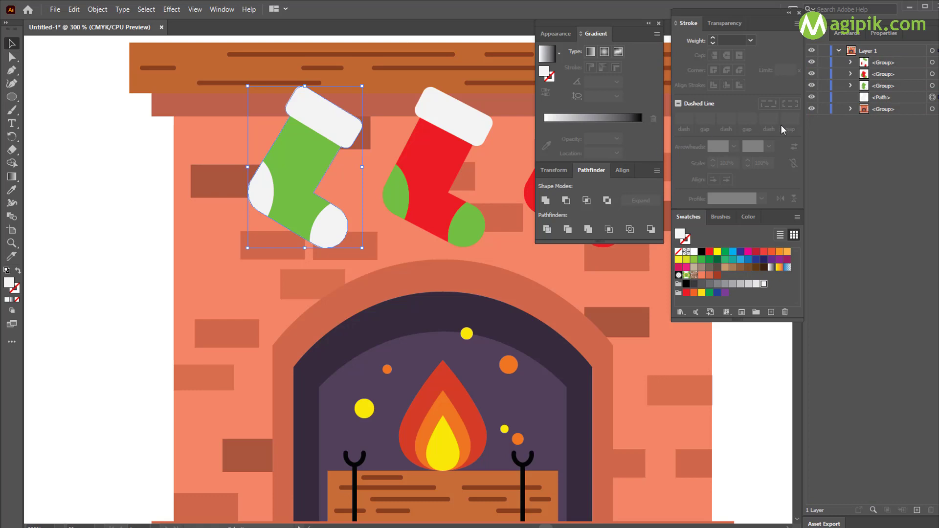
# Step: Bring the silhouette back to the front of the layer and offset it slightly right and down from the green sock
pyautogui.moveTo(885, 103); pyautogui.dragTo(884, 59)
pyautogui.moveTo(309, 166); pyautogui.dragTo(311, 165)
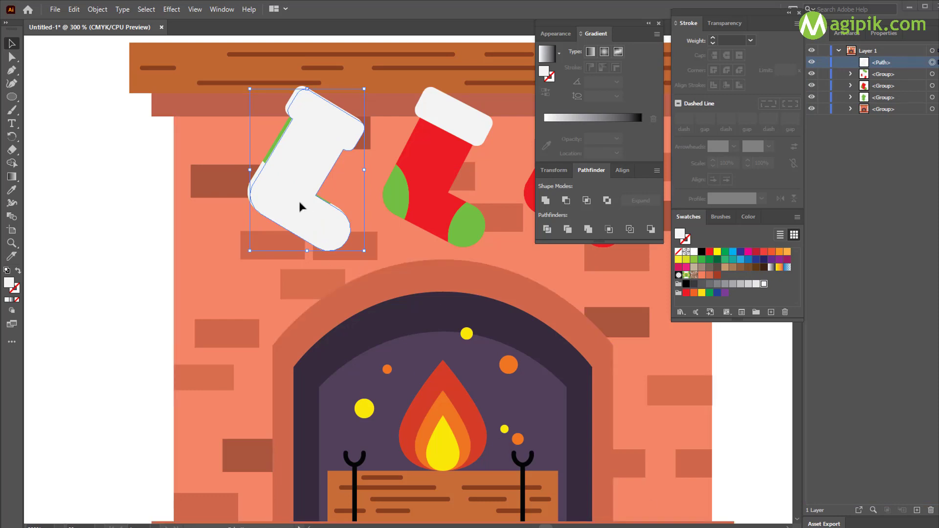
# Step: Shift the white stocking silhouette slightly below the green stocking and place it behind all stocking groups, above the fireplace group
pyautogui.moveTo(299, 203); pyautogui.dragTo(299, 208)
pyautogui.moveTo(889, 63); pyautogui.dragTo(880, 106)
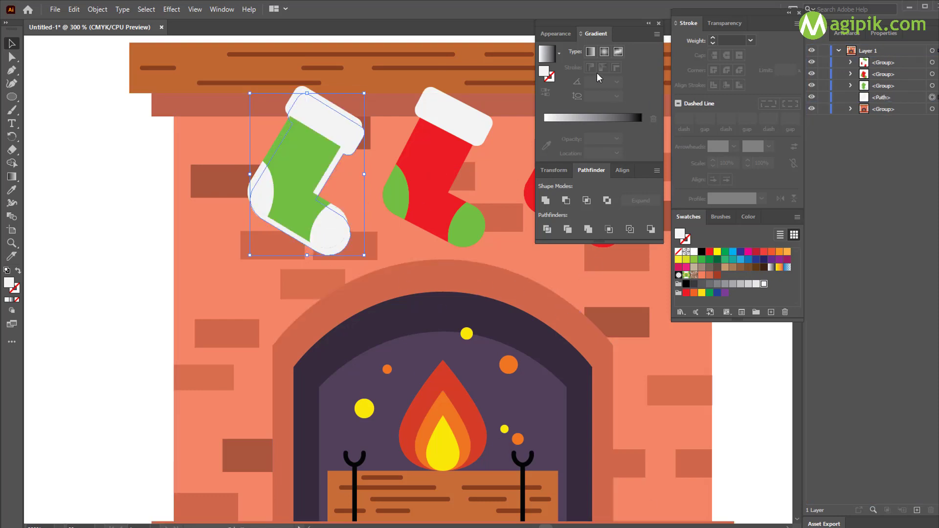
# Step: Reduce the opacity of the white stocking silhouette to 44%
pyautogui.click(556, 33)
pyautogui.click(553, 170)
pyautogui.click(622, 170)
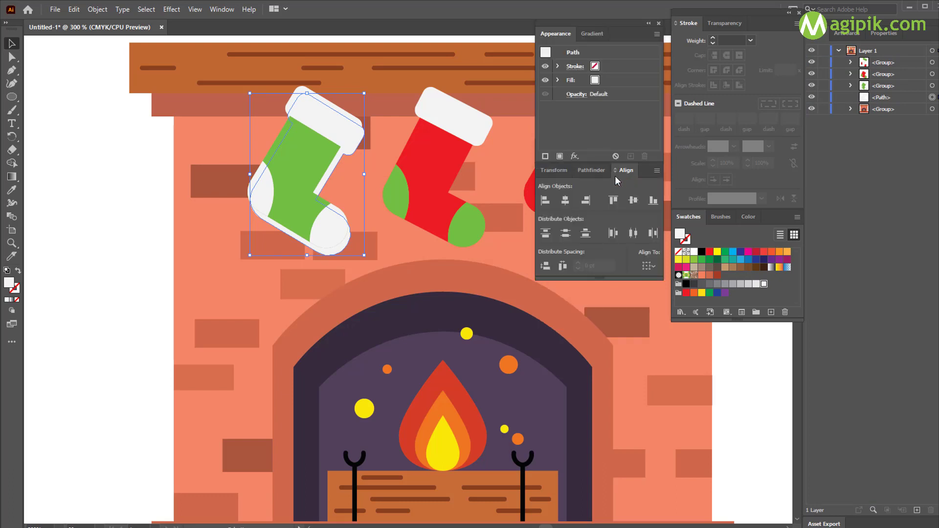
pyautogui.click(591, 170)
pyautogui.click(722, 217)
pyautogui.click(750, 218)
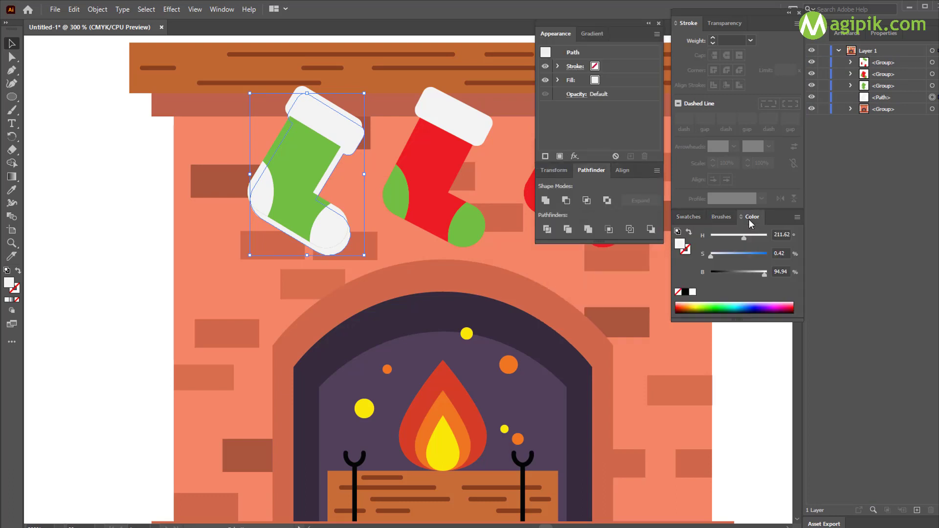
pyautogui.click(722, 25)
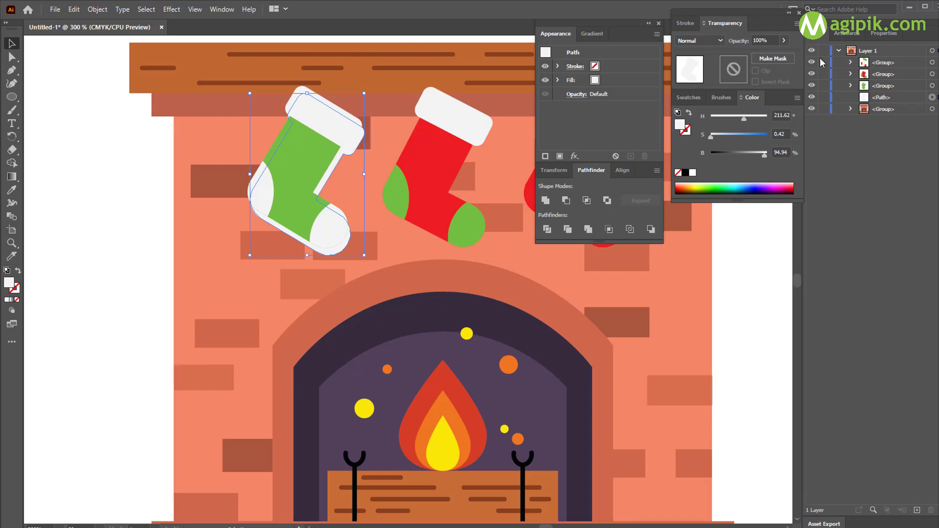
pyautogui.moveTo(772, 55); pyautogui.dragTo(762, 59)
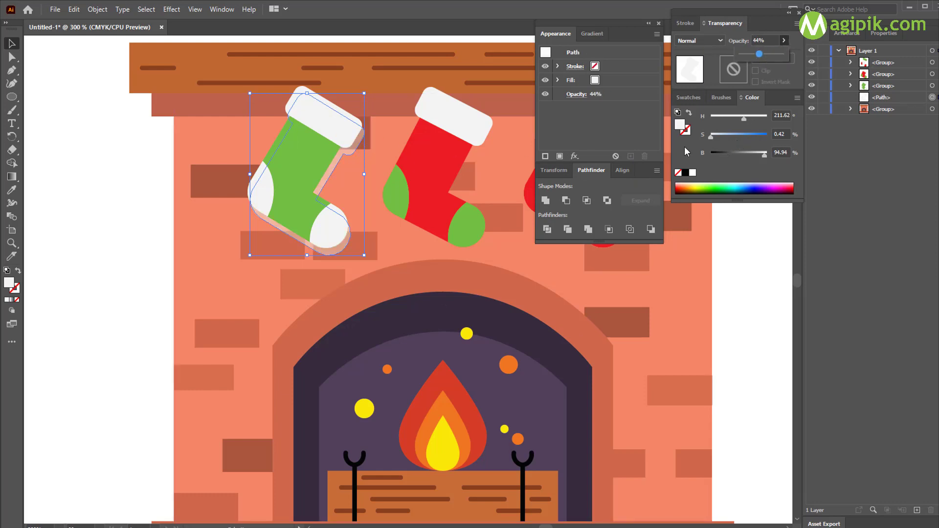
# Step: Fill the stocking silhouette with the dark brick-red swatch and set its opacity to 32% as a shadow
pyautogui.click(692, 25)
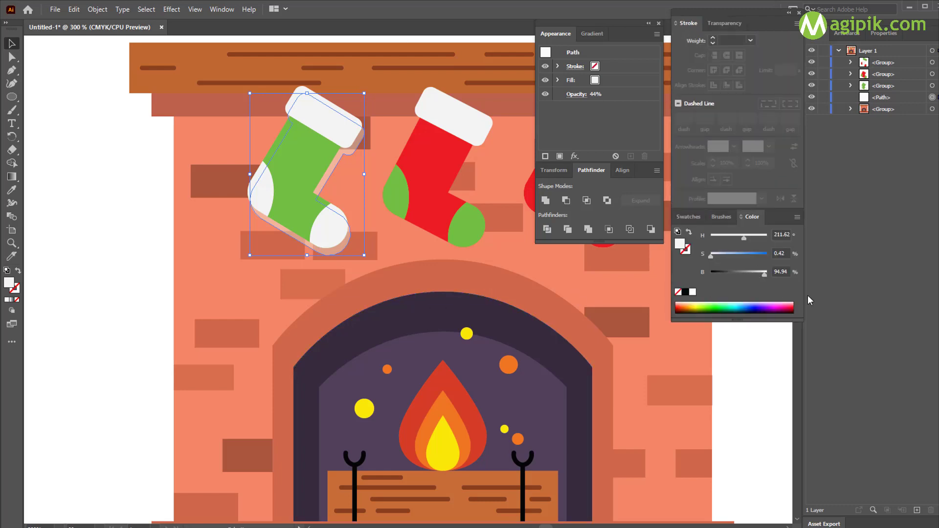
pyautogui.click(721, 216)
pyautogui.click(688, 217)
pyautogui.click(703, 275)
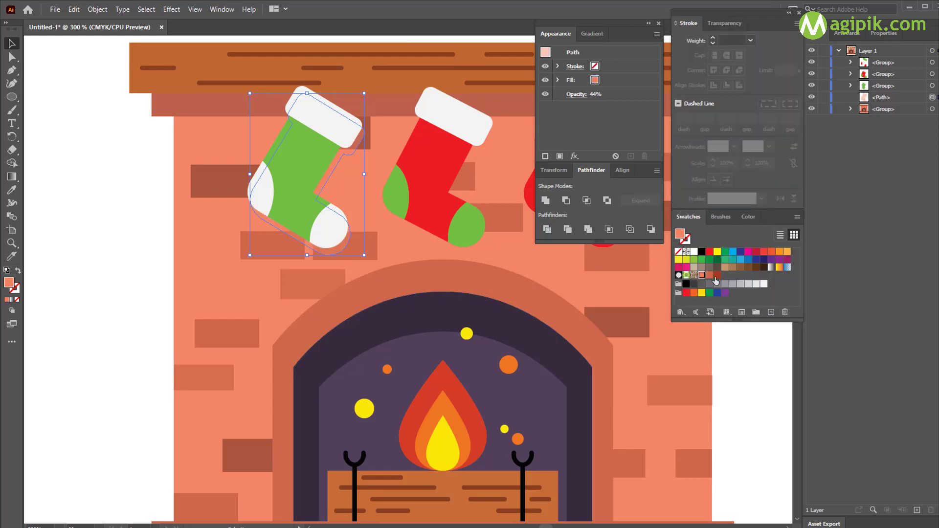
pyautogui.click(716, 275)
pyautogui.click(725, 24)
pyautogui.click(784, 41)
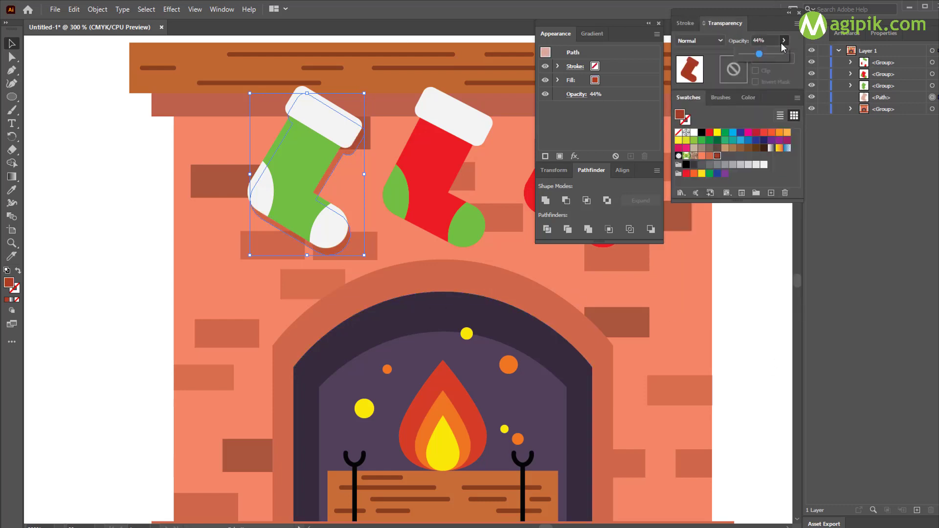
pyautogui.click(725, 263)
pyautogui.click(734, 256)
# Step: Duplicate the stocking shadow and position and rotate a copy behind each of the red and white stockings
pyautogui.hscroll(4, 360, 229)
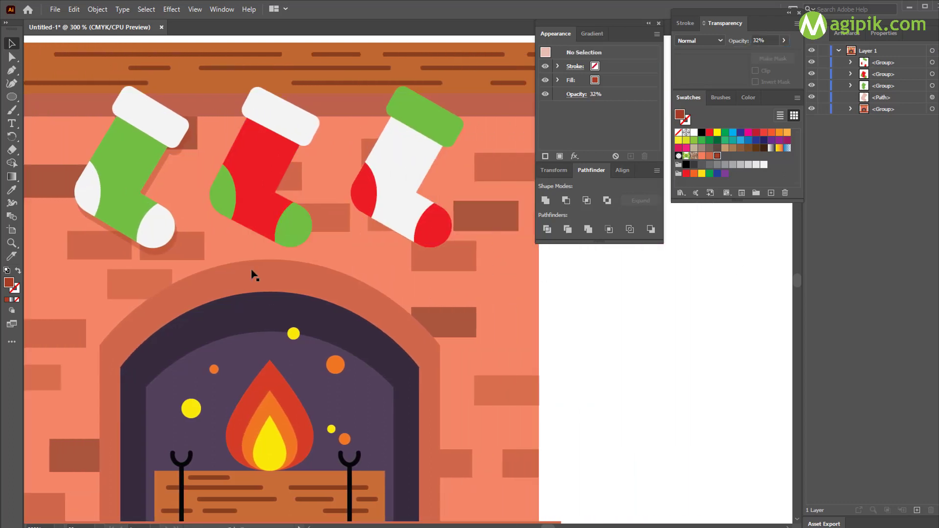
pyautogui.moveTo(166, 255); pyautogui.dragTo(271, 243)
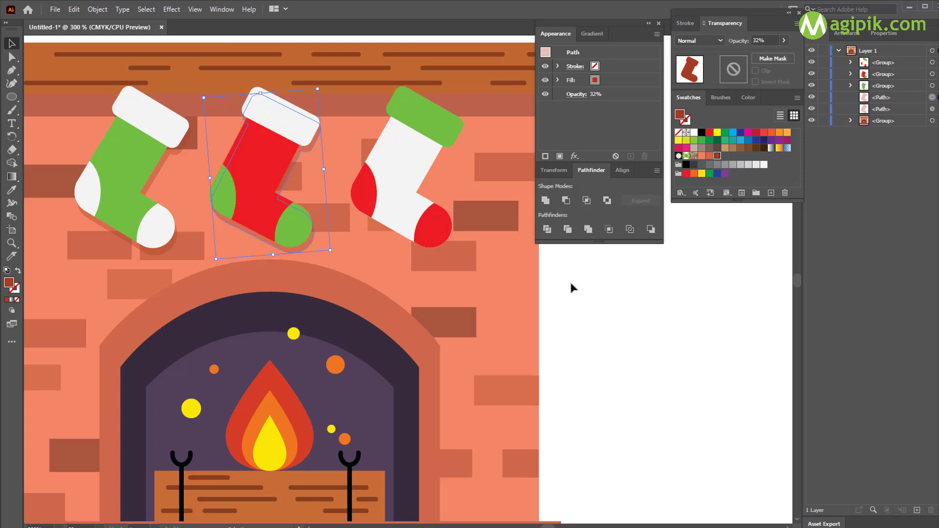
pyautogui.hscroll(2, 585, 286)
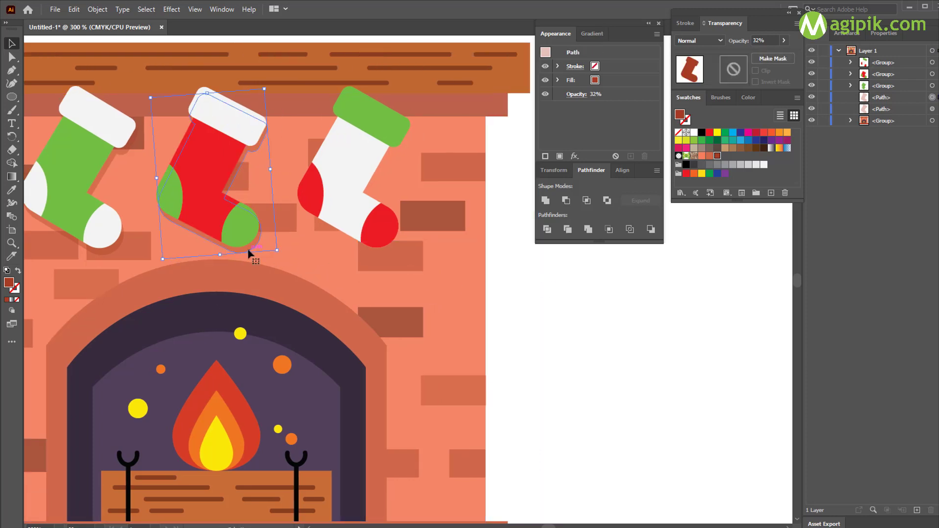
pyautogui.moveTo(249, 253); pyautogui.dragTo(444, 271)
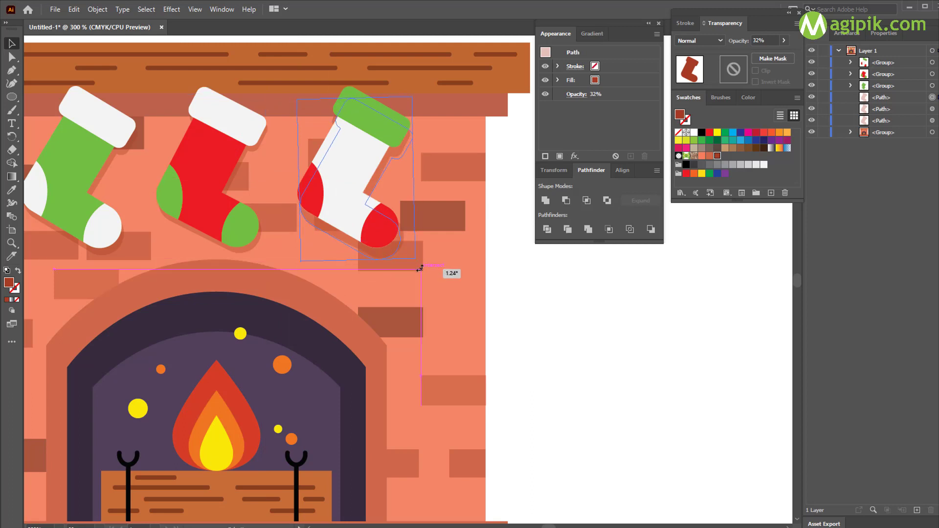
pyautogui.moveTo(350, 242); pyautogui.dragTo(350, 238)
pyautogui.click(540, 264)
# Step: Draw an upright rectangle standing on the mantel above the white stocking and fill it with the lightest gray swatch
pyautogui.scroll(-2, 249, 207)
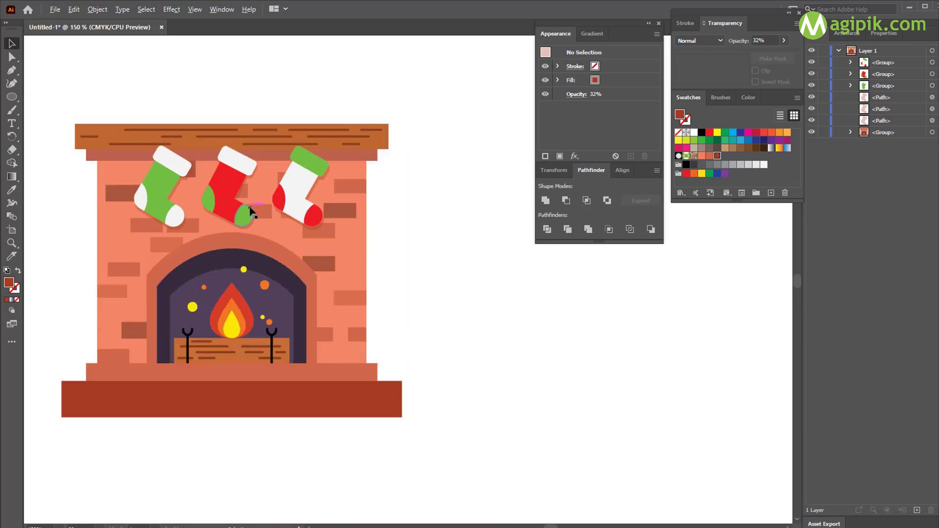
pyautogui.hscroll(-3, 267, 211)
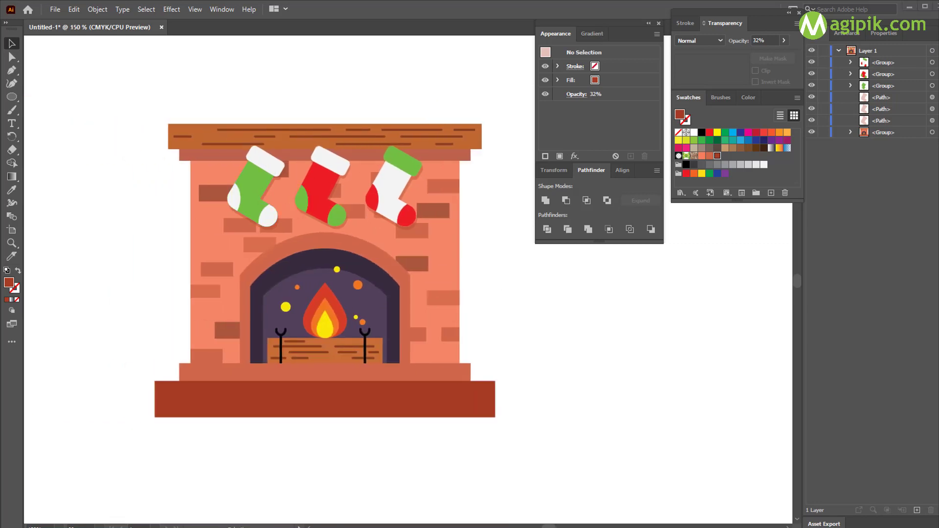
pyautogui.scroll(3, 522, 318)
pyautogui.scroll(2, 491, 320)
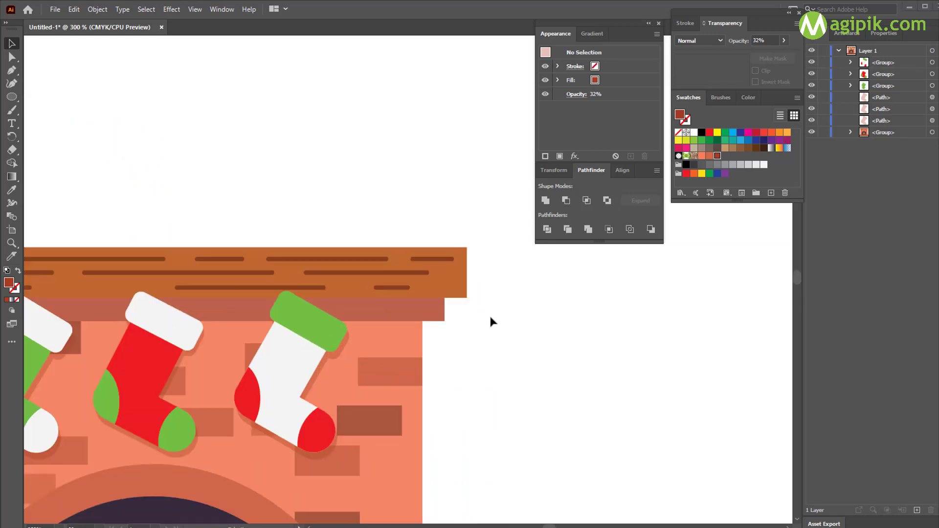
pyautogui.rightClick(20, 96)
pyautogui.click(54, 97)
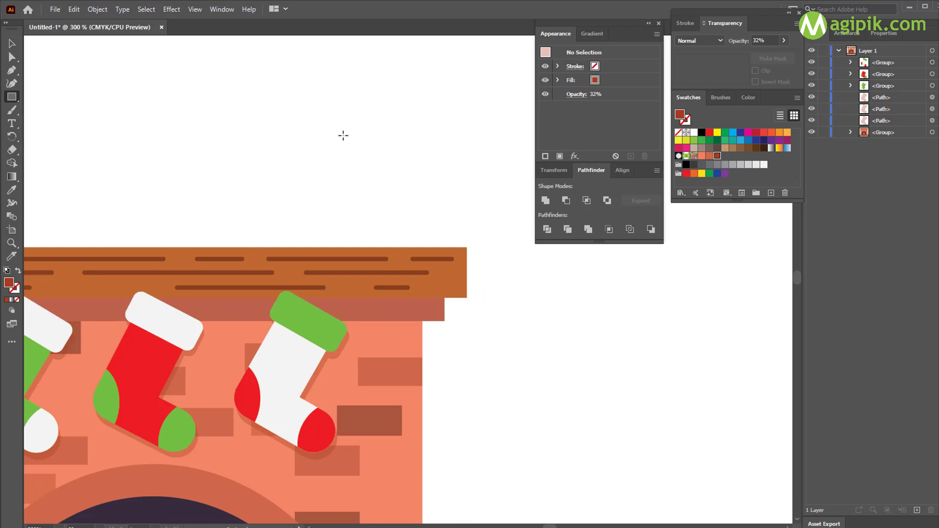
pyautogui.moveTo(330, 132); pyautogui.dragTo(426, 249)
pyautogui.press('v')
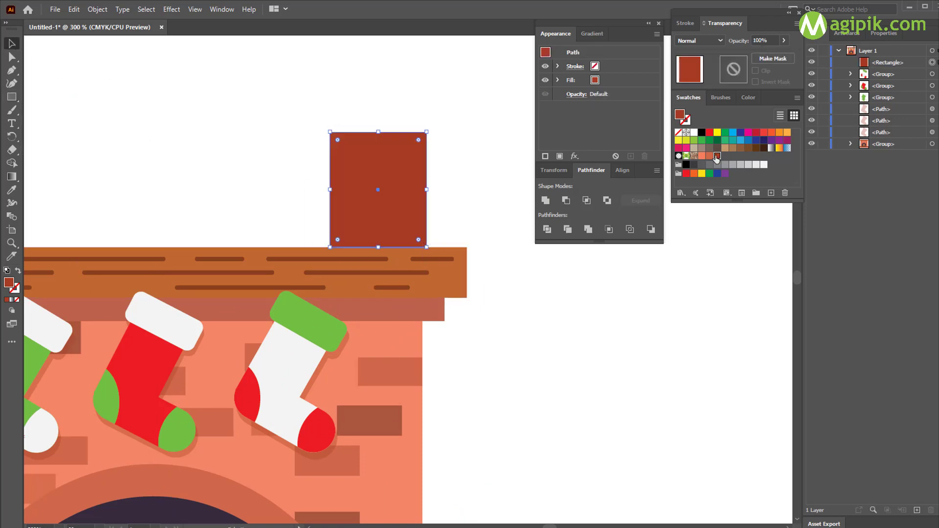
pyautogui.click(763, 165)
pyautogui.click(680, 292)
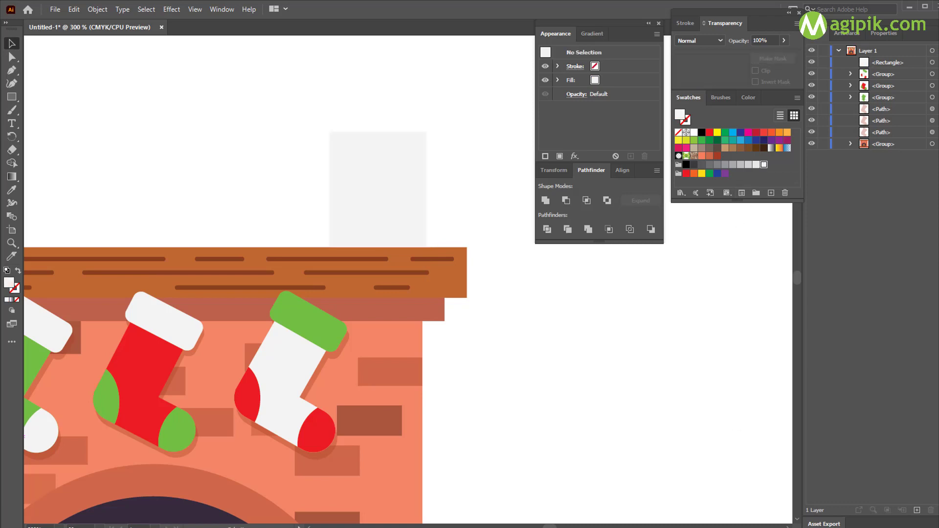
# Step: Copy the light gray rectangle in place and shrink the copy to a thin horizontal band in its lower part
pyautogui.click(368, 210)
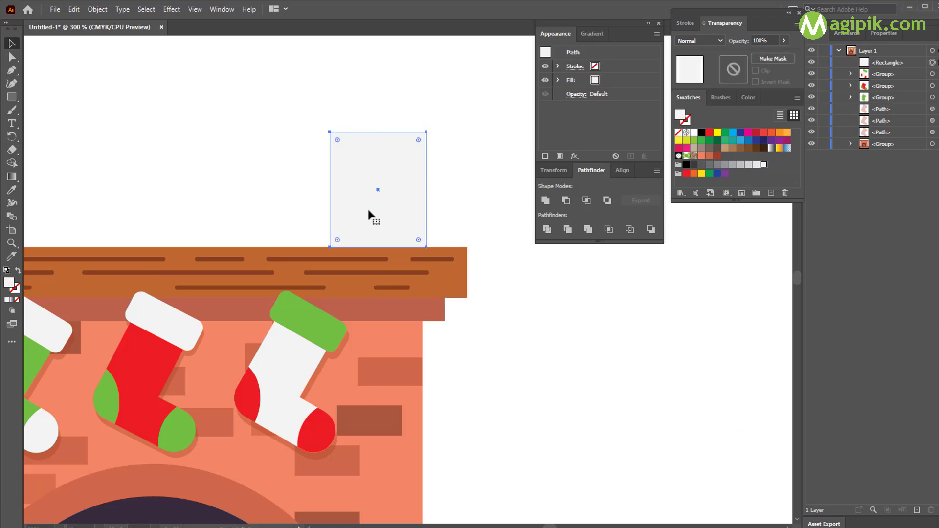
pyautogui.hotkey('ctrl', 'c')
pyautogui.hotkey('ctrl', 'f')
pyautogui.moveTo(377, 132); pyautogui.dragTo(377, 202)
pyautogui.moveTo(378, 247); pyautogui.dragTo(379, 224)
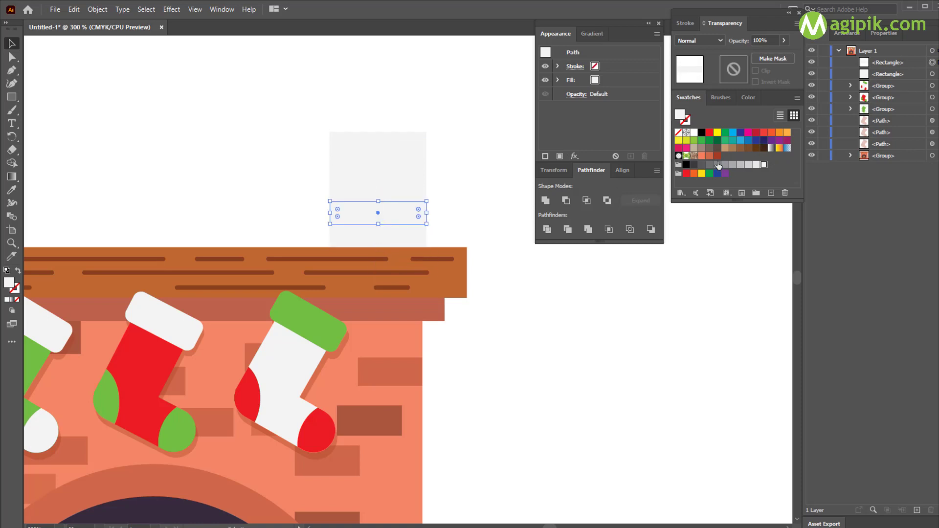
# Step: Fill the thin horizontal band with the bright red swatch
pyautogui.click(709, 132)
pyautogui.click(756, 132)
pyautogui.click(471, 277)
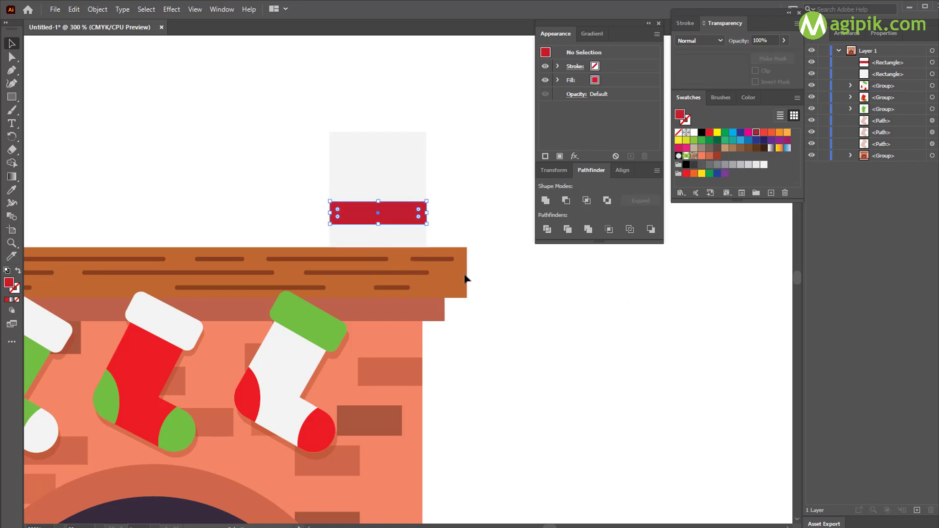
pyautogui.click(379, 175)
pyautogui.click(379, 214)
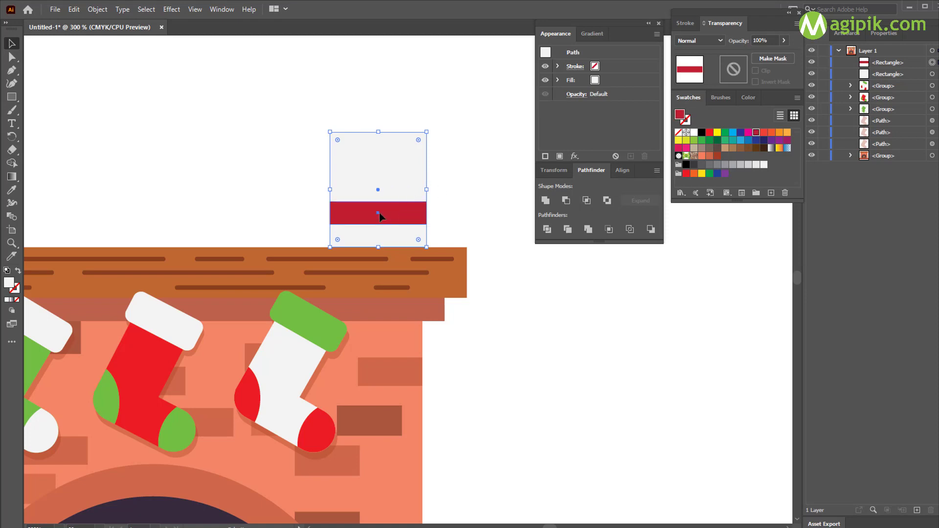
pyautogui.click(686, 174)
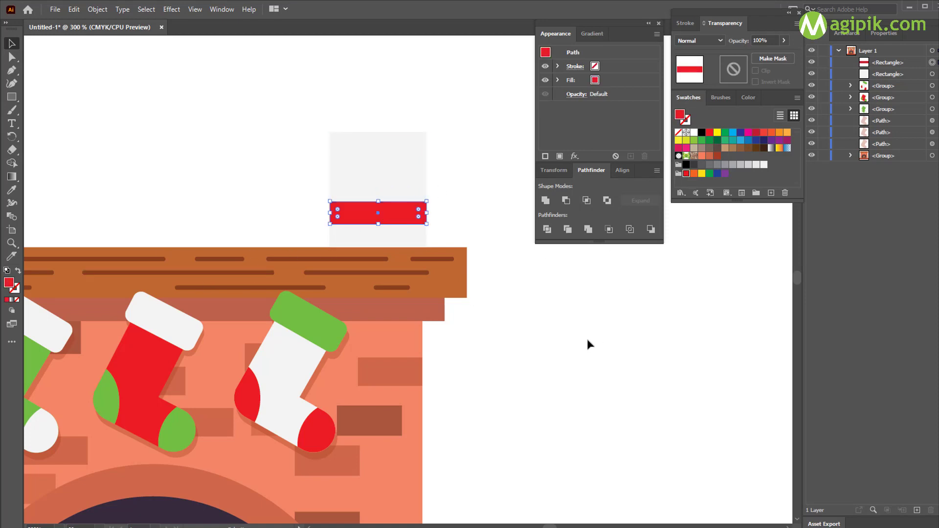
pyautogui.click(586, 336)
# Step: Copy the light gray rectangle again, shrink it to a second band above the first and fill it bright red
pyautogui.click(379, 153)
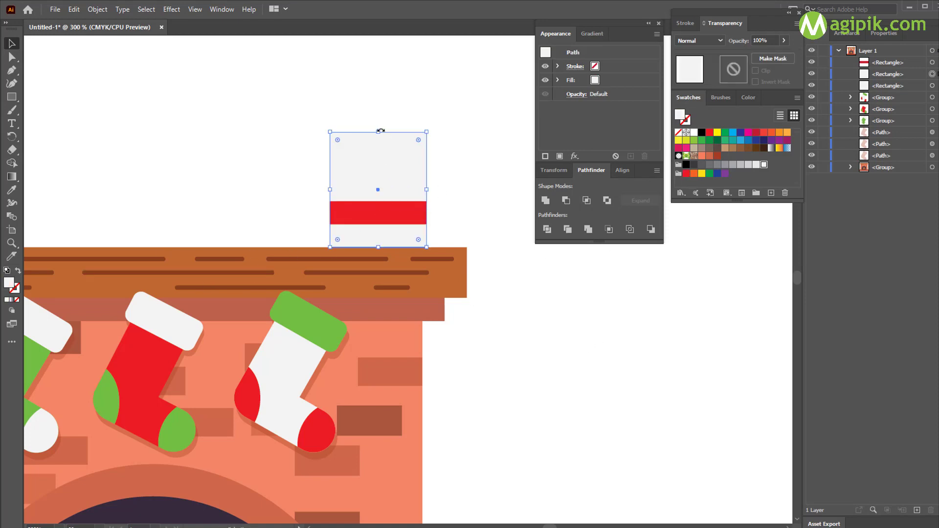
pyautogui.moveTo(383, 251); pyautogui.dragTo(379, 182)
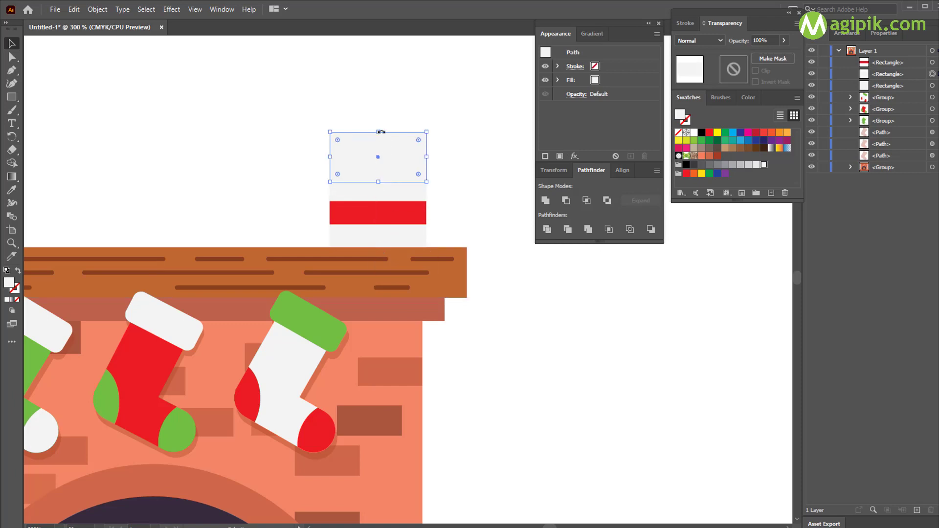
pyautogui.moveTo(378, 135); pyautogui.dragTo(378, 161)
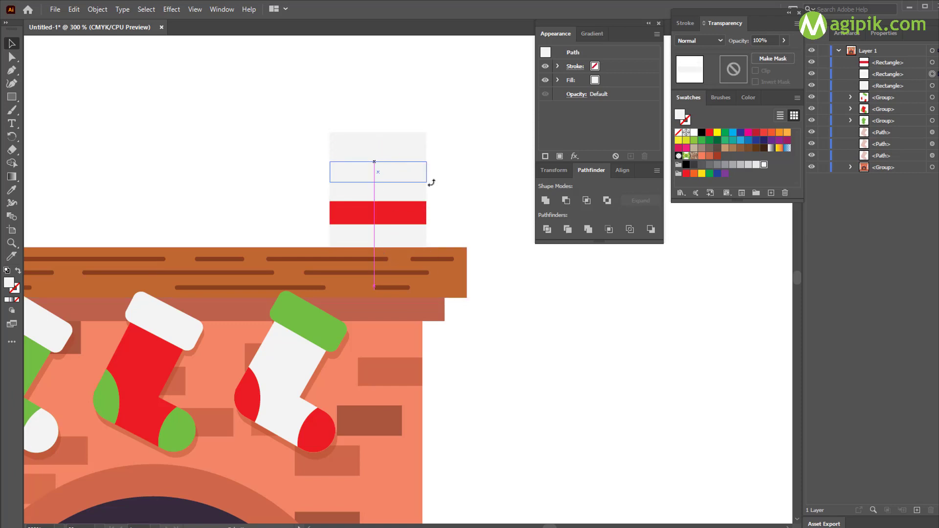
pyautogui.click(686, 174)
pyautogui.click(620, 299)
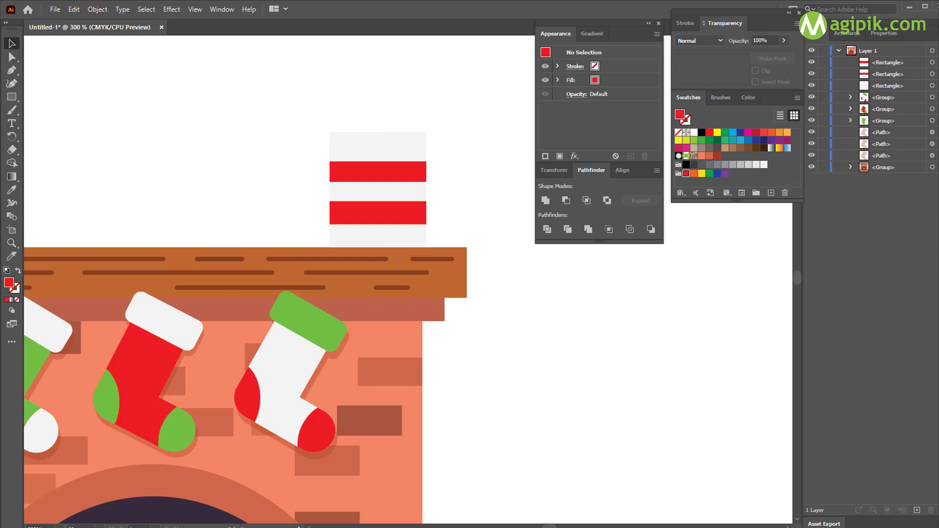
# Step: Resize both red stripes so they sit higher on the rectangle, leaving a wider light area at its base
pyautogui.click(382, 168)
pyautogui.moveTo(379, 162); pyautogui.dragTo(380, 145)
pyautogui.moveTo(379, 182); pyautogui.dragTo(377, 168)
pyautogui.click(379, 206)
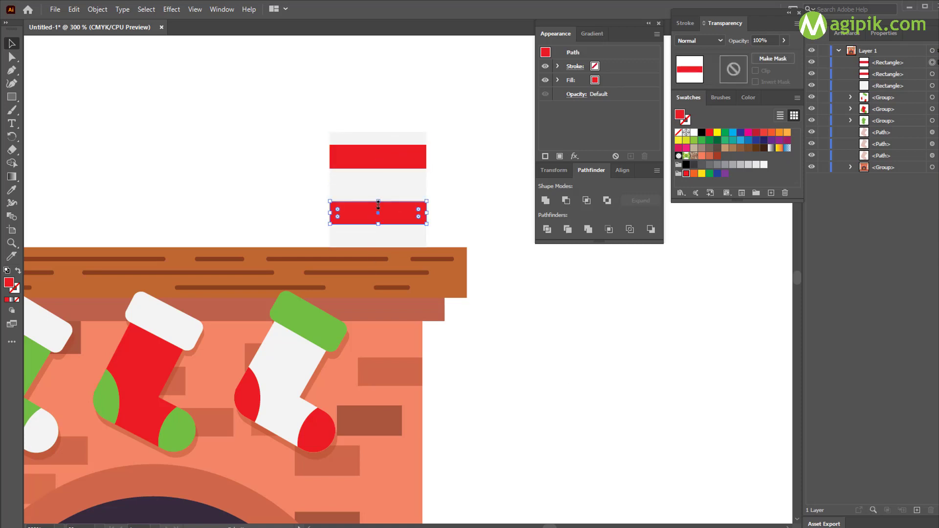
pyautogui.moveTo(378, 202); pyautogui.dragTo(378, 182)
pyautogui.moveTo(380, 224); pyautogui.dragTo(381, 203)
pyautogui.click(531, 385)
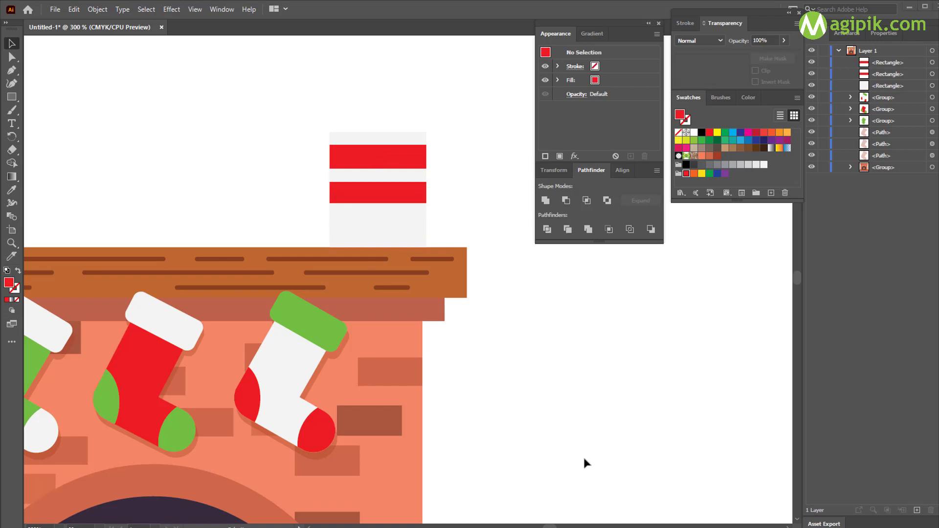
# Step: Draw a red circle centered on top of the striped rectangle, slightly narrower than it
pyautogui.scroll(-3, 502, 355)
pyautogui.scroll(3, 502, 345)
pyautogui.scroll(2, 497, 327)
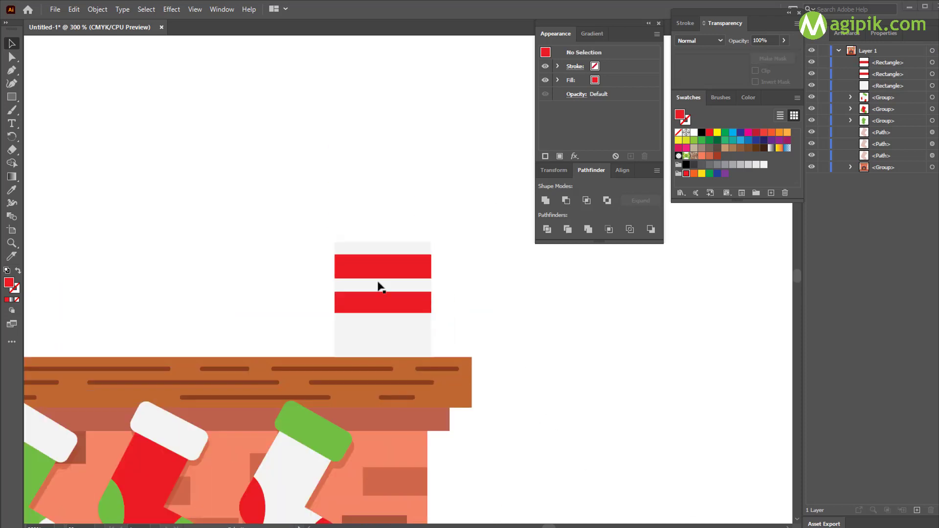
pyautogui.moveTo(9, 100); pyautogui.dragTo(49, 109)
pyautogui.moveTo(353, 187); pyautogui.dragTo(390, 243)
pyautogui.moveTo(383, 186); pyautogui.dragTo(382, 178)
pyautogui.click(12, 43)
# Step: Sample the outer flame's red with the Eyedropper as the circle's fill
pyautogui.scroll(-2, 351, 206)
pyautogui.scroll(-2, 351, 230)
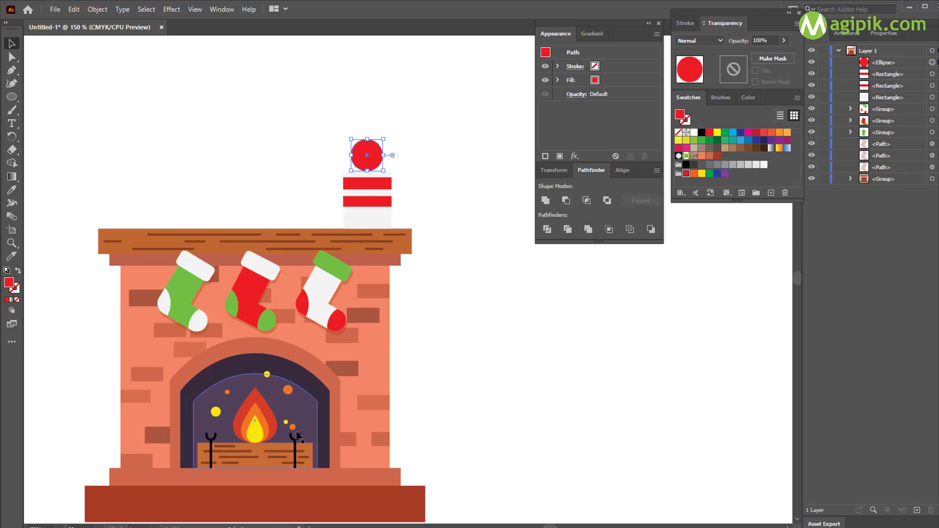
pyautogui.press('i')
pyautogui.click(267, 401)
pyautogui.press('v')
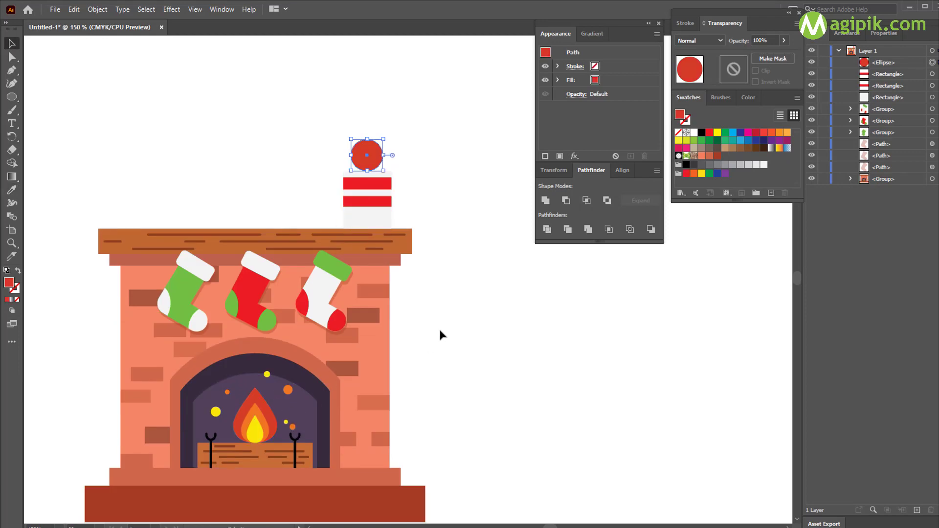
# Step: Brighten the circle's fill on top of the striped rectangle to red F2452F
pyautogui.click(429, 248)
pyautogui.scroll(3, 411, 253)
pyautogui.scroll(2, 343, 270)
pyautogui.click(328, 277)
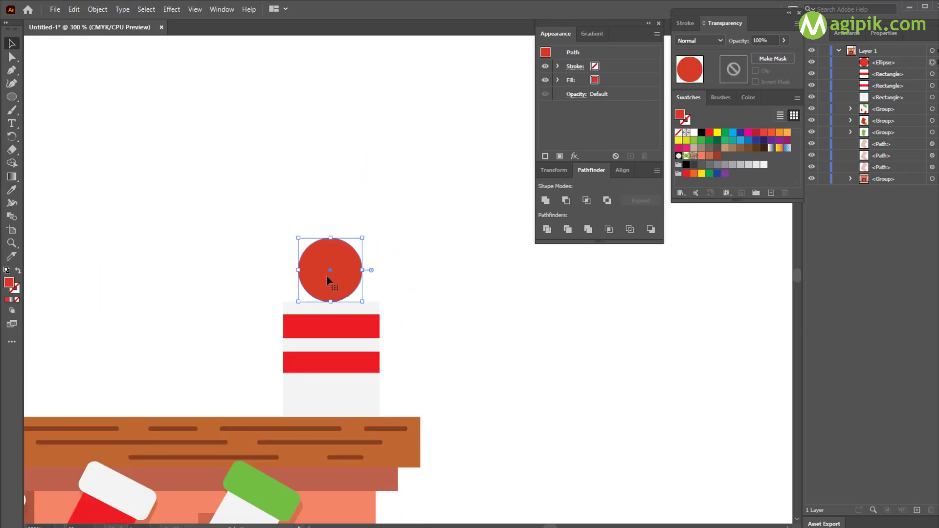
pyautogui.scroll(1, 332, 280)
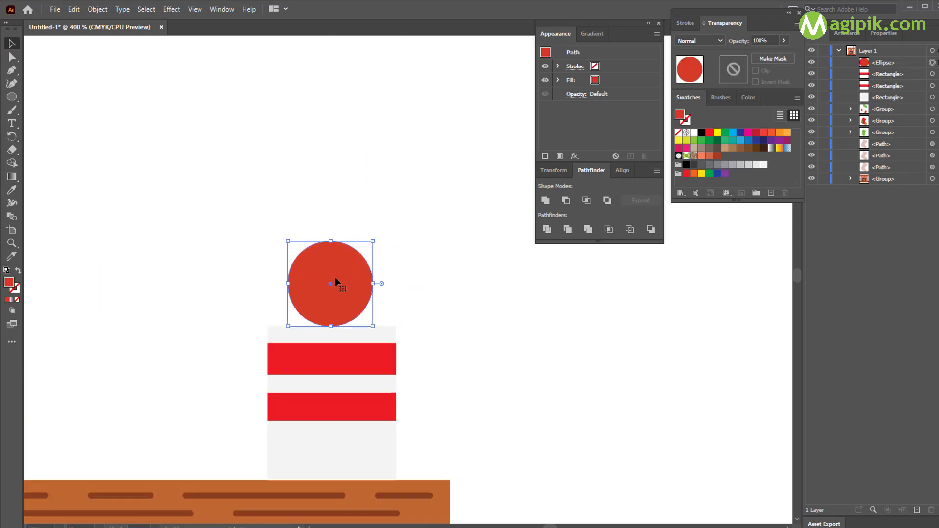
pyautogui.doubleClick(9, 282)
pyautogui.moveTo(636, 228)
pyautogui.mouseDown()
pyautogui.moveTo(656, 237)
pyautogui.moveTo(657, 221)
pyautogui.mouseUp()
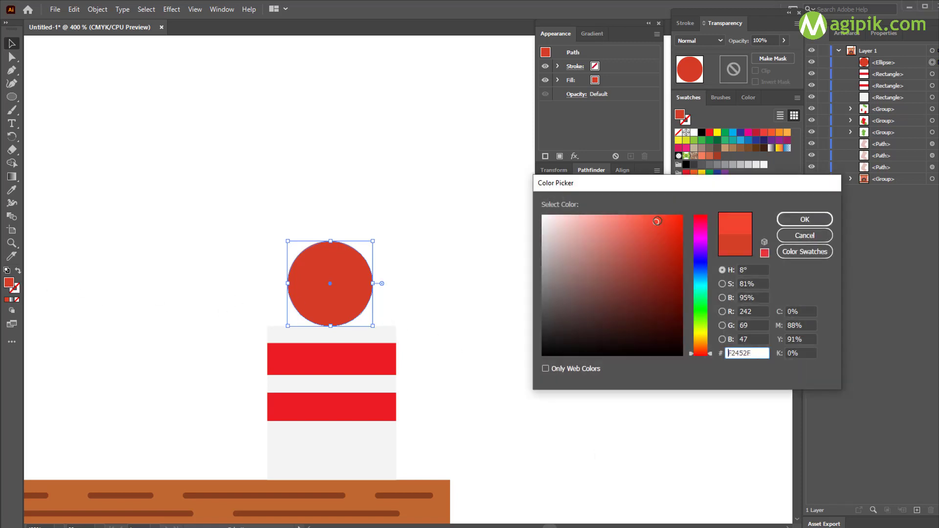
pyautogui.click(812, 219)
pyautogui.click(152, 198)
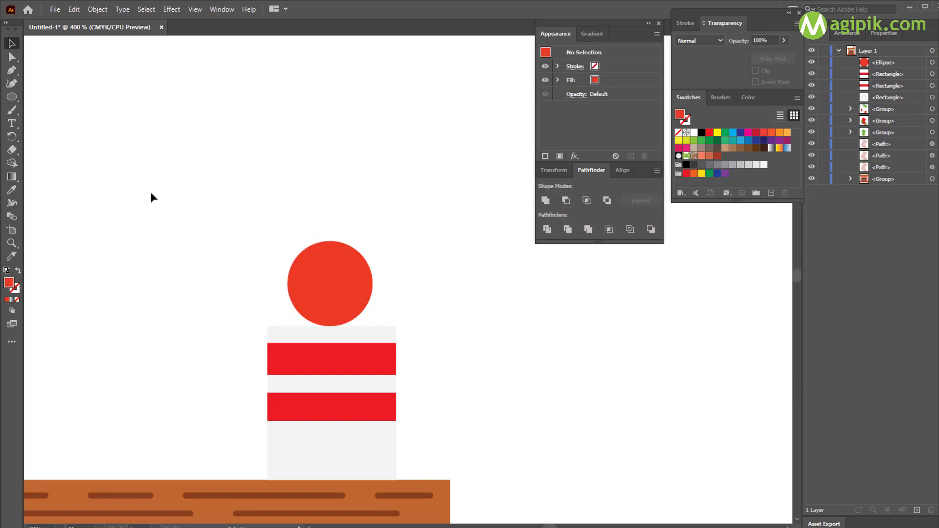
# Step: Turn the circle into a teardrop flame by converting its top anchor to a sharp point and narrowing and lowering its sides
pyautogui.click(328, 264)
pyautogui.click(12, 57)
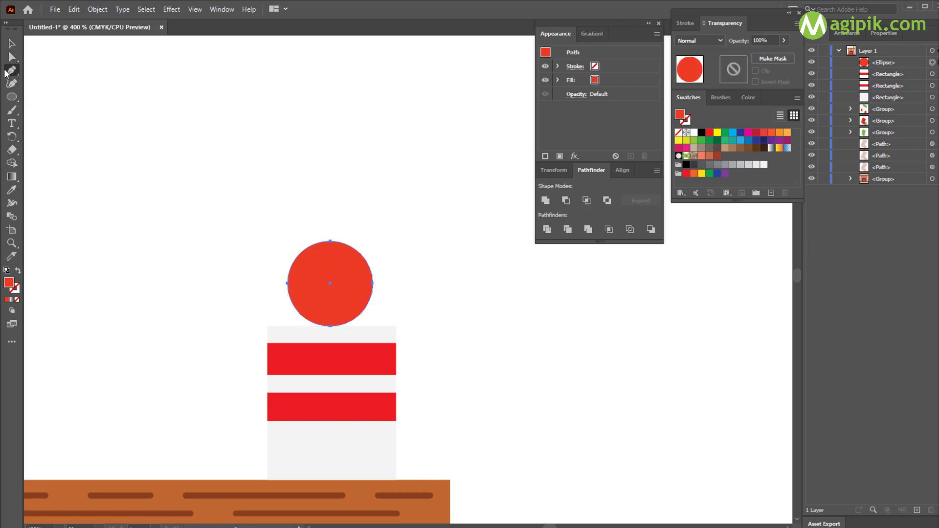
pyautogui.moveTo(6, 73); pyautogui.dragTo(34, 87)
pyautogui.click(332, 242)
pyautogui.press('a')
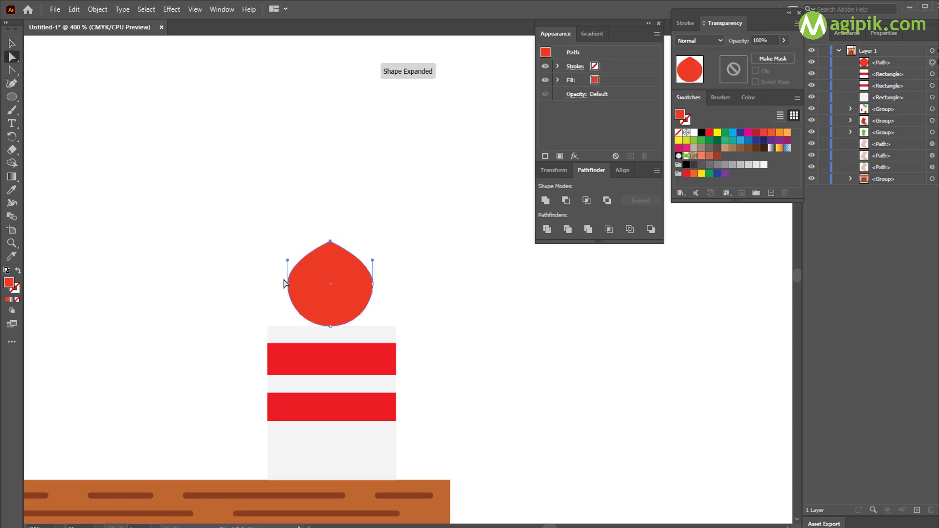
pyautogui.click(373, 284)
pyautogui.moveTo(373, 286)
pyautogui.mouseDown()
pyautogui.moveTo(370, 298)
pyautogui.moveTo(370, 281)
pyautogui.moveTo(361, 283)
pyautogui.mouseUp()
pyautogui.click(11, 44)
pyautogui.click(404, 275)
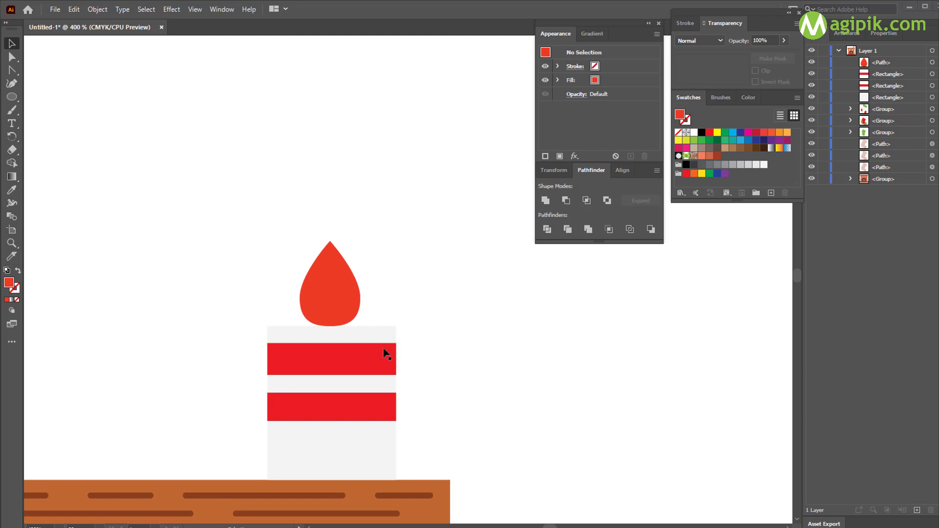
# Step: Refine the flame's outline by raising its two side anchors slightly and stretching the tip upward
pyautogui.click(341, 304)
pyautogui.press('a')
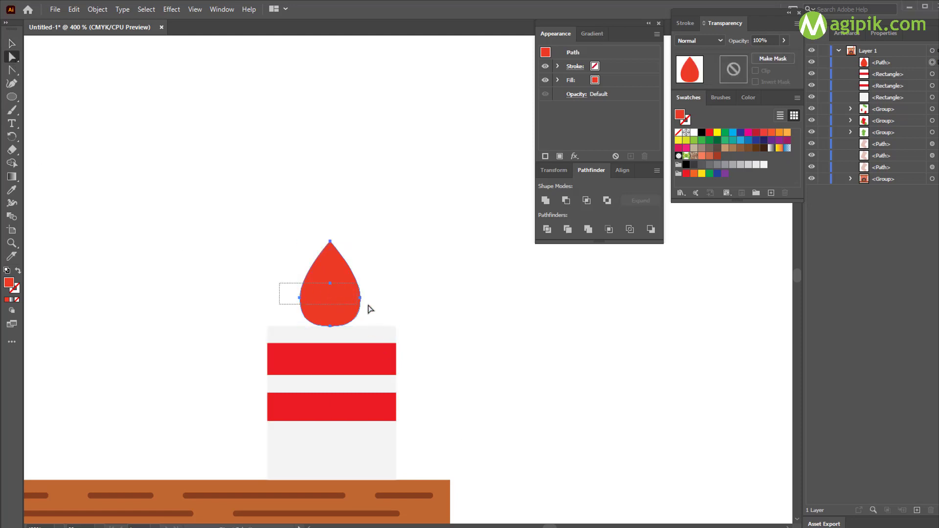
pyautogui.moveTo(360, 298); pyautogui.dragTo(362, 290)
pyautogui.moveTo(333, 244); pyautogui.dragTo(331, 228)
pyautogui.click(12, 43)
pyautogui.click(387, 213)
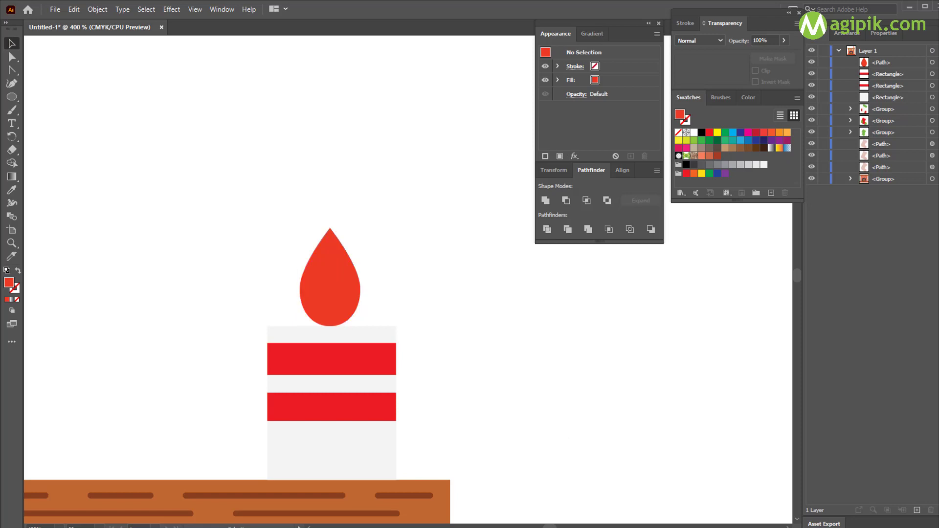
# Step: Duplicate the red flame in place and shrink the copy toward the flame's base
pyautogui.click(351, 279)
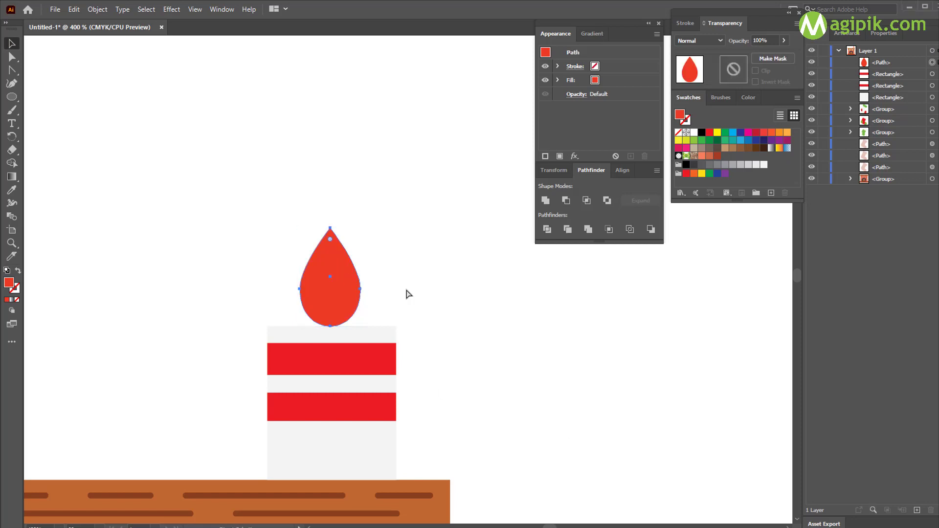
pyautogui.hotkey('ctrl', 'c')
pyautogui.hotkey('ctrl', 'f')
pyautogui.moveTo(330, 228); pyautogui.dragTo(332, 259)
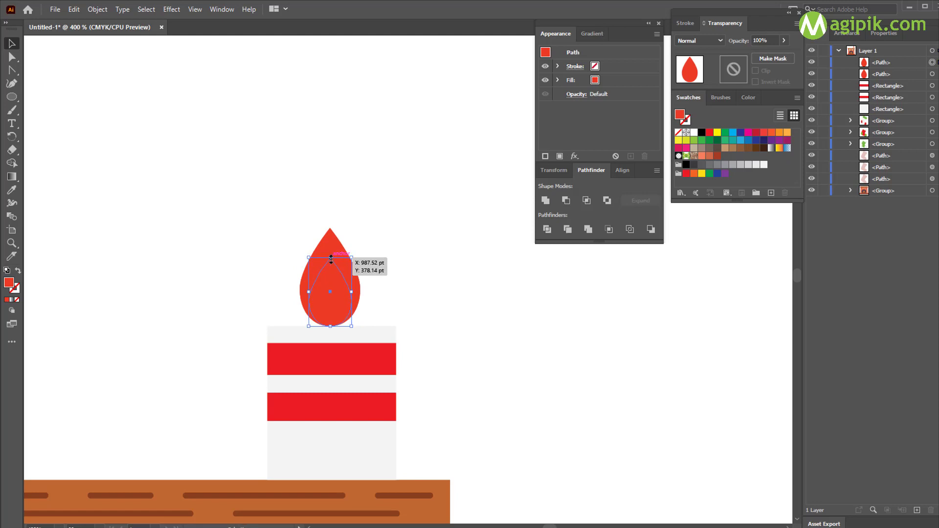
# Step: Fill the inner flame with the orange sampled from the fireplace fire, brightened to F98232
pyautogui.scroll(-2, 352, 276)
pyautogui.scroll(-2, 348, 343)
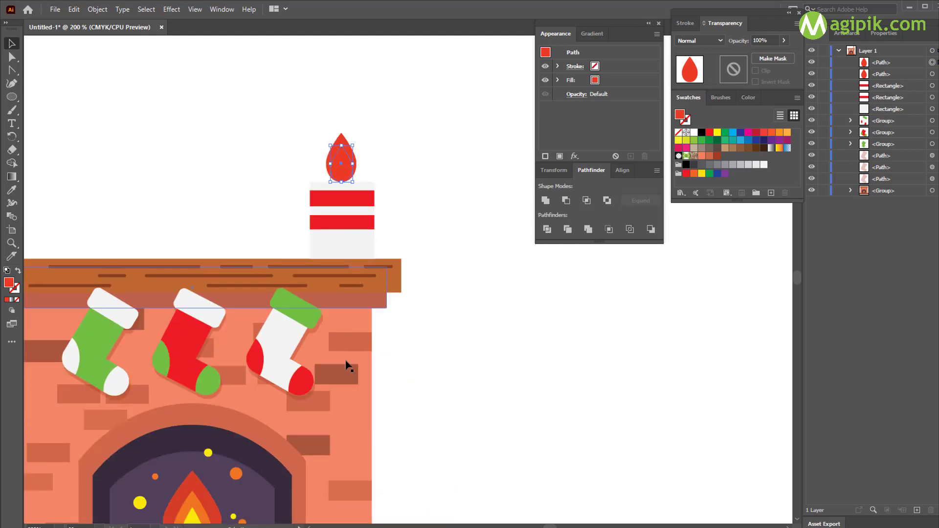
pyautogui.press('i')
pyautogui.click(199, 501)
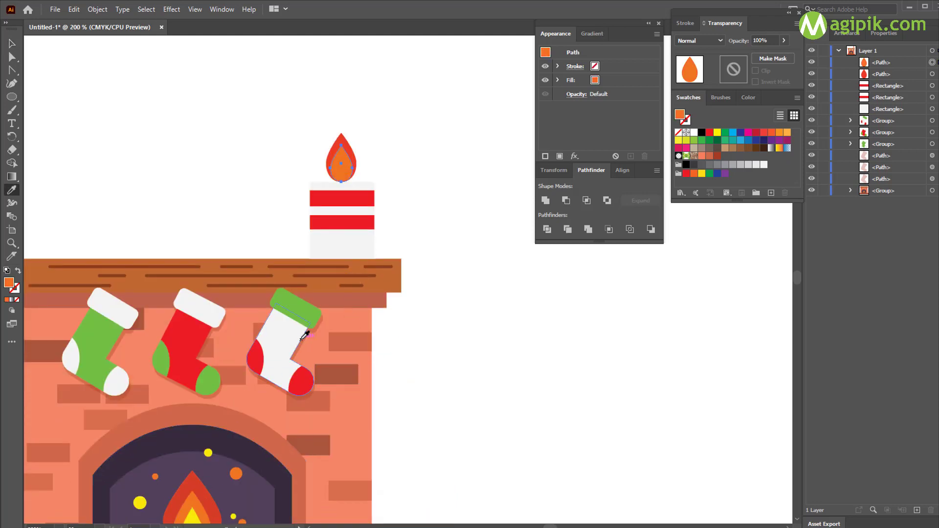
pyautogui.press('v')
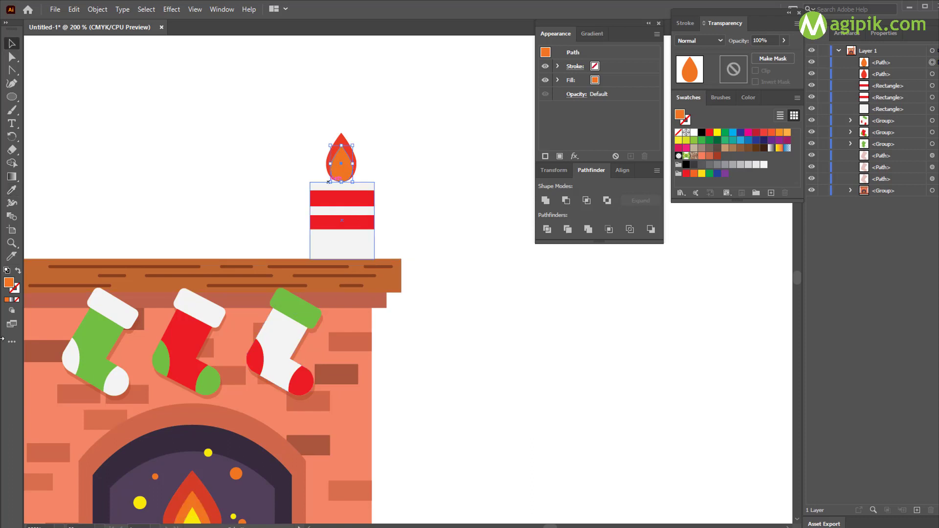
pyautogui.doubleClick(9, 286)
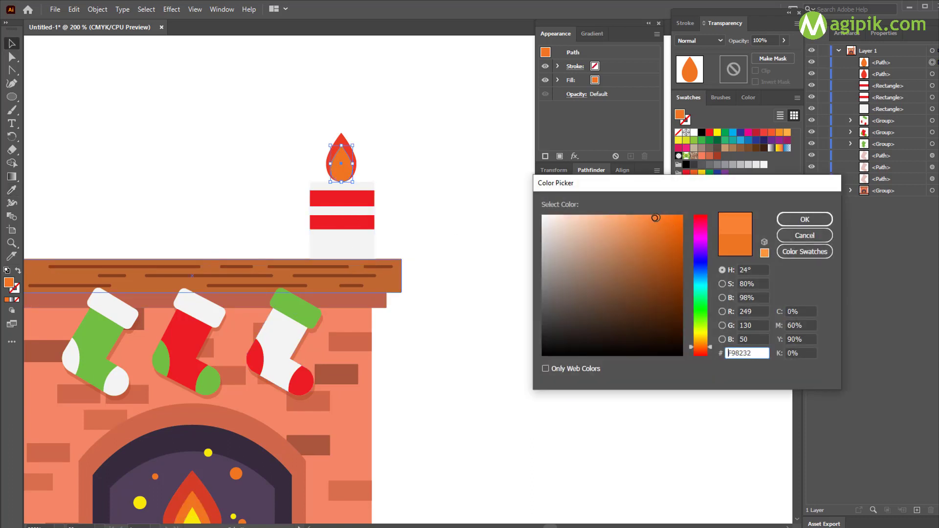
pyautogui.click(787, 225)
# Step: Duplicate the orange flame in place, shrink the copy toward its base and fill it with the fireplace fire's yellow
pyautogui.click(347, 174)
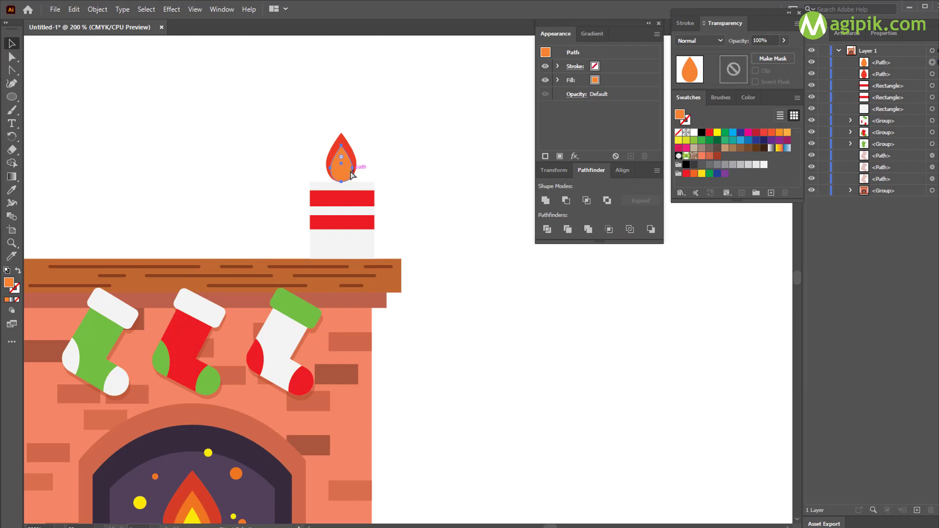
pyautogui.hotkey('ctrl', 'c')
pyautogui.hotkey('ctrl', 'f')
pyautogui.moveTo(341, 145); pyautogui.dragTo(342, 157)
pyautogui.press('i')
pyautogui.click(191, 516)
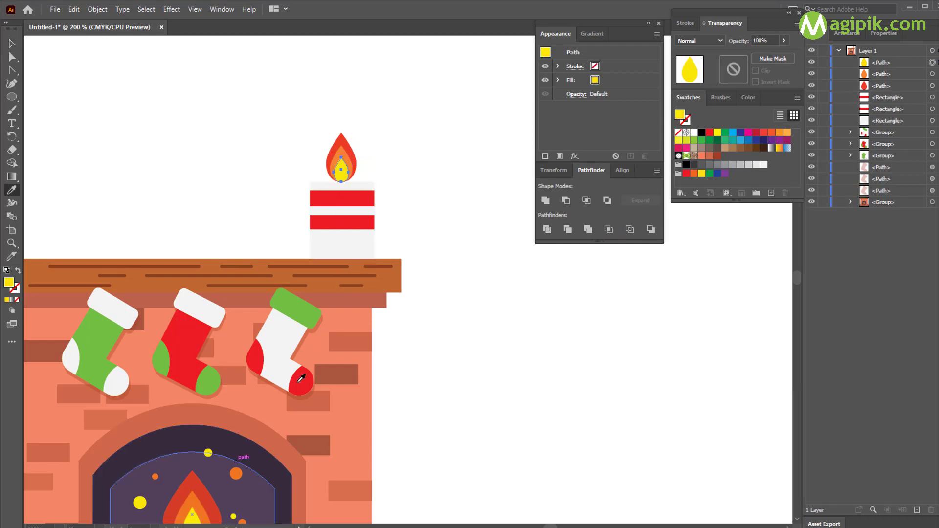
pyautogui.press('v')
pyautogui.click(445, 211)
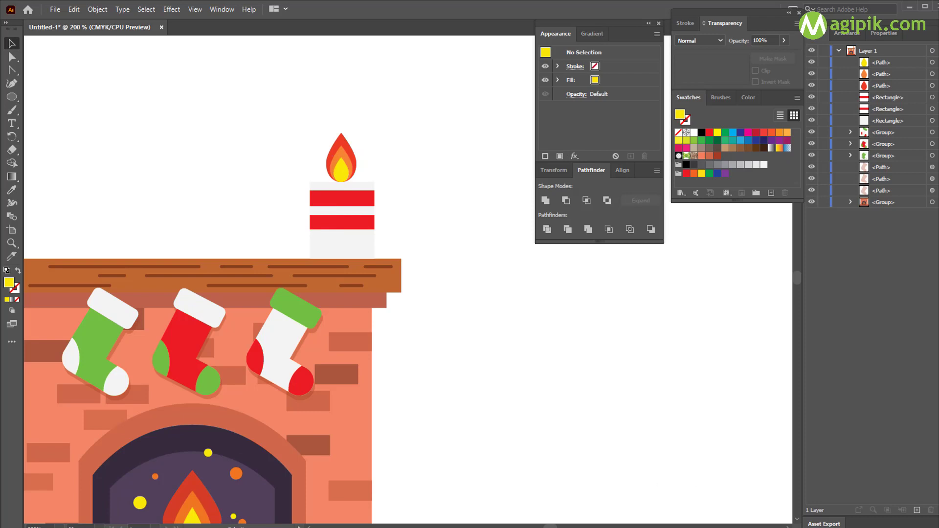
# Step: Lower the three flame shapes slightly into the candle's upper edge and send them to the back
pyautogui.scroll(3, 403, 215)
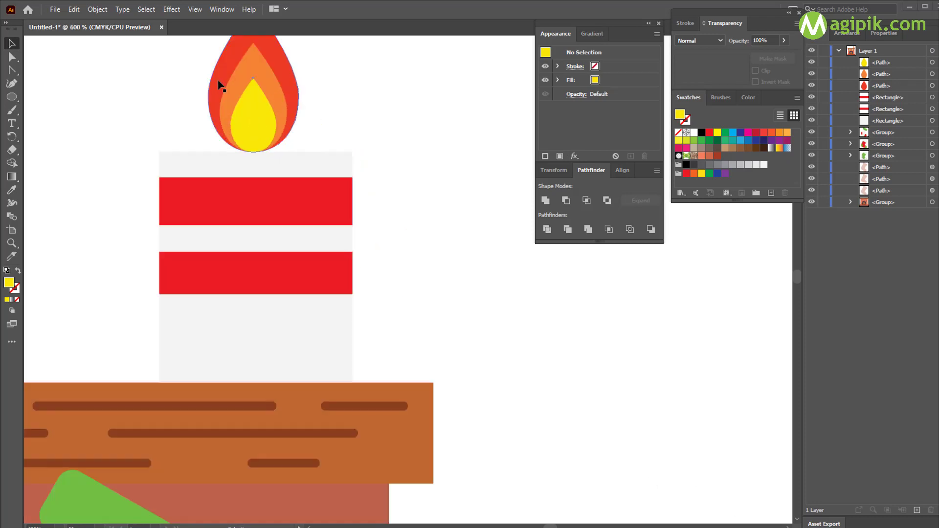
pyautogui.scroll(4, 206, 95)
pyautogui.hscroll(-3, 205, 96)
pyautogui.moveTo(232, 97); pyautogui.dragTo(373, 178)
pyautogui.moveTo(292, 179); pyautogui.dragTo(304, 198)
pyautogui.hotkey('ctrl', 'shift', '[')
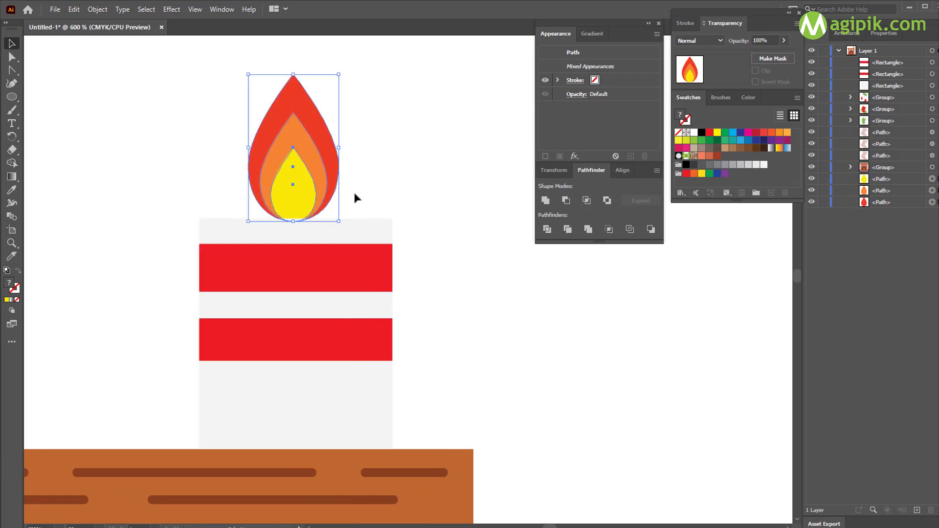
# Step: Duplicate the outer flame and the candle rectangle in place, offset the copies slightly to the right and merge them into one silhouette
pyautogui.click(353, 190)
pyautogui.click(337, 181)
pyautogui.keyDown('shift'); pyautogui.click(353, 226); pyautogui.keyUp('shift')
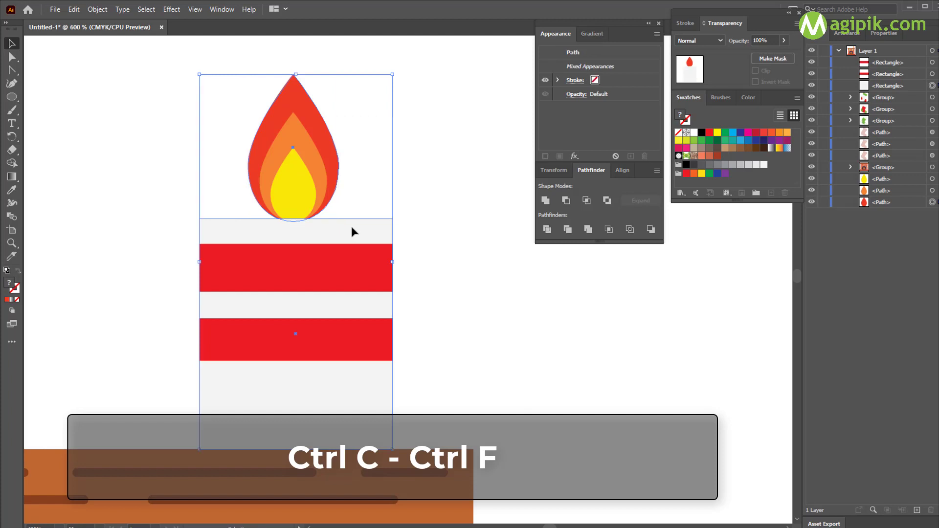
pyautogui.moveTo(352, 227); pyautogui.dragTo(367, 229)
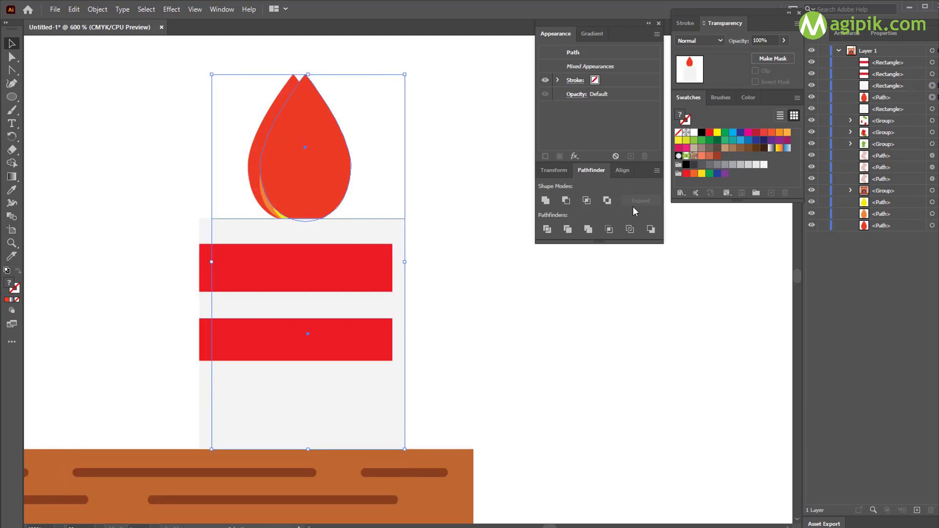
pyautogui.click(606, 202)
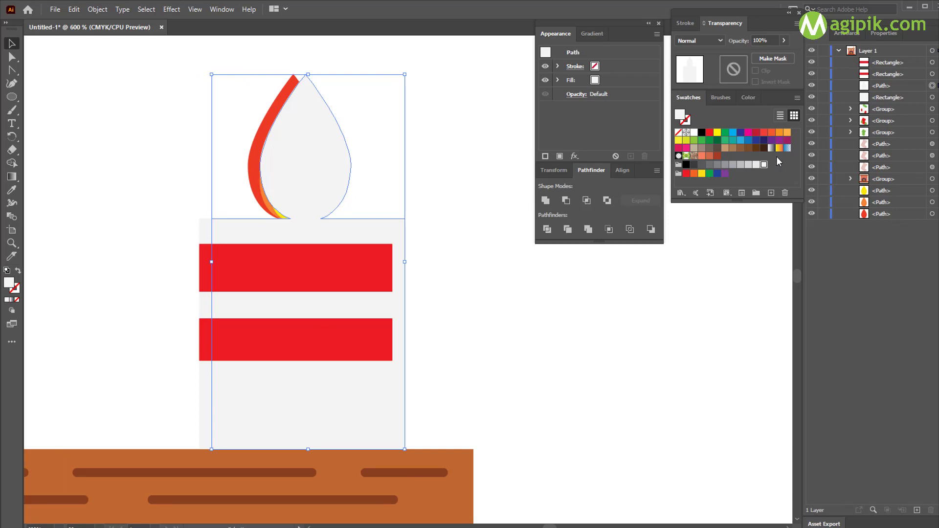
# Step: Fill the merged silhouette with dark purple and send it behind the candle and flame as a shadow
pyautogui.click(772, 141)
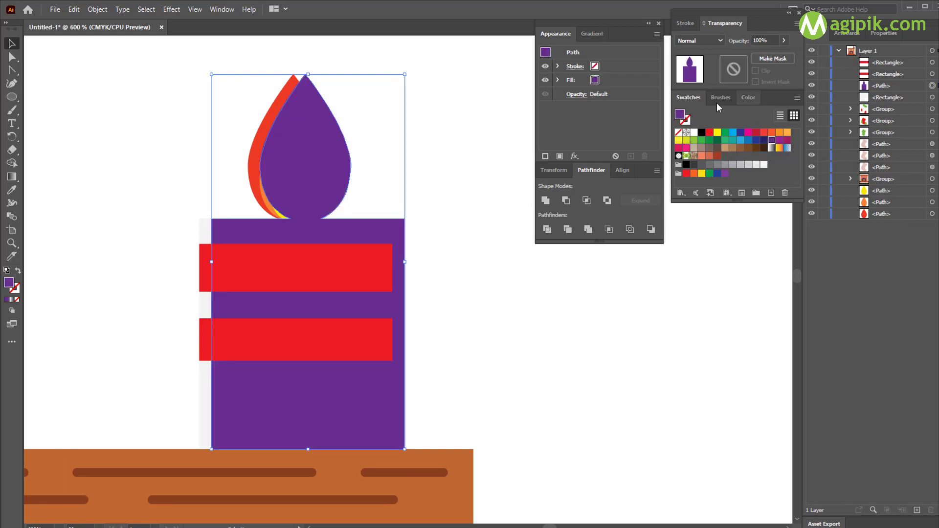
pyautogui.doubleClick(9, 283)
pyautogui.moveTo(636, 275); pyautogui.dragTo(636, 312)
pyautogui.click(797, 221)
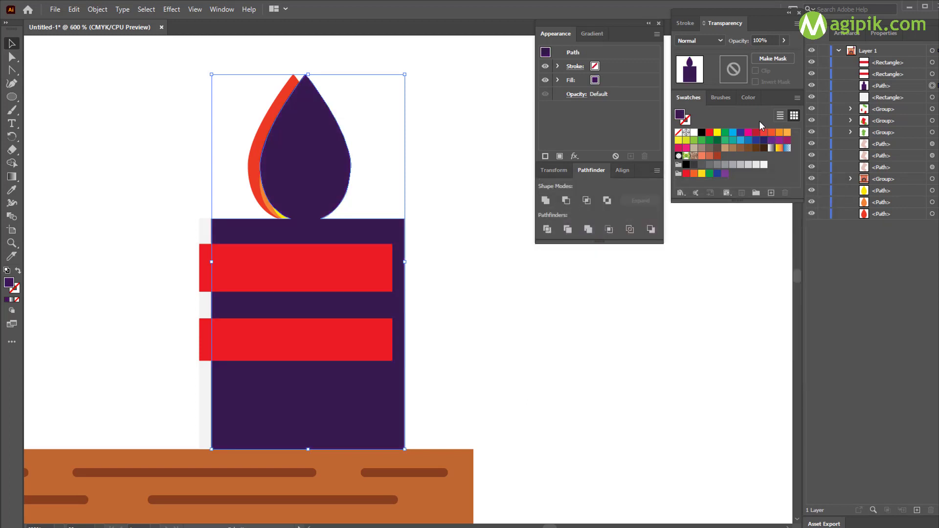
pyautogui.hotkey('ctrl', '[')
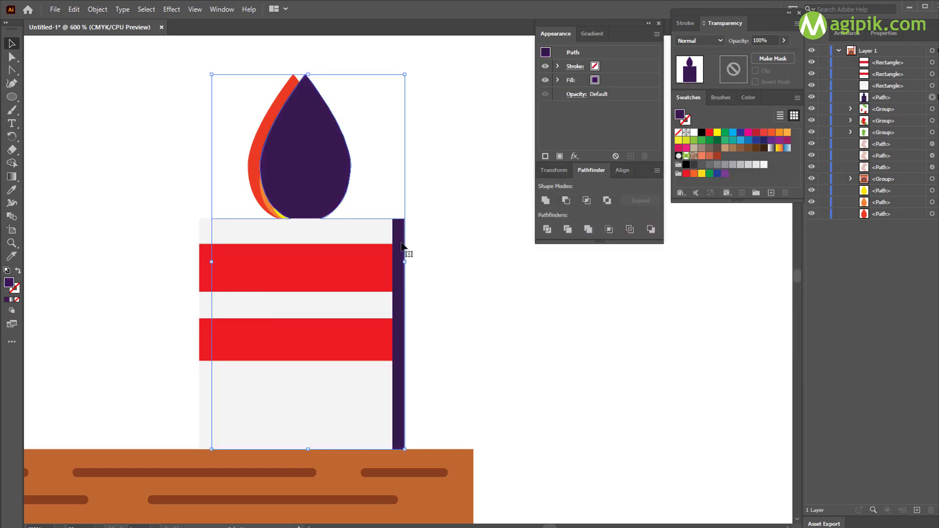
pyautogui.hotkey('ctrl', 'shift', '[')
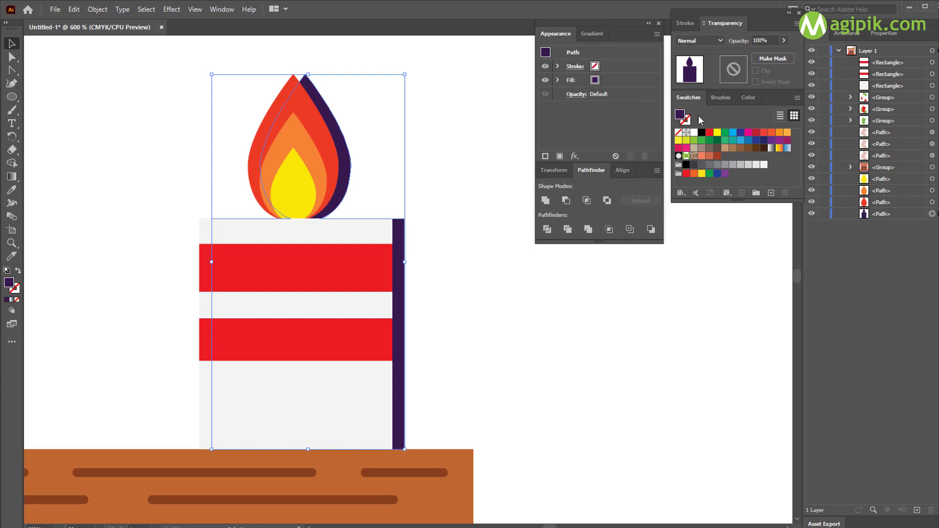
# Step: Set the candle shadow's opacity to 38% and shift it slightly downward
pyautogui.click(785, 40)
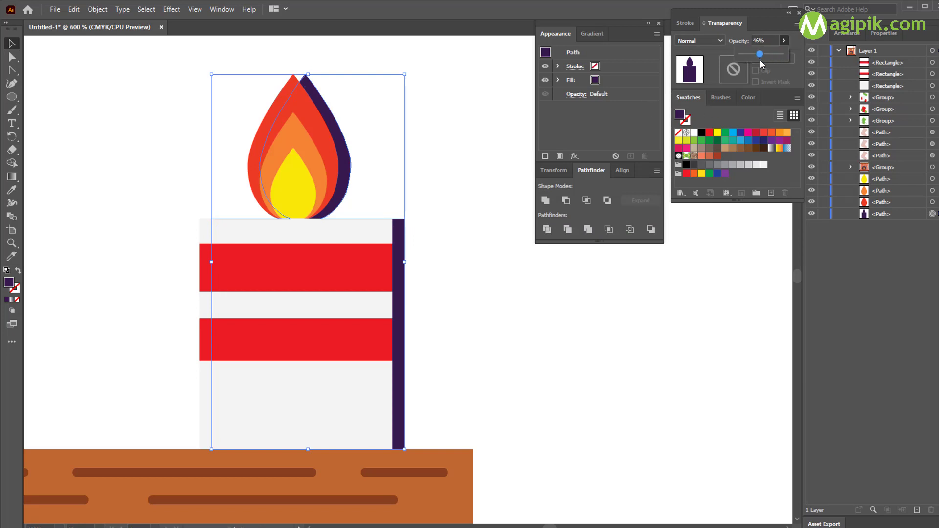
pyautogui.moveTo(761, 61)
pyautogui.mouseDown()
pyautogui.moveTo(763, 51)
pyautogui.moveTo(756, 55)
pyautogui.mouseUp()
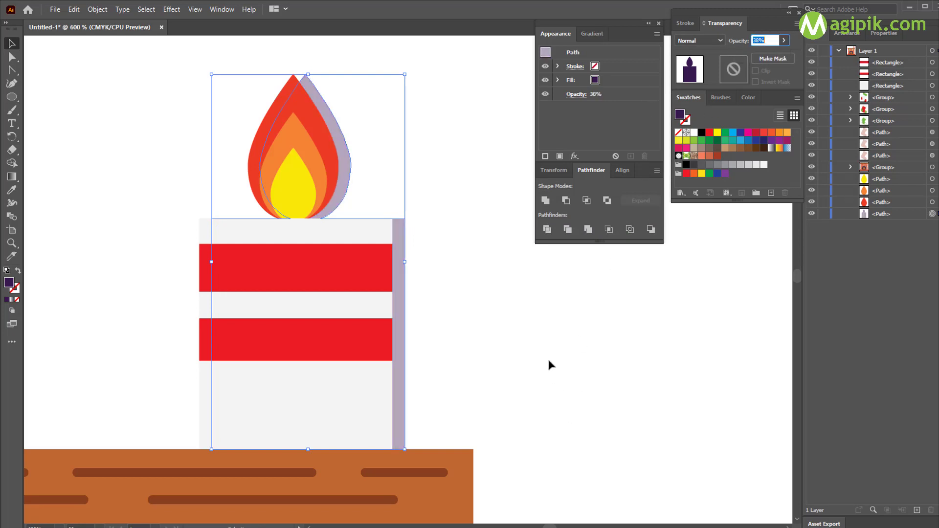
pyautogui.click(529, 338)
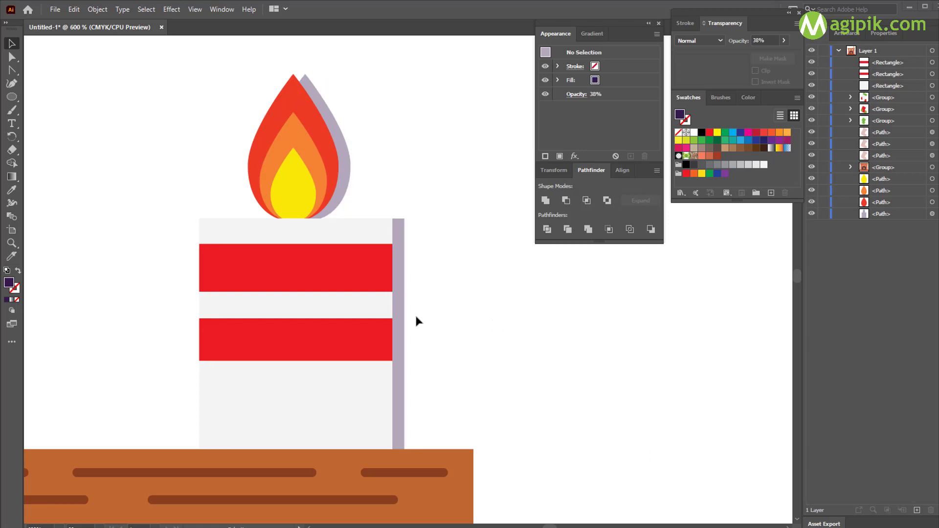
pyautogui.moveTo(400, 293); pyautogui.dragTo(401, 305)
pyautogui.click(428, 287)
pyautogui.scroll(-3, 427, 287)
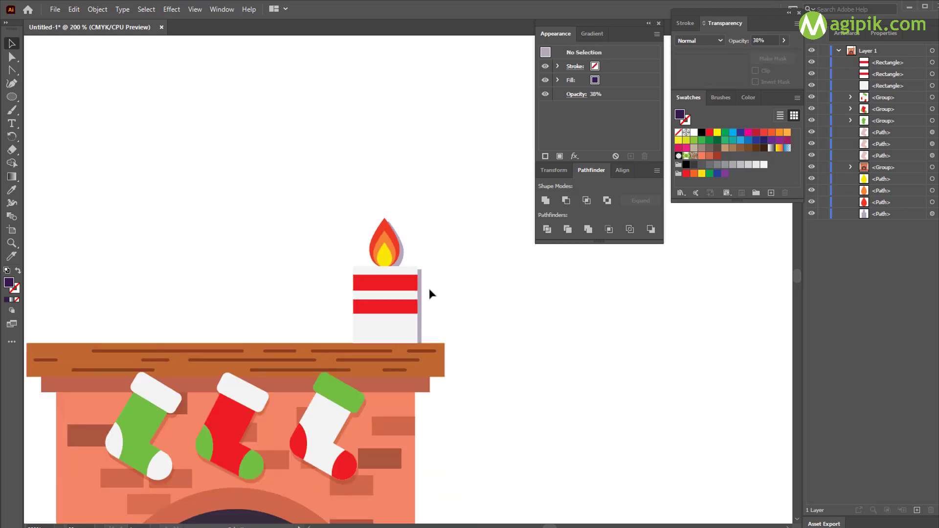
pyautogui.hscroll(-3, 429, 294)
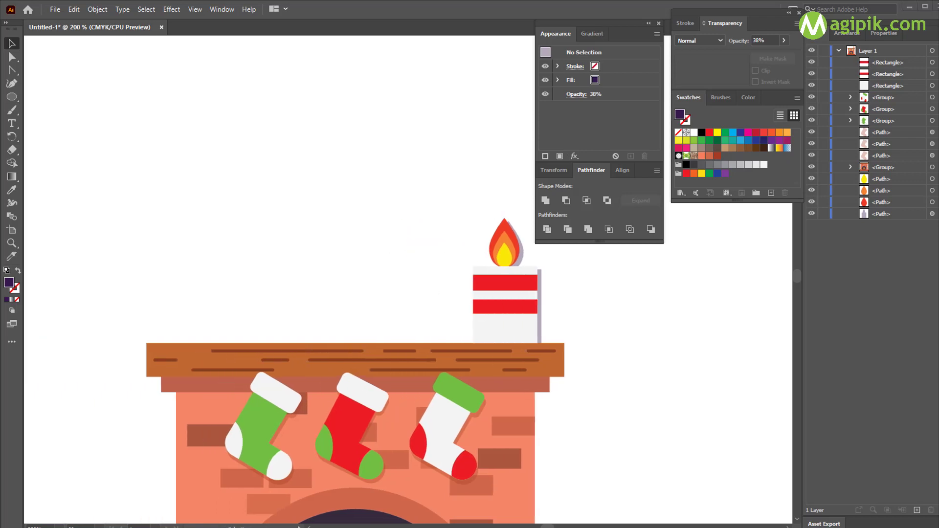
# Step: Copy the whole candle with its flame and shadow to the left end of the mantel
pyautogui.moveTo(436, 204); pyautogui.dragTo(224, 307)
pyautogui.moveTo(215, 309); pyautogui.dragTo(216, 313)
pyautogui.hscroll(-5, 240, 301)
pyautogui.hotkey('ctrl', '+')
pyautogui.hotkey('ctrl', '+')
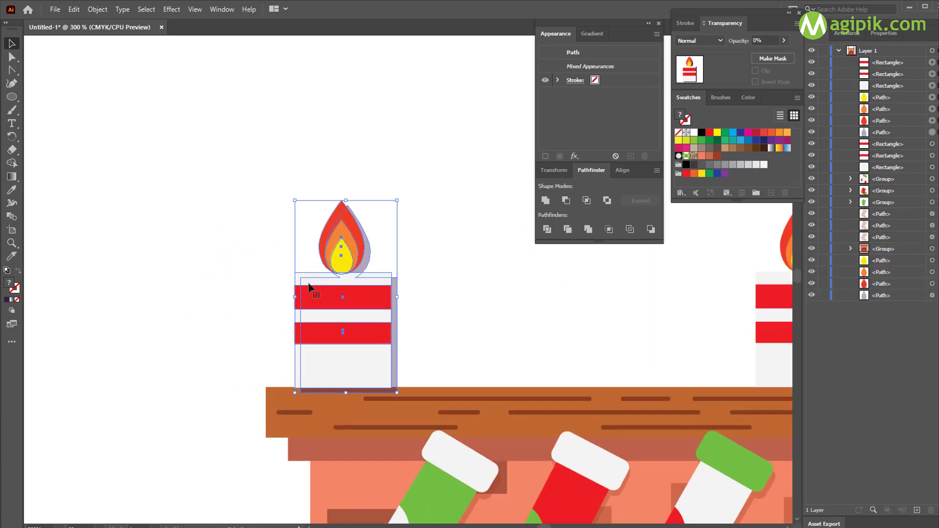
pyautogui.click(495, 301)
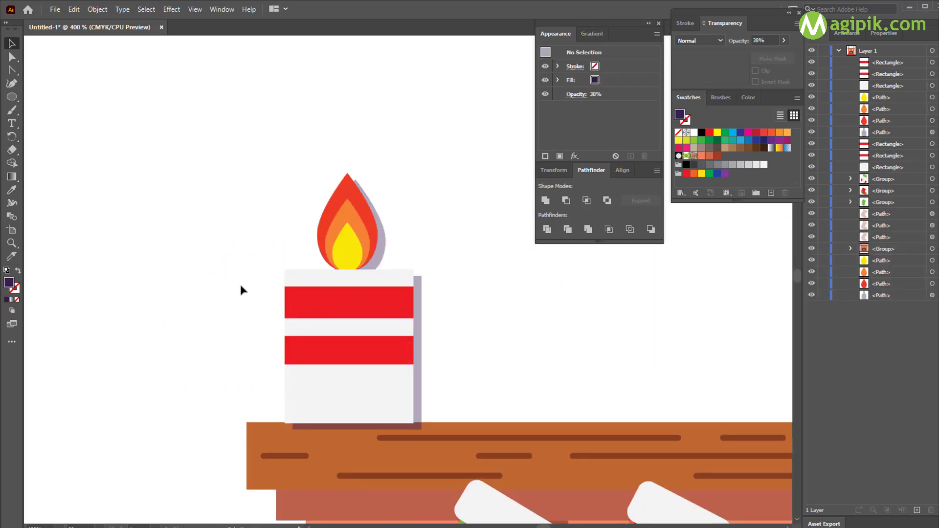
# Step: Narrow the copied candle's body and red stripes to about half their width, keeping the left edge fixed
pyautogui.moveTo(290, 392); pyautogui.dragTo(291, 392)
pyautogui.moveTo(413, 347); pyautogui.dragTo(348, 349)
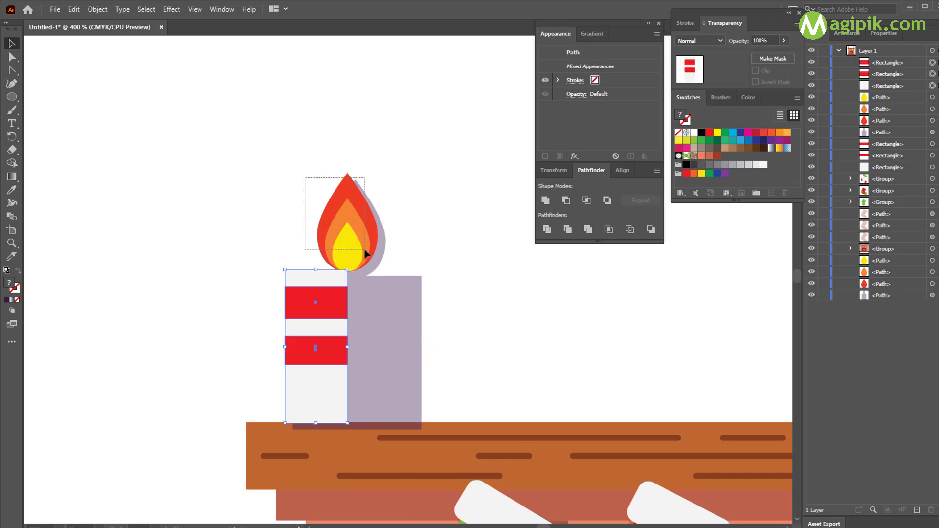
# Step: Centre the flame on top of the narrowed candle and shrink it to about half its size
pyautogui.moveTo(364, 252); pyautogui.dragTo(318, 257)
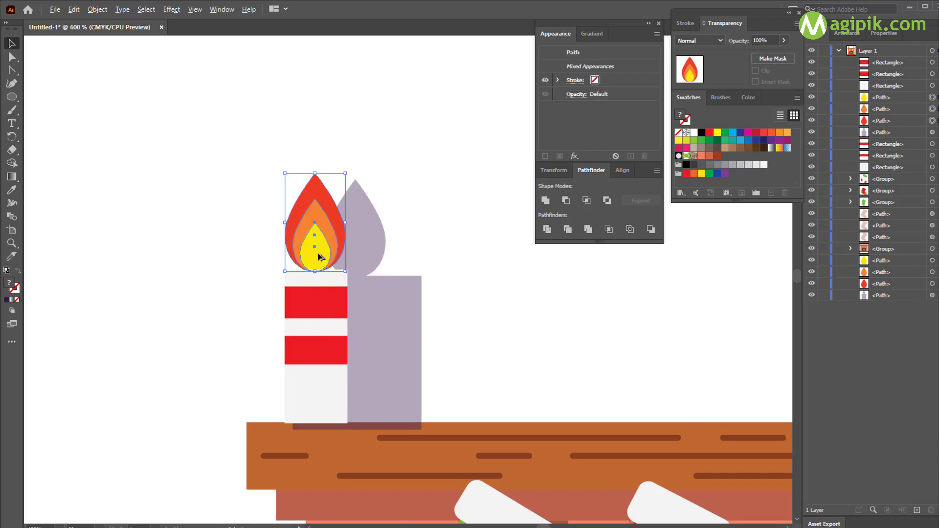
pyautogui.scroll(2, 318, 257)
pyautogui.moveTo(304, 98); pyautogui.dragTo(304, 193)
pyautogui.click(505, 267)
pyautogui.scroll(-6, 392, 327)
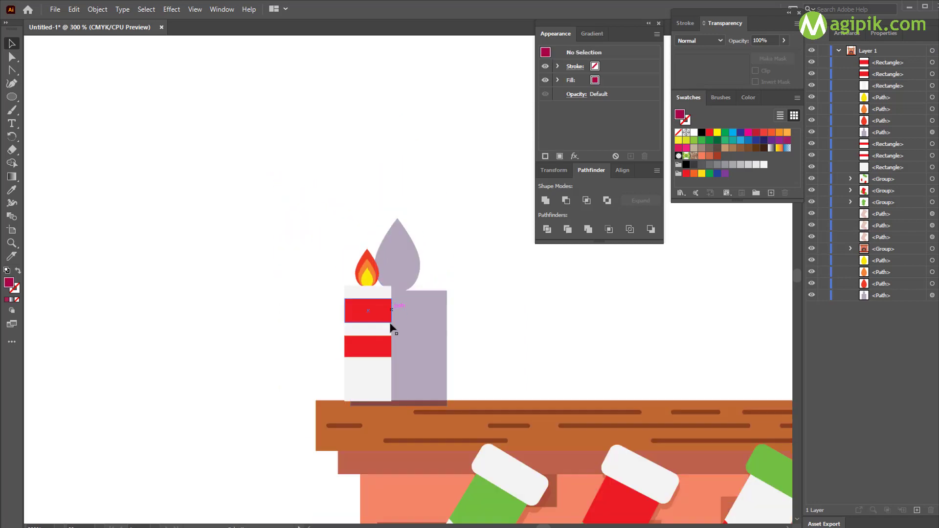
pyautogui.hscroll(-1, 448, 327)
pyautogui.hscroll(3, 418, 326)
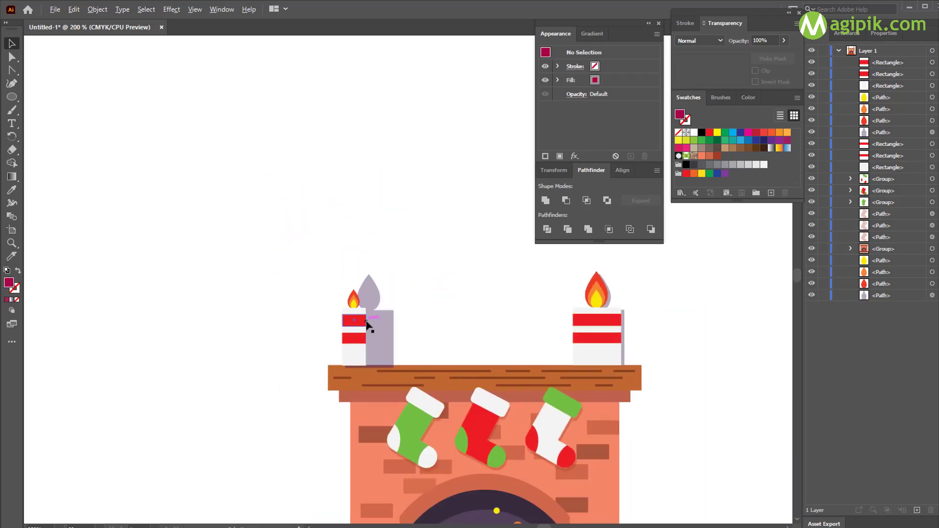
pyautogui.scroll(2, 368, 322)
# Step: Group the small flame's three shapes and move the group aside, up and left of the candle
pyautogui.click(348, 285)
pyautogui.keyDown('shift'); pyautogui.click(402, 361); pyautogui.keyUp('shift')
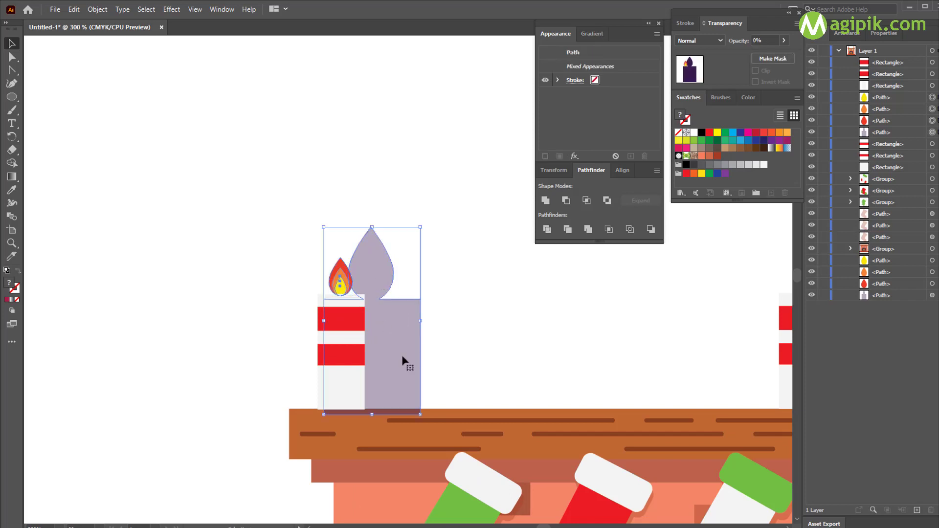
pyautogui.keyDown('shift'); pyautogui.click(373, 380); pyautogui.keyUp('shift')
pyautogui.hotkey('ctrl', 'g')
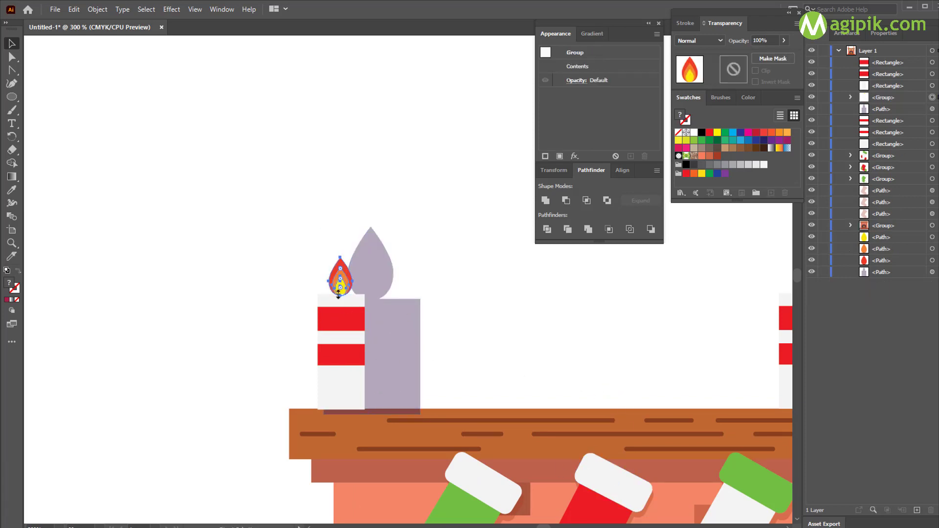
pyautogui.moveTo(318, 268); pyautogui.dragTo(206, 221)
pyautogui.click(341, 300)
pyautogui.moveTo(341, 295); pyautogui.dragTo(313, 237)
# Step: Move the oversized shadow off the left candle and delete it
pyautogui.scroll(-2, 368, 225)
pyautogui.hscroll(1, 369, 227)
pyautogui.click(338, 283)
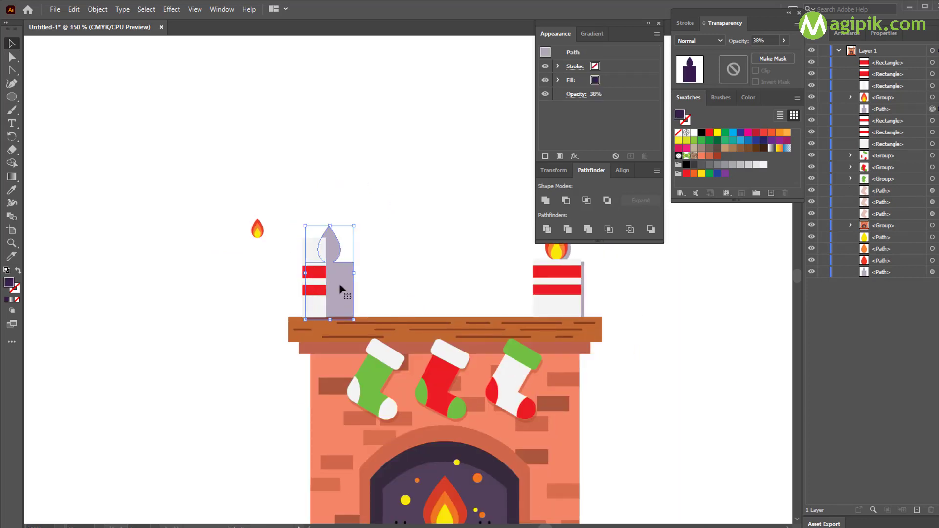
pyautogui.moveTo(340, 274); pyautogui.dragTo(389, 193)
pyautogui.press('Delete')
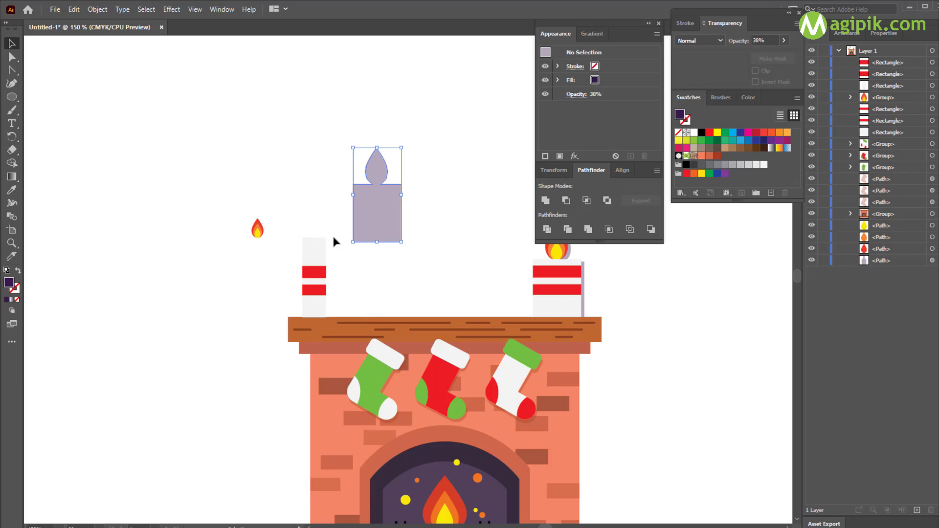
# Step: Widen the left candle's body and stripes slightly, and extend the white body upward to make the candle taller
pyautogui.moveTo(298, 214); pyautogui.dragTo(336, 284)
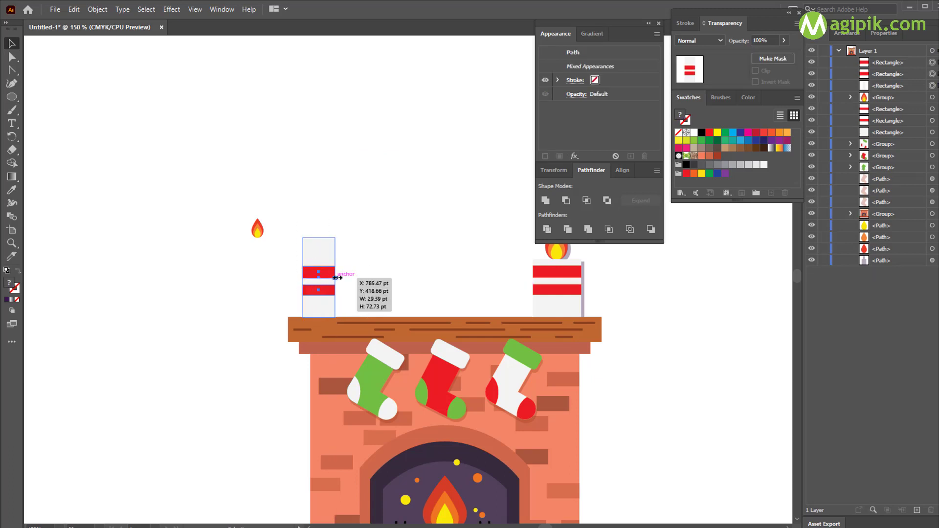
pyautogui.click(360, 241)
pyautogui.scroll(2, 348, 245)
pyautogui.hscroll(1, 292, 300)
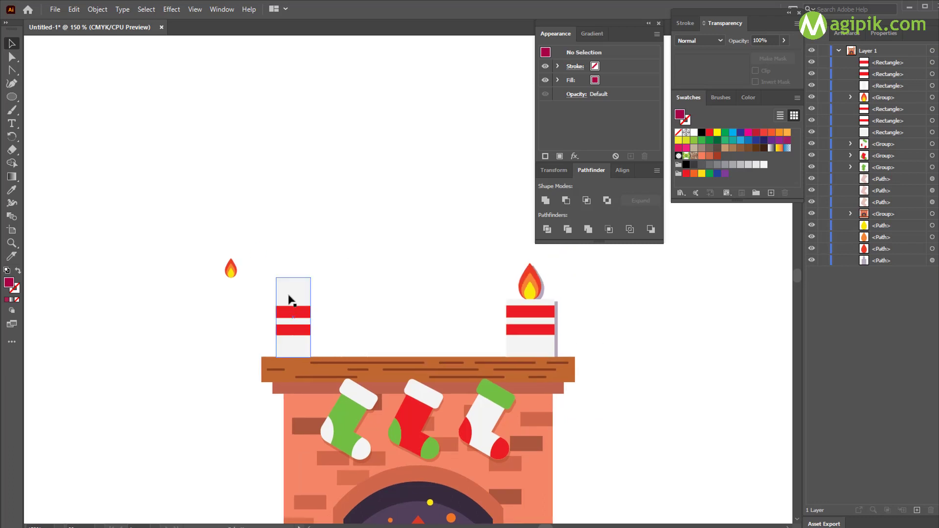
pyautogui.click(290, 299)
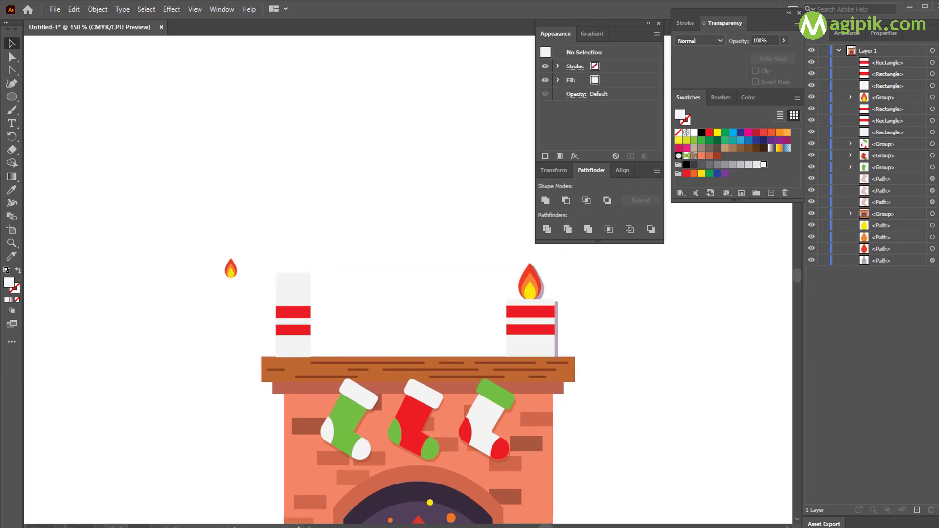
pyautogui.moveTo(280, 267); pyautogui.dragTo(313, 318)
pyautogui.click(304, 225)
pyautogui.click(302, 279)
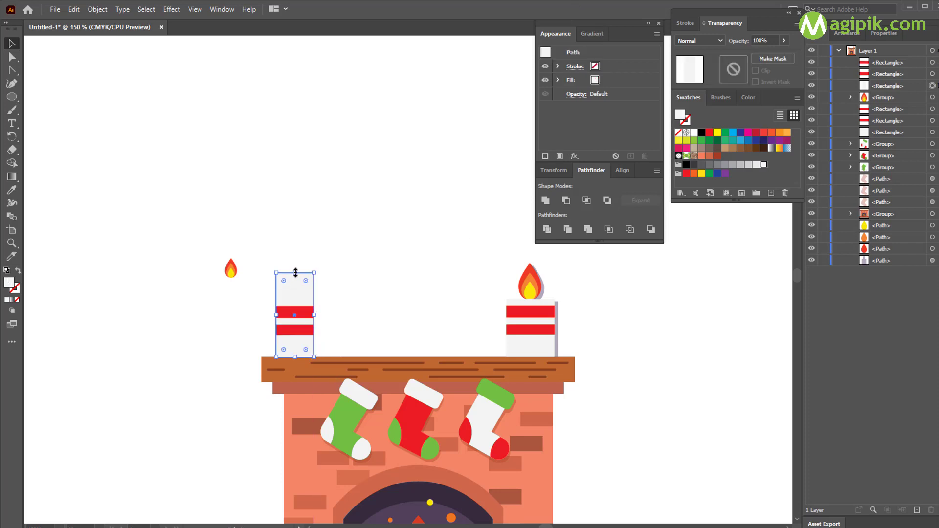
pyautogui.moveTo(295, 273); pyautogui.dragTo(296, 268)
pyautogui.scroll(4, 276, 308)
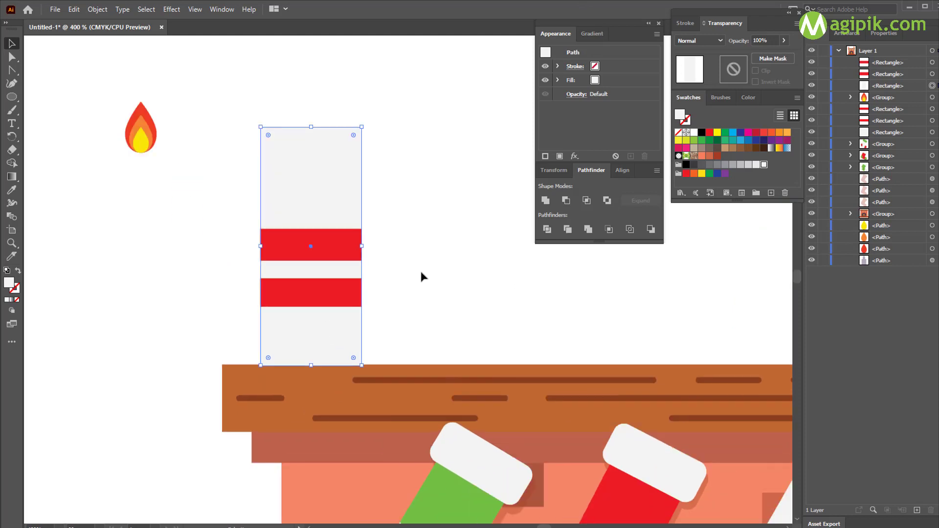
# Step: Copy the lower red stripe down near the candle's base and align the stripes with the white body
pyautogui.click(321, 295)
pyautogui.moveTo(321, 294); pyautogui.dragTo(321, 339)
pyautogui.keyDown('shift'); pyautogui.click(325, 315); pyautogui.keyUp('shift')
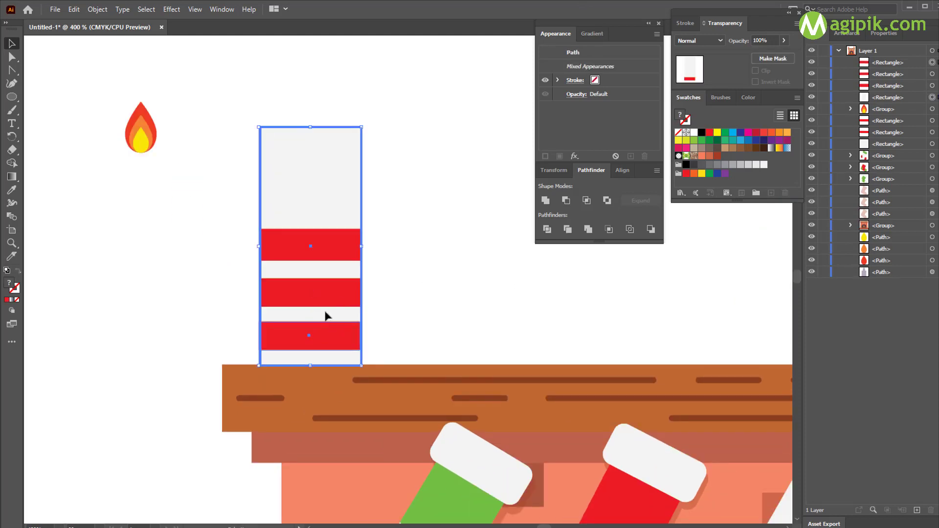
pyautogui.click(554, 171)
pyautogui.click(624, 170)
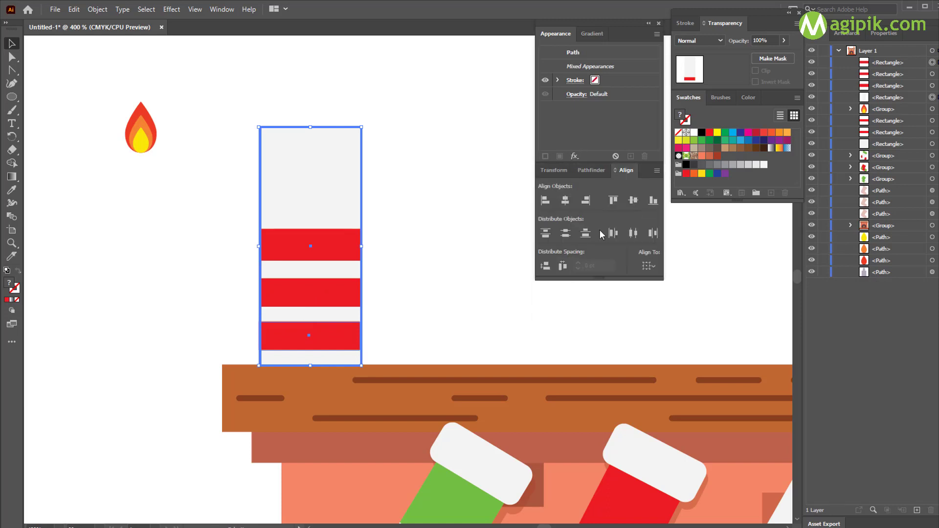
pyautogui.click(439, 255)
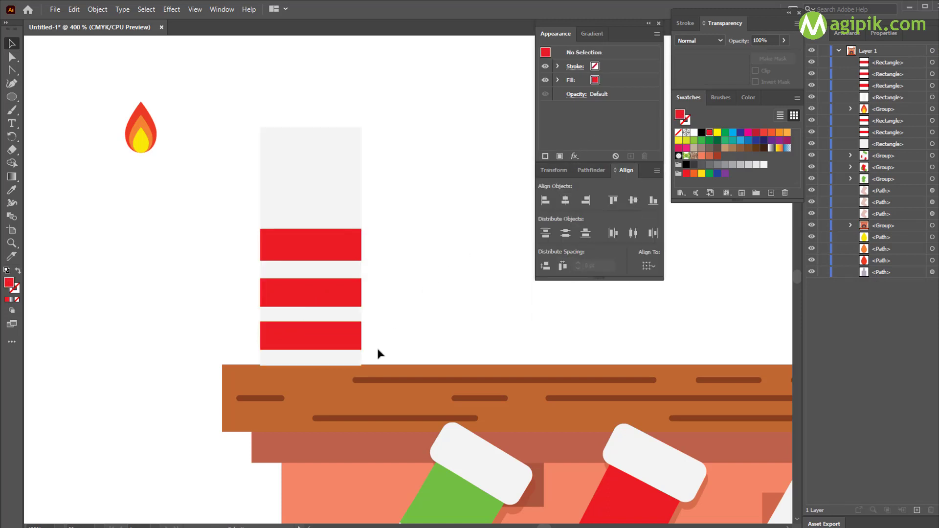
pyautogui.moveTo(296, 76); pyautogui.dragTo(295, 358)
pyautogui.scroll(3, 336, 359)
pyautogui.scroll(-3, 295, 359)
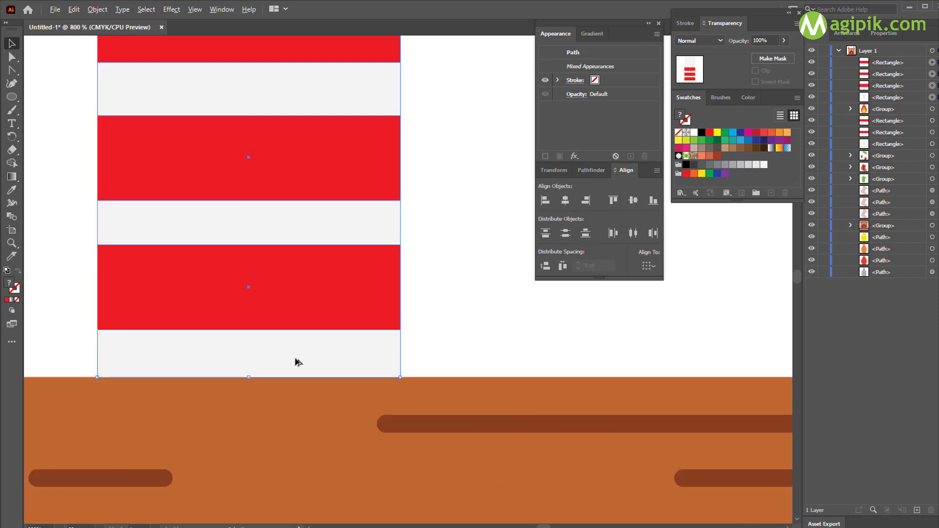
pyautogui.scroll(2, 386, 317)
pyautogui.click(386, 316)
pyautogui.hscroll(-4, 392, 312)
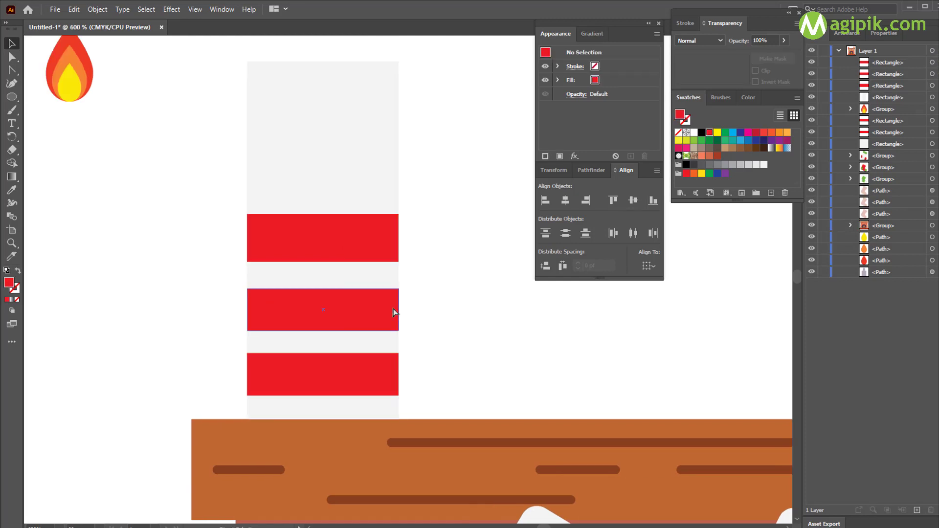
# Step: Duplicate the top red stripe twice upward, filling the upper part of the left candle
pyautogui.scroll(2, 373, 307)
pyautogui.click(372, 296)
pyautogui.moveTo(372, 296); pyautogui.dragTo(373, 226)
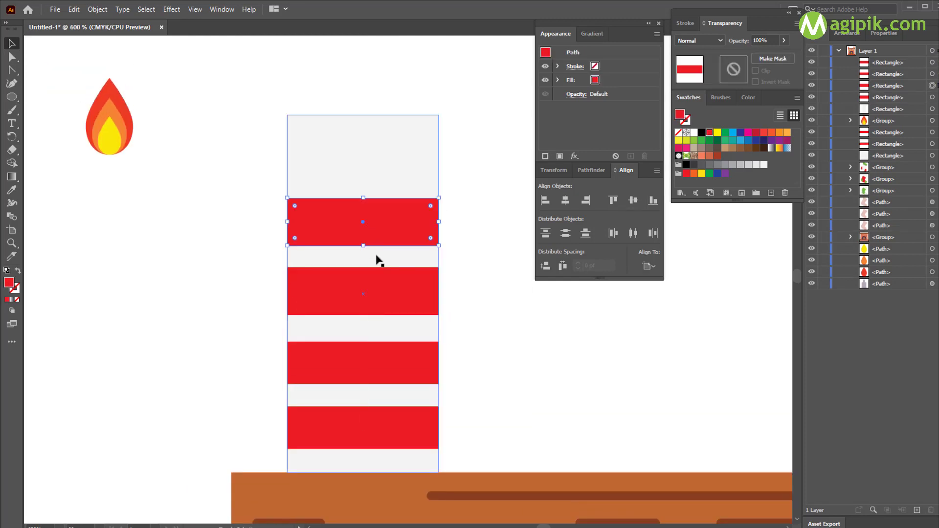
pyautogui.keyDown('shift'); pyautogui.click(377, 255); pyautogui.keyUp('shift')
pyautogui.click(453, 247)
pyautogui.moveTo(394, 229); pyautogui.dragTo(397, 174)
# Step: Slant all five red stripes by raising only their right-hand anchor points, leaving the white body straight
pyautogui.click(379, 220)
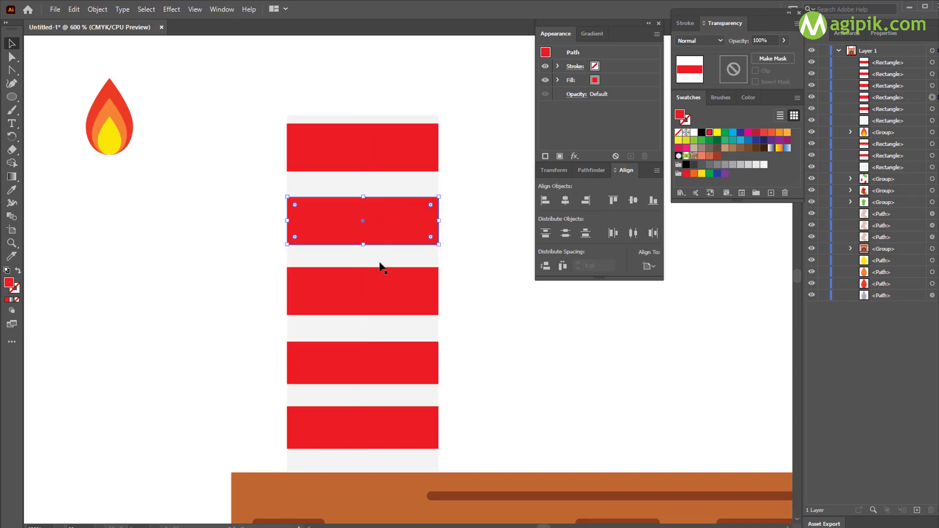
pyautogui.keyDown('shift'); pyautogui.click(380, 154); pyautogui.keyUp('shift')
pyautogui.keyDown('shift'); pyautogui.click(389, 294); pyautogui.keyUp('shift')
pyautogui.keyDown('shift'); pyautogui.click(397, 367); pyautogui.keyUp('shift')
pyautogui.keyDown('shift'); pyautogui.click(401, 426); pyautogui.keyUp('shift')
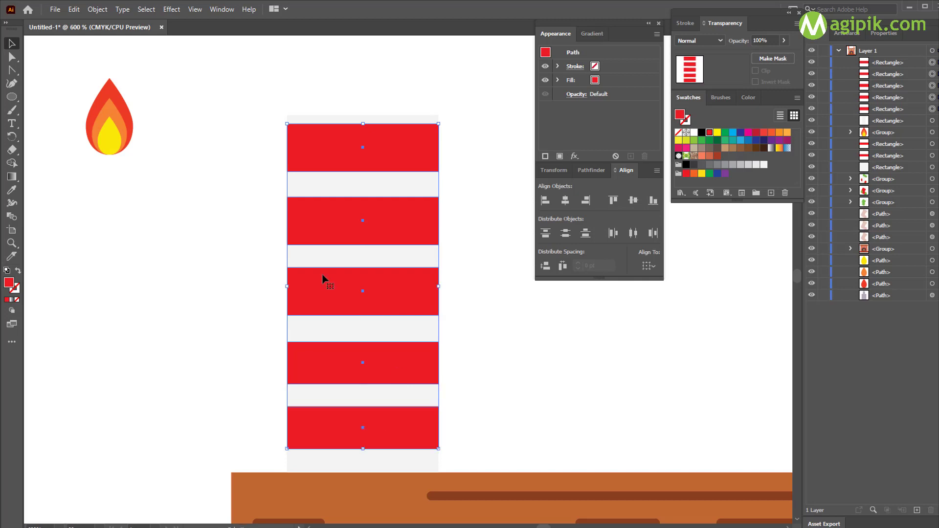
pyautogui.click(12, 57)
pyautogui.moveTo(426, 91); pyautogui.dragTo(467, 471)
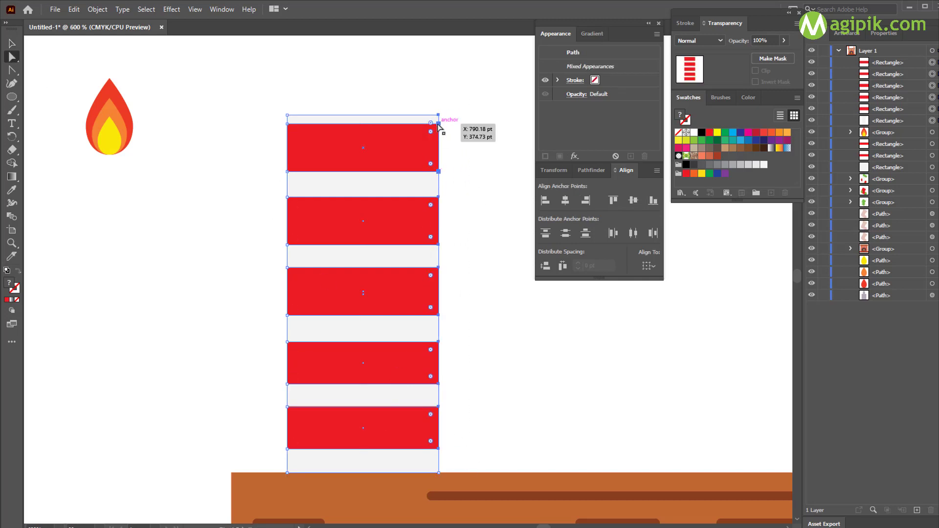
pyautogui.keyDown('shift'); pyautogui.click(439, 115); pyautogui.keyUp('shift')
pyautogui.moveTo(438, 124); pyautogui.dragTo(439, 93)
pyautogui.click(13, 44)
pyautogui.scroll(-2, 438, 252)
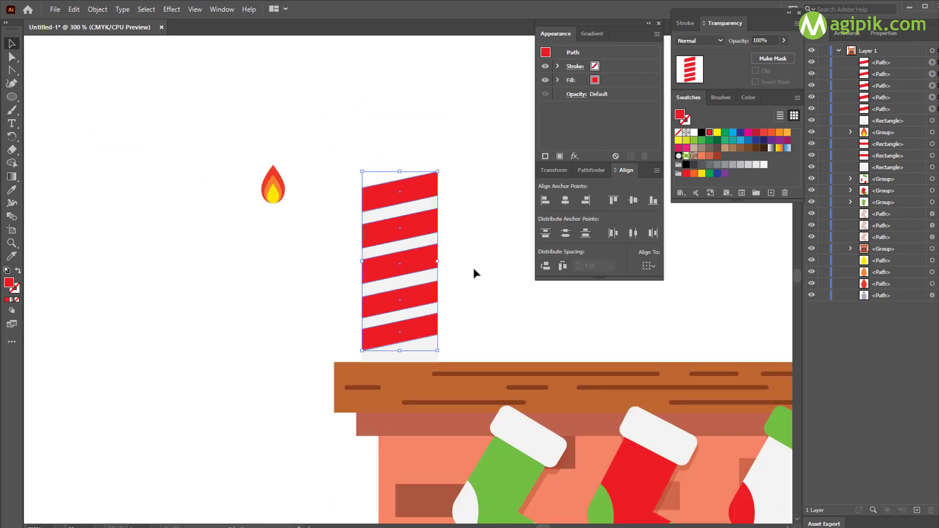
pyautogui.click(473, 269)
pyautogui.hscroll(1, 446, 265)
# Step: Move the five slanted stripes down together so they fit within the candle body, with the lowest stripe meeting the mantel
pyautogui.click(377, 355)
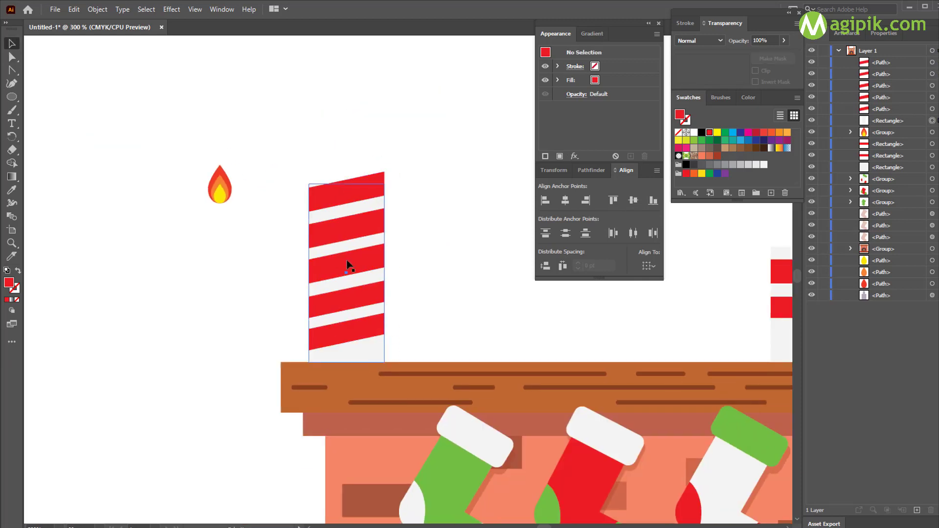
pyautogui.moveTo(368, 146); pyautogui.dragTo(388, 346)
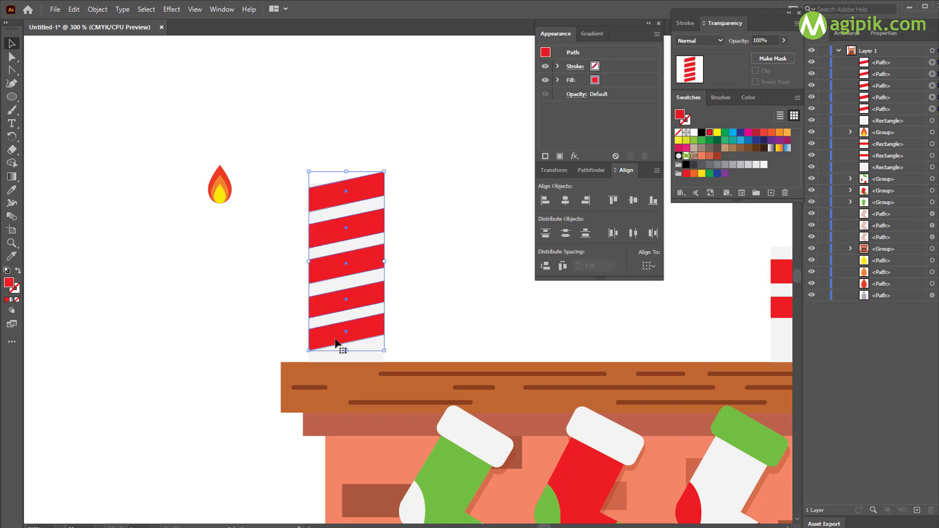
pyautogui.scroll(4, 336, 342)
pyautogui.moveTo(329, 254); pyautogui.dragTo(328, 295)
pyautogui.scroll(-3, 328, 295)
pyautogui.scroll(1, 327, 294)
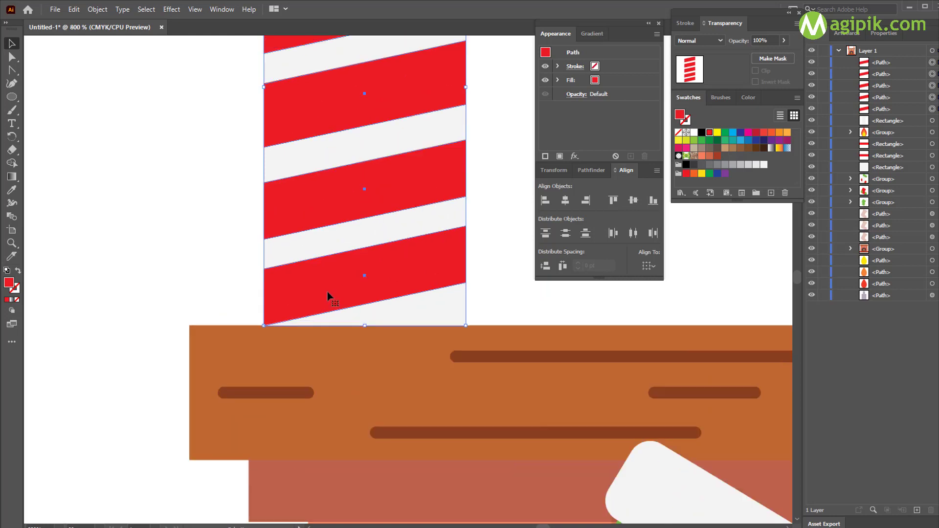
pyautogui.moveTo(327, 292); pyautogui.dragTo(326, 291)
pyautogui.scroll(-1, 327, 292)
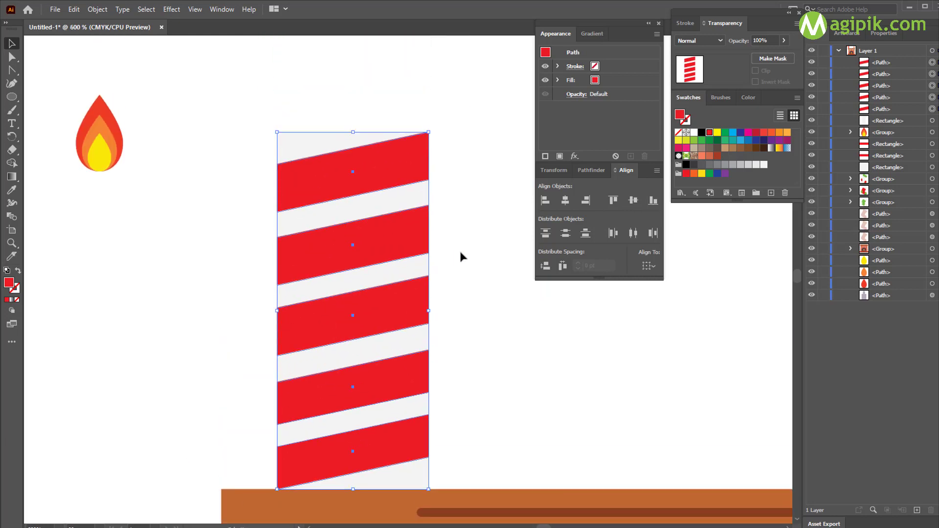
pyautogui.click(460, 249)
# Step: Place the grouped flame on top of the striped candle and enlarge it slightly
pyautogui.click(100, 147)
pyautogui.scroll(2, 94, 209)
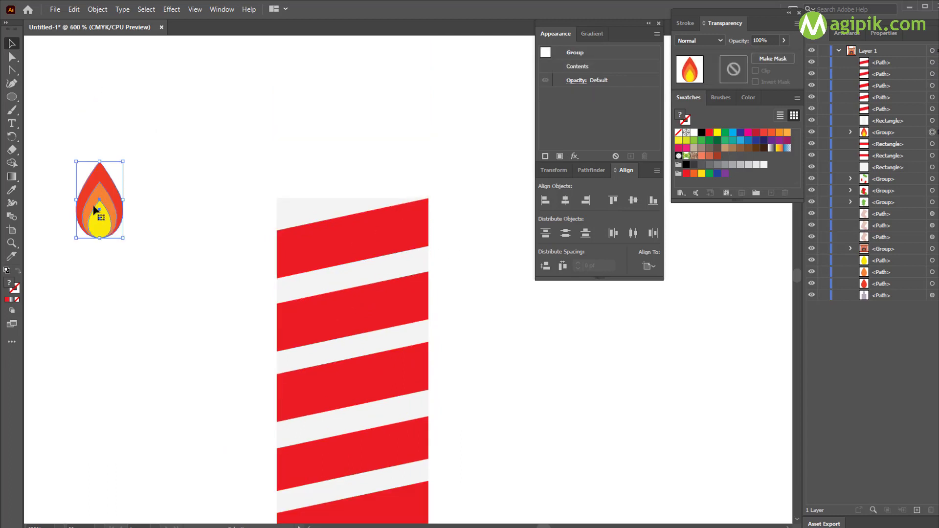
pyautogui.moveTo(94, 209); pyautogui.dragTo(344, 175)
pyautogui.moveTo(349, 116); pyautogui.dragTo(351, 110)
pyautogui.click(444, 150)
pyautogui.scroll(-3, 445, 148)
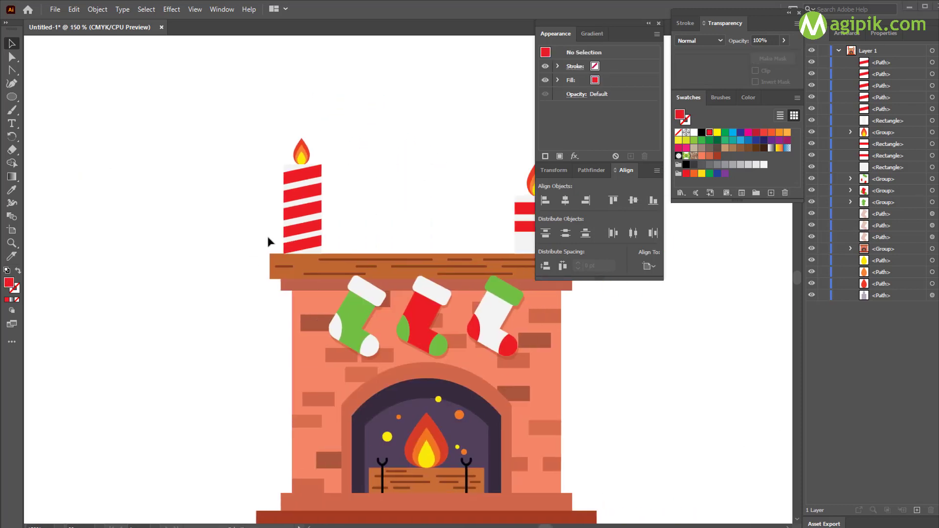
# Step: Reduce the height of the candle's three upper red stripes from their top edges to widen the white gaps
pyautogui.scroll(2, 301, 237)
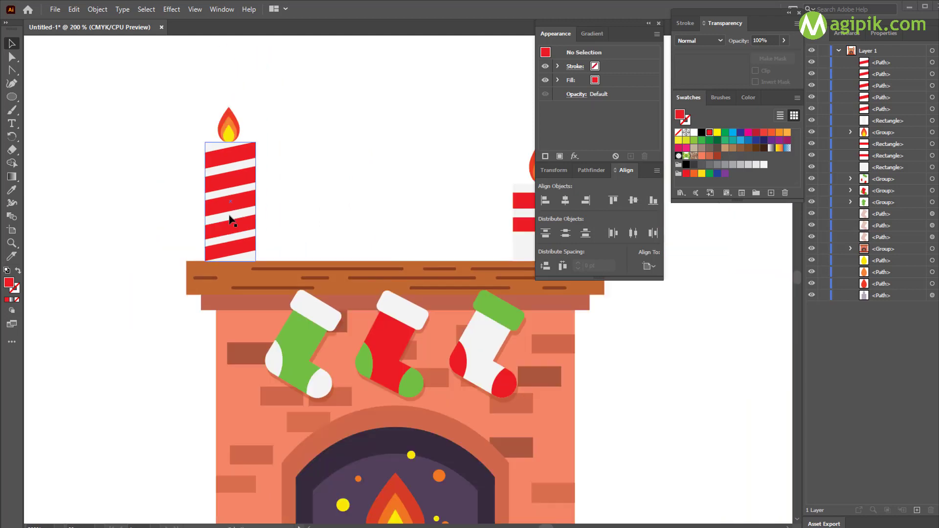
pyautogui.hscroll(-1, 229, 216)
pyautogui.scroll(3, 213, 147)
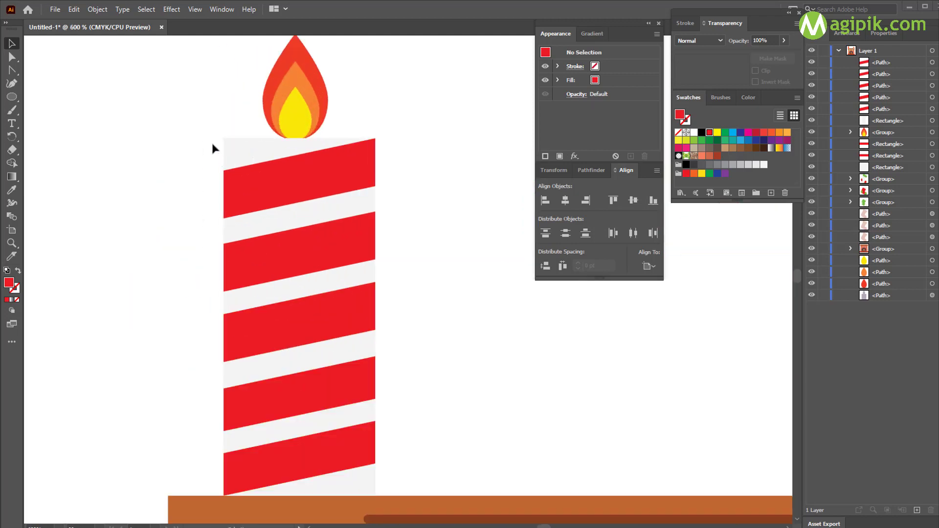
pyautogui.click(283, 177)
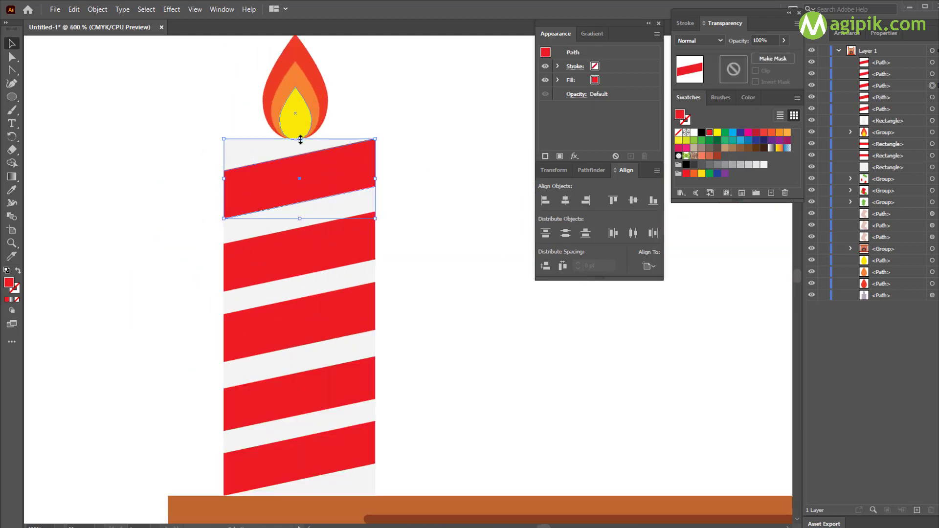
pyautogui.moveTo(301, 139); pyautogui.dragTo(301, 152)
pyautogui.click(302, 229)
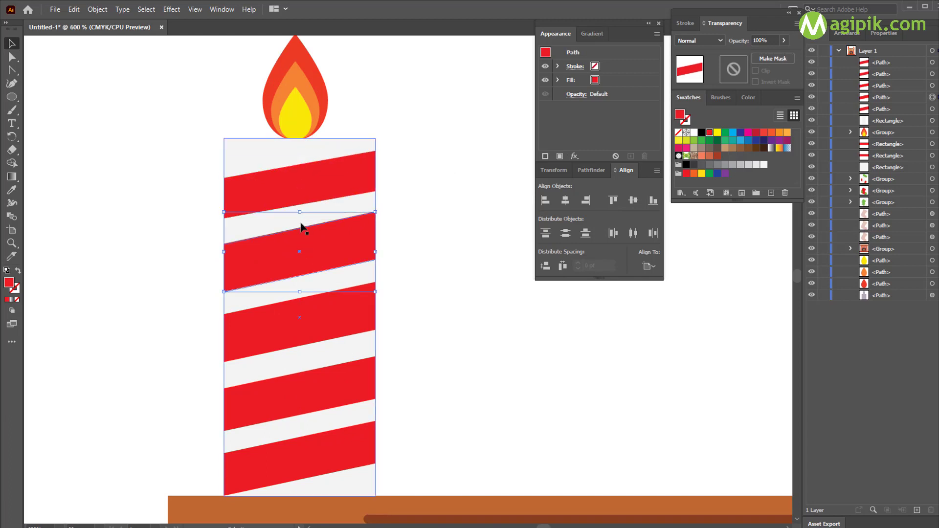
pyautogui.moveTo(300, 212); pyautogui.dragTo(300, 222)
pyautogui.click(315, 303)
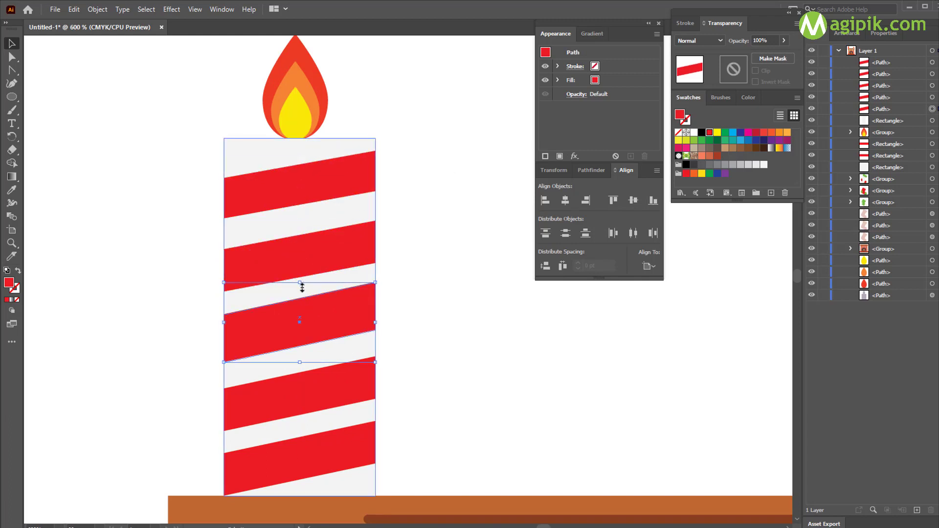
pyautogui.moveTo(301, 282); pyautogui.dragTo(300, 304)
# Step: Thin the two lowest red stripes from their top edges and even out the white gap between them
pyautogui.scroll(-4, 306, 304)
pyautogui.click(315, 323)
pyautogui.click(319, 389)
pyautogui.moveTo(300, 356); pyautogui.dragTo(301, 366)
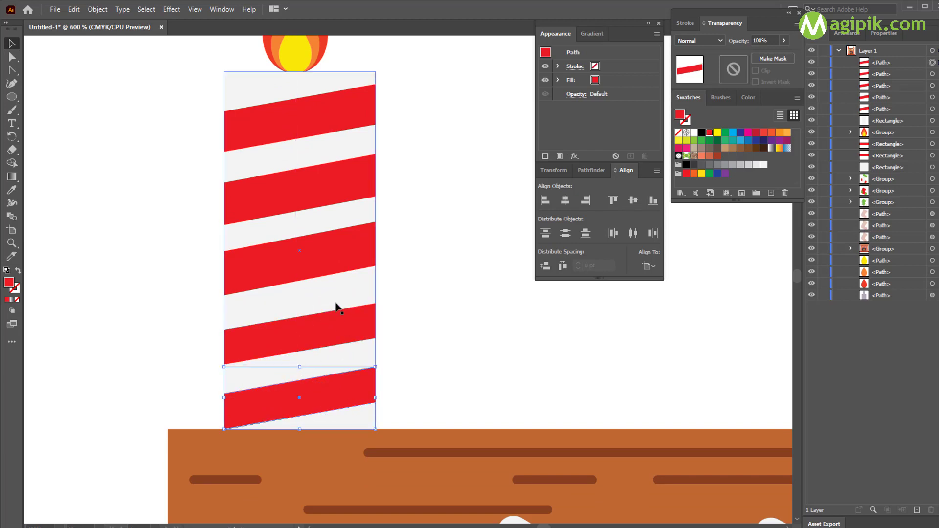
pyautogui.click(299, 323)
pyautogui.moveTo(300, 304); pyautogui.dragTo(300, 297)
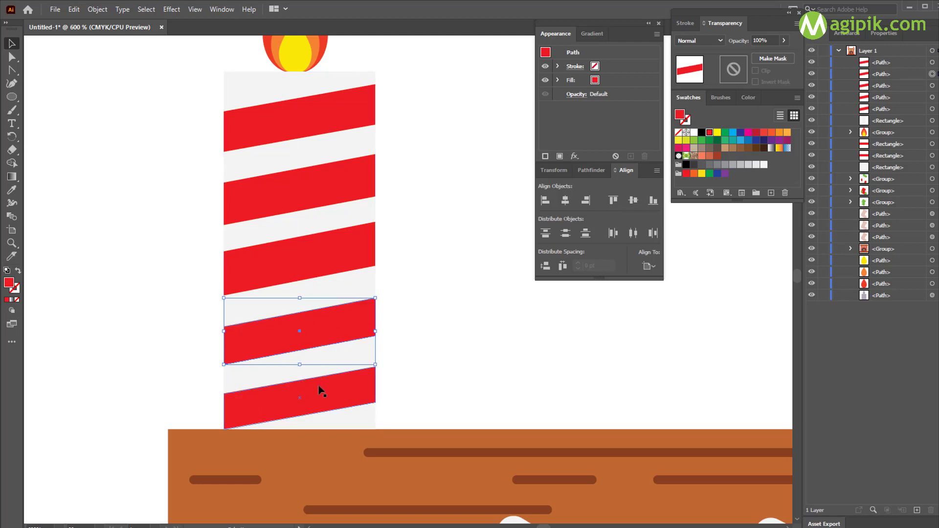
# Step: Duplicate the striped candle's body and grouped flame in place and try offsetting the copies for a shadow
pyautogui.click(411, 319)
pyautogui.scroll(3, 411, 319)
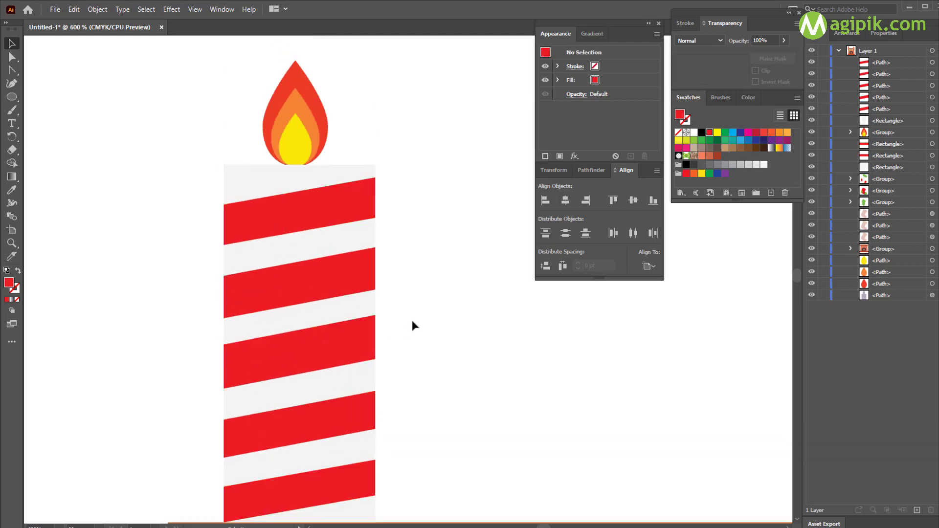
pyautogui.scroll(1, 413, 326)
pyautogui.hotkey('ctrl', 'a')
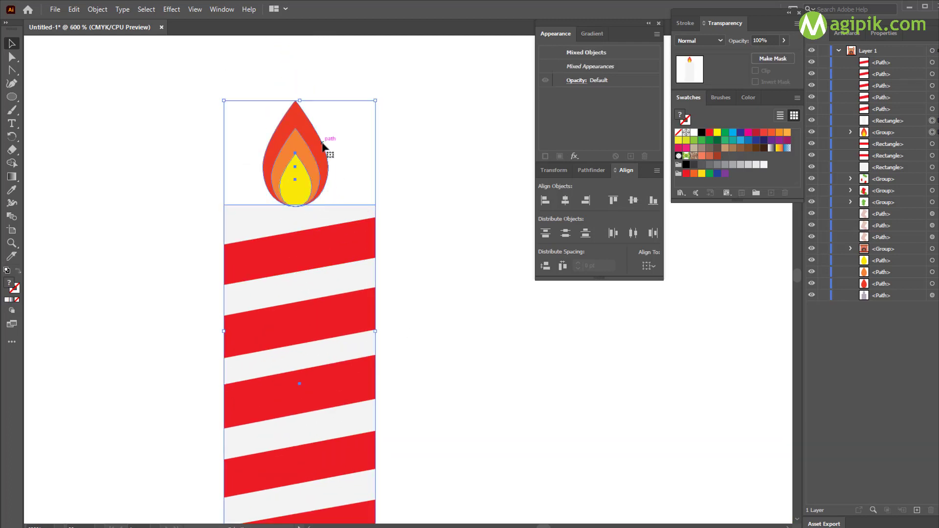
pyautogui.hotkey('ctrl', 'f')
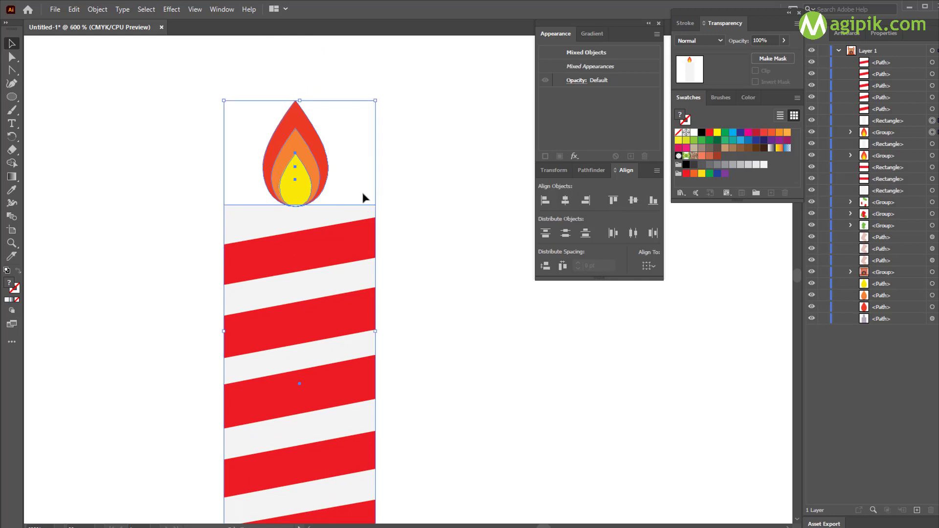
pyautogui.moveTo(361, 212); pyautogui.dragTo(383, 210)
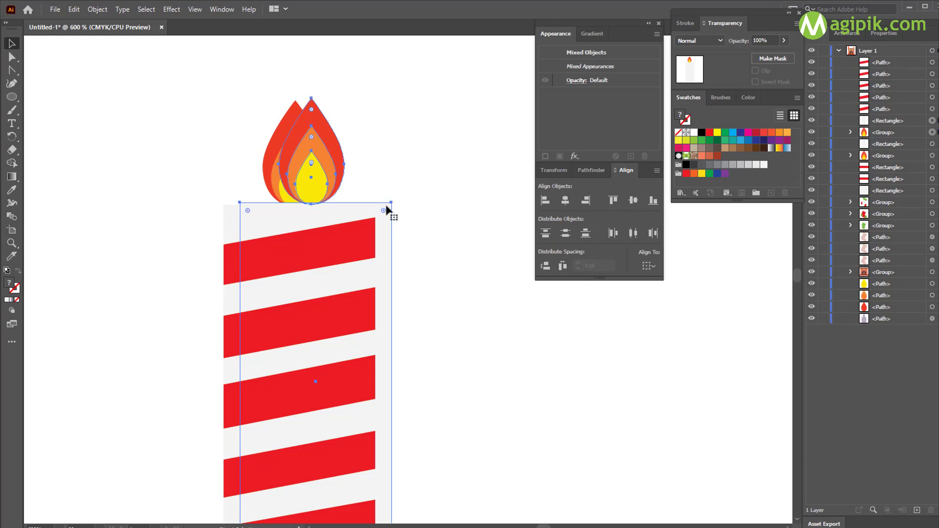
pyautogui.hotkey('ctrl', 'z')
# Step: Ungroup the copied flame on the tall striped candle into its separate shapes
pyautogui.click(294, 181)
pyautogui.rightClick(295, 183)
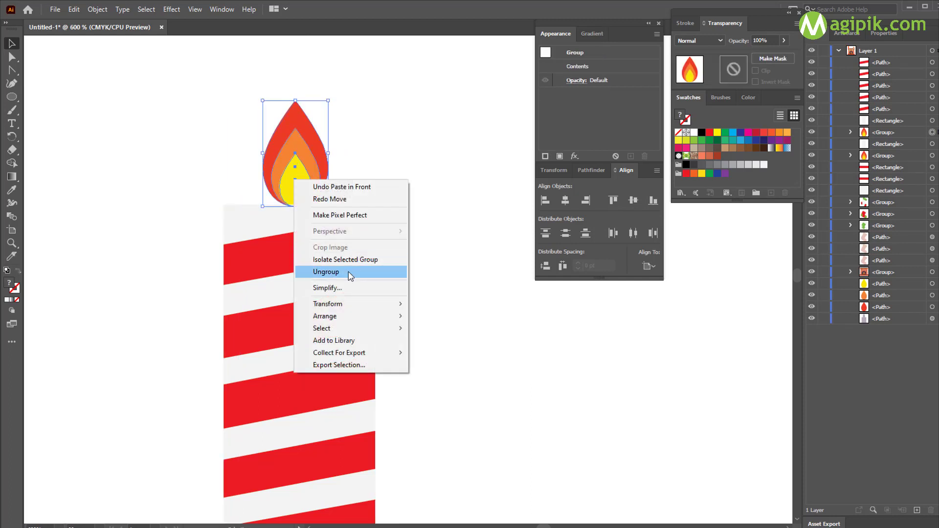
pyautogui.click(328, 271)
# Step: Duplicate the outer red flame shape and the candle body in front, then offset the copies slightly down and to the right
pyautogui.click(324, 160)
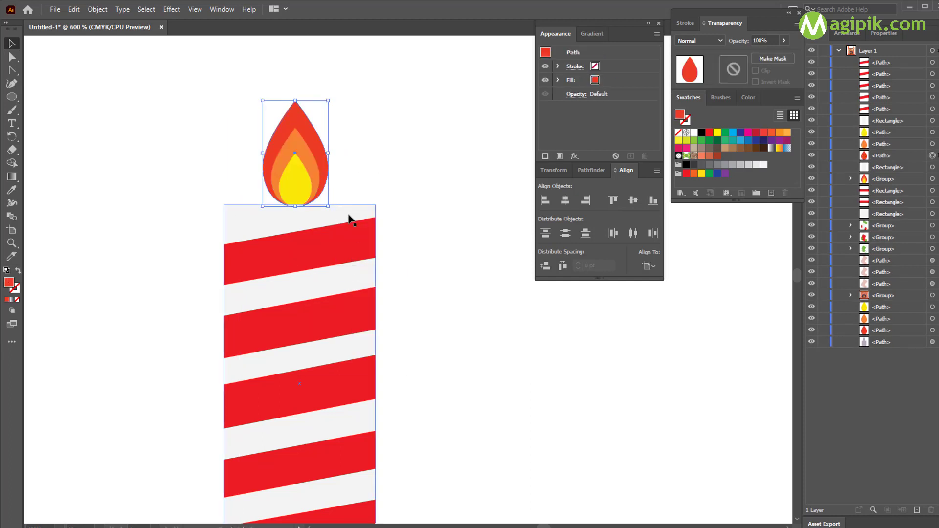
pyautogui.keyDown('shift'); pyautogui.click(350, 216); pyautogui.keyUp('shift')
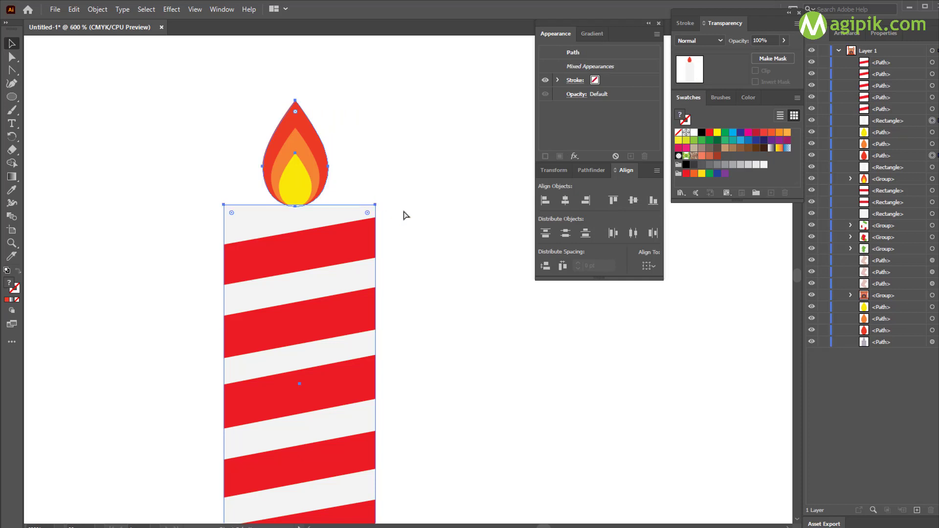
pyautogui.hotkey('ctrl', 'c')
pyautogui.hotkey('ctrl', 'f')
pyautogui.moveTo(352, 211)
pyautogui.mouseDown()
pyautogui.moveTo(374, 226)
pyautogui.moveTo(364, 222)
pyautogui.mouseUp()
# Step: Unite the offset flame and body copies into one silhouette and send it behind the striped candle
pyautogui.click(589, 171)
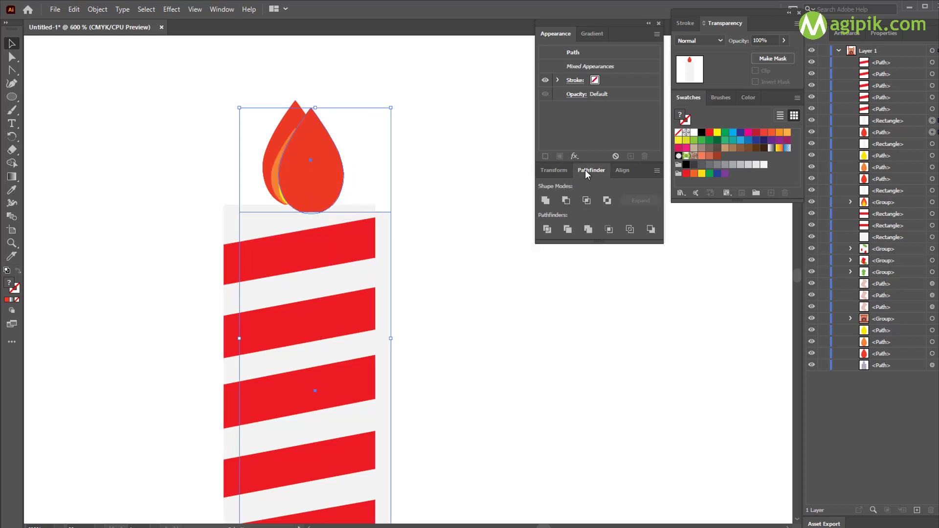
pyautogui.click(546, 200)
pyautogui.hotkey('ctrl', 'shift', '[')
pyautogui.scroll(-3, 463, 233)
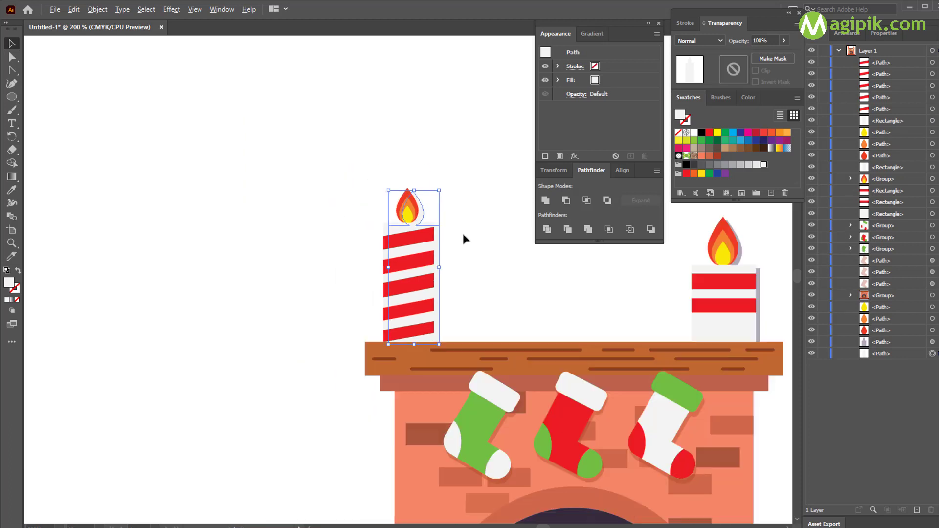
# Step: Apply the short candle's translucent dark purple shadow style to the striped candle's silhouette with the Eyedropper
pyautogui.hscroll(5, 463, 234)
pyautogui.press('i')
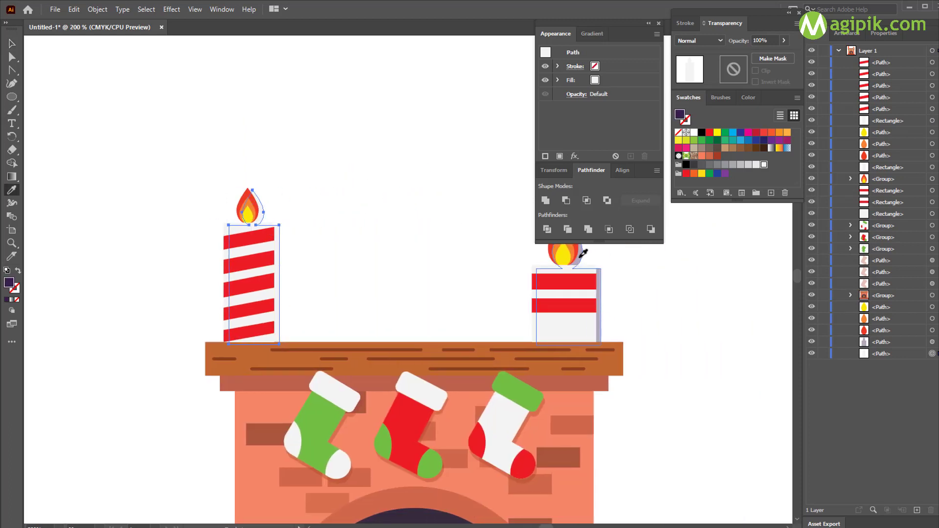
pyautogui.click(581, 256)
pyautogui.click(320, 254)
pyautogui.hscroll(1, 318, 262)
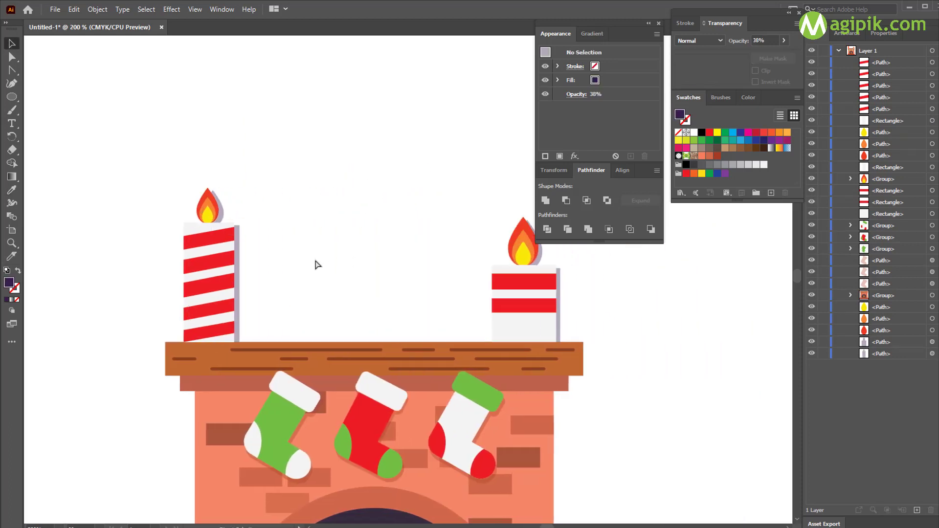
# Step: Copy the short two-band candle with its shadow beside the tall striped candle and scale the copy down
pyautogui.moveTo(549, 317); pyautogui.dragTo(282, 307)
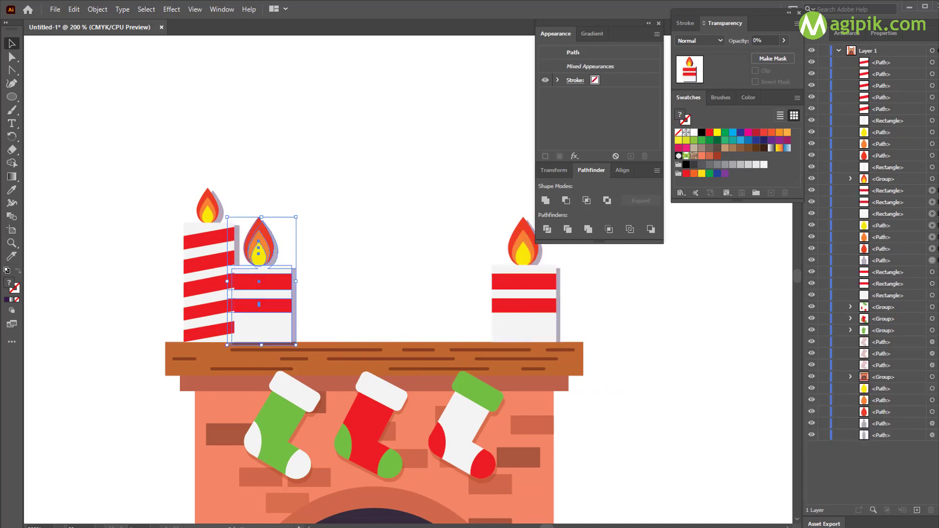
pyautogui.hscroll(-8, 205, 341)
pyautogui.scroll(2, 294, 273)
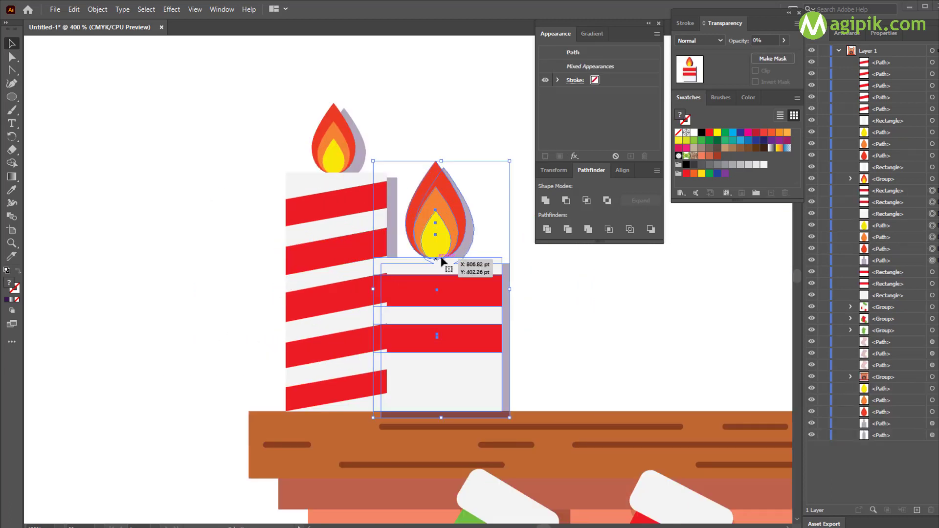
pyautogui.hscroll(4, 440, 261)
pyautogui.moveTo(456, 161); pyautogui.dragTo(432, 211)
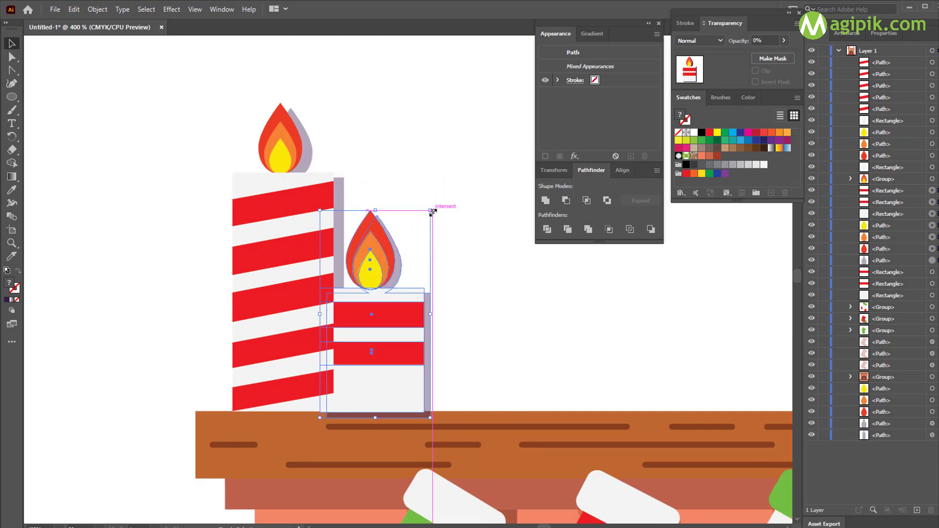
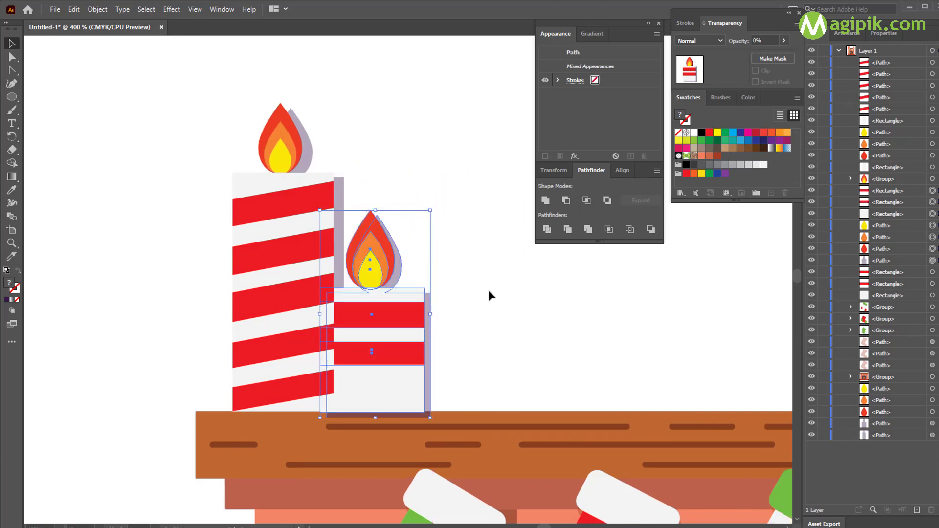
# Step: Group the tall striped candle and its shadow together with the neighbouring flame, and send the group to the back
pyautogui.click(193, 112)
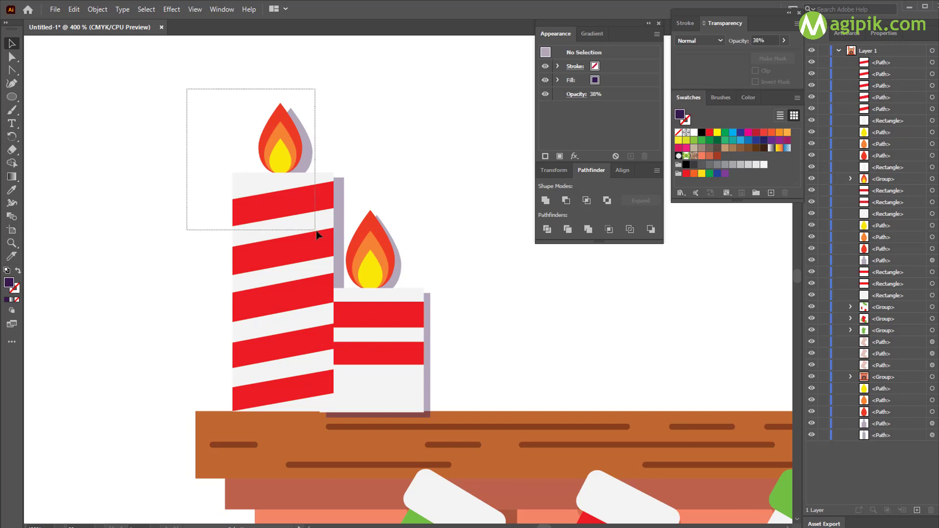
pyautogui.moveTo(339, 249); pyautogui.dragTo(342, 405)
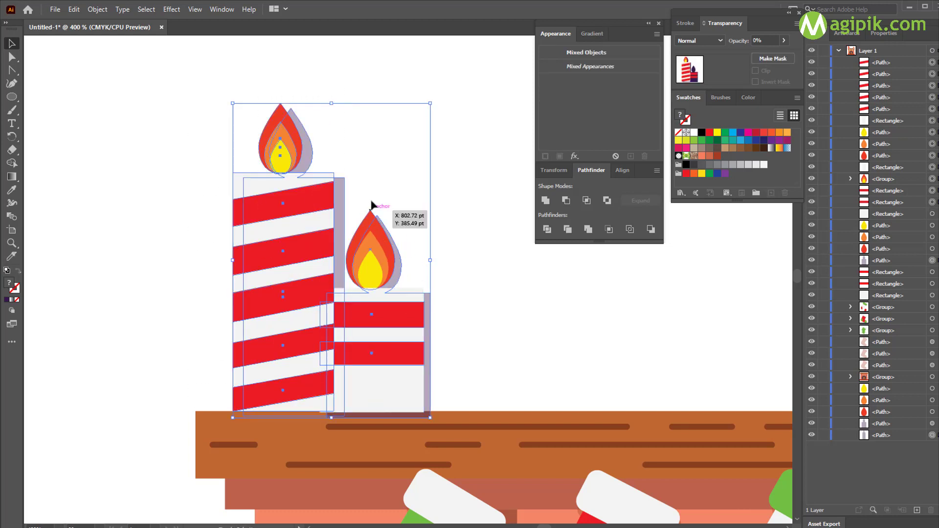
pyautogui.moveTo(374, 196); pyautogui.dragTo(457, 374)
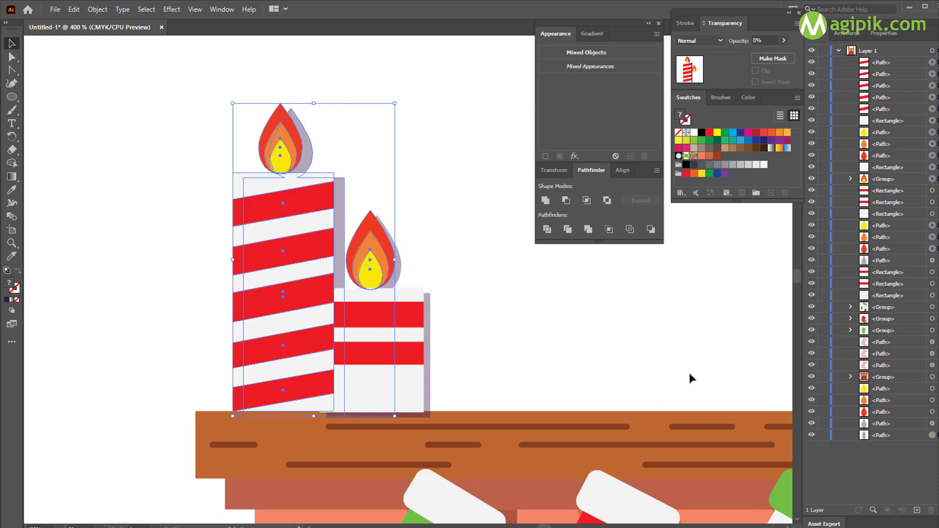
pyautogui.hotkey('ctrl', 'g')
pyautogui.hotkey('ctrl', 'shift', '[')
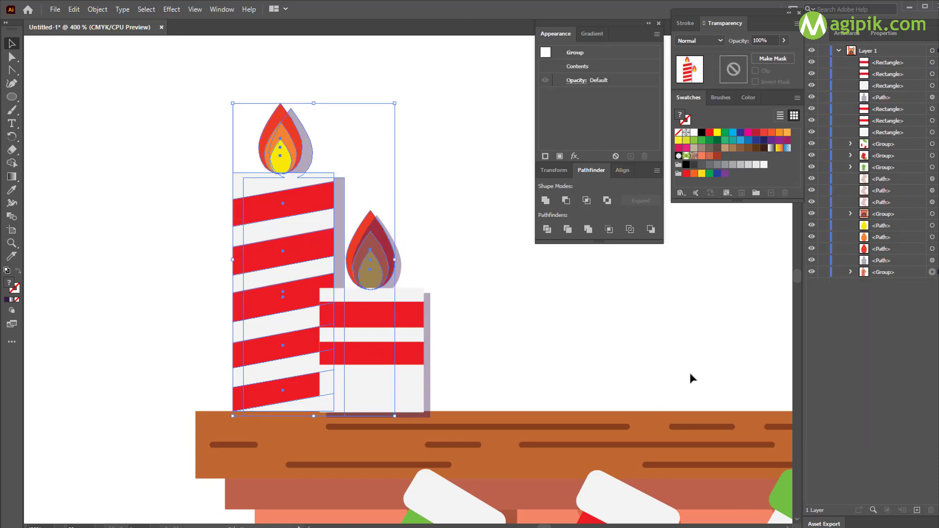
# Step: Ungroup the tall candle so the small candle's flame is separate from it again
pyautogui.click(491, 300)
pyautogui.scroll(1, 444, 290)
pyautogui.click(326, 182)
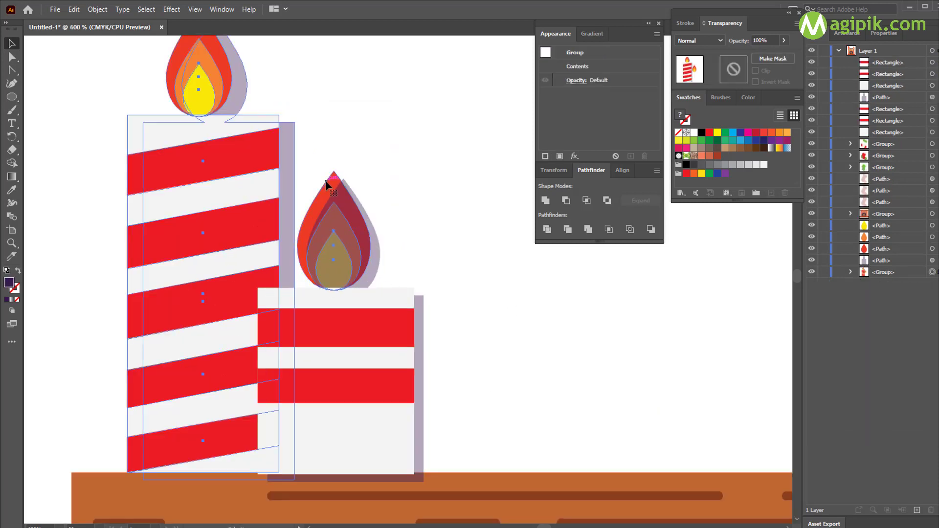
pyautogui.scroll(-1, 327, 183)
pyautogui.rightClick(321, 173)
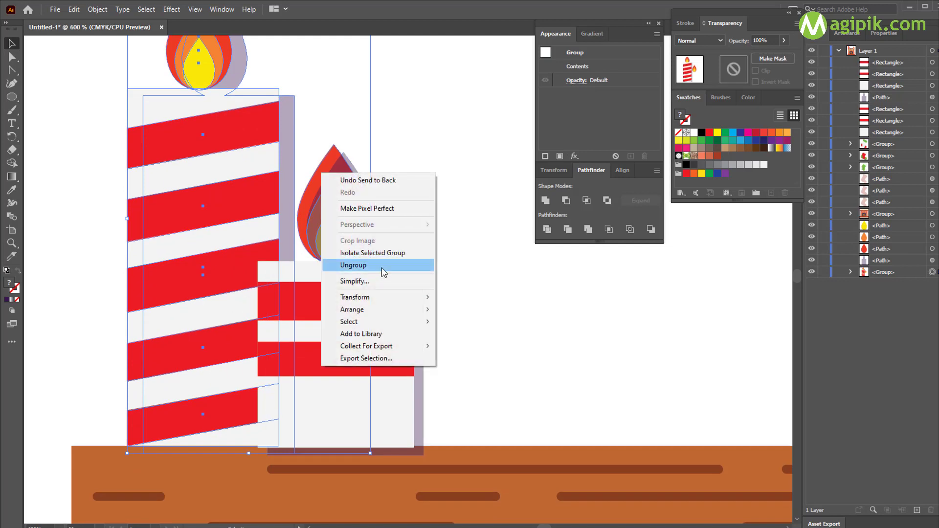
pyautogui.click(383, 267)
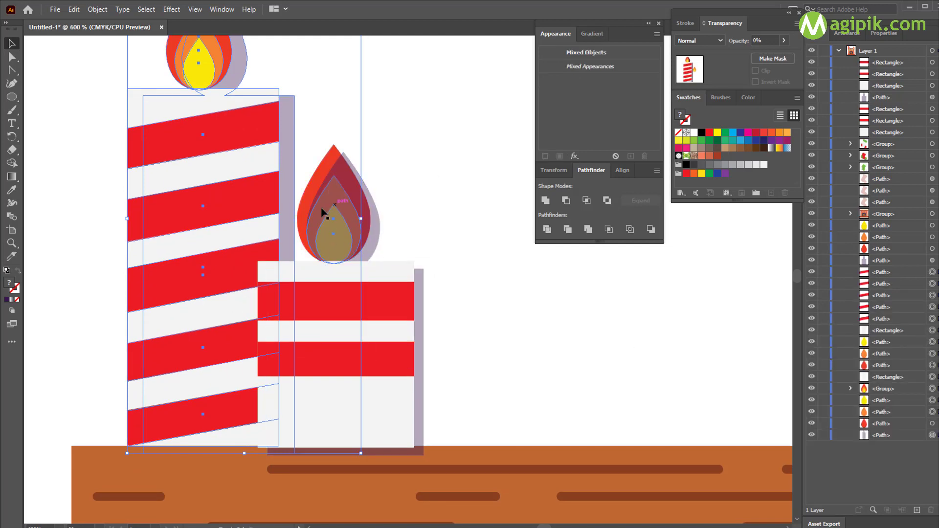
pyautogui.click(419, 189)
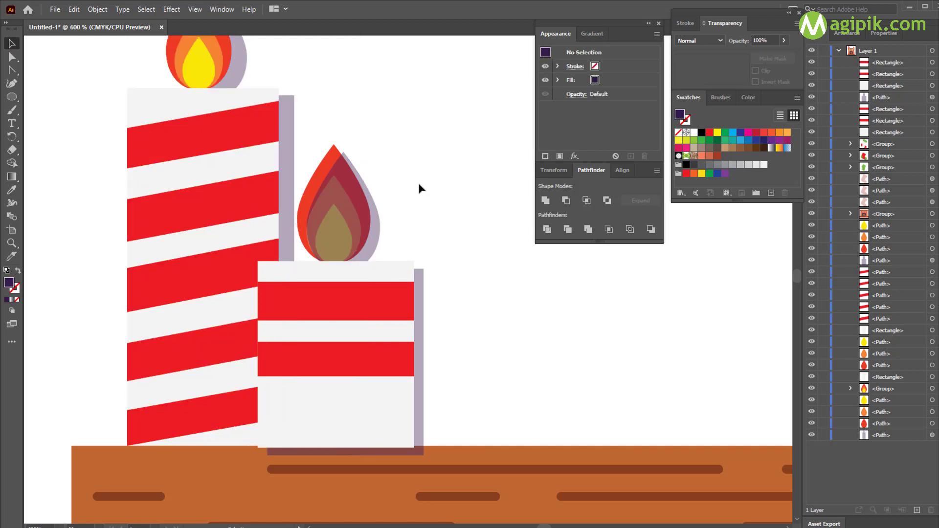
# Step: Move the small candle's shadow aside and narrow the candle's body and bands from their right edge
pyautogui.moveTo(374, 232); pyautogui.dragTo(504, 258)
pyautogui.moveTo(405, 237); pyautogui.dragTo(383, 359)
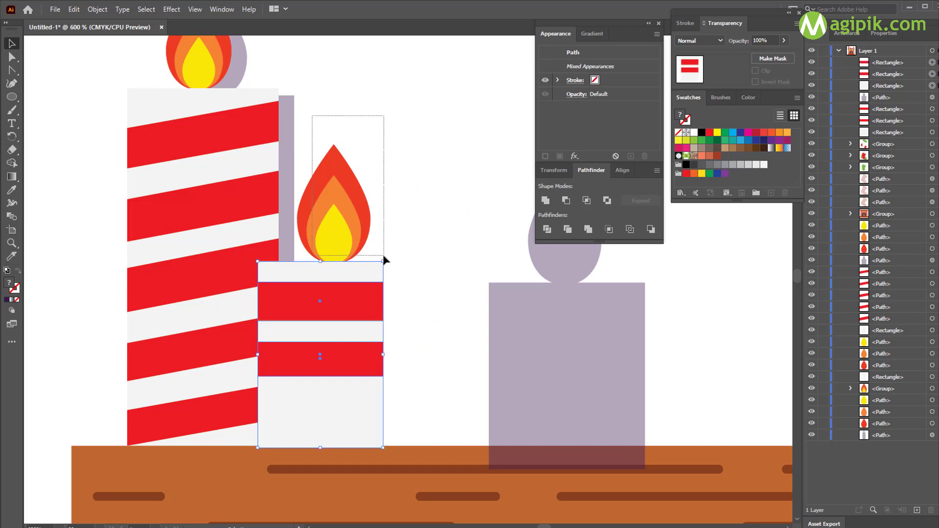
# Step: Shrink the small candle's flame and centre it above the narrowed body
pyautogui.moveTo(384, 259); pyautogui.dragTo(384, 257)
pyautogui.moveTo(335, 145); pyautogui.dragTo(335, 159)
pyautogui.moveTo(330, 237); pyautogui.dragTo(326, 237)
pyautogui.click(407, 248)
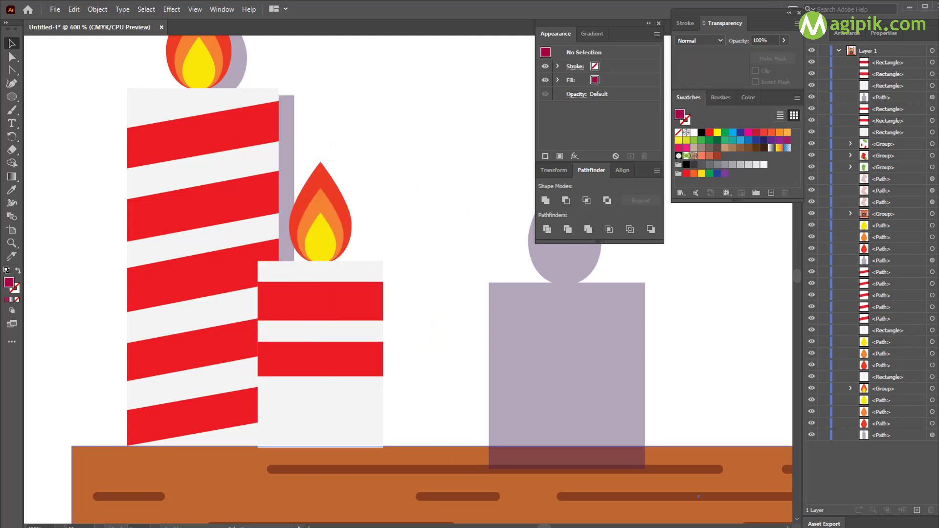
# Step: Lower the top edge of the small candle's white body and fill the body with light green
pyautogui.click(321, 436)
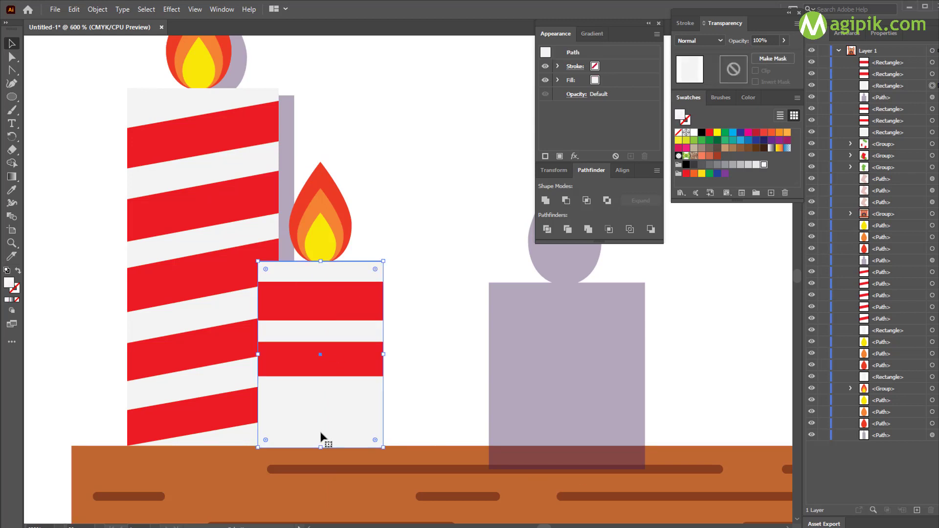
pyautogui.click(407, 185)
pyautogui.click(352, 441)
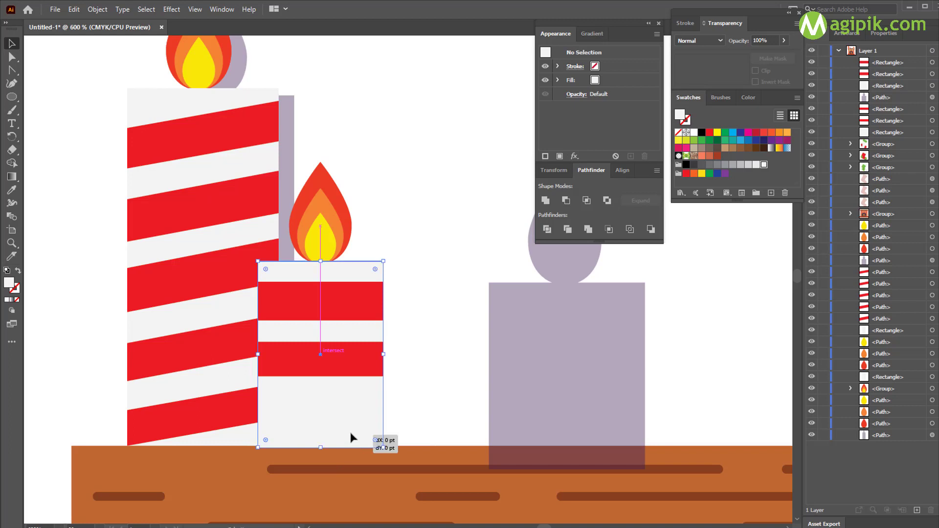
pyautogui.moveTo(320, 263); pyautogui.dragTo(323, 309)
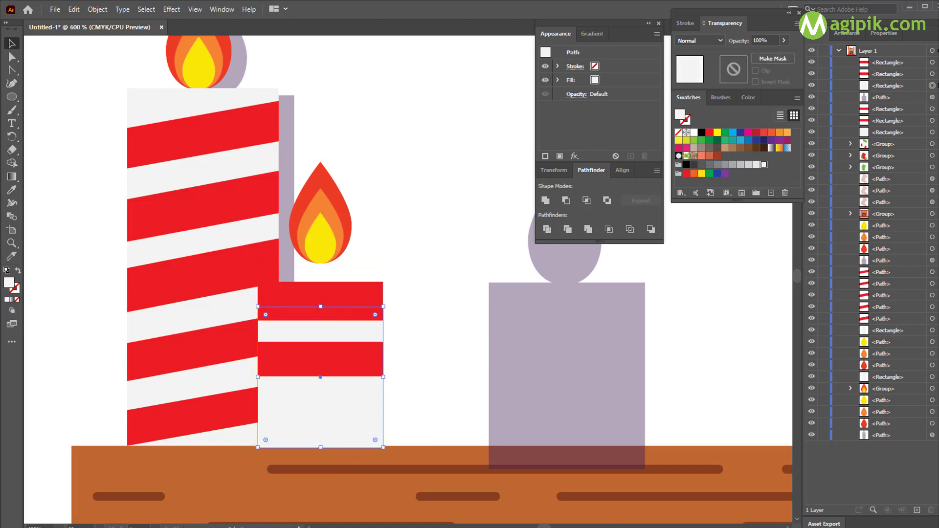
pyautogui.click(693, 141)
pyautogui.click(446, 286)
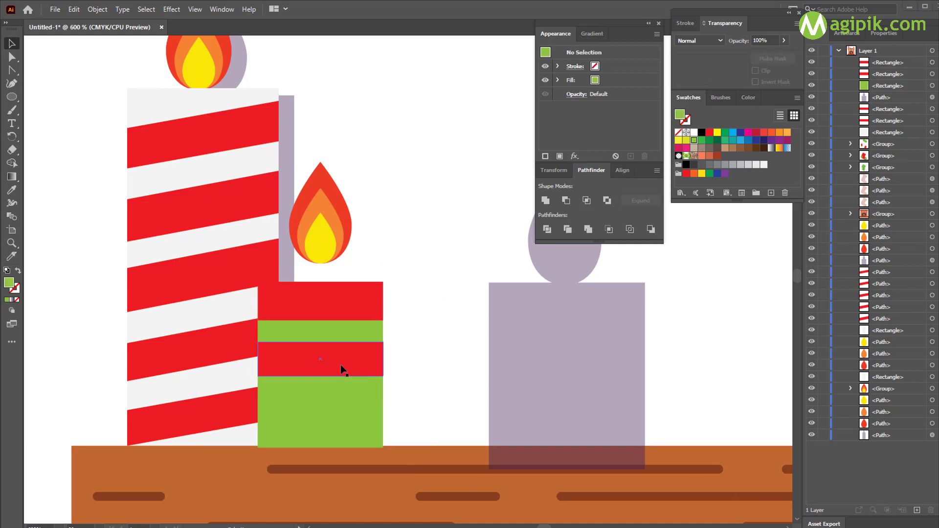
# Step: Move the small candle's lower red band to its base and nudge the green body up to meet the mantel
pyautogui.moveTo(337, 304); pyautogui.dragTo(322, 438)
pyautogui.click(321, 377)
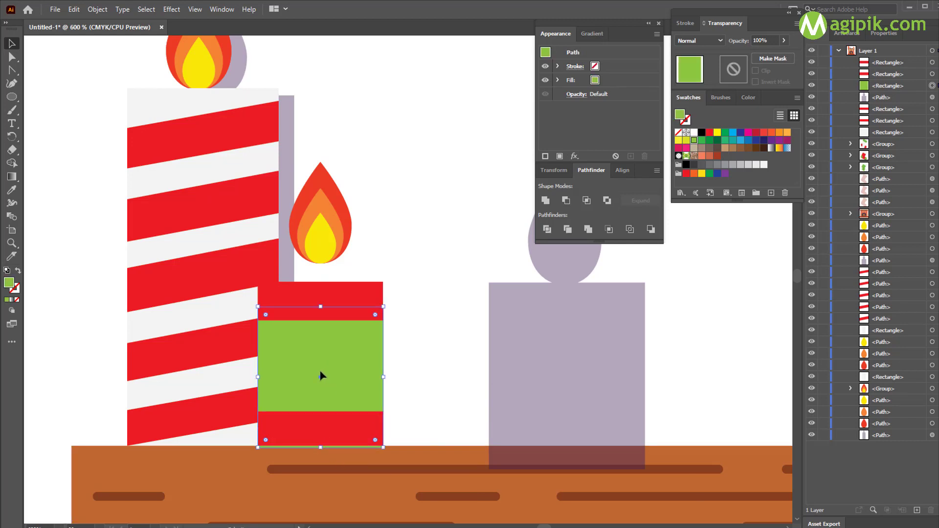
pyautogui.moveTo(321, 377); pyautogui.dragTo(321, 368)
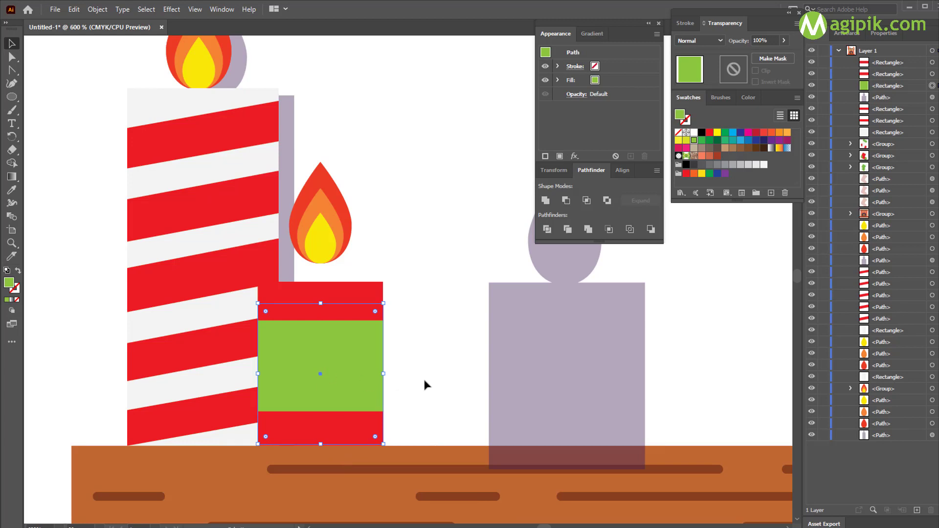
# Step: Fill the band at the small candle's base with a darker green
pyautogui.click(325, 440)
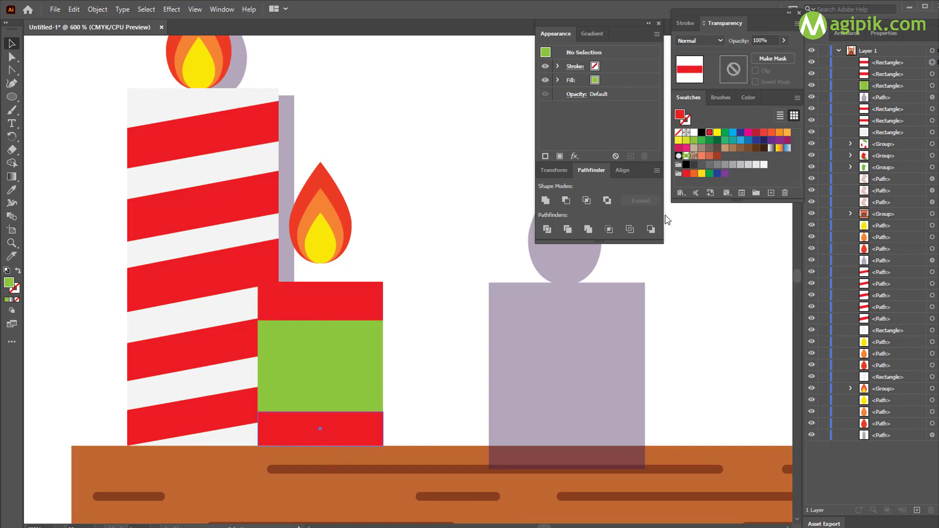
pyautogui.click(702, 141)
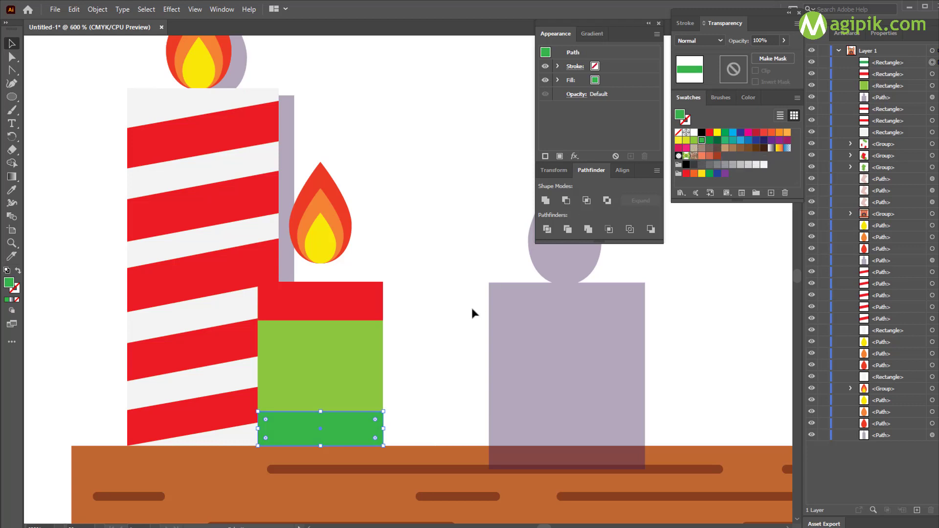
# Step: Thin the remaining red band, place it across the small candle's middle, and match its fill to the darker green base band
pyautogui.click(352, 306)
pyautogui.moveTo(321, 300); pyautogui.dragTo(321, 366)
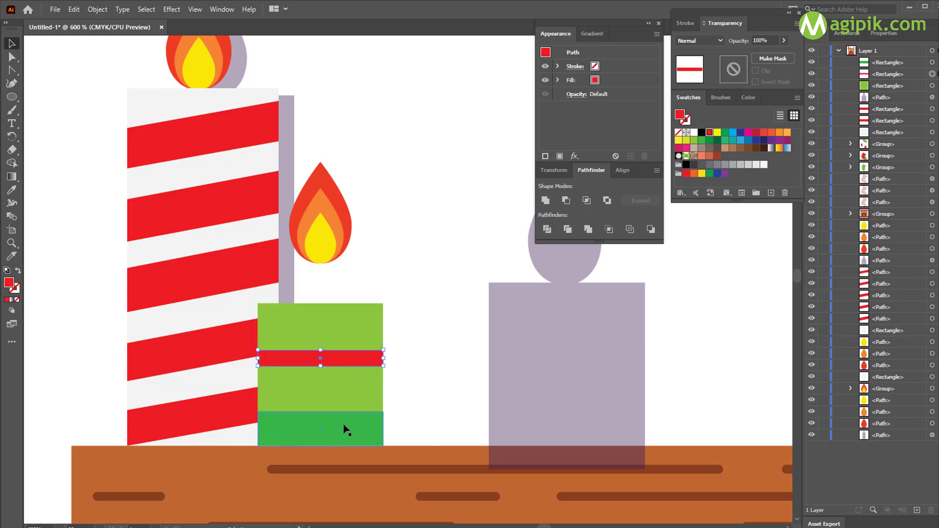
pyautogui.press('i')
pyautogui.click(335, 418)
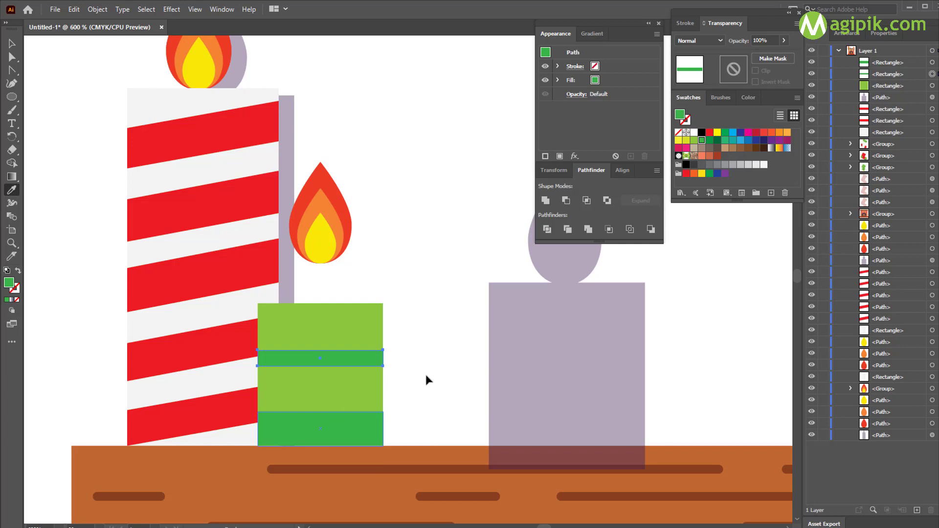
# Step: Recolour both bands on the small candle by sampling the body's light green and darkening it to a muted olive green
pyautogui.press('v')
pyautogui.keyDown('shift'); pyautogui.click(357, 430); pyautogui.keyUp('shift')
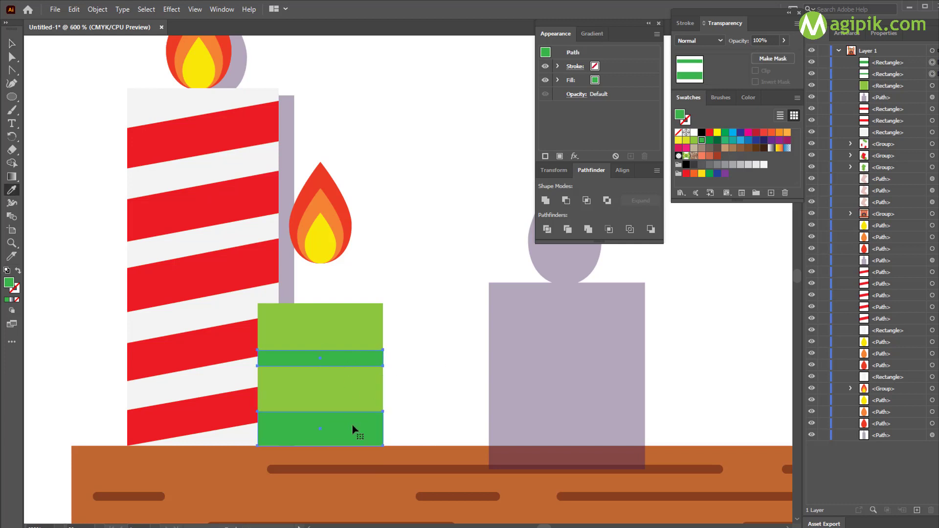
pyautogui.press('i')
pyautogui.click(338, 391)
pyautogui.doubleClick(9, 284)
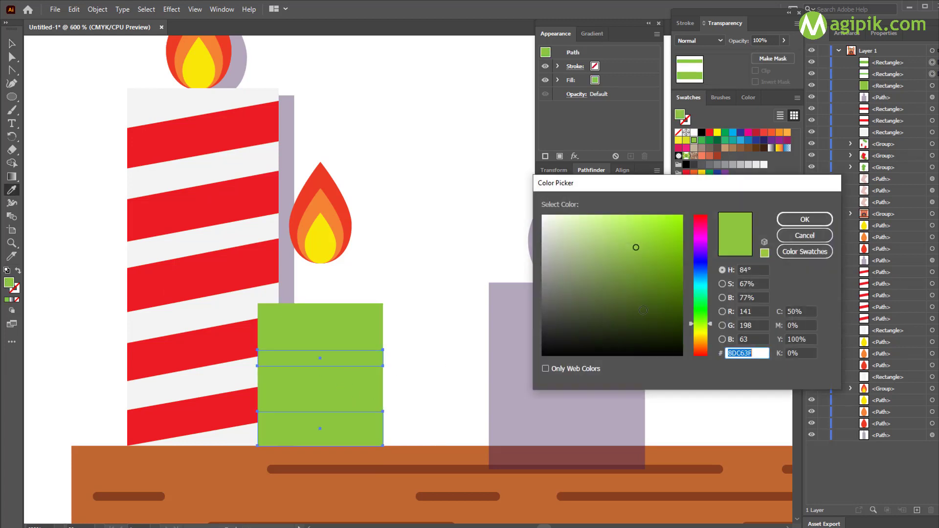
pyautogui.click(631, 256)
pyautogui.click(806, 220)
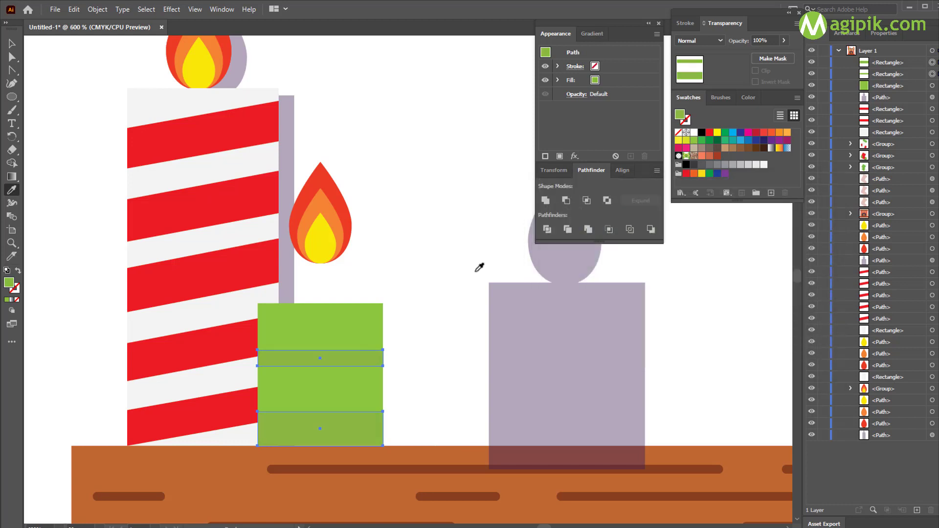
pyautogui.doubleClick(8, 284)
pyautogui.moveTo(631, 269); pyautogui.dragTo(617, 268)
pyautogui.click(806, 220)
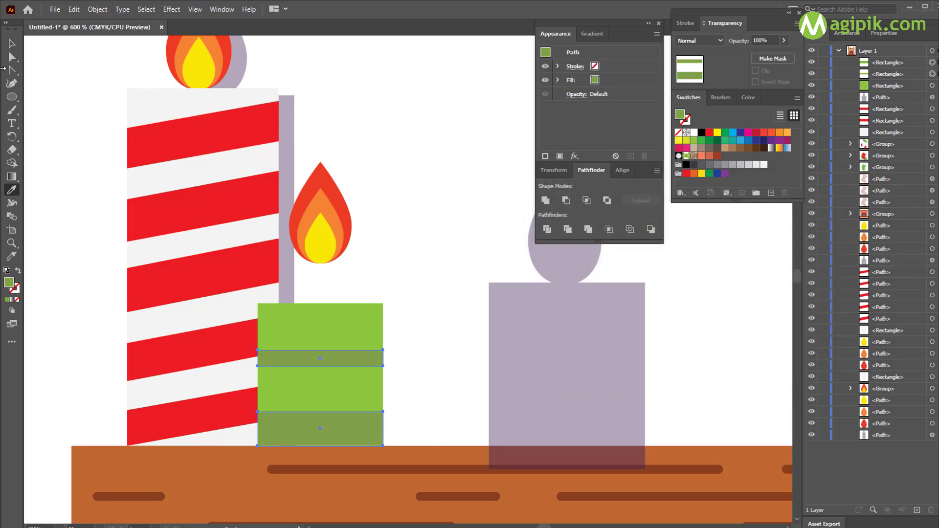
# Step: Group the small flame's three shapes and lower the group onto the top of the small green candle
pyautogui.press('v')
pyautogui.click(372, 196)
pyautogui.click(328, 226)
pyautogui.moveTo(323, 130); pyautogui.dragTo(392, 283)
pyautogui.hotkey('ctrl', 'g')
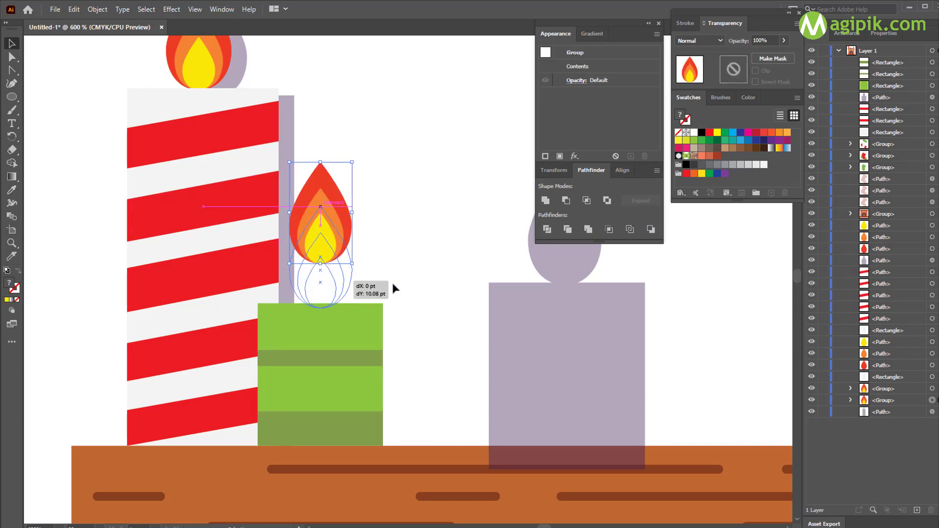
# Step: Move the spare candle shadow behind the small green candle, scaling it down to fit and sending it to the back
pyautogui.click(591, 357)
pyautogui.moveTo(590, 337); pyautogui.dragTo(380, 325)
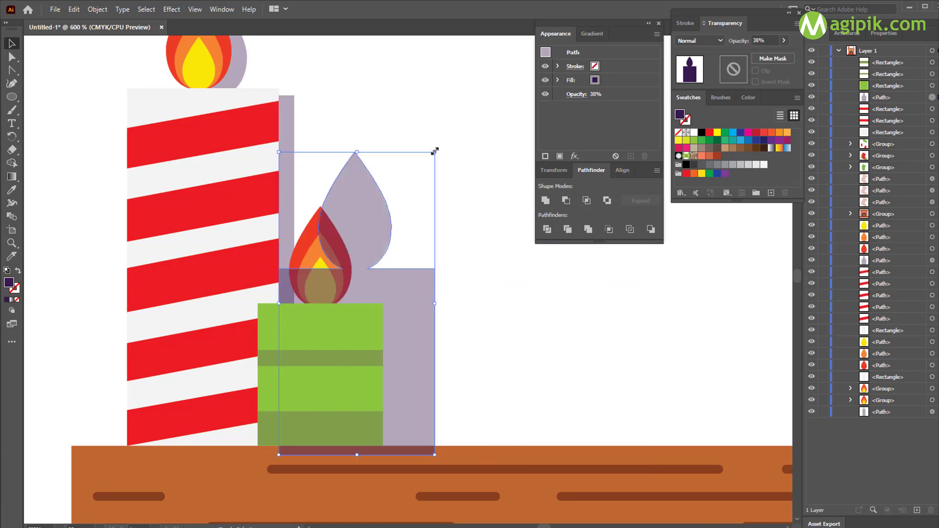
pyautogui.moveTo(435, 151); pyautogui.dragTo(396, 223)
pyautogui.moveTo(338, 223); pyautogui.dragTo(338, 226)
pyautogui.hotkey('ctrl', 'shift', '[')
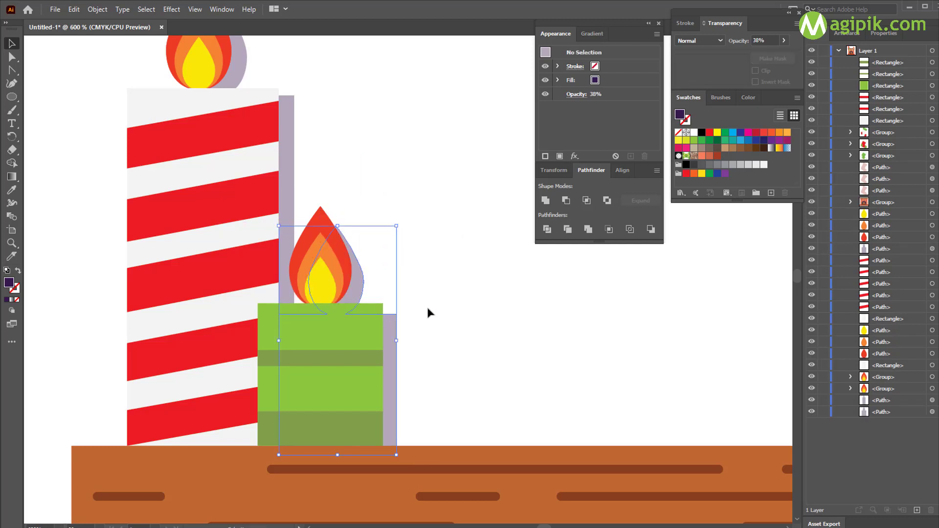
pyautogui.click(427, 304)
# Step: Widen the small green candle's body and middle band together with its shadow
pyautogui.scroll(-5, 432, 300)
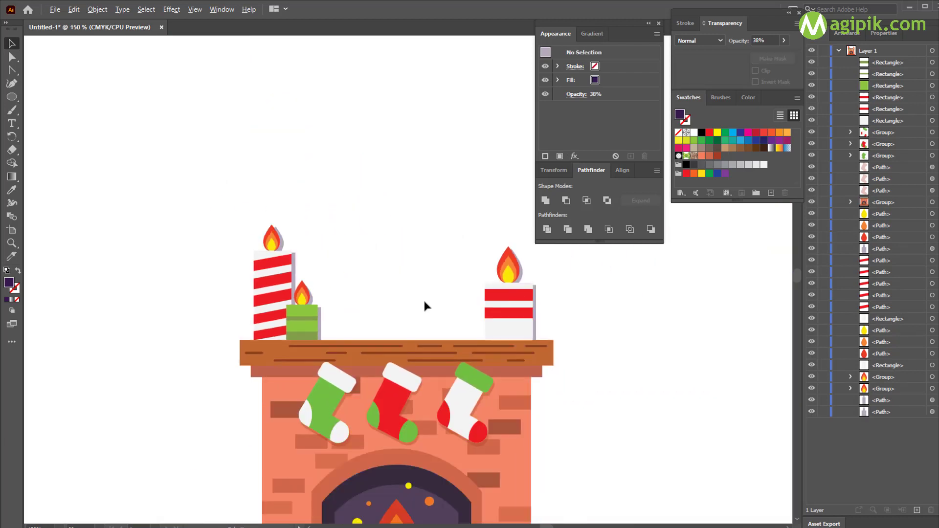
pyautogui.scroll(-2, 293, 341)
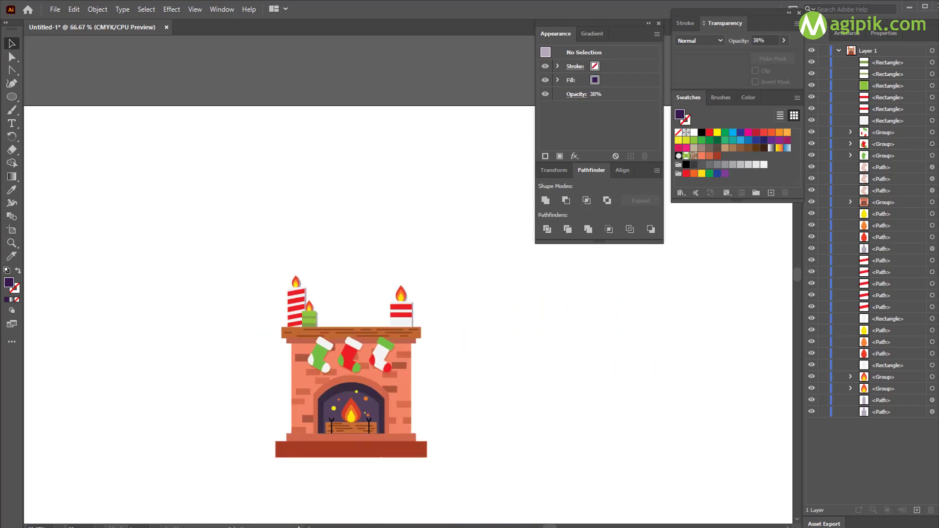
pyautogui.scroll(5, 313, 308)
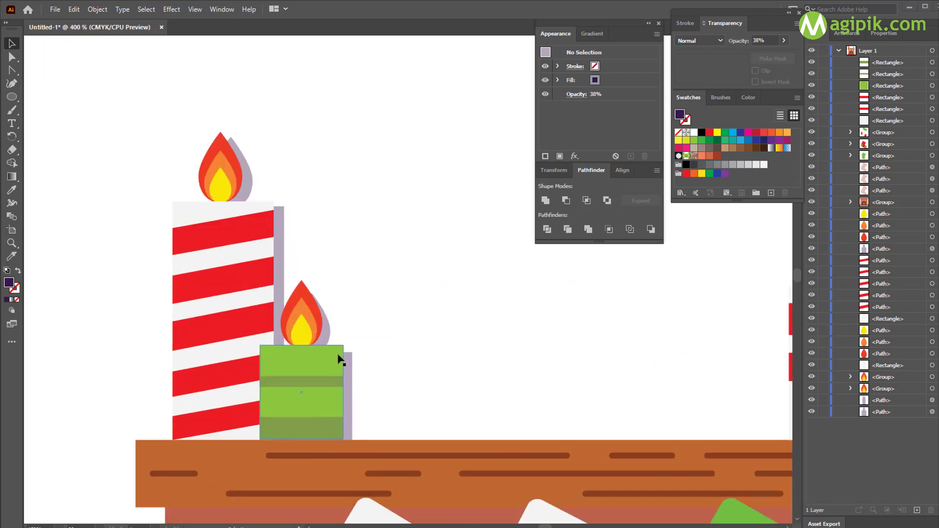
pyautogui.click(348, 313)
pyautogui.moveTo(352, 303); pyautogui.dragTo(379, 303)
pyautogui.click(398, 299)
# Step: Widen and centre the small candle's flame, and stretch the base band to the candle's full width
pyautogui.click(298, 255)
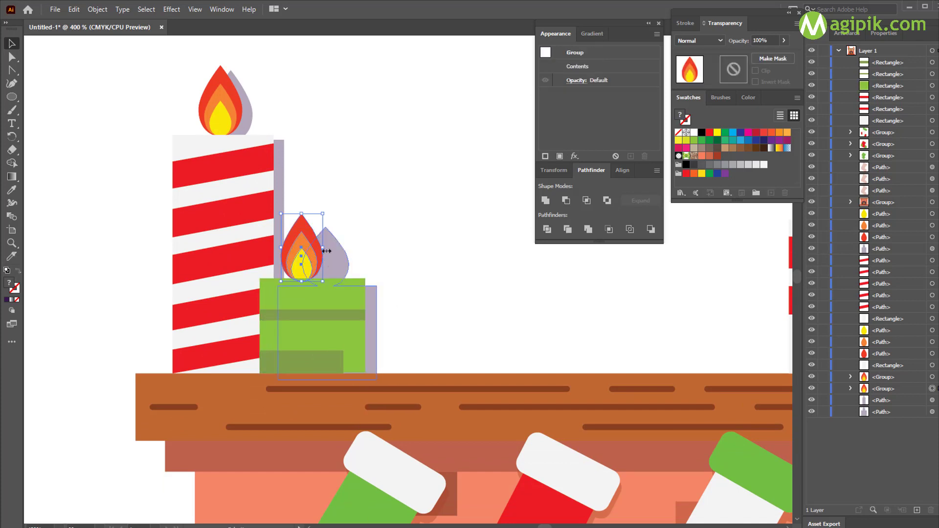
pyautogui.moveTo(322, 248); pyautogui.dragTo(290, 250)
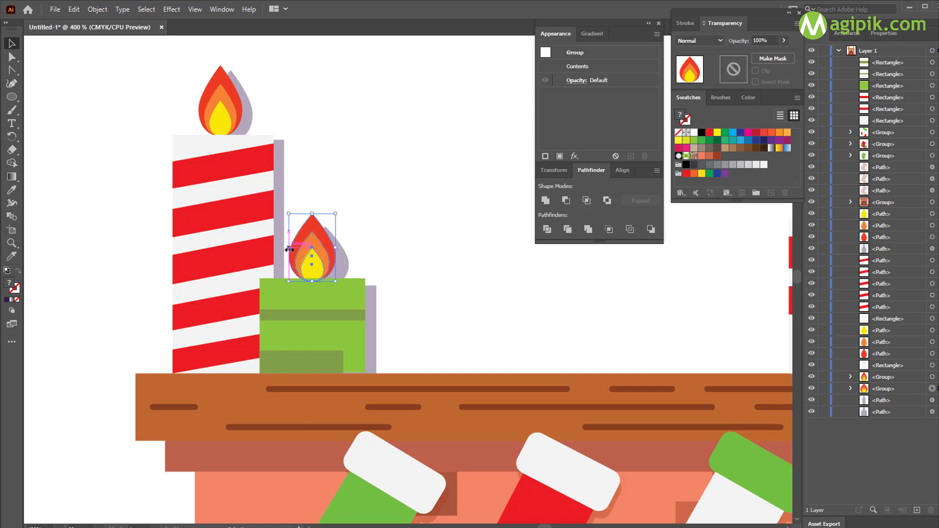
pyautogui.click(395, 236)
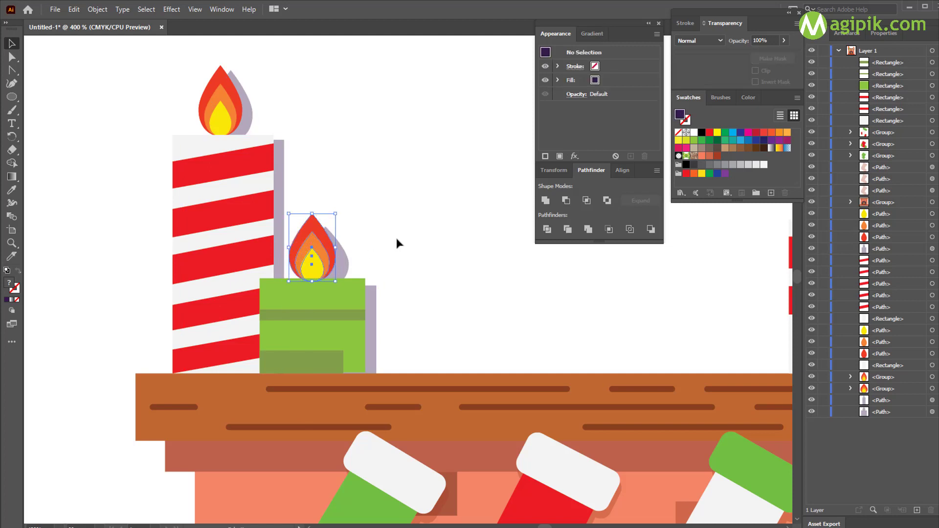
pyautogui.click(321, 365)
pyautogui.moveTo(344, 362); pyautogui.dragTo(365, 362)
# Step: Fill both bands of the small candle with the slightly lighter olive green 93AA5F
pyautogui.keyDown('shift'); pyautogui.click(338, 315); pyautogui.keyUp('shift')
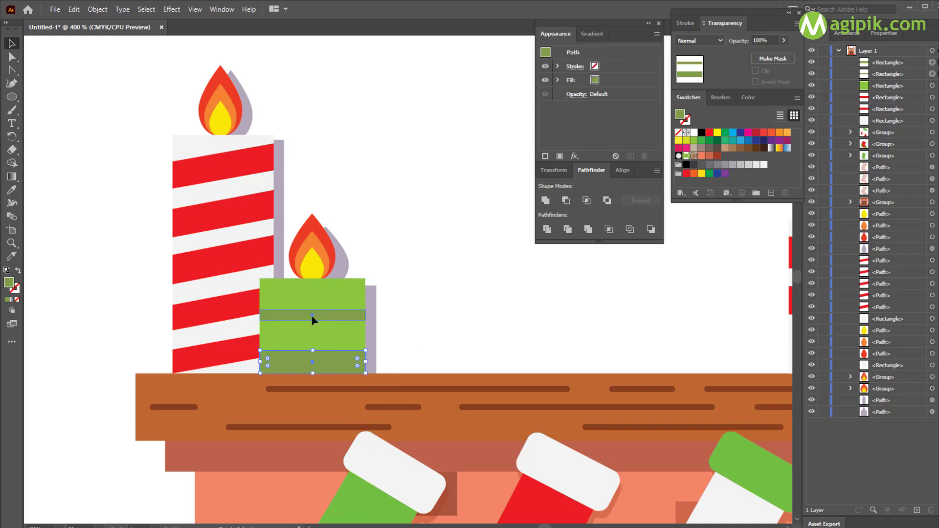
pyautogui.doubleClick(9, 283)
pyautogui.click(606, 263)
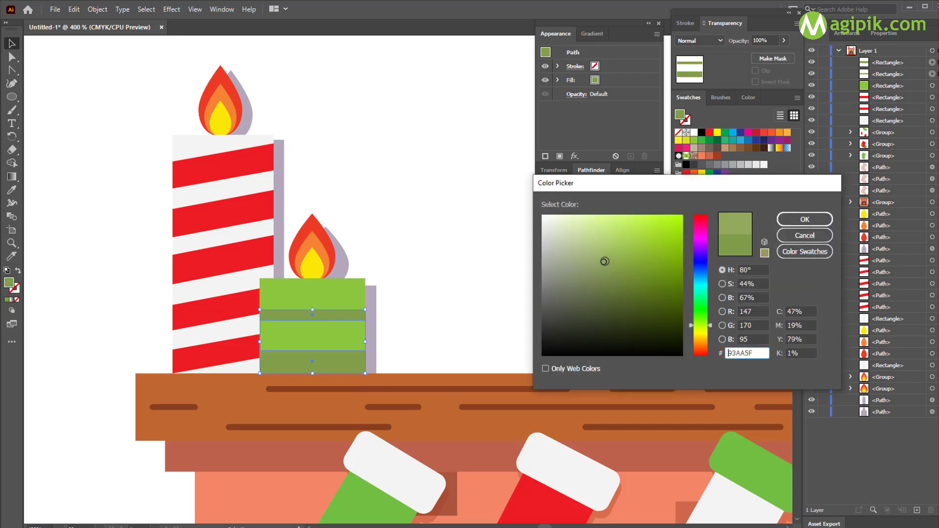
pyautogui.click(805, 219)
pyautogui.click(454, 250)
# Step: Select the whole fireplace illustration with its candles and stockings and group it
pyautogui.scroll(-4, 430, 254)
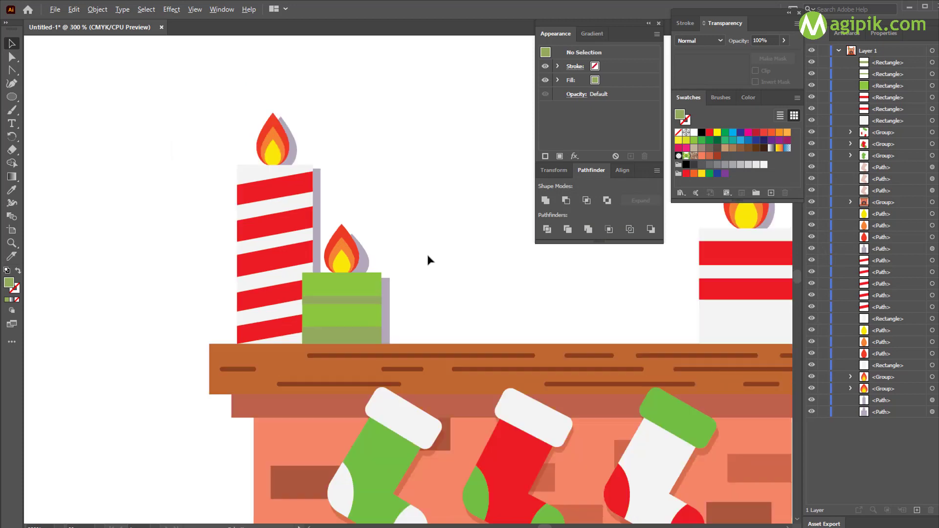
pyautogui.moveTo(210, 136); pyautogui.dragTo(542, 509)
pyautogui.hotkey('ctrl', 'g')
pyautogui.click(533, 381)
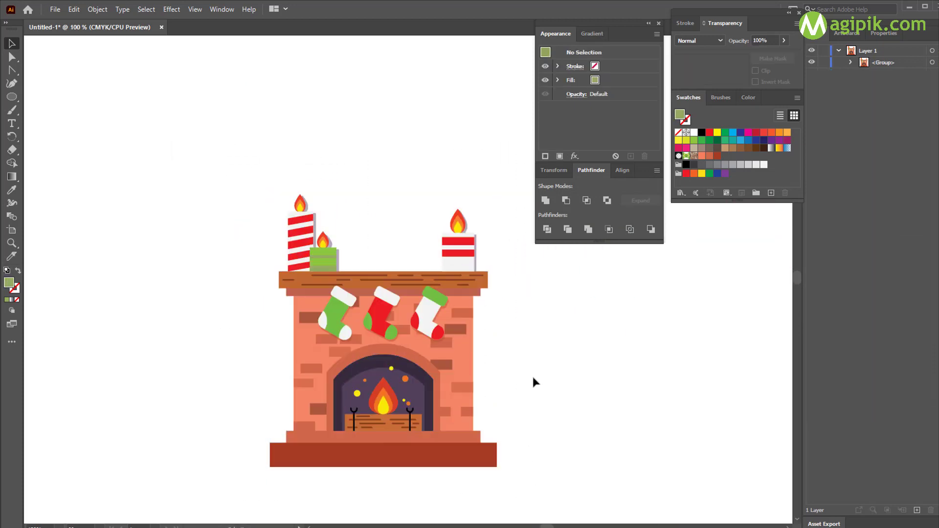
# Step: Draw a 120 by 120 pt circle above the mantel
pyautogui.scroll(-2, 529, 379)
pyautogui.scroll(2, 472, 352)
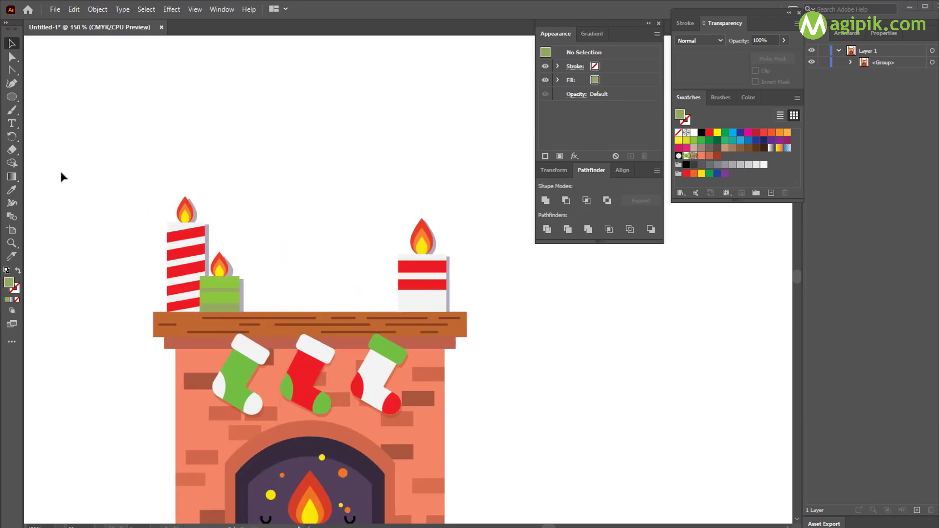
pyautogui.press('l')
pyautogui.click(313, 112)
pyautogui.write('120')
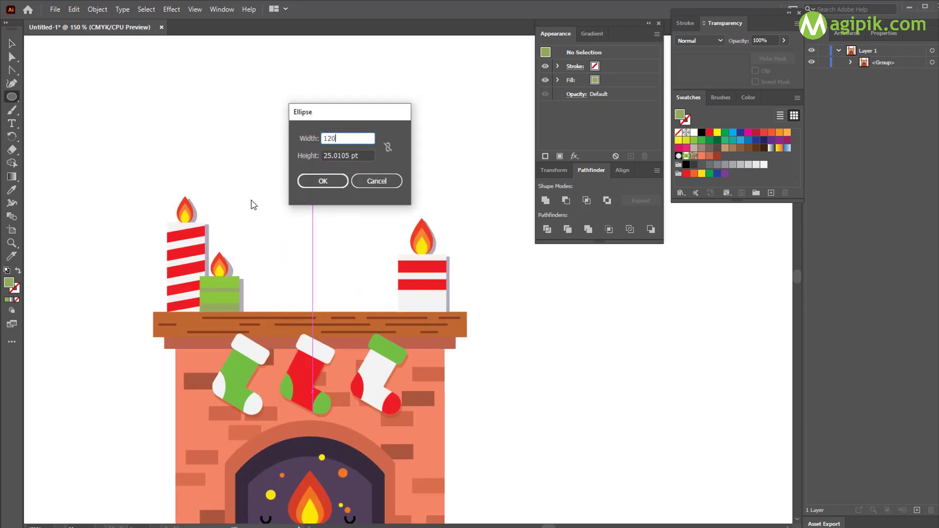
pyautogui.write('120')
pyautogui.click(333, 182)
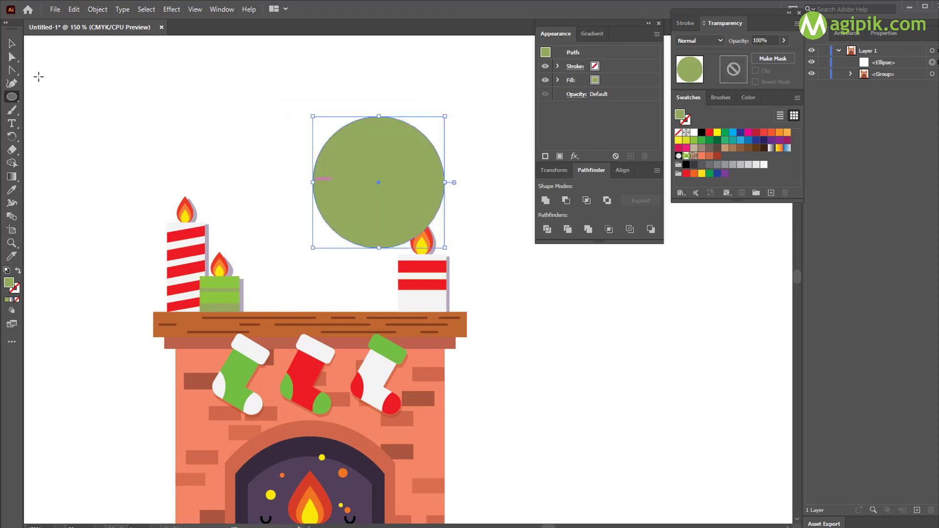
# Step: Move the circle above the gap between the candles and fill it with the bright light green swatch
pyautogui.press('v')
pyautogui.moveTo(371, 178); pyautogui.dragTo(316, 144)
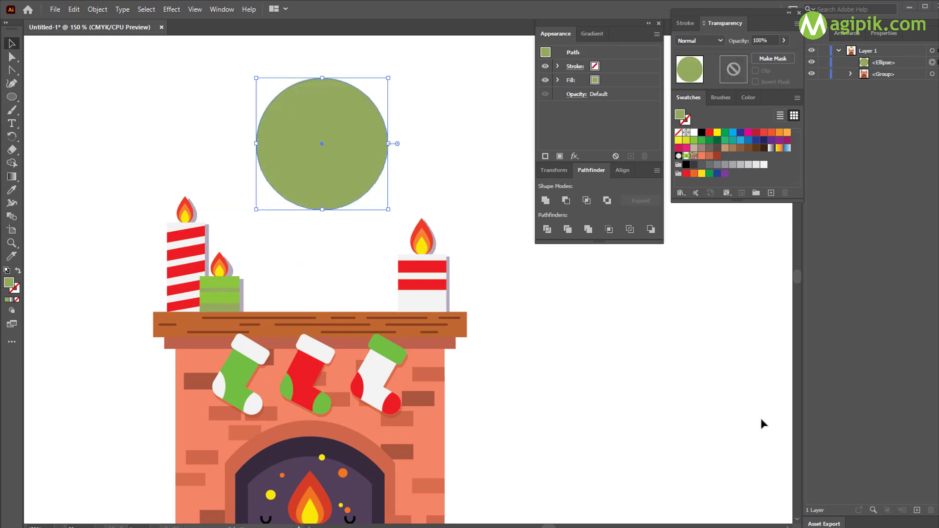
pyautogui.click(695, 142)
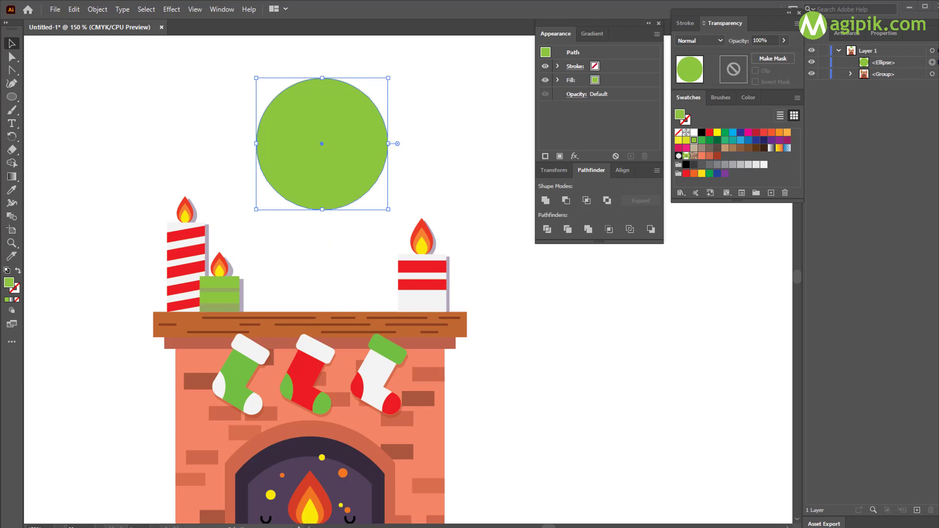
pyautogui.click(103, 131)
# Step: Draw a second circle, 55 by 55 pt, over the large green circle
pyautogui.press('l')
pyautogui.click(301, 130)
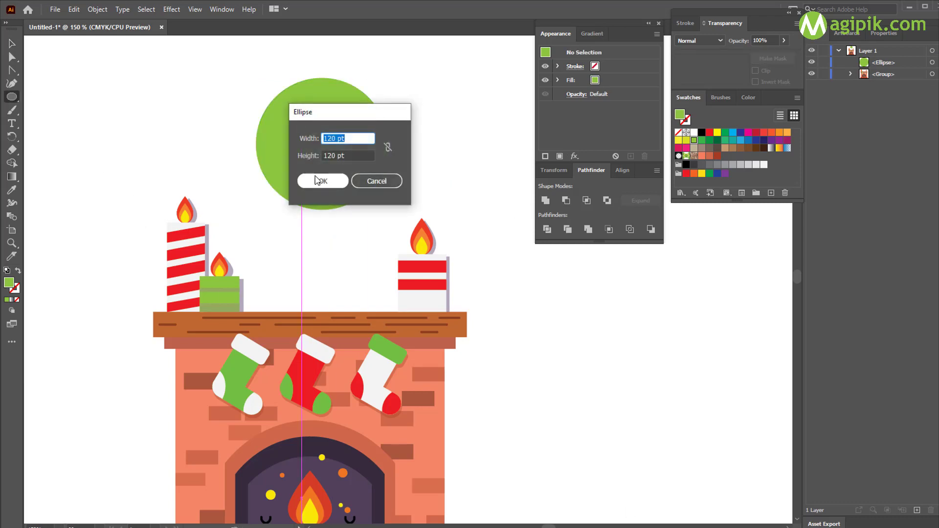
pyautogui.write('55')
pyautogui.press('Tab')
pyautogui.write('55')
pyautogui.click(323, 181)
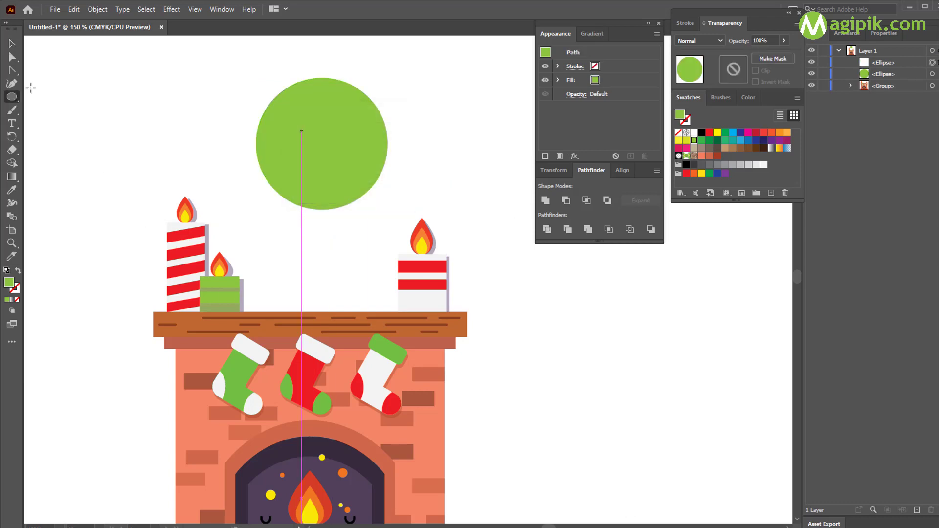
# Step: Align the centres of the small and large circles horizontally and vertically
pyautogui.click(12, 43)
pyautogui.keyDown('shift'); pyautogui.click(317, 107); pyautogui.keyUp('shift')
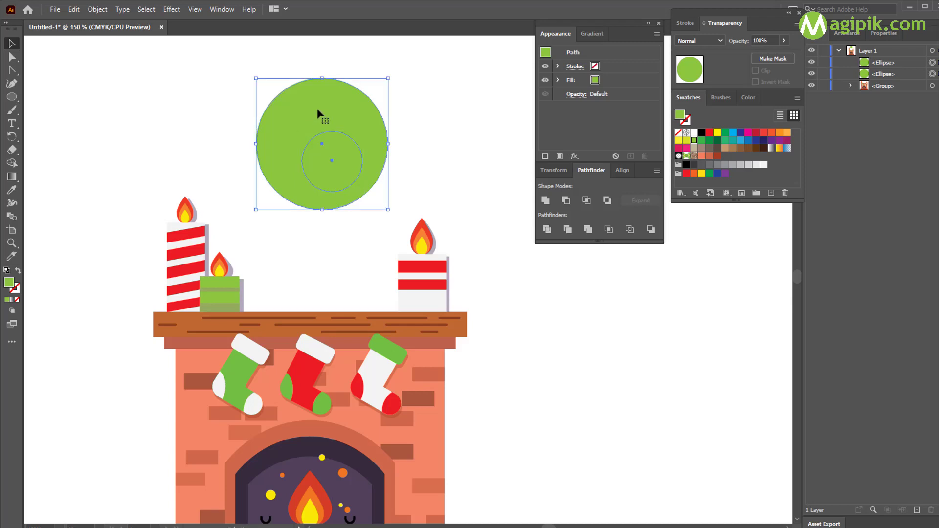
pyautogui.click(592, 34)
pyautogui.click(622, 170)
pyautogui.click(566, 200)
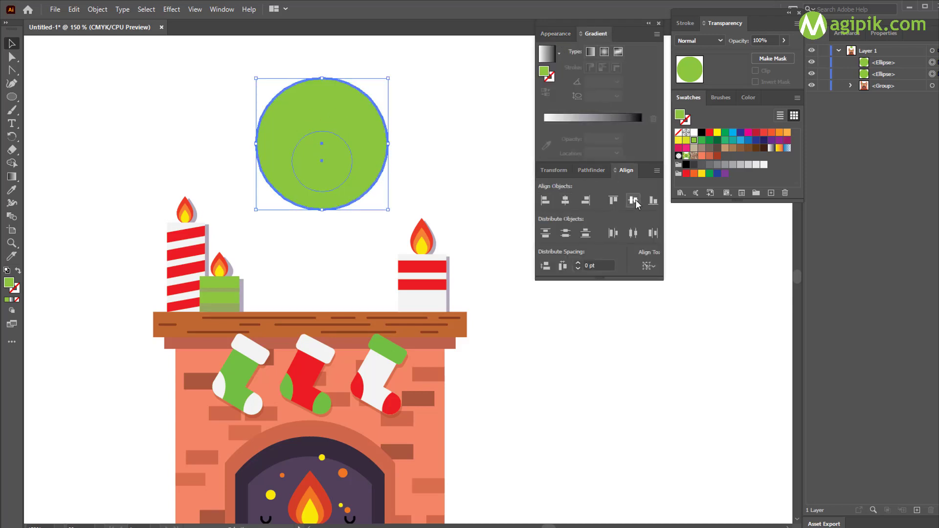
# Step: Subtract the small circle from the large one with Minus Front to form a green ring
pyautogui.moveTo(234, 61); pyautogui.dragTo(388, 178)
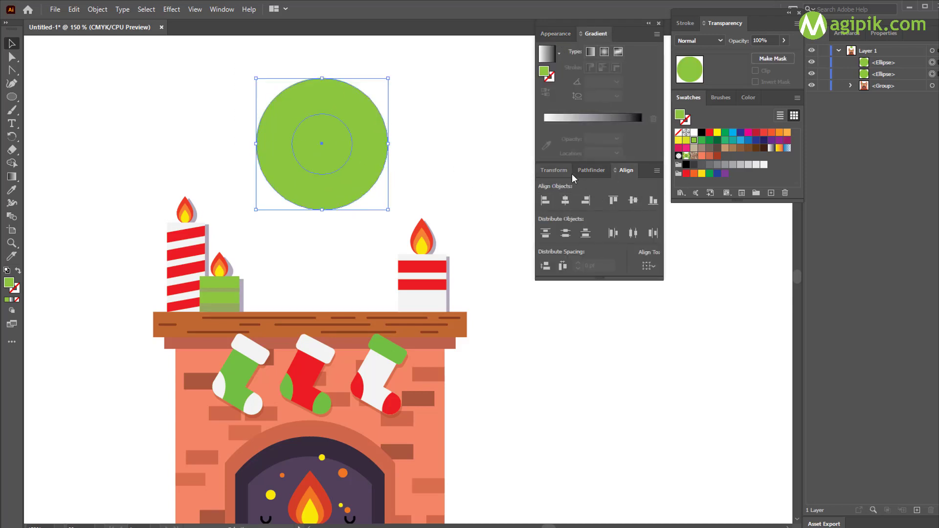
pyautogui.click(591, 171)
pyautogui.click(567, 201)
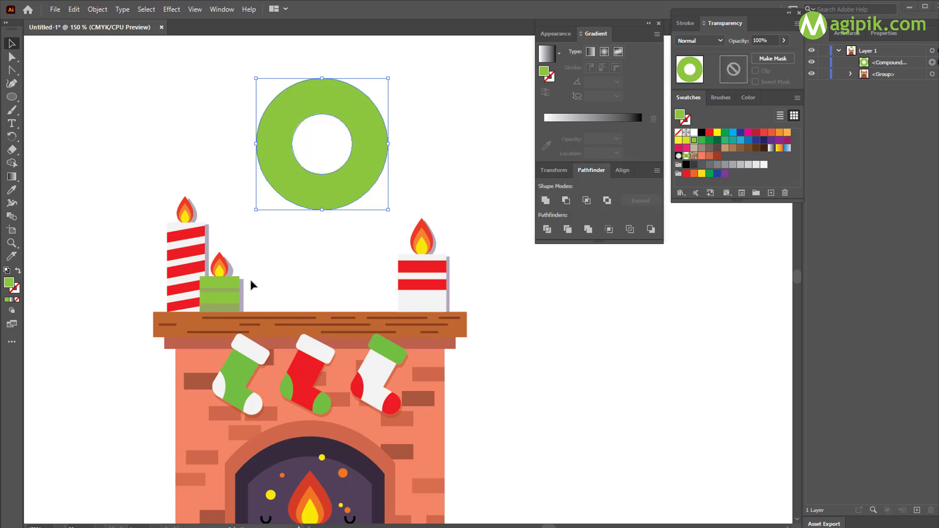
pyautogui.click(125, 153)
# Step: Draw a circle sized between the ring's inner and outer edges and align its centre with the ring's centre
pyautogui.click(13, 97)
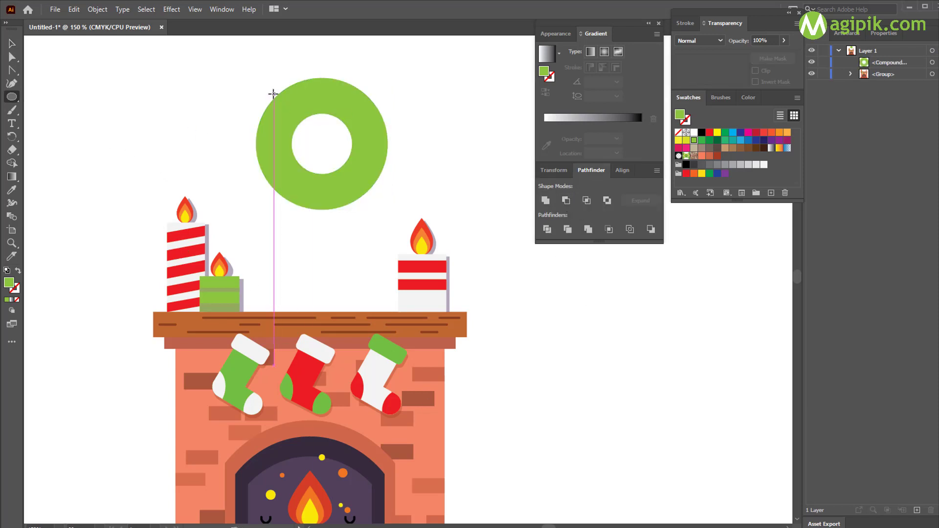
pyautogui.moveTo(284, 98); pyautogui.dragTo(380, 195)
pyautogui.press('v')
pyautogui.keyDown('shift'); pyautogui.click(264, 119); pyautogui.keyUp('shift')
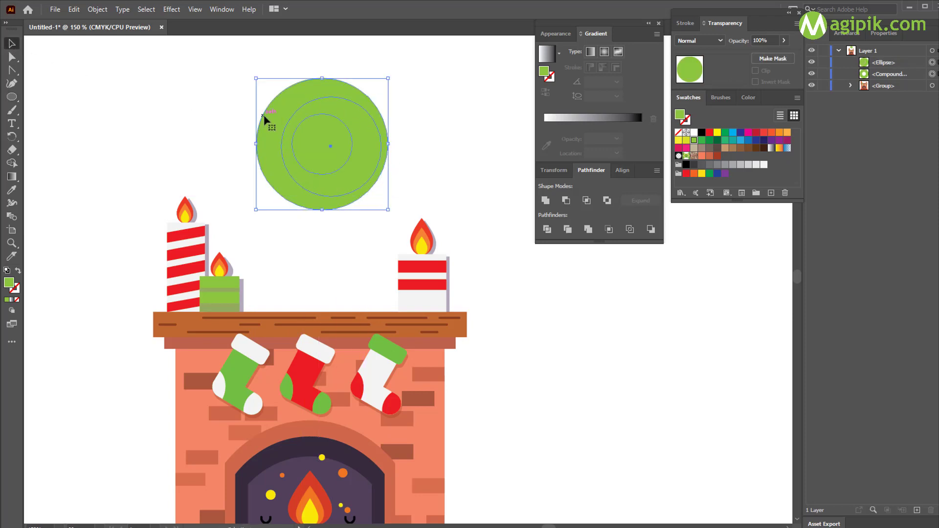
pyautogui.click(622, 170)
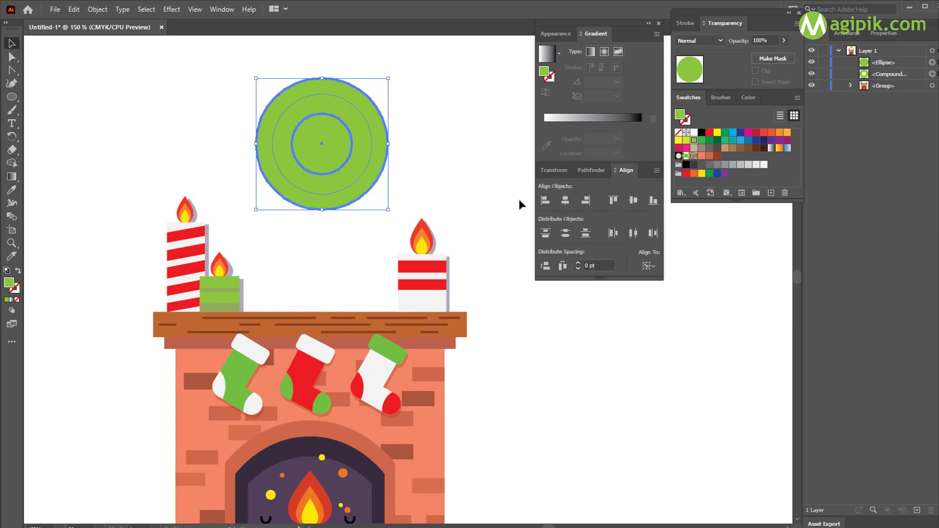
pyautogui.click(453, 170)
# Step: Recolour the circle lying midway across the wreath to green #72C441 and convert its fill into a stroke
pyautogui.click(369, 151)
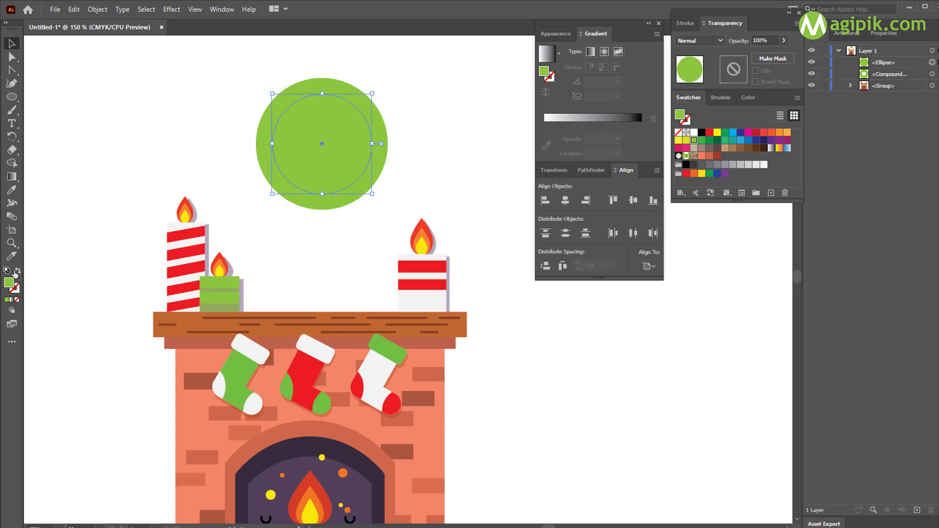
pyautogui.doubleClick(8, 283)
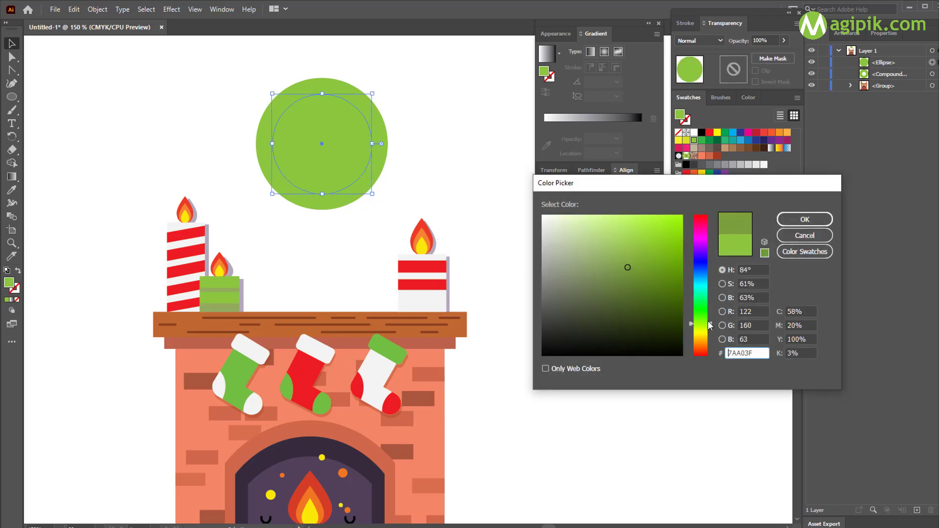
pyautogui.click(813, 236)
pyautogui.doubleClick(9, 285)
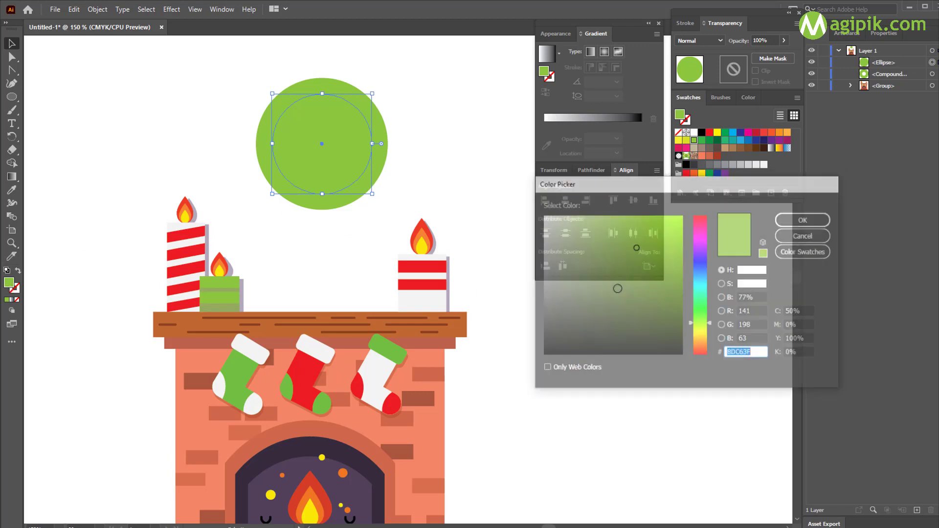
pyautogui.moveTo(709, 322); pyautogui.dragTo(709, 316)
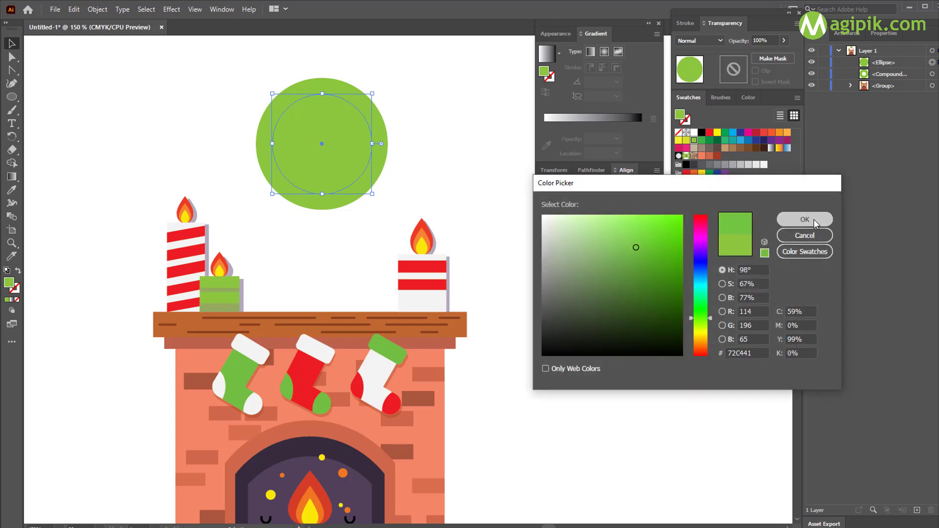
pyautogui.click(805, 220)
pyautogui.click(18, 271)
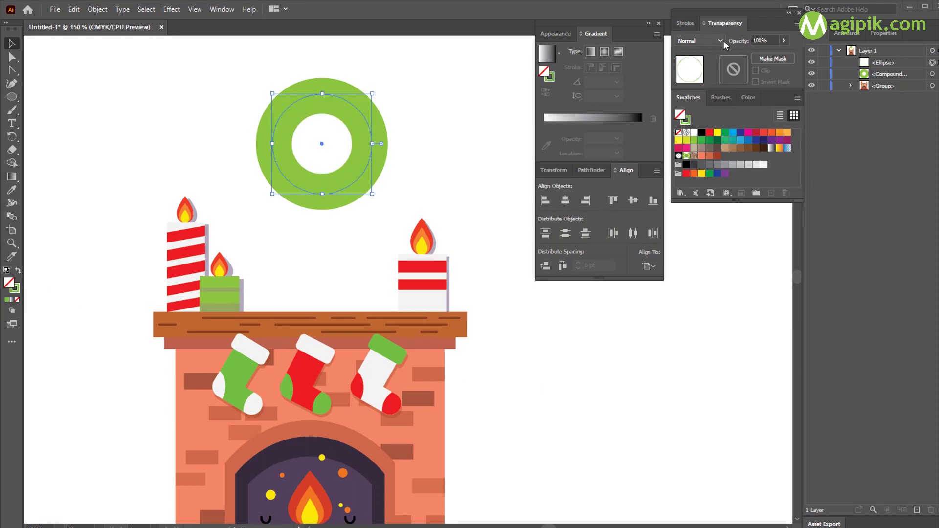
# Step: Change the circle outline's colour to a dark green and set its stroke weight to 4 pt
pyautogui.click(686, 23)
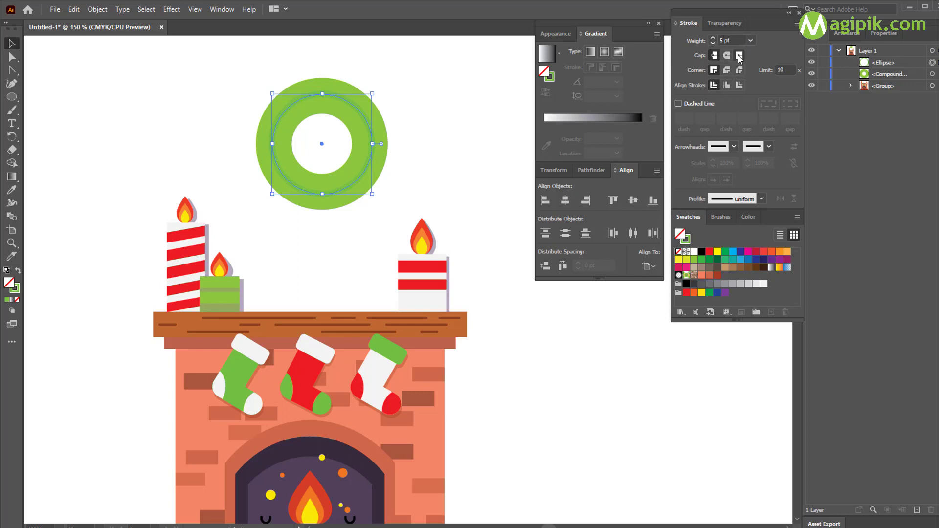
pyautogui.click(6, 299)
pyautogui.doubleClick(15, 287)
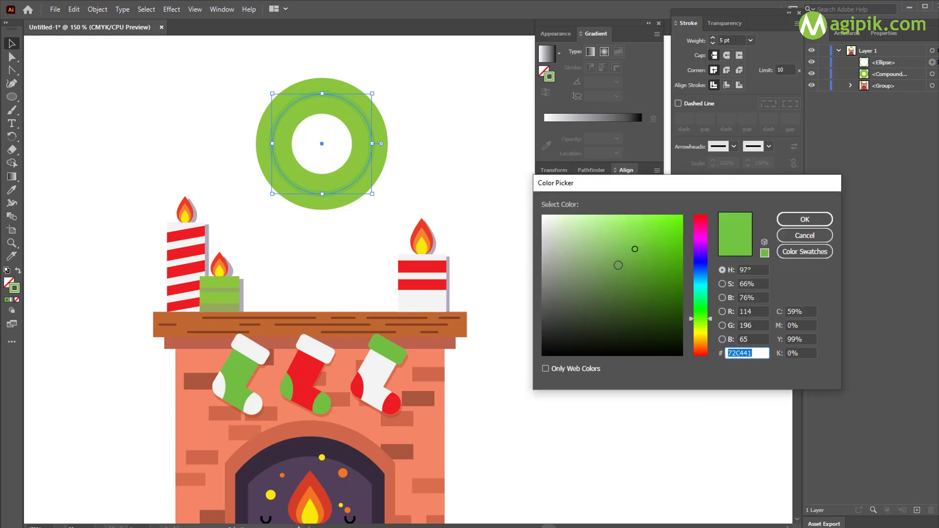
pyautogui.moveTo(635, 249)
pyautogui.mouseDown()
pyautogui.moveTo(636, 273)
pyautogui.moveTo(678, 270)
pyautogui.mouseUp()
pyautogui.click(805, 219)
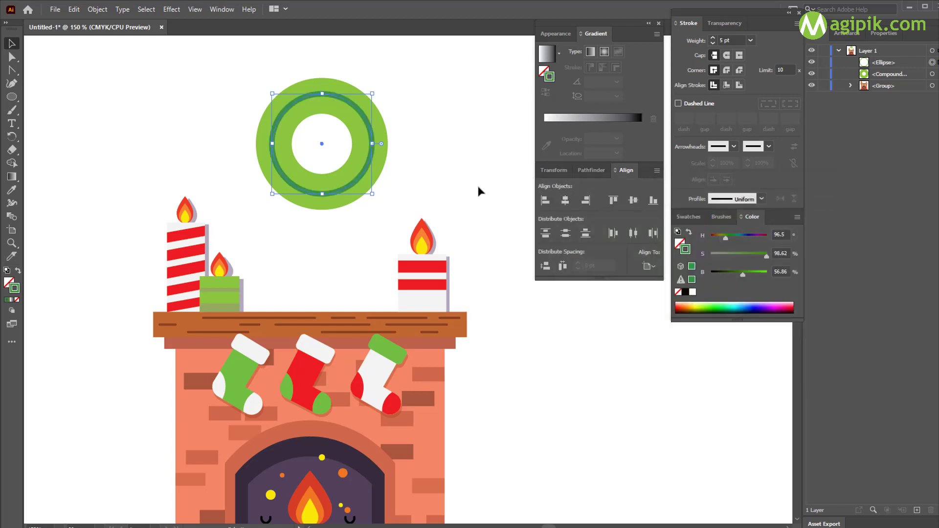
pyautogui.click(477, 182)
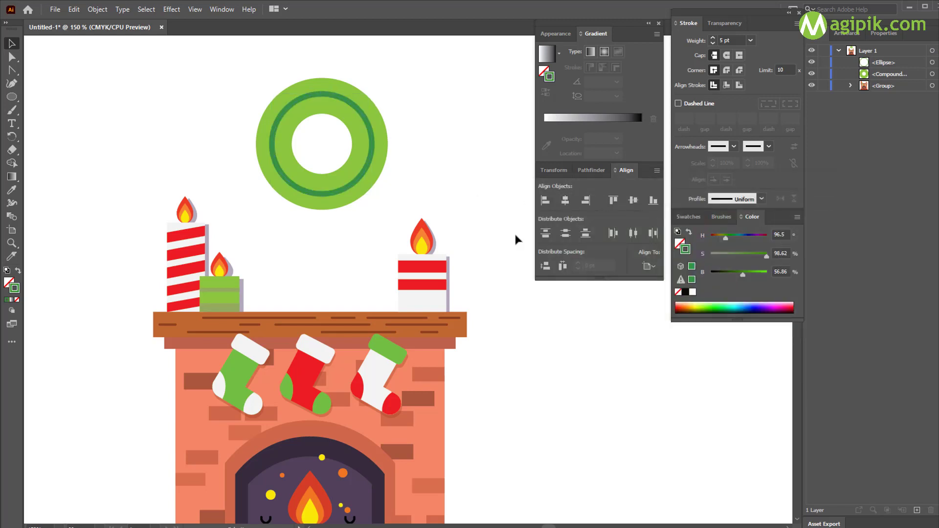
pyautogui.click(376, 155)
pyautogui.click(714, 44)
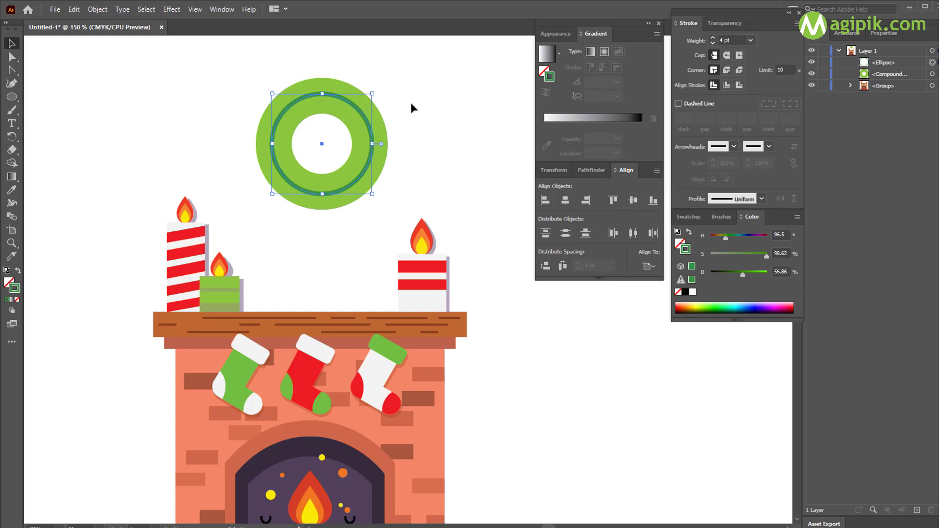
# Step: Duplicate the dark green ring in place, scale the copy slightly larger around its centre, and set its stroke to 2 pt
pyautogui.hotkey('ctrl', 'c')
pyautogui.hotkey('ctrl', 'f')
pyautogui.moveTo(372, 138); pyautogui.dragTo(382, 143)
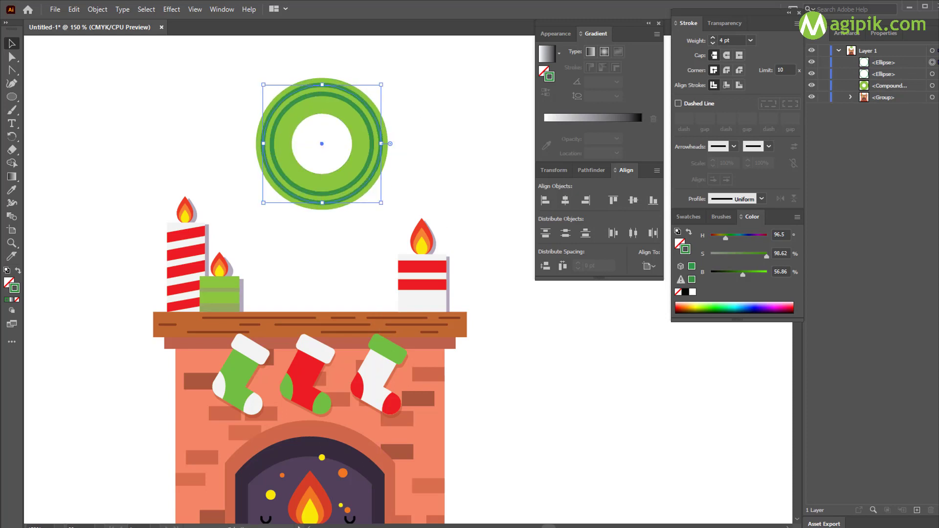
pyautogui.click(713, 43)
pyautogui.click(713, 43)
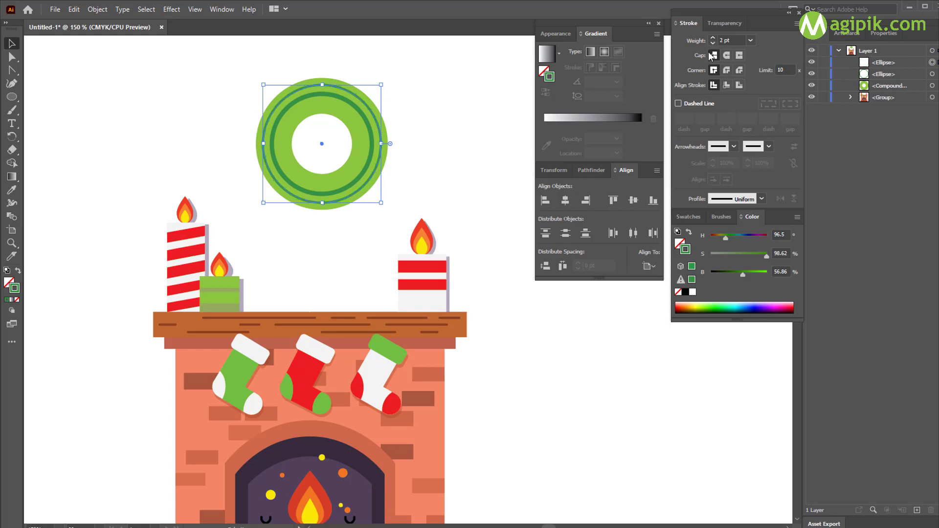
pyautogui.scroll(2, 322, 105)
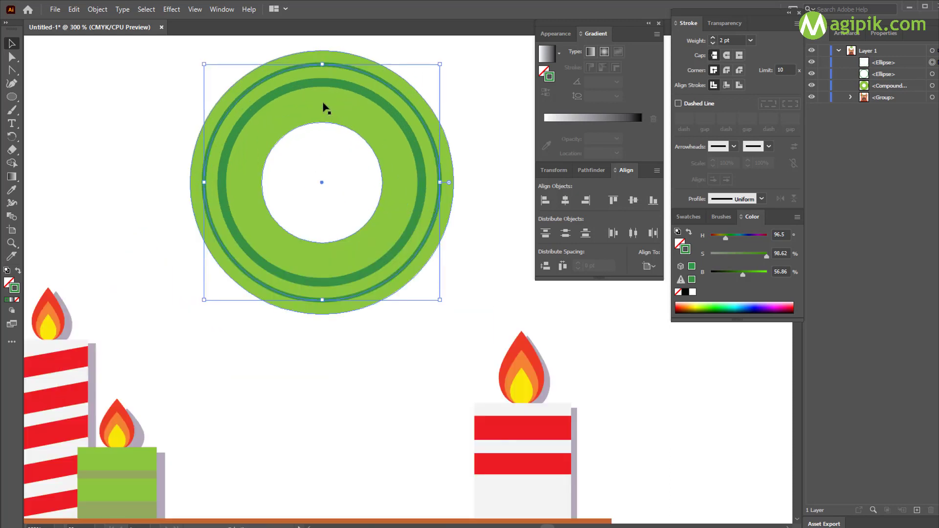
pyautogui.moveTo(321, 65); pyautogui.dragTo(321, 72)
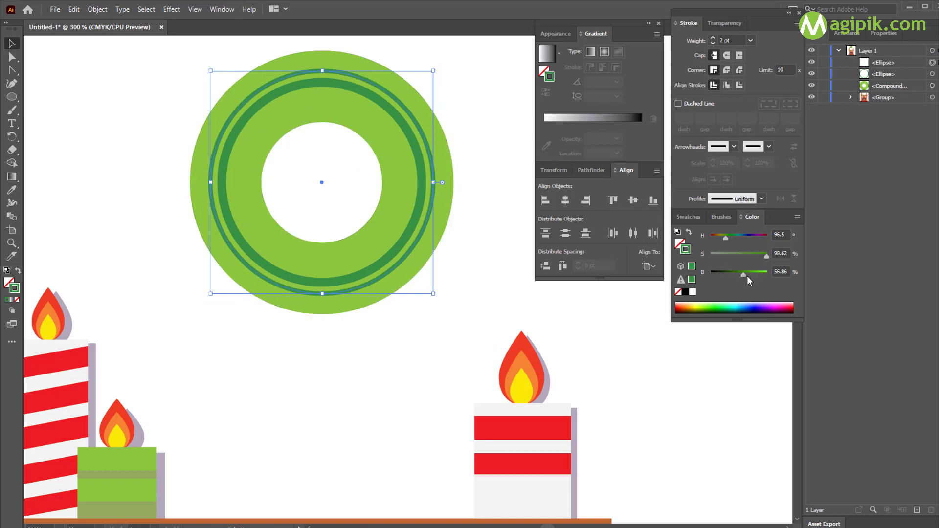
# Step: Recolour the outer ring to yellow-green with hue 73 and brightness 100%, enlarge it slightly, and set its stroke to 1 pt
pyautogui.moveTo(747, 275)
pyautogui.mouseDown()
pyautogui.moveTo(773, 280)
pyautogui.moveTo(760, 275)
pyautogui.mouseUp()
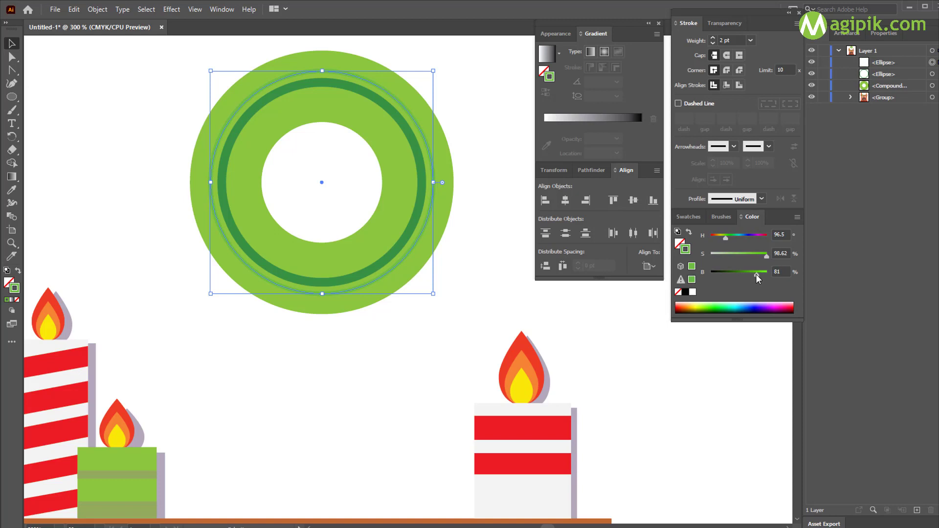
pyautogui.moveTo(756, 274); pyautogui.dragTo(769, 275)
pyautogui.click(724, 236)
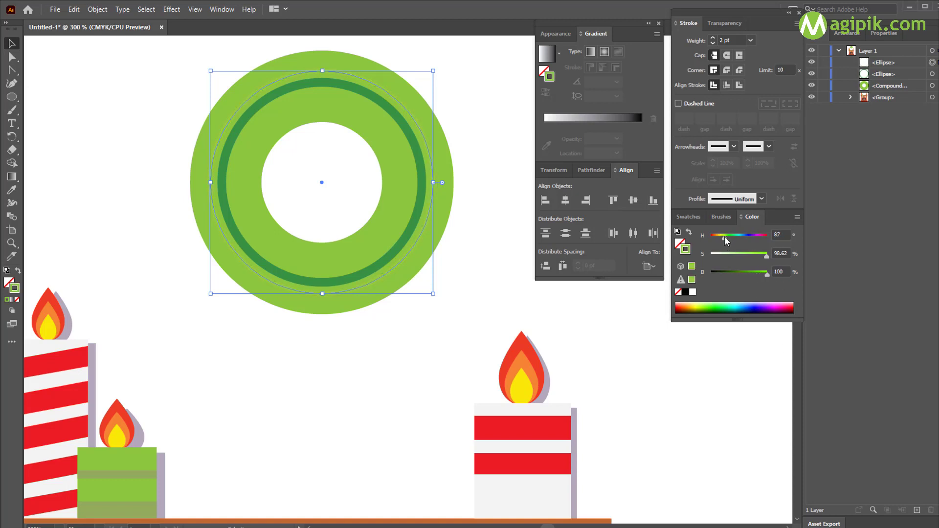
pyautogui.moveTo(724, 236); pyautogui.dragTo(724, 237)
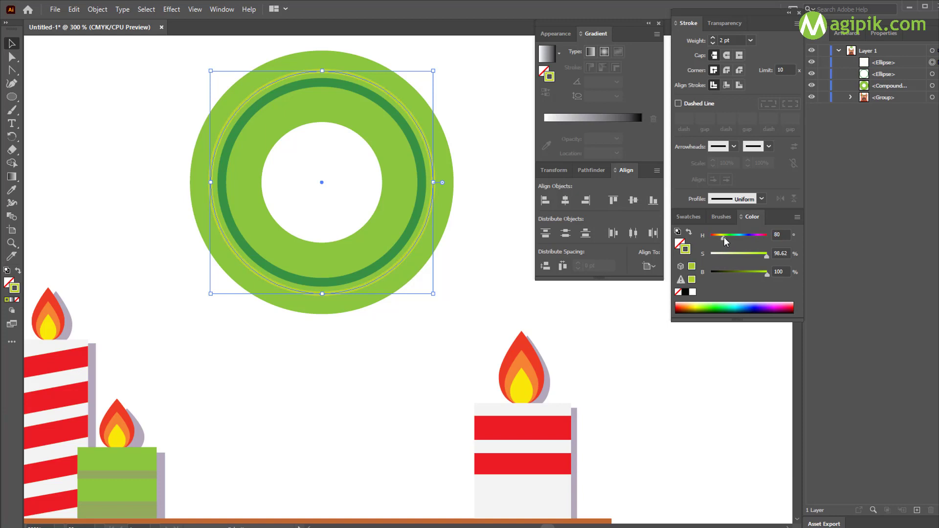
pyautogui.moveTo(725, 238); pyautogui.dragTo(722, 238)
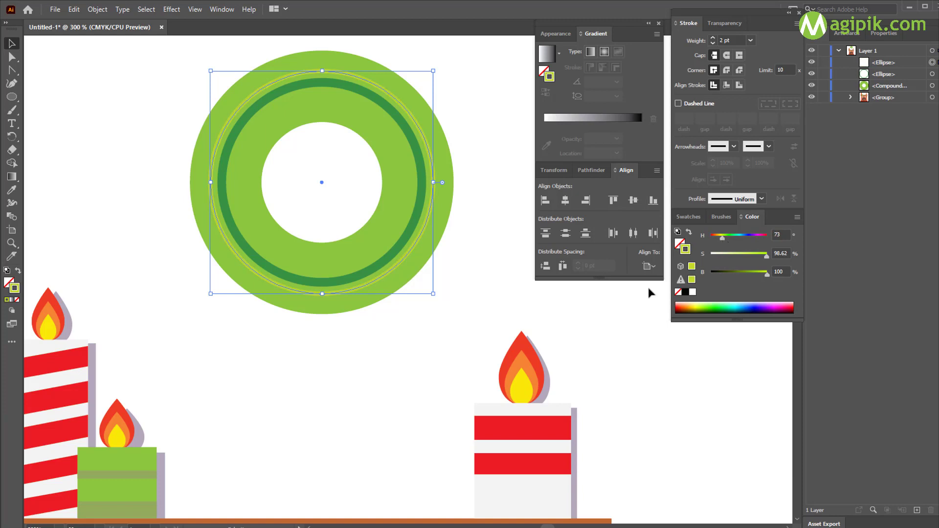
pyautogui.click(488, 290)
pyautogui.click(411, 256)
pyautogui.moveTo(434, 184); pyautogui.dragTo(437, 184)
pyautogui.click(645, 425)
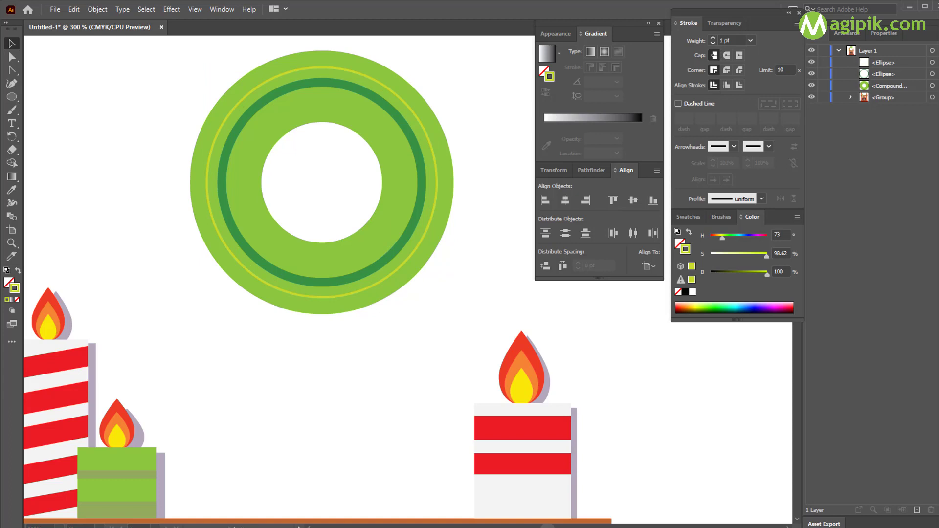
# Step: Duplicate the dark green ring in place, shrink the copy inside it, and sample the outer ring's yellow-green stroke onto the copy
pyautogui.click(311, 285)
pyautogui.click(312, 285)
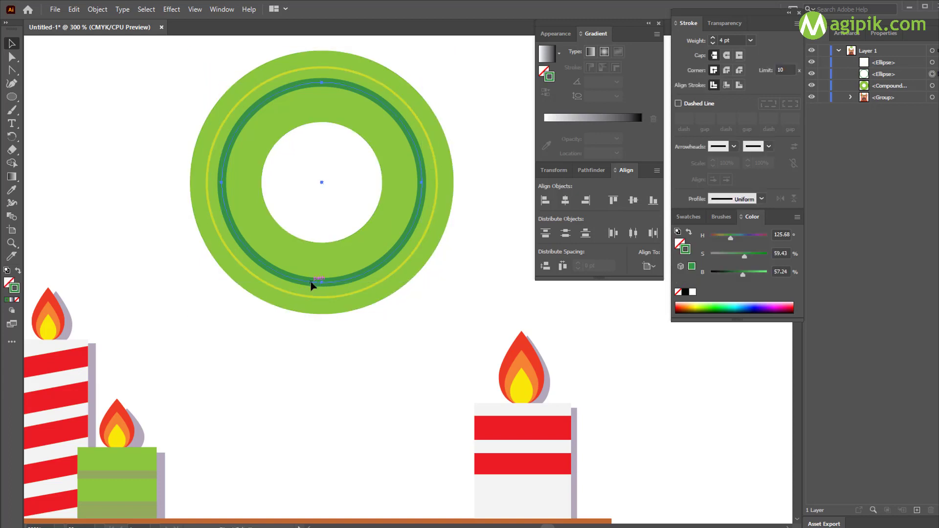
pyautogui.hotkey('ctrl', 'c')
pyautogui.hotkey('ctrl', 'f')
pyautogui.moveTo(321, 281); pyautogui.dragTo(322, 266)
pyautogui.press('i')
pyautogui.click(420, 242)
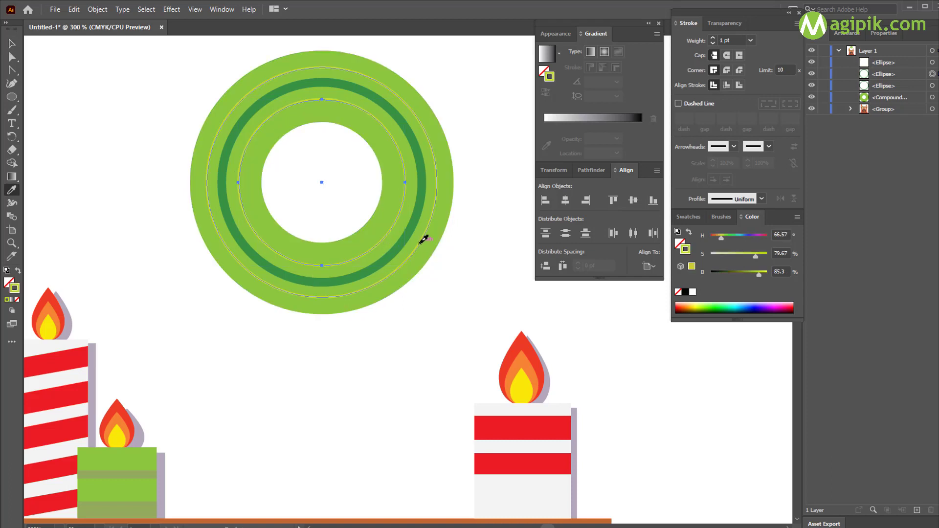
# Step: Set the inner ring's stroke weight to 3 pt and shrink the ring slightly towards the wreath's hole
pyautogui.press('v')
pyautogui.click(713, 39)
pyautogui.click(713, 39)
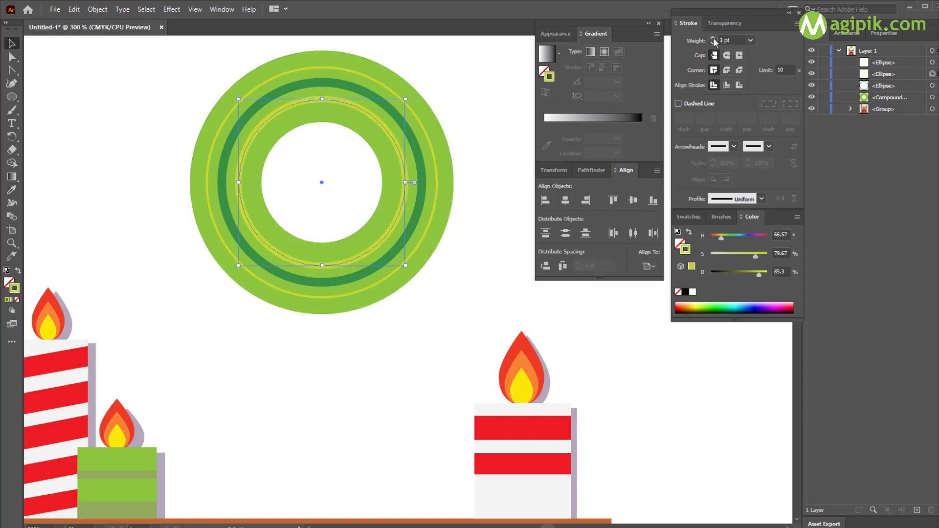
pyautogui.click(713, 39)
pyautogui.click(714, 43)
pyautogui.moveTo(406, 266); pyautogui.dragTo(401, 261)
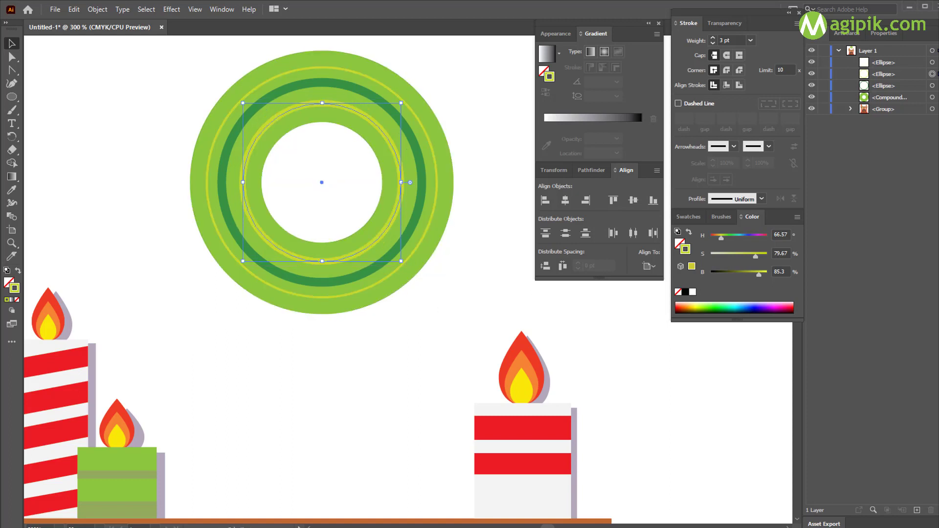
# Step: Soften the inner ring's stroke colour to hue 77 and brightness 88%
pyautogui.doubleClick(15, 289)
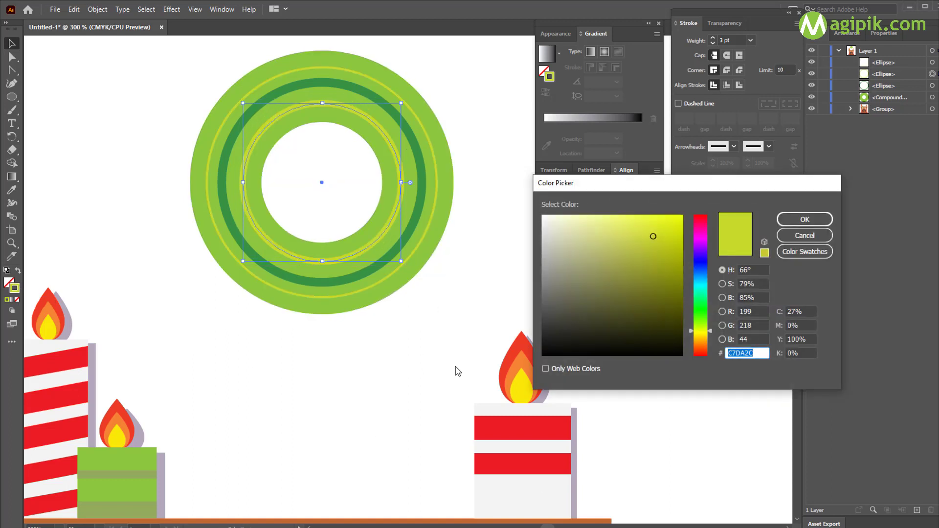
pyautogui.click(805, 235)
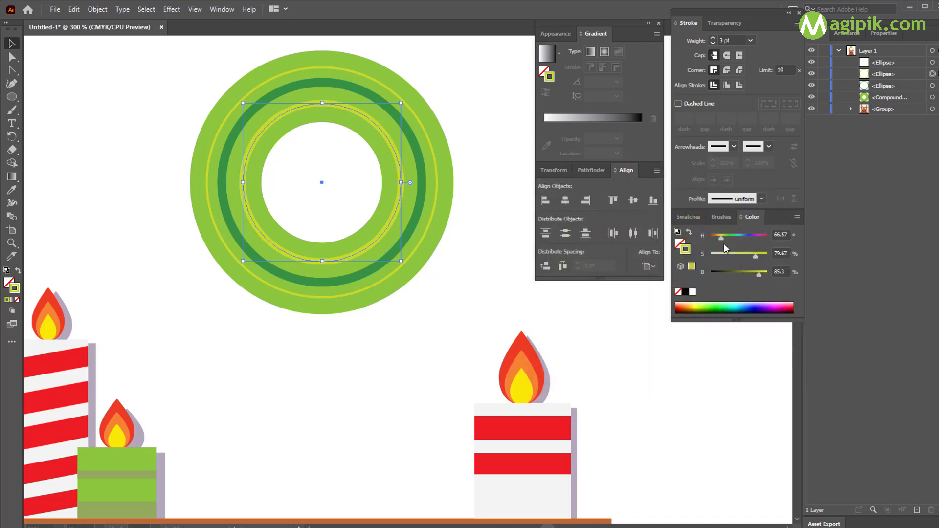
pyautogui.click(723, 238)
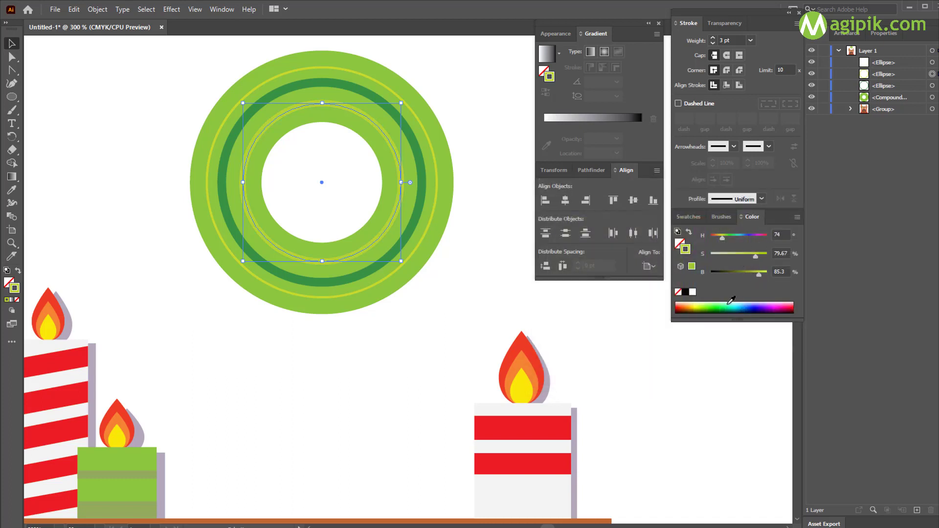
pyautogui.moveTo(759, 274); pyautogui.dragTo(765, 277)
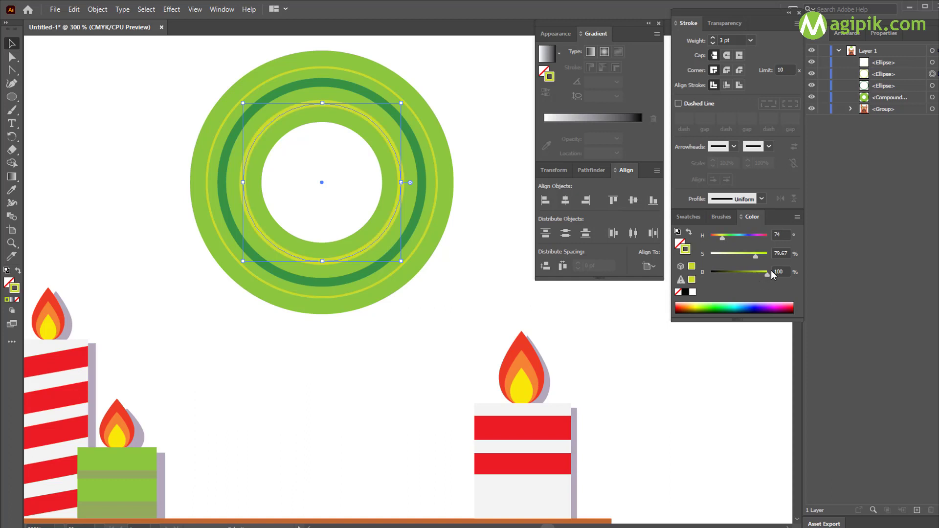
pyautogui.click(760, 273)
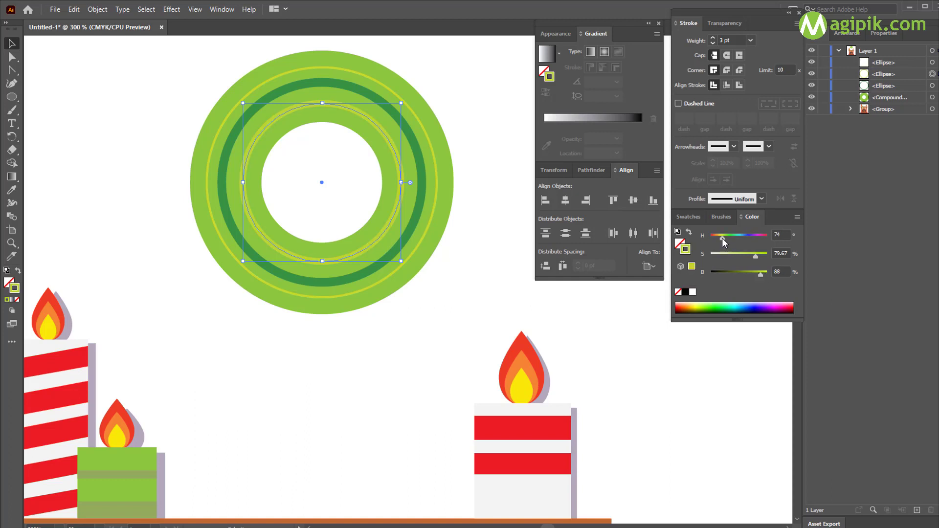
pyautogui.moveTo(723, 239); pyautogui.dragTo(723, 241)
pyautogui.click(460, 274)
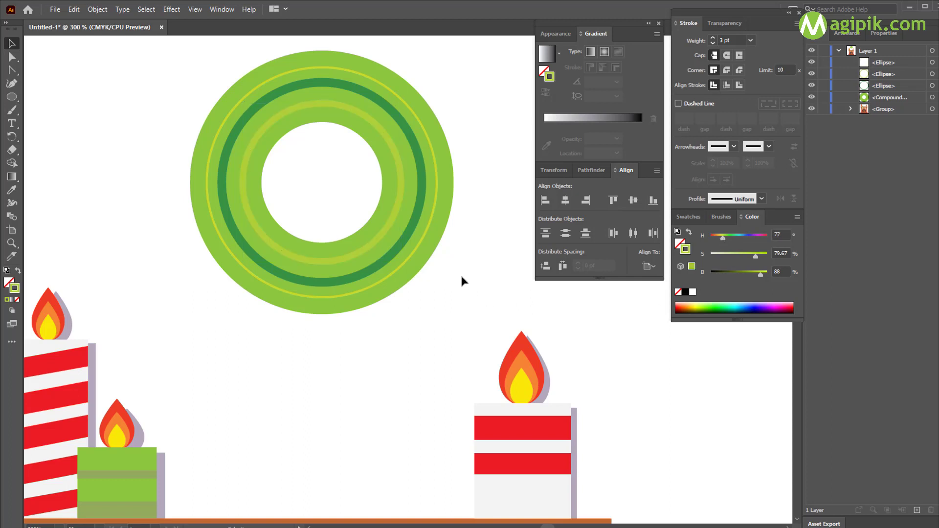
# Step: Sample the inner ring's stroke onto the outer ring and set the outer ring's stroke weight to 2 pt
pyautogui.click(435, 217)
pyautogui.press('i')
pyautogui.click(400, 205)
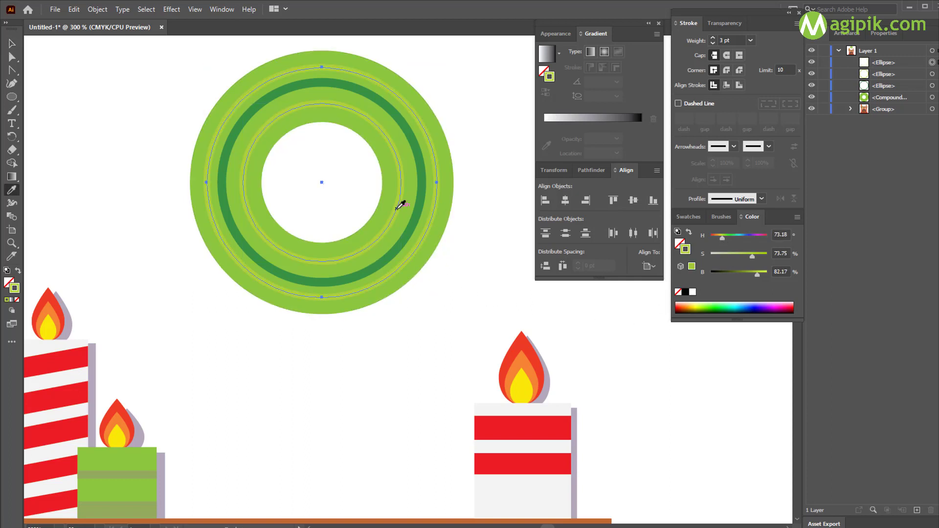
pyautogui.press('v')
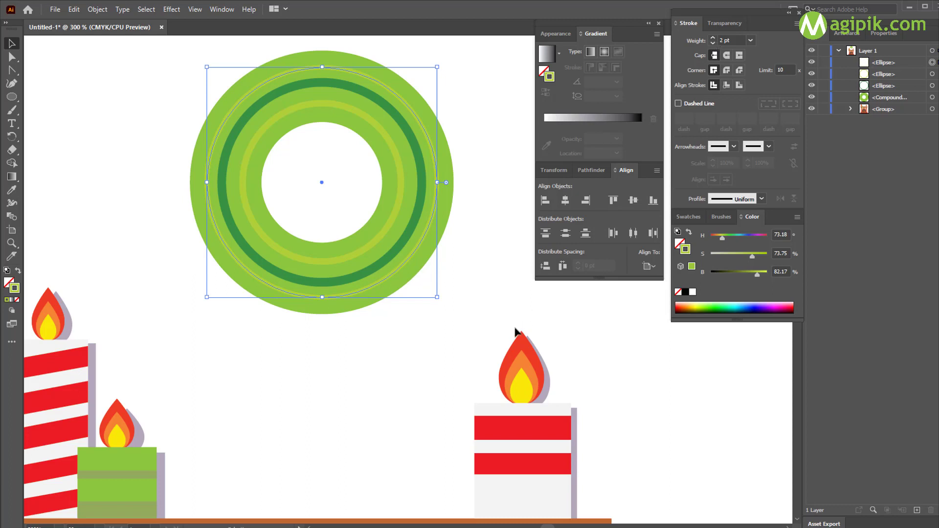
pyautogui.click(515, 329)
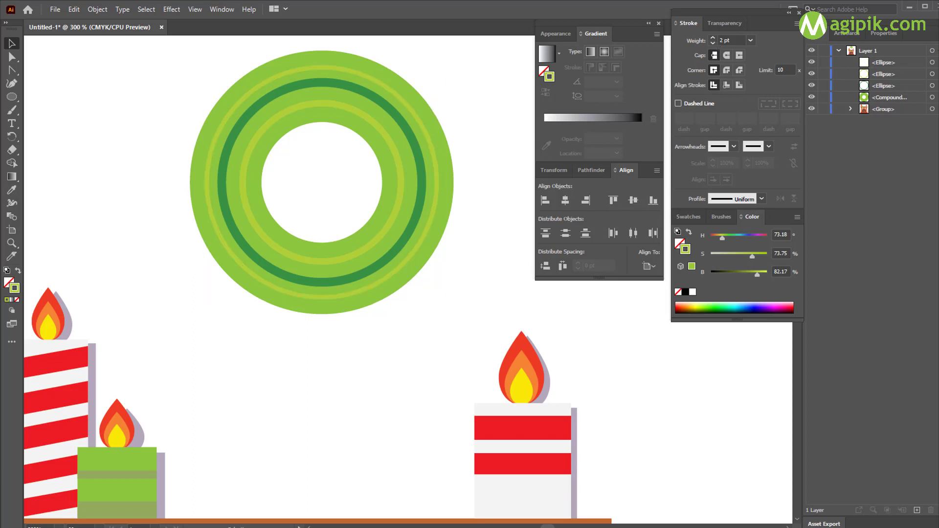
# Step: Deepen the dark green middle ring's stroke colour to saturation 93% and brightness 50%
pyautogui.click(296, 281)
pyautogui.click(422, 209)
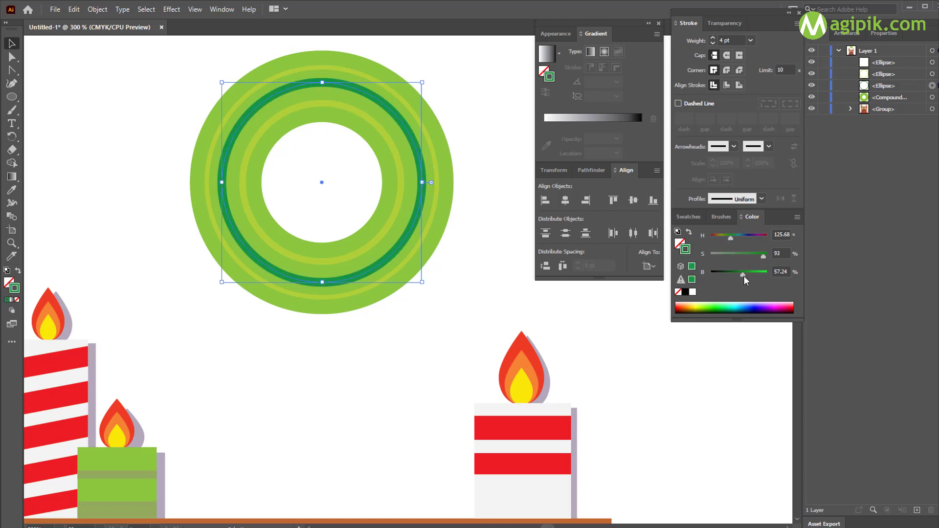
pyautogui.moveTo(743, 275); pyautogui.dragTo(738, 274)
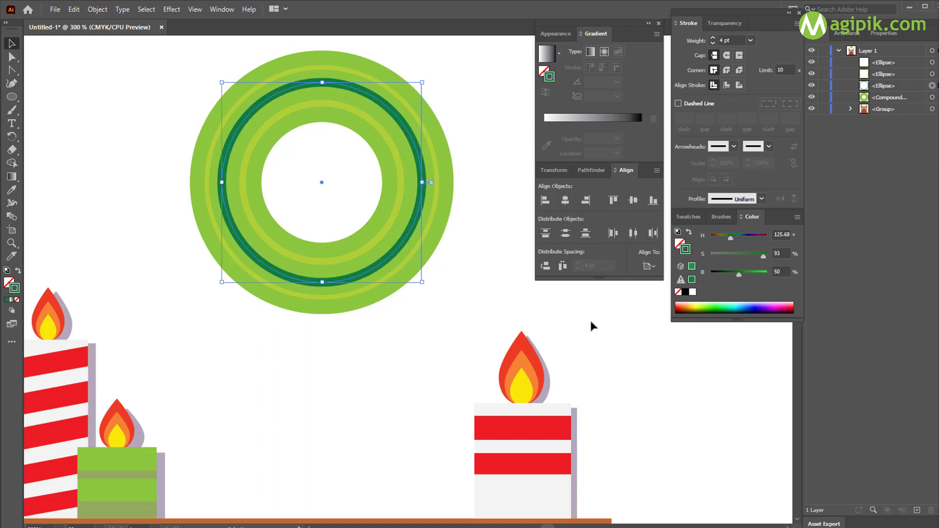
pyautogui.click(479, 259)
pyautogui.click(417, 254)
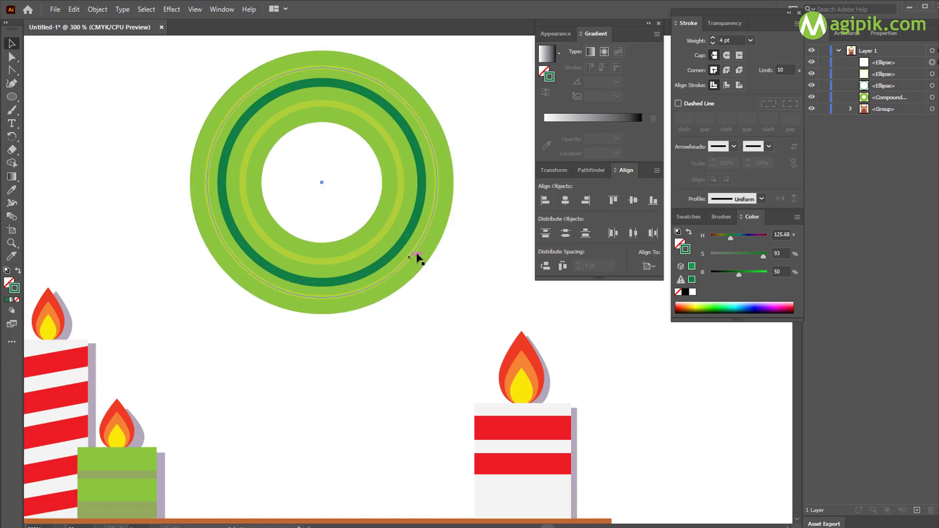
# Step: Duplicate the wreath's thin outer yellow-green ring in place and shrink the copy concentrically until it sits just outside the hole
pyautogui.click(417, 255)
pyautogui.moveTo(432, 294); pyautogui.dragTo(397, 254)
pyautogui.hotkey('ctrl', 'z')
pyautogui.hotkey('ctrl', 'c')
pyautogui.hotkey('ctrl', 'f')
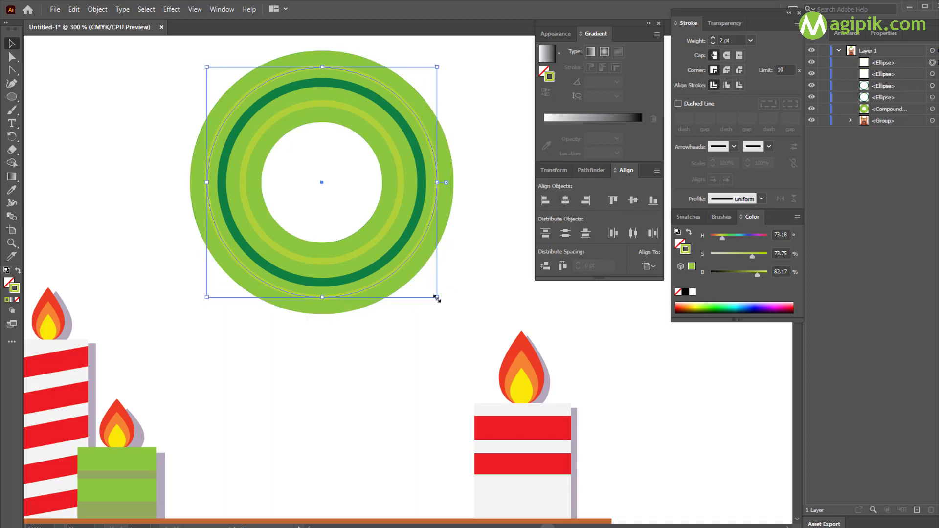
pyautogui.moveTo(436, 297); pyautogui.dragTo(394, 252)
# Step: Sample the dark green ring's stroke onto the new innermost ring and set its stroke weight to 1 pt
pyautogui.press('i')
pyautogui.click(415, 221)
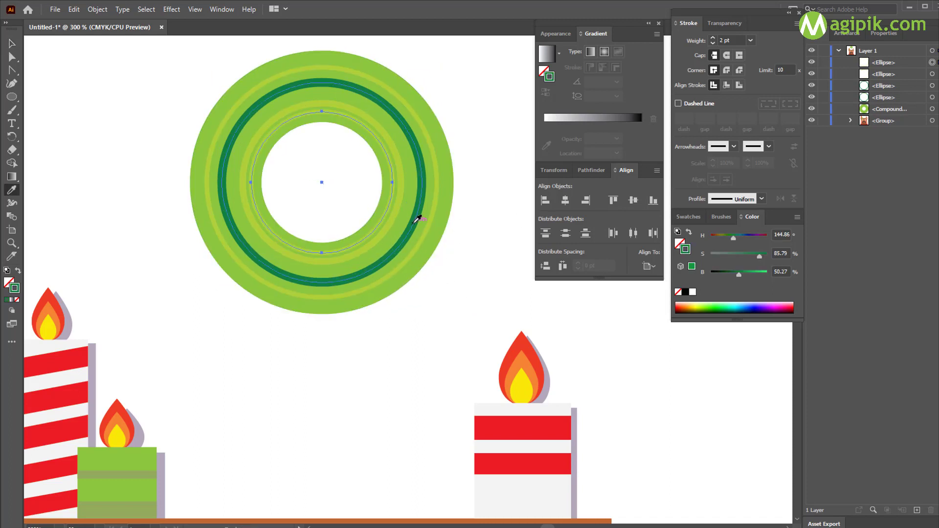
pyautogui.press('v')
pyautogui.click(713, 43)
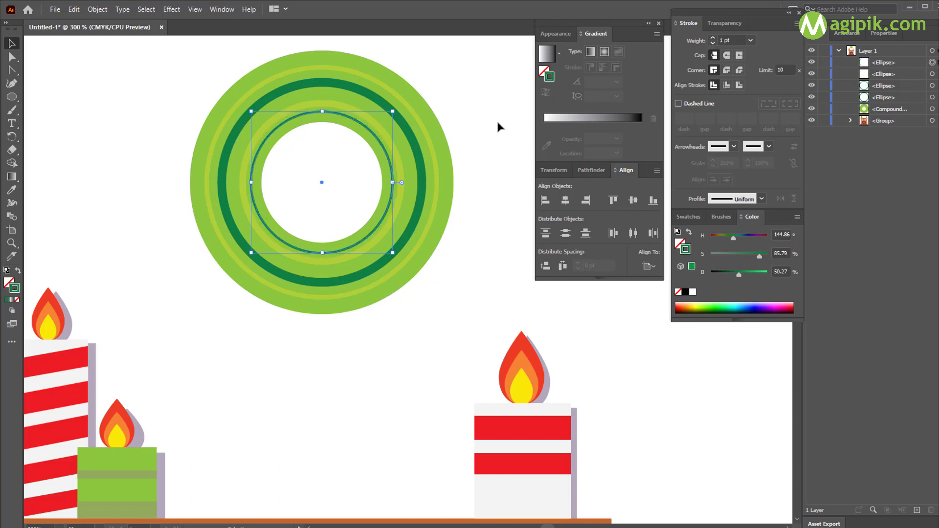
# Step: Thin the outermost yellow-green ring's stroke to 1 pt
pyautogui.click(426, 139)
pyautogui.click(713, 43)
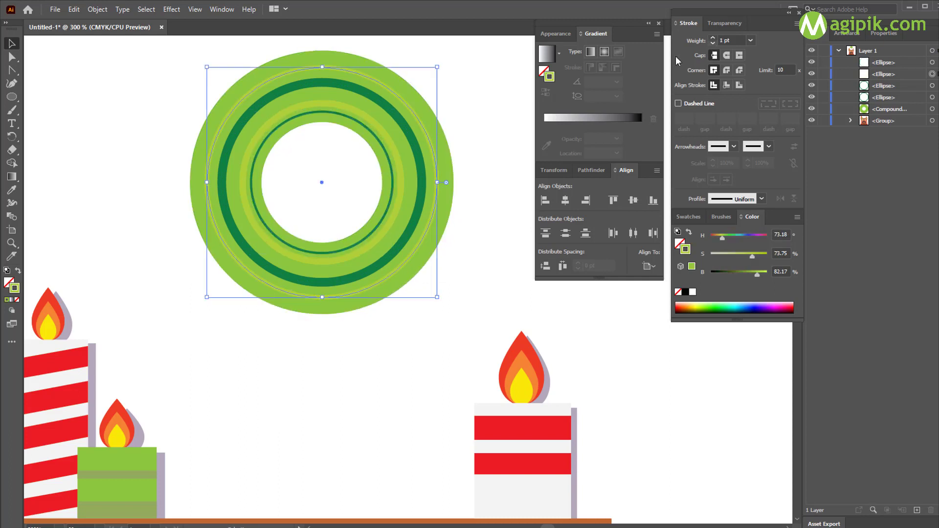
pyautogui.click(486, 98)
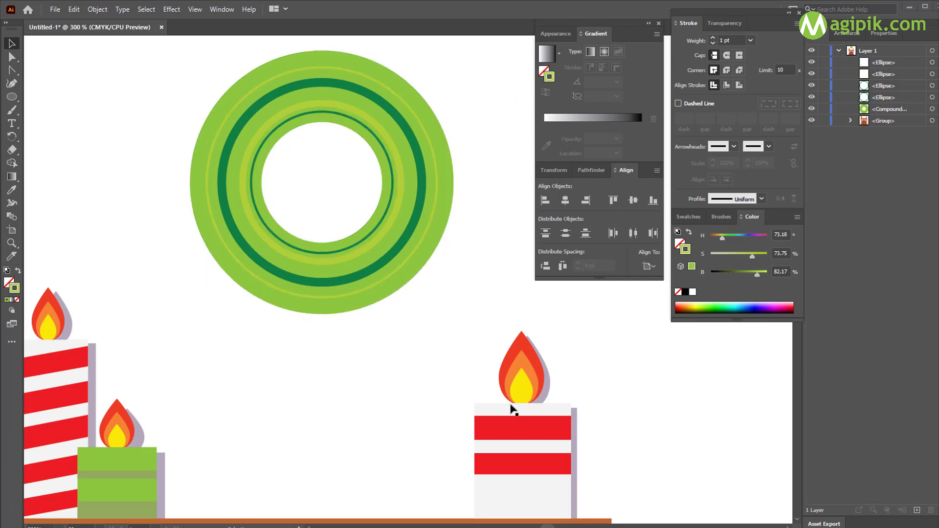
# Step: Set the stroke colour of both dark green rings to hue 92 and brightness 66%
pyautogui.click(405, 243)
pyautogui.keyDown('shift'); pyautogui.click(386, 214); pyautogui.keyUp('shift')
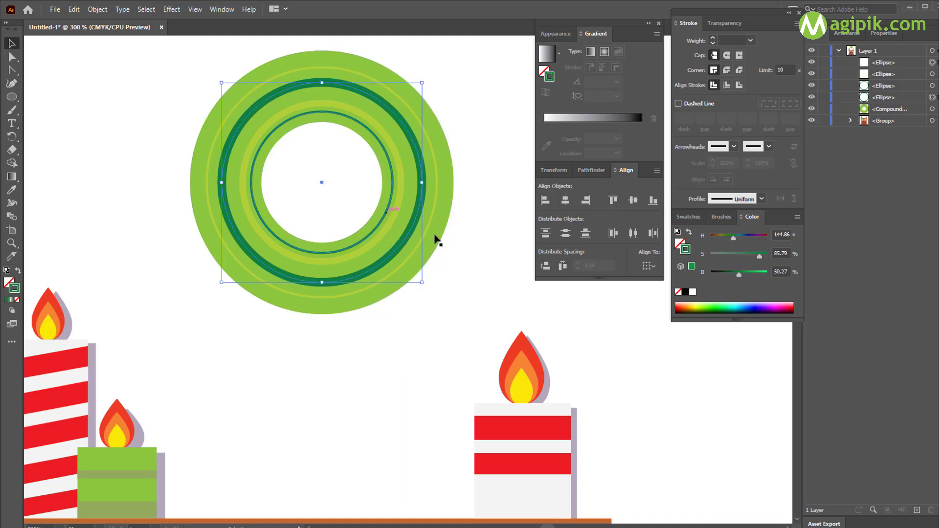
pyautogui.moveTo(733, 237); pyautogui.dragTo(722, 240)
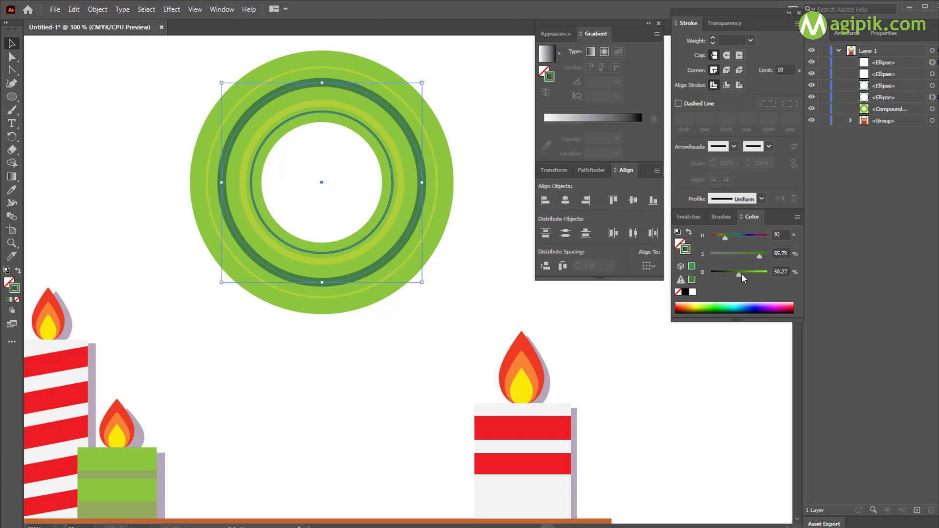
pyautogui.moveTo(742, 274); pyautogui.dragTo(750, 274)
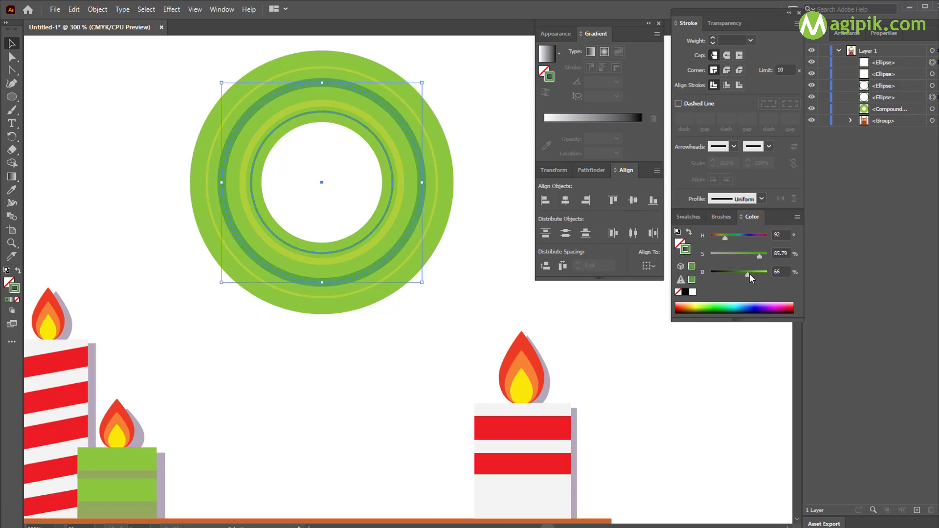
pyautogui.click(493, 283)
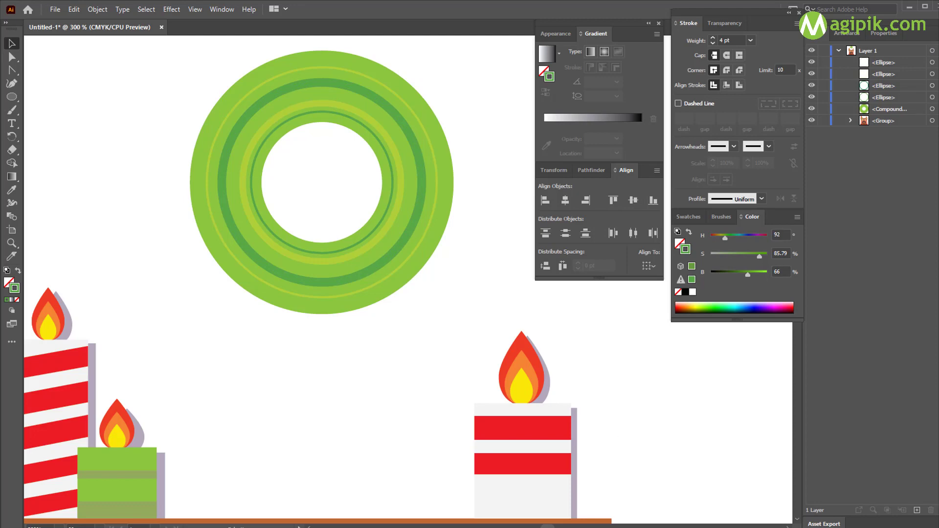
# Step: Darken the stroke of both dark green rings to brightness 52%, keeping the HSB colour model
pyautogui.click(386, 215)
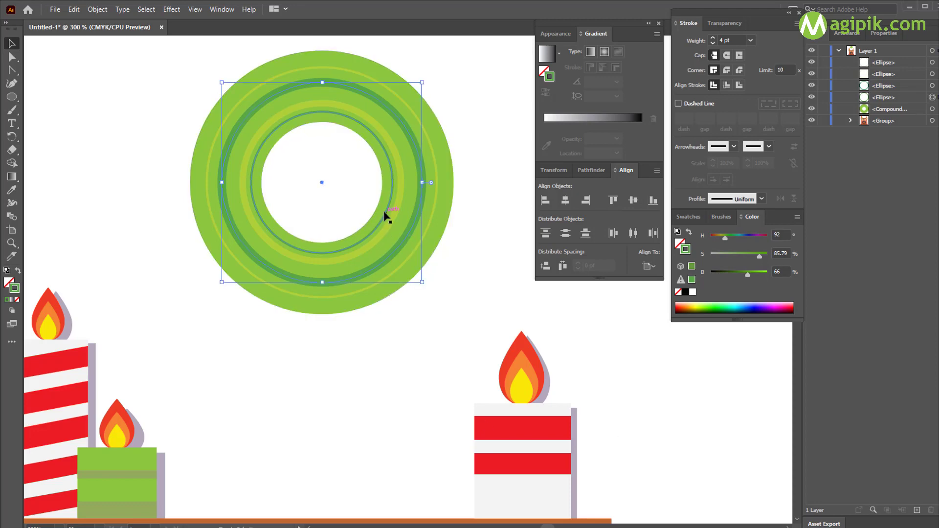
pyautogui.click(687, 216)
pyautogui.click(721, 217)
pyautogui.click(752, 217)
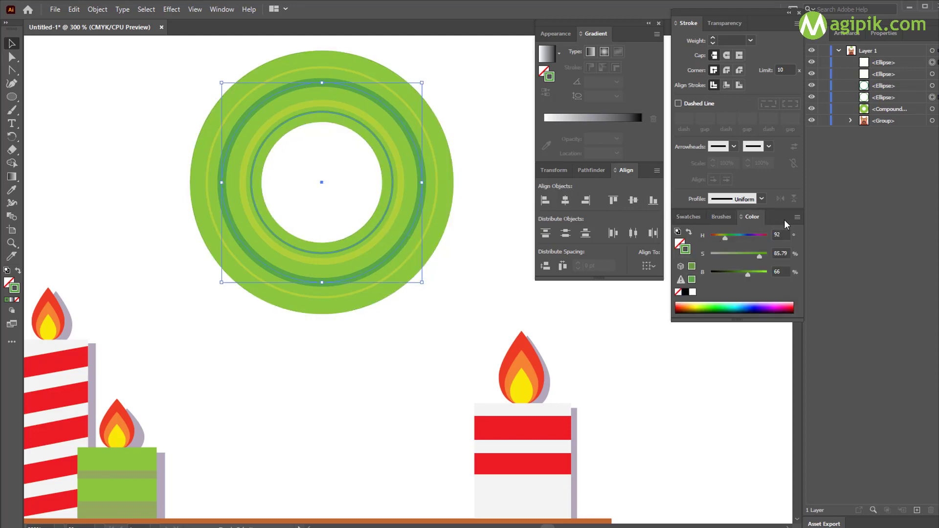
pyautogui.click(797, 216)
pyautogui.click(821, 248)
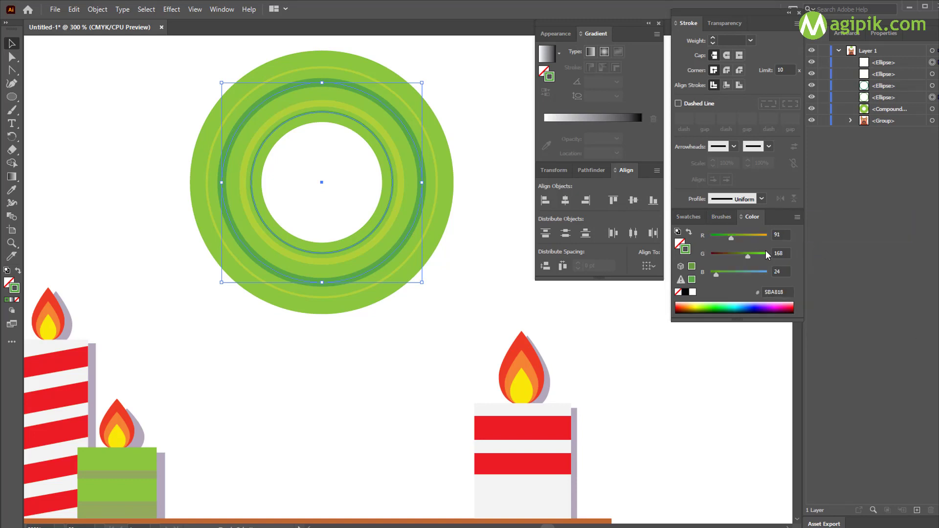
pyautogui.click(798, 217)
pyautogui.click(813, 262)
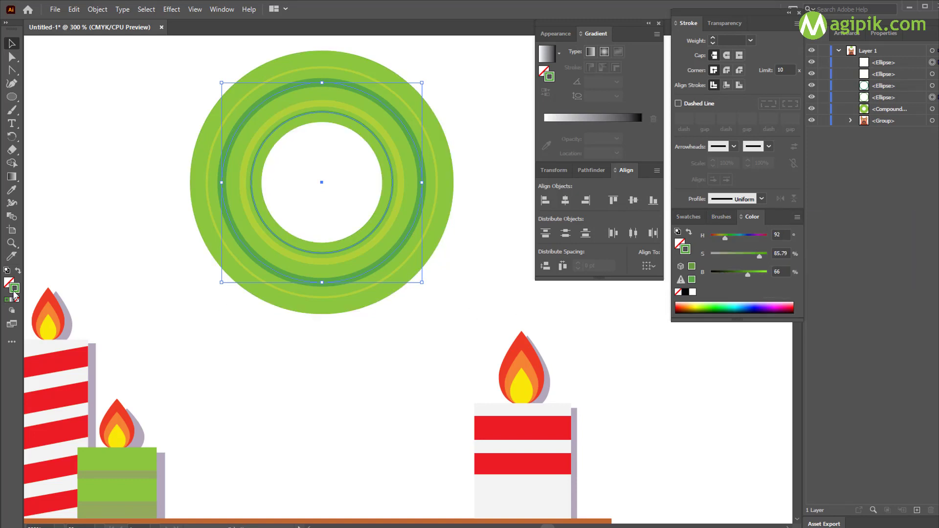
pyautogui.moveTo(748, 274); pyautogui.dragTo(739, 274)
pyautogui.click(573, 324)
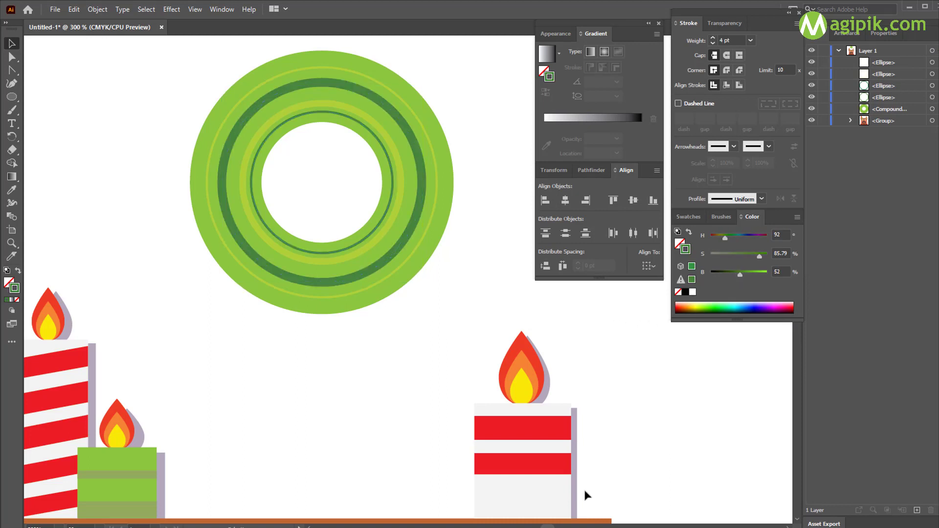
# Step: Draw a circle about 37 pt across just below the wreath and give it a dark red fill with no stroke
pyautogui.click(12, 97)
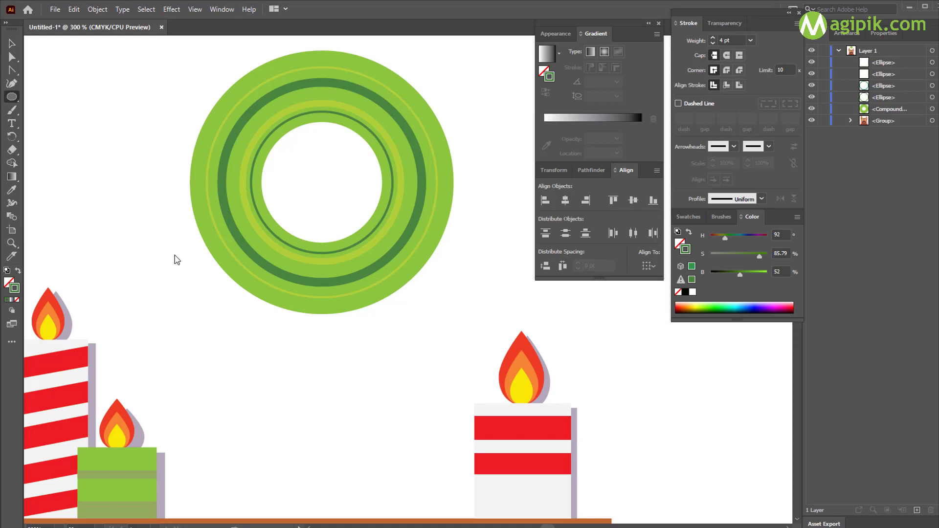
pyautogui.moveTo(306, 351); pyautogui.dragTo(324, 395)
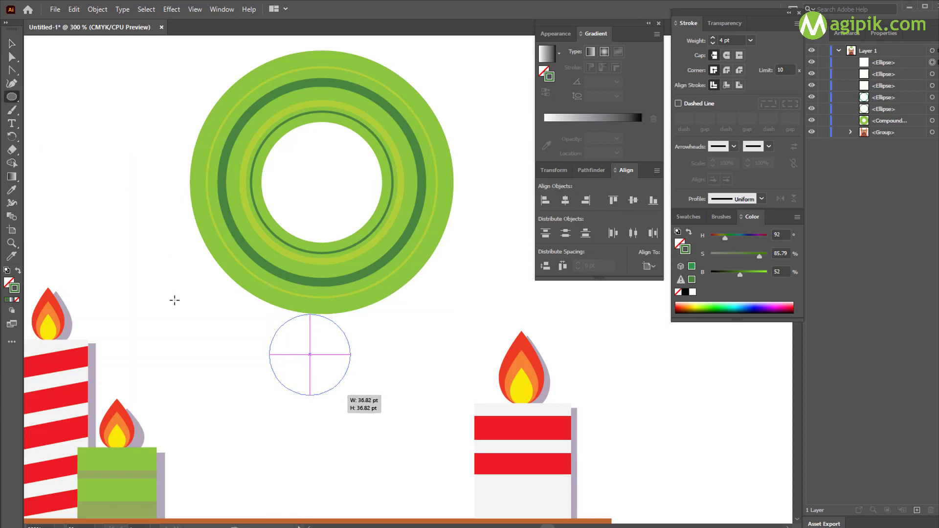
pyautogui.click(11, 44)
pyautogui.click(18, 270)
pyautogui.click(9, 285)
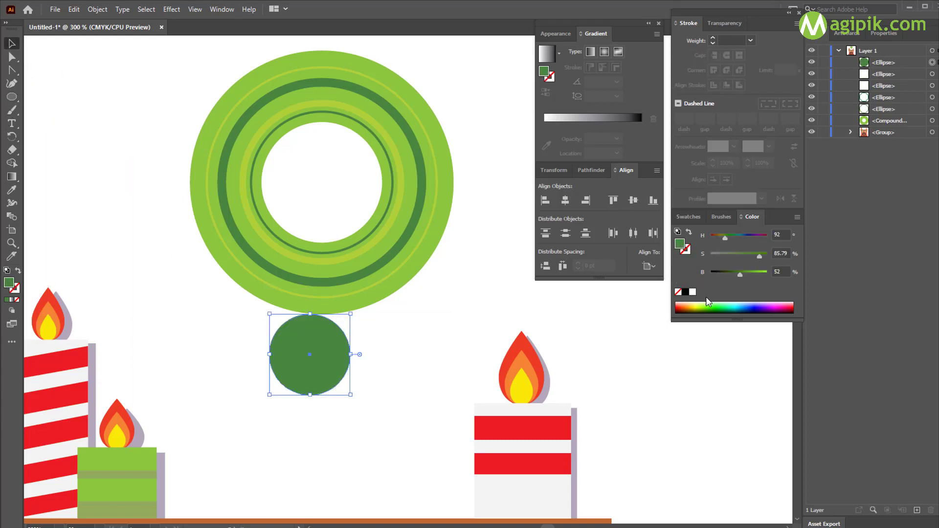
pyautogui.click(688, 217)
pyautogui.click(756, 252)
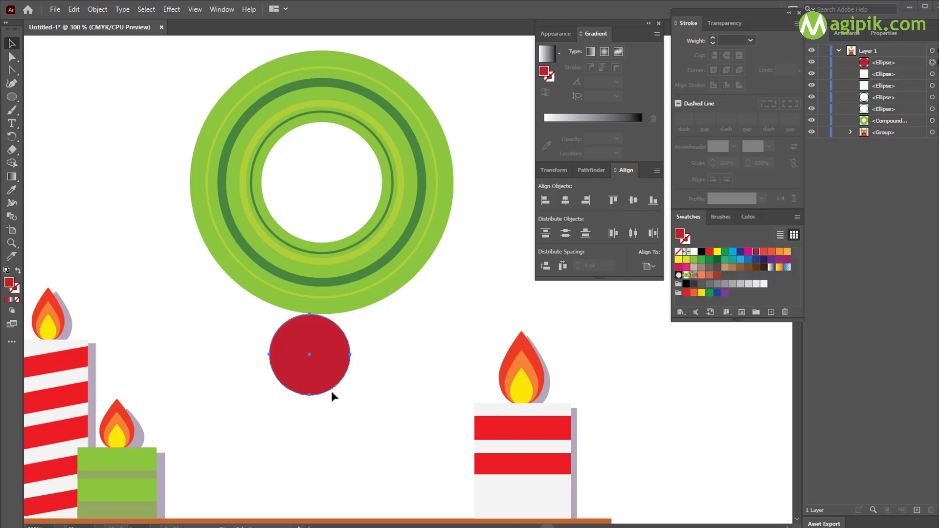
# Step: Duplicate the dark red circle in place, shrink the copy towards its upper edge and fill it bright red
pyautogui.moveTo(310, 394); pyautogui.dragTo(312, 387)
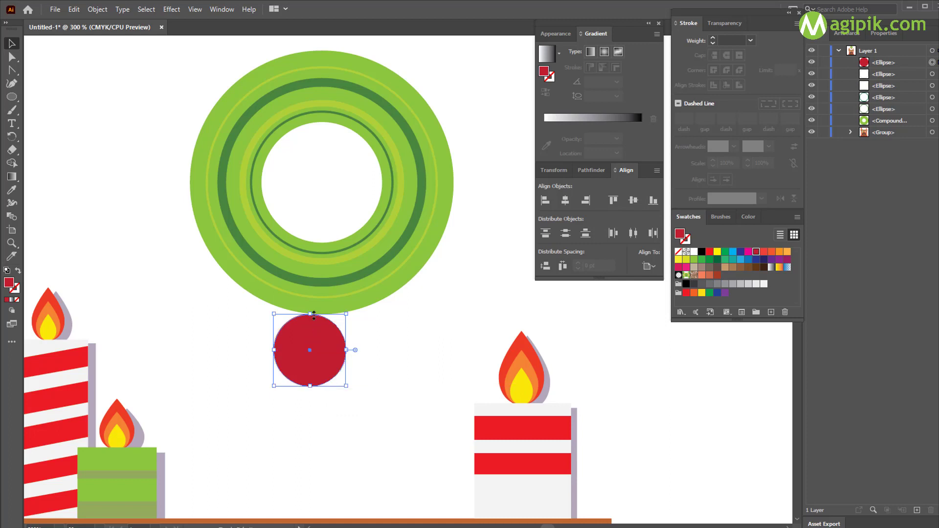
pyautogui.hotkey('ctrl', 'z')
pyautogui.hotkey('ctrl', 'c')
pyautogui.hotkey('ctrl', 'f')
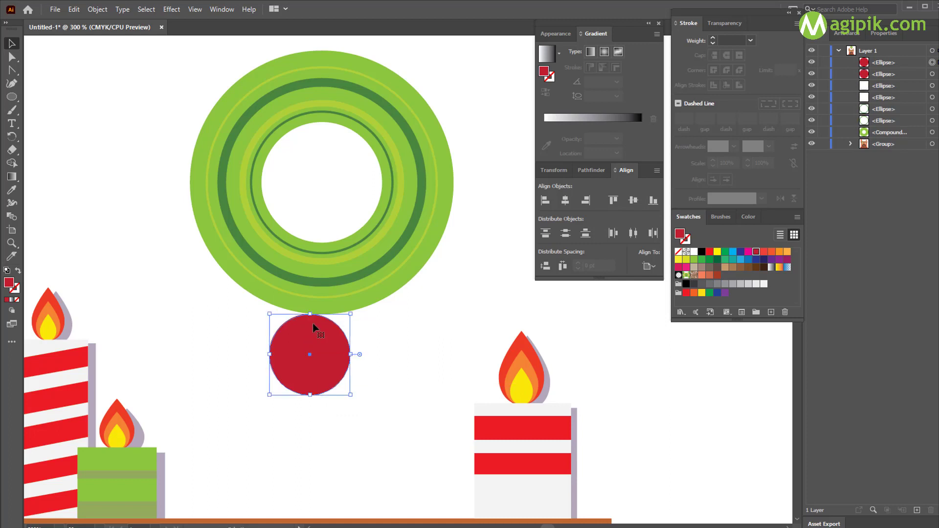
pyautogui.moveTo(309, 395); pyautogui.dragTo(309, 382)
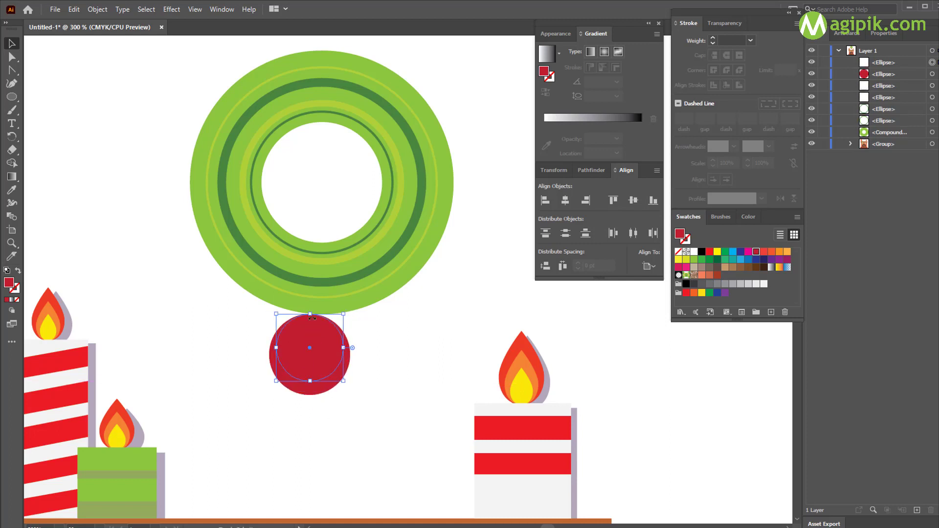
pyautogui.moveTo(310, 315); pyautogui.dragTo(311, 317)
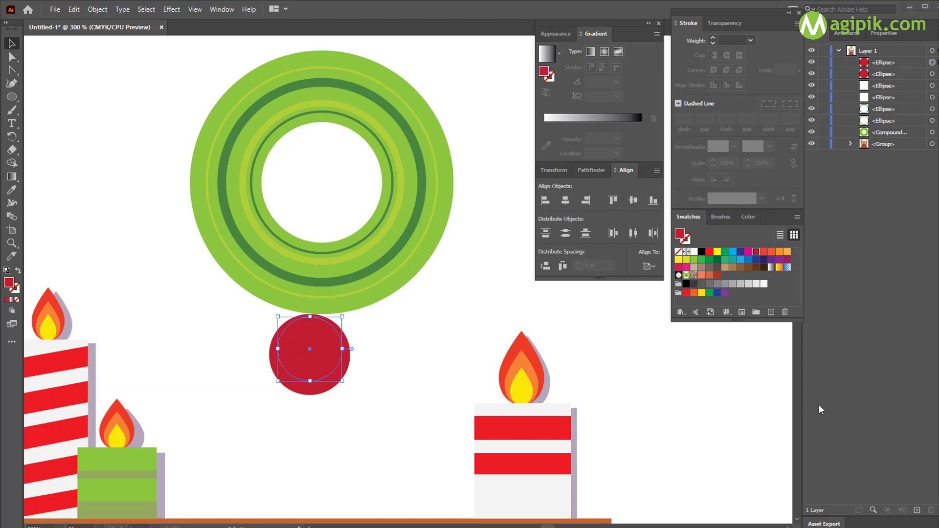
pyautogui.click(709, 253)
pyautogui.click(664, 431)
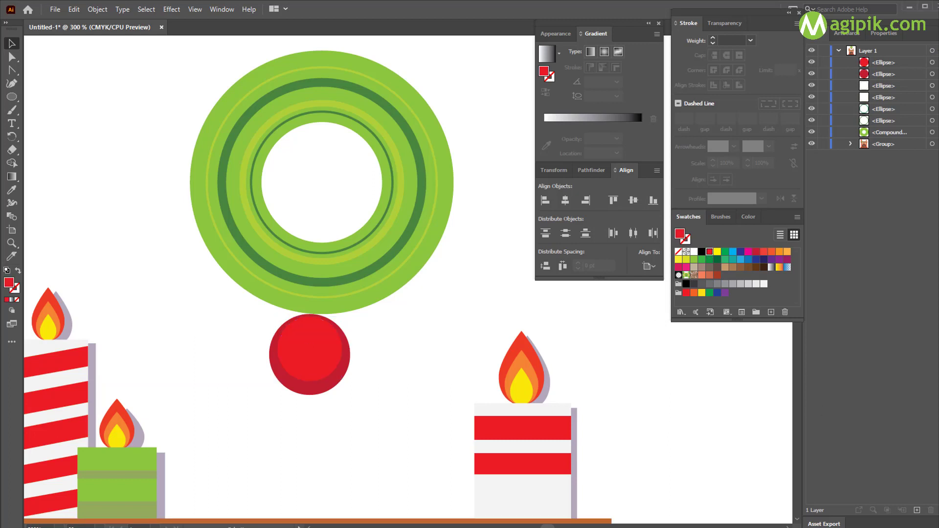
# Step: Add three small white circles as highlights on the red ball, one at its upper left and two at its lower right
pyautogui.scroll(2, 291, 412)
pyautogui.scroll(-2, 292, 411)
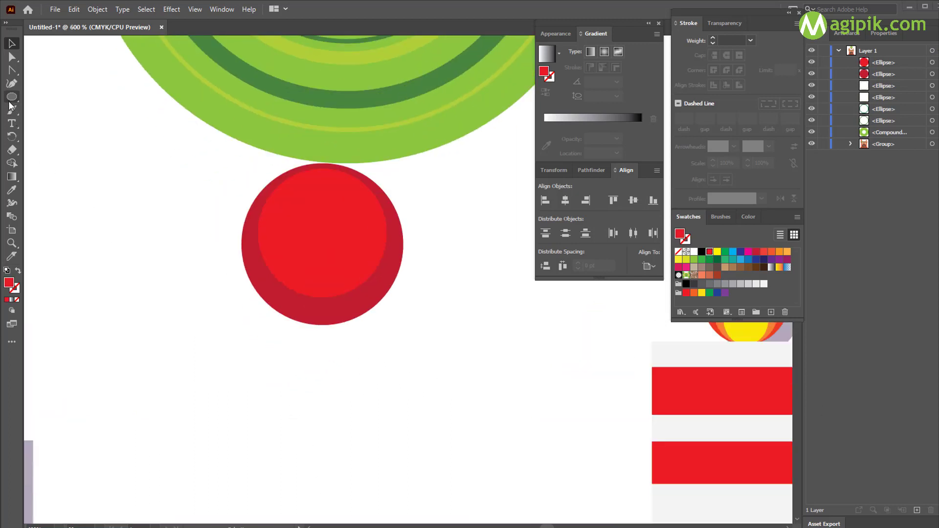
pyautogui.press('l')
pyautogui.moveTo(264, 196); pyautogui.dragTo(373, 263)
pyautogui.press('v')
pyautogui.click(694, 251)
pyautogui.click(441, 318)
pyautogui.click(419, 315)
pyautogui.click(428, 285)
pyautogui.keyDown('alt'); pyautogui.scroll(-1, 428, 286); pyautogui.keyUp('alt')
pyautogui.keyDown('alt'); pyautogui.scroll(-1, 428, 283); pyautogui.keyUp('alt')
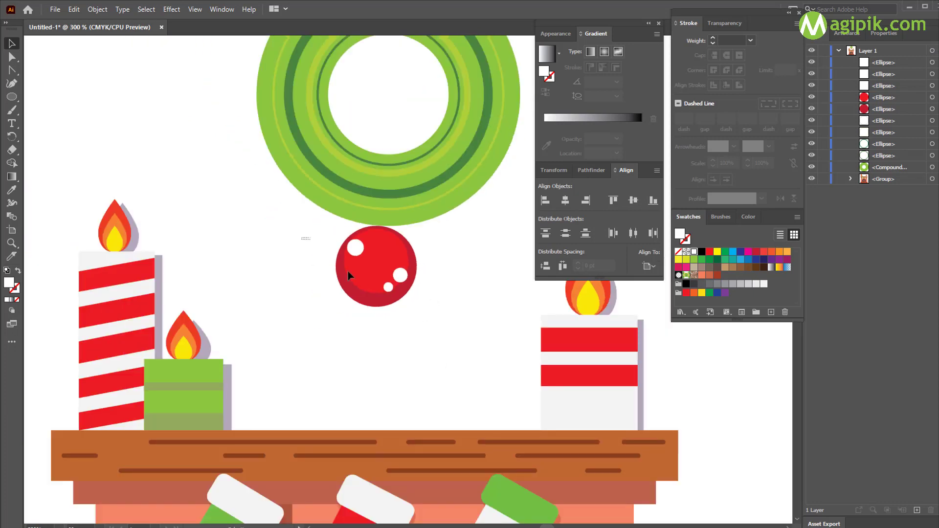
# Step: Group the red ball with its highlights, rotate it slightly and place it on the wreath's lower-left edge
pyautogui.moveTo(304, 237); pyautogui.dragTo(405, 295)
pyautogui.hotkey('ctrl', 'g')
pyautogui.keyDown('alt'); pyautogui.scroll(-1, 421, 330); pyautogui.keyUp('alt')
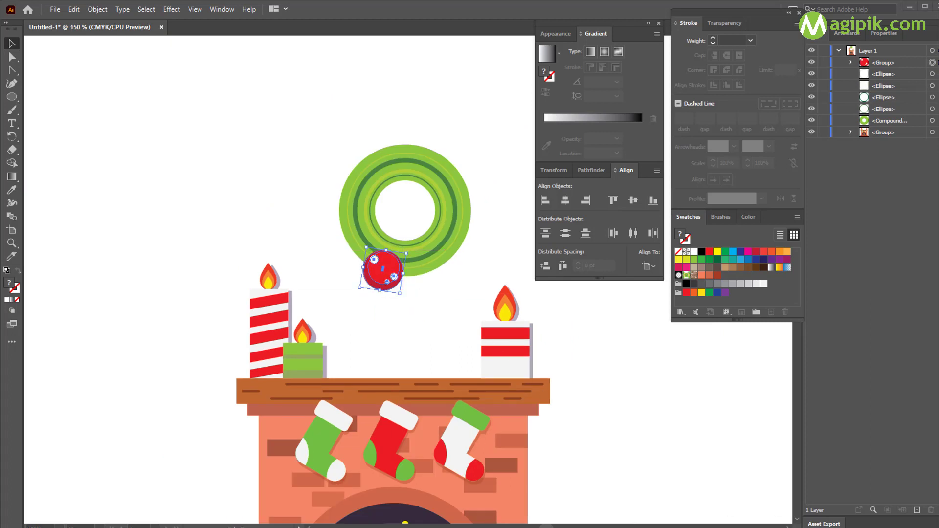
pyautogui.keyDown('alt'); pyautogui.scroll(2, 351, 295); pyautogui.keyUp('alt')
pyautogui.moveTo(357, 269); pyautogui.dragTo(357, 266)
# Step: Duplicate the red ball onto the wreath's upper-right edge and make the copy slightly smaller
pyautogui.hotkey('ctrl', 'c')
pyautogui.hotkey('ctrl', 'f')
pyautogui.scroll(3, 357, 265)
pyautogui.hscroll(2, 357, 266)
pyautogui.moveTo(299, 367); pyautogui.dragTo(386, 151)
pyautogui.moveTo(390, 106)
pyautogui.mouseDown()
pyautogui.moveTo(380, 116)
pyautogui.moveTo(392, 120)
pyautogui.mouseUp()
pyautogui.click(459, 184)
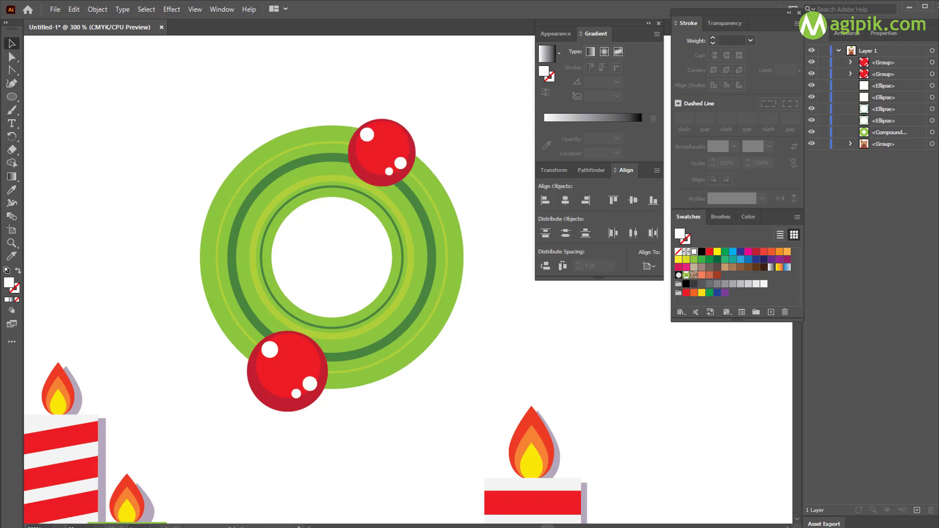
# Step: Copy the lower red ball to the wreath's lower-right edge, shrink it and nudge it onto the green band
pyautogui.moveTo(316, 395); pyautogui.dragTo(495, 325)
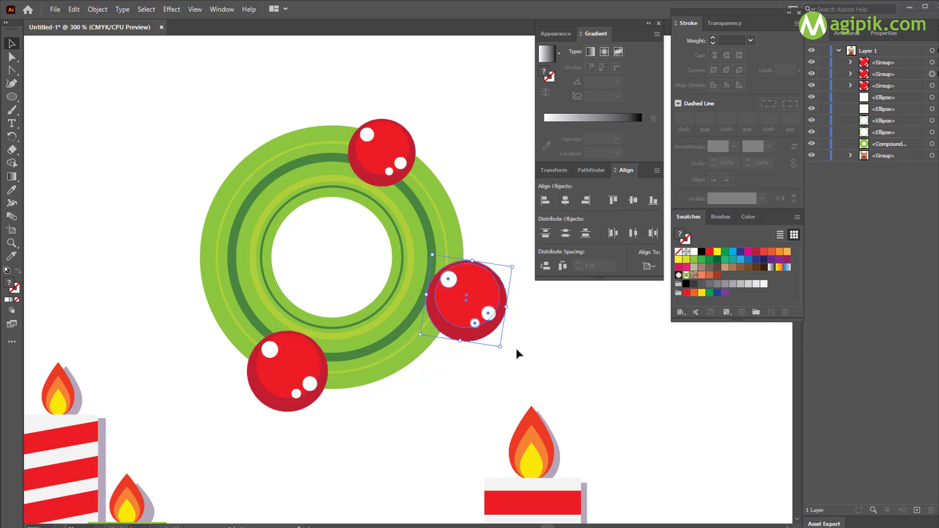
pyautogui.moveTo(475, 262); pyautogui.dragTo(499, 276)
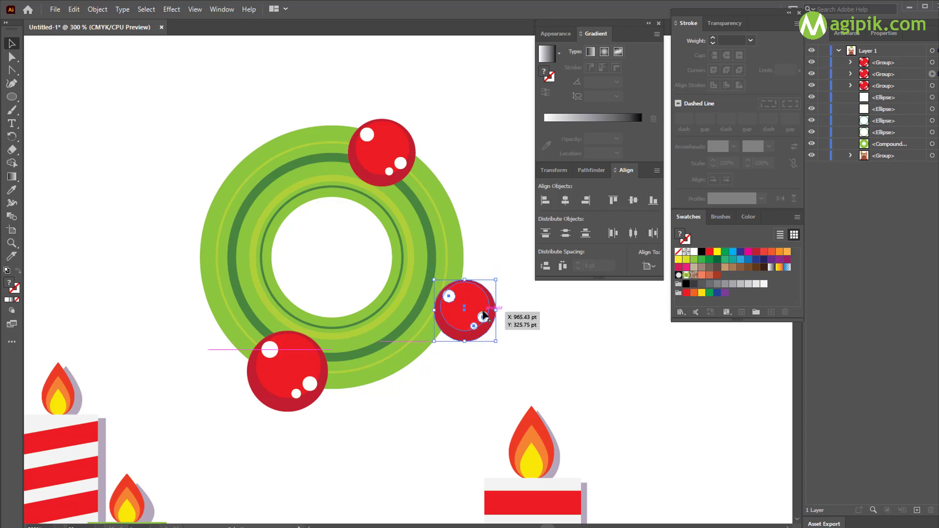
pyautogui.moveTo(479, 314); pyautogui.dragTo(462, 306)
pyautogui.click(479, 339)
# Step: Try a red-orange fill on the lower-right ball's outer circle and an orange one on its inner circle
pyautogui.doubleClick(463, 331)
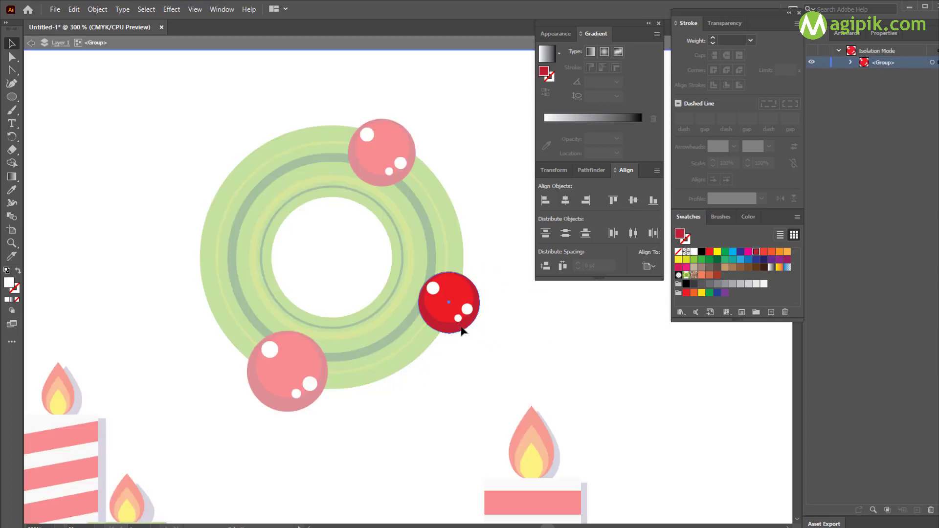
pyautogui.click(444, 313)
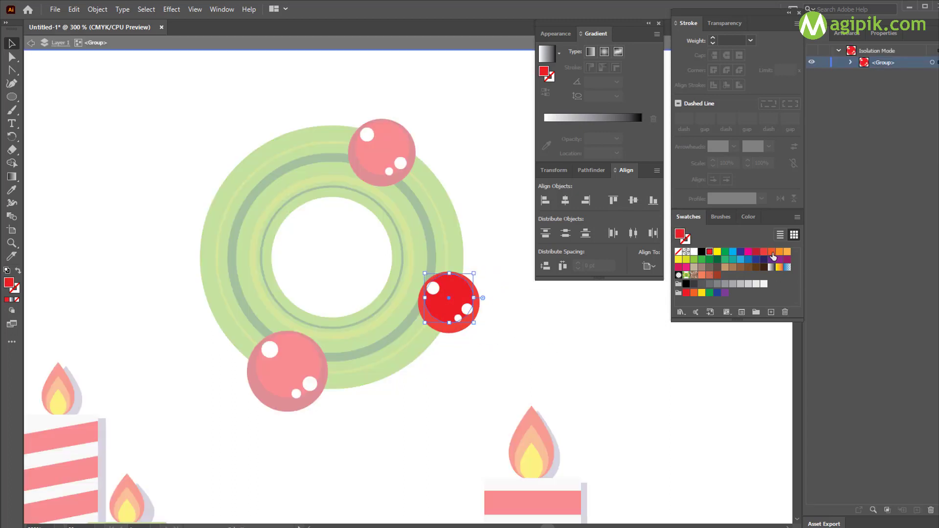
pyautogui.click(772, 252)
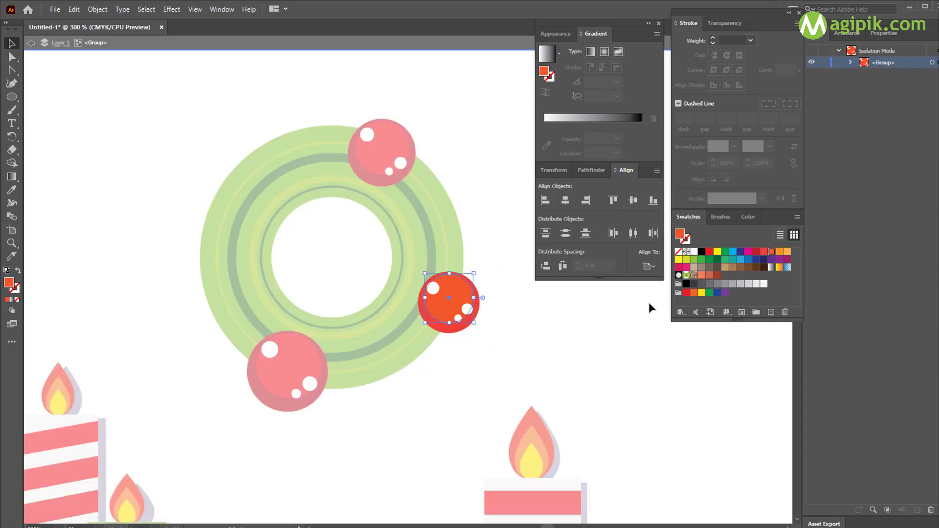
pyautogui.click(779, 252)
pyautogui.click(28, 44)
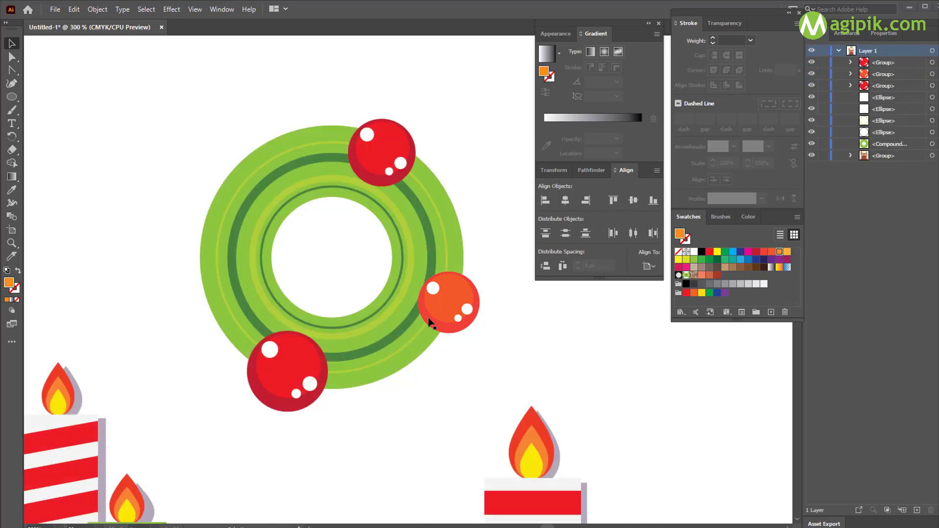
# Step: Recolour the lower-right ball inside its group with an orange outer circle and a light orange inner circle
pyautogui.doubleClick(440, 301)
pyautogui.click(465, 325)
pyautogui.click(772, 252)
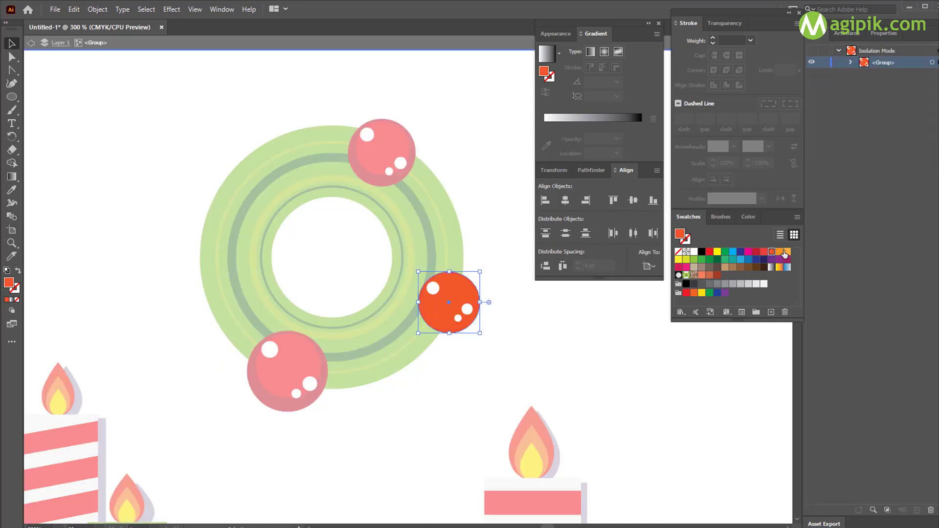
pyautogui.click(781, 252)
pyautogui.click(449, 312)
pyautogui.click(786, 252)
pyautogui.click(251, 126)
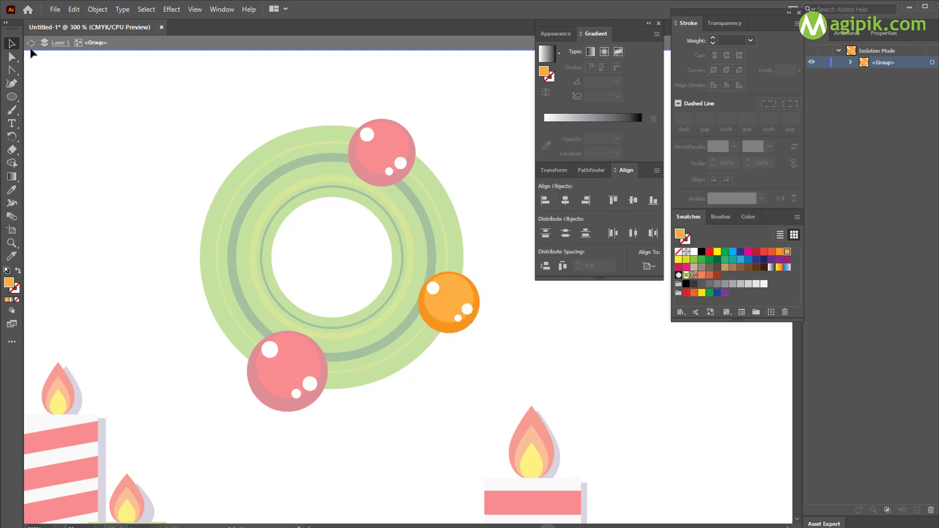
# Step: Place small copies of the orange ball on the wreath's upper-left band and at the bottom of its inner edge, and adjust their sizes
pyautogui.click(30, 44)
pyautogui.moveTo(455, 307); pyautogui.dragTo(308, 168)
pyautogui.moveTo(294, 184); pyautogui.dragTo(286, 187)
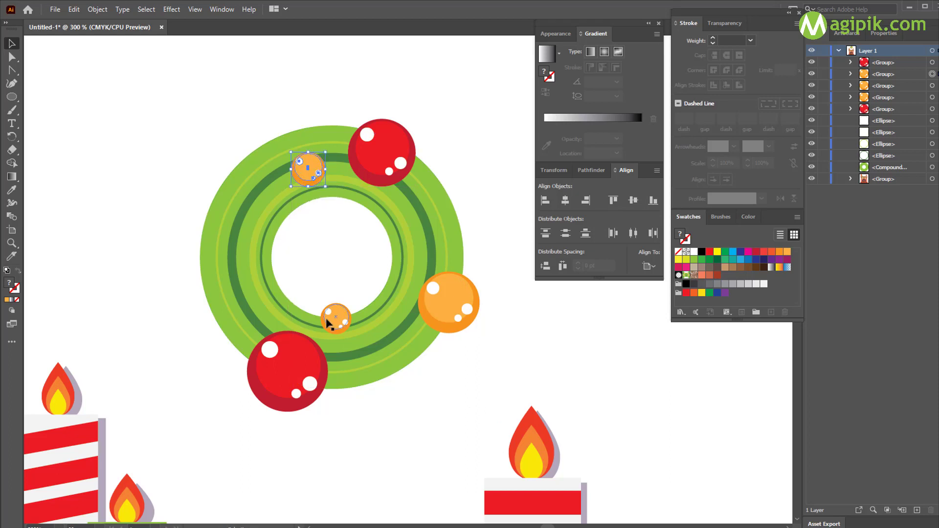
pyautogui.click(330, 324)
pyautogui.moveTo(353, 334); pyautogui.dragTo(334, 311)
pyautogui.click(586, 379)
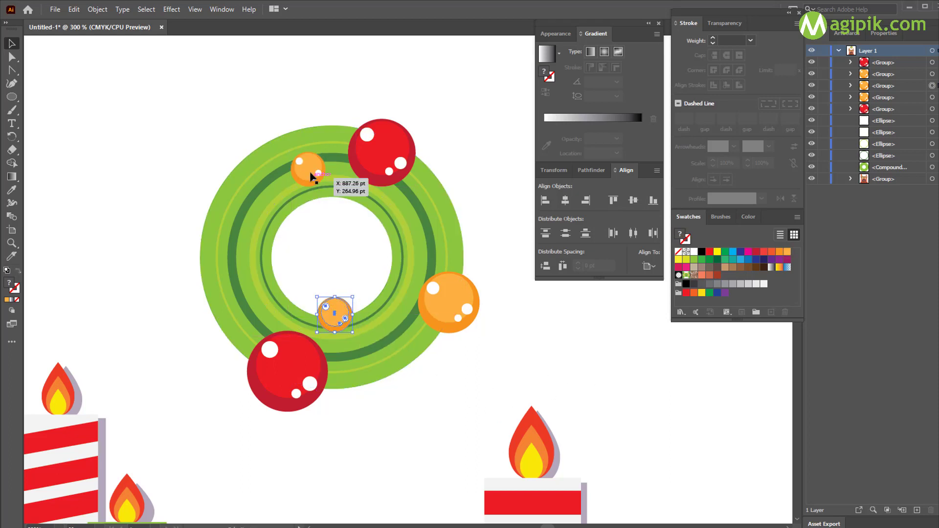
pyautogui.click(312, 174)
pyautogui.moveTo(308, 150); pyautogui.dragTo(308, 147)
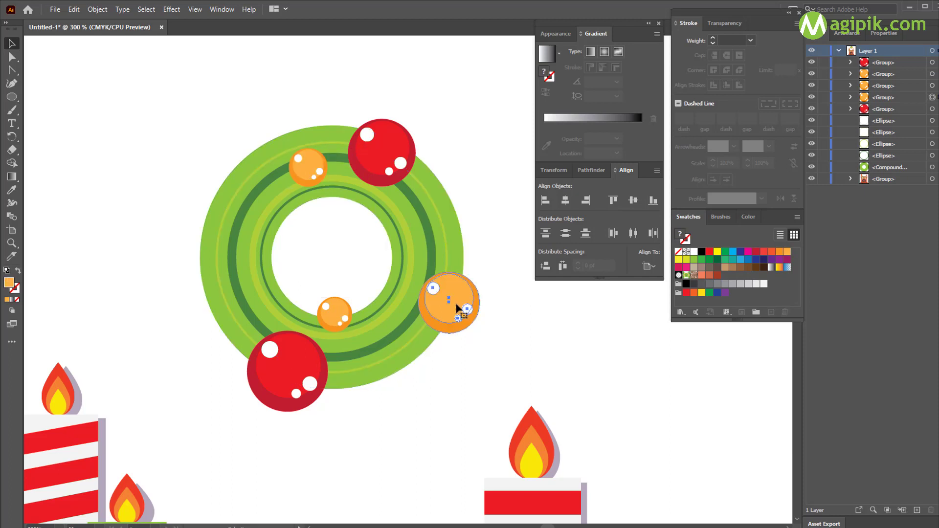
# Step: Copy the large orange ball to the wreath's left edge and send the copy to the back
pyautogui.moveTo(457, 308); pyautogui.dragTo(201, 243)
pyautogui.hotkey('ctrl', 'shift', '[')
pyautogui.click(479, 339)
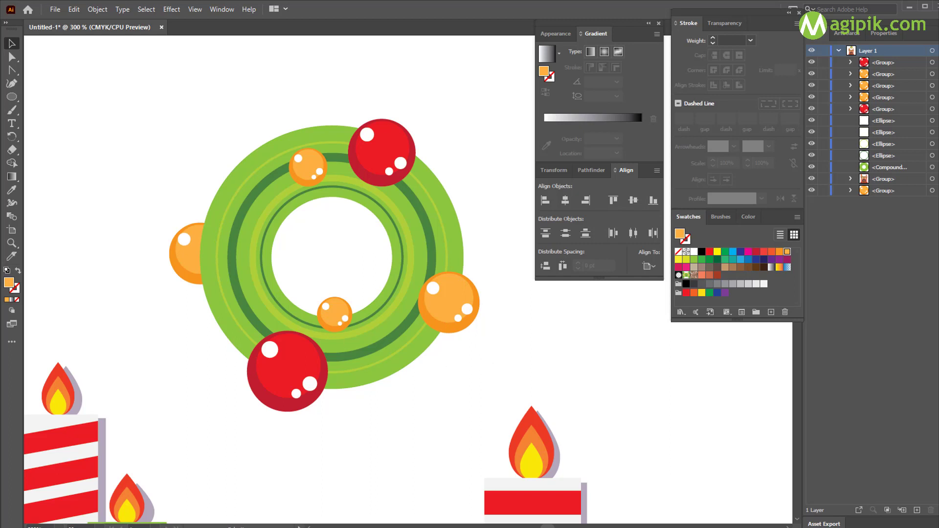
# Step: Create a 10 by 20 pt ellipse above the wreath and fill it with the wreath's light green
pyautogui.hotkey('ctrl', '-')
pyautogui.press('l')
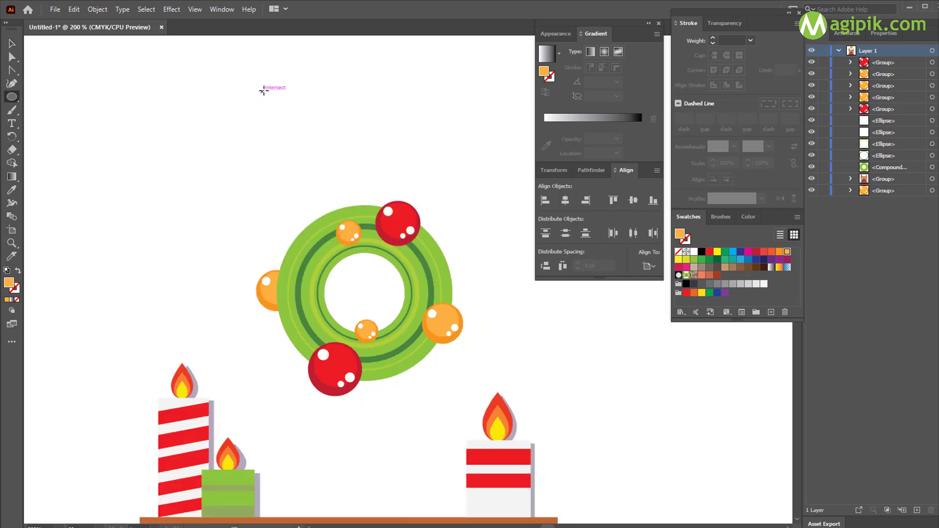
pyautogui.click(264, 92)
pyautogui.write('10')
pyautogui.press('Tab')
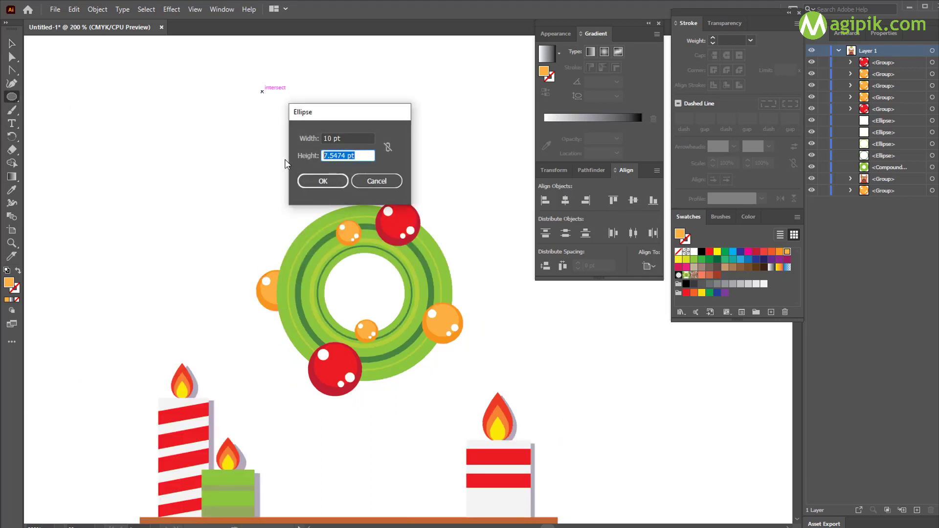
pyautogui.write('20')
pyautogui.click(322, 181)
pyautogui.click(13, 47)
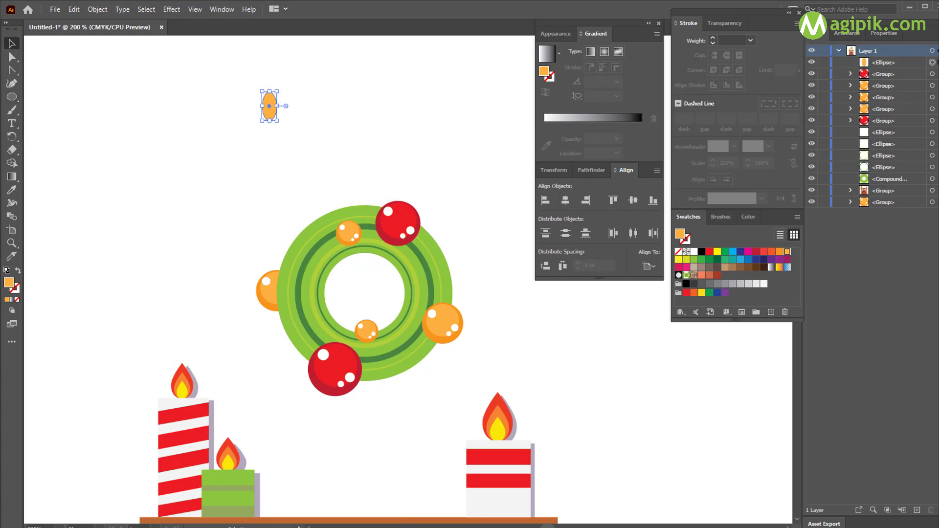
pyautogui.click(12, 190)
pyautogui.click(309, 226)
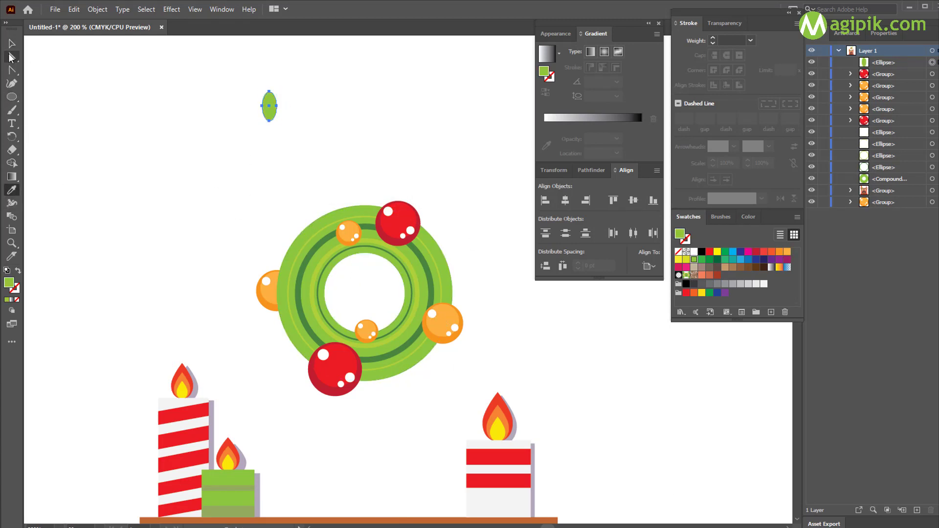
# Step: Convert the green ellipse's top and bottom anchor points to sharp corners to form a leaf
pyautogui.click(11, 43)
pyautogui.click(13, 71)
pyautogui.scroll(3, 288, 96)
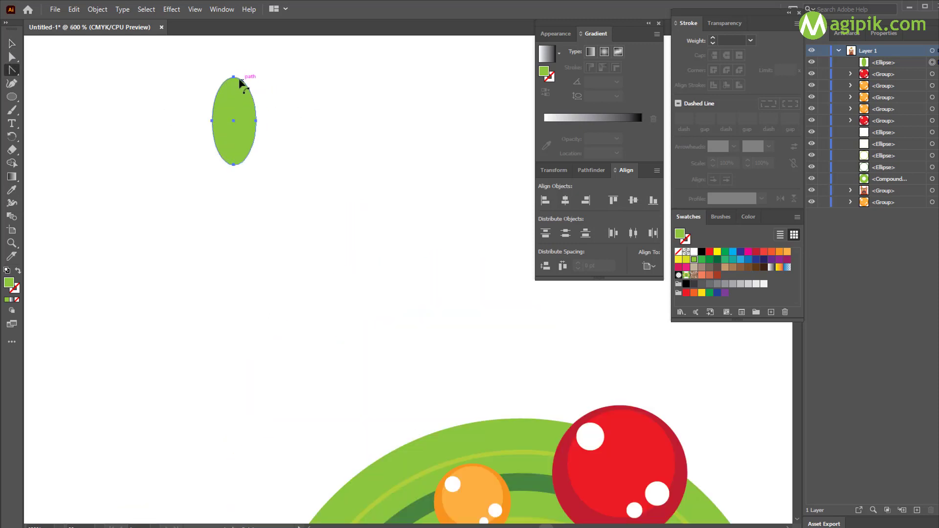
pyautogui.click(234, 78)
pyautogui.click(234, 165)
pyautogui.press('v')
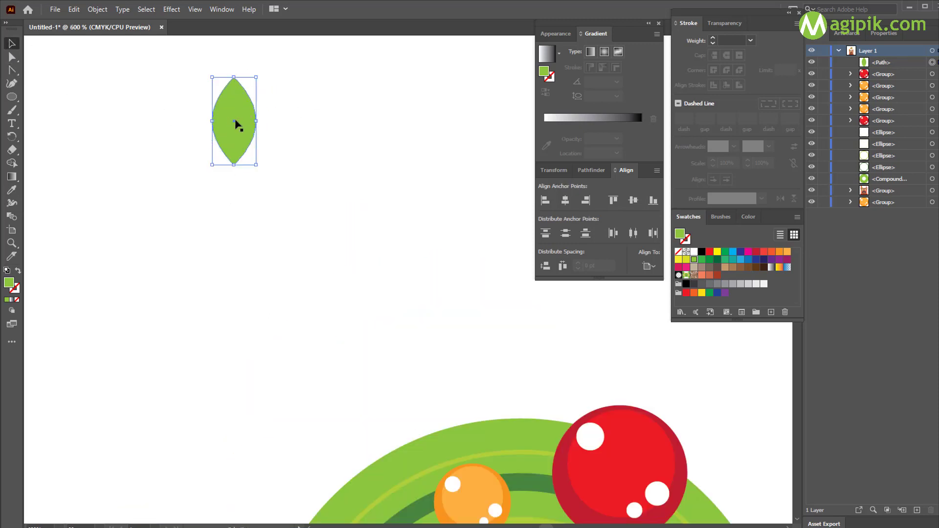
pyautogui.click(235, 119)
pyautogui.hotkey('ctrl', 'c')
pyautogui.hotkey('ctrl', 'f')
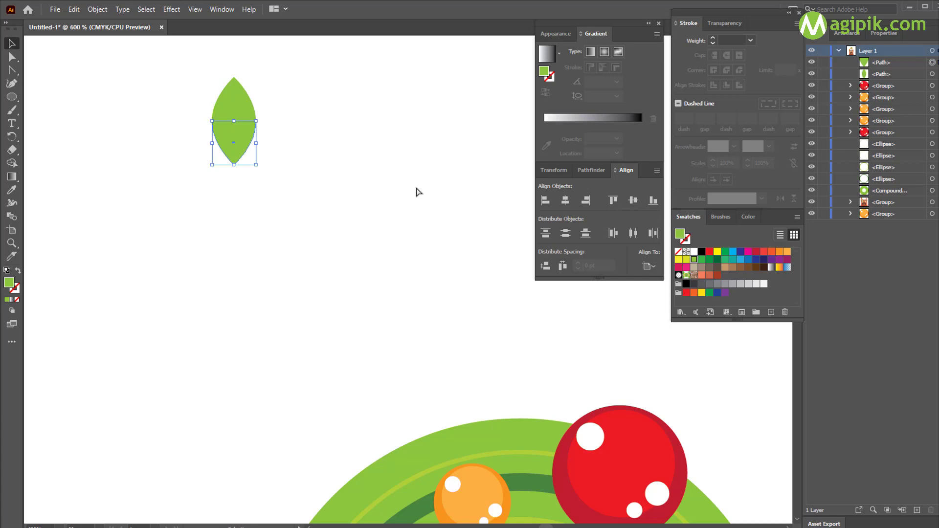
pyautogui.hotkey('ctrl', 'z')
pyautogui.click(217, 99)
# Step: Paste a copy of the leaf in front of the original and erase the copy's right half
pyautogui.click(226, 127)
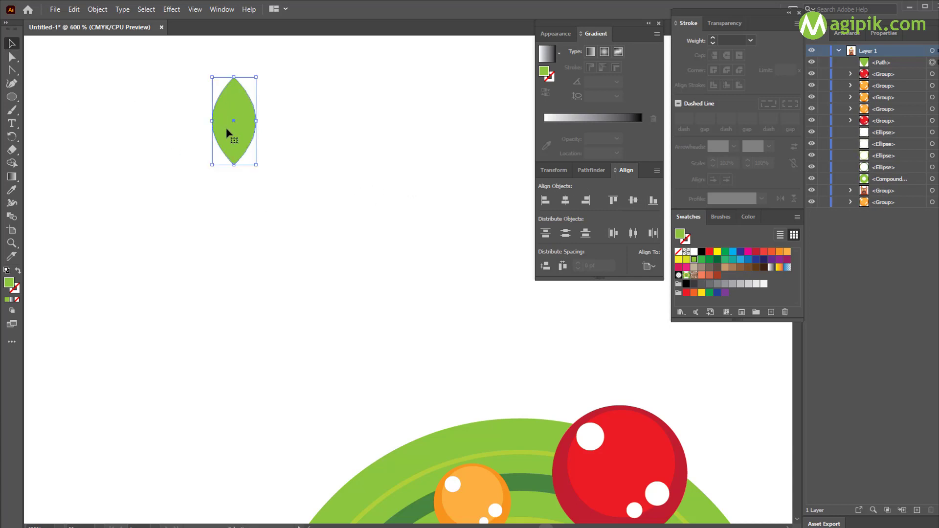
pyautogui.hotkey('ctrl', 'c')
pyautogui.hotkey('ctrl', 'f')
pyautogui.click(12, 150)
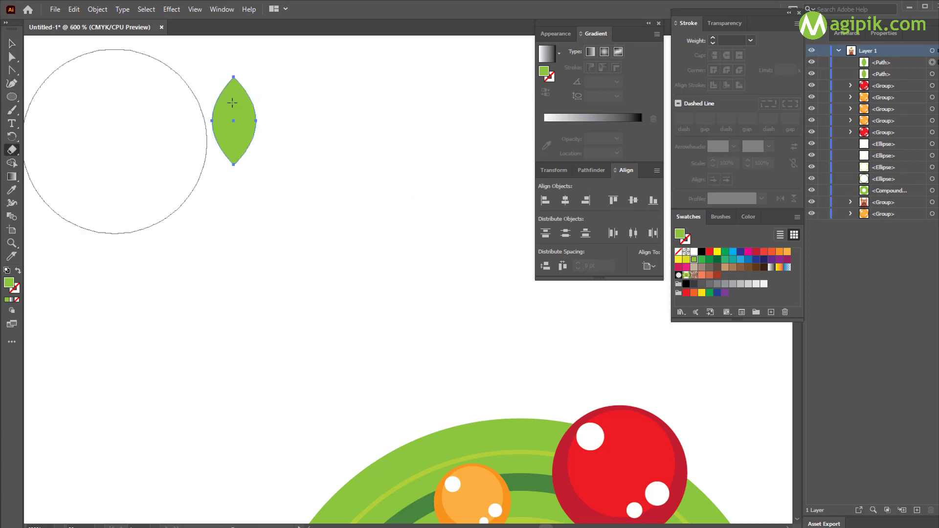
pyautogui.moveTo(233, 62)
pyautogui.mouseDown()
pyautogui.moveTo(258, 182)
pyautogui.moveTo(274, 206)
pyautogui.mouseUp()
pyautogui.click(8, 44)
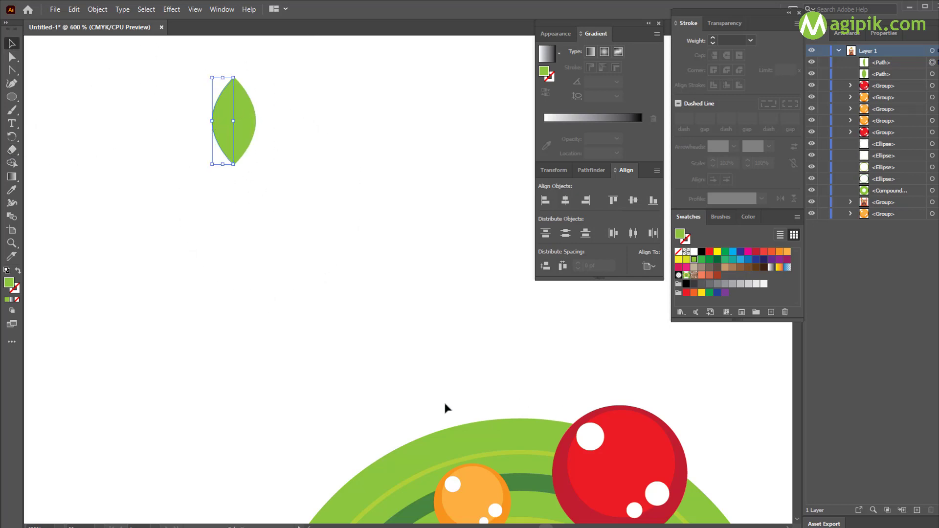
# Step: Fill the left half-leaf with the wreath ring's dark green, without a stroke, and group it with the full leaf
pyautogui.press('i')
pyautogui.click(531, 482)
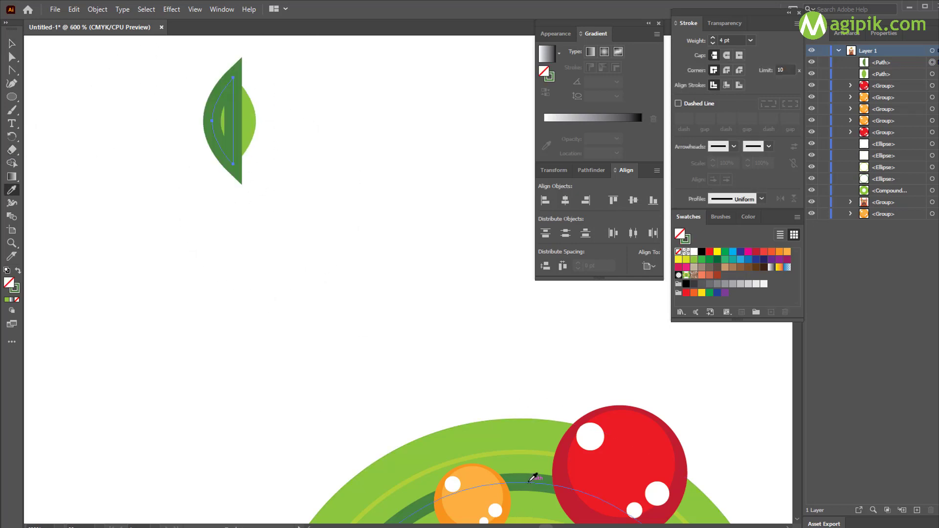
pyautogui.press('v')
pyautogui.click(18, 273)
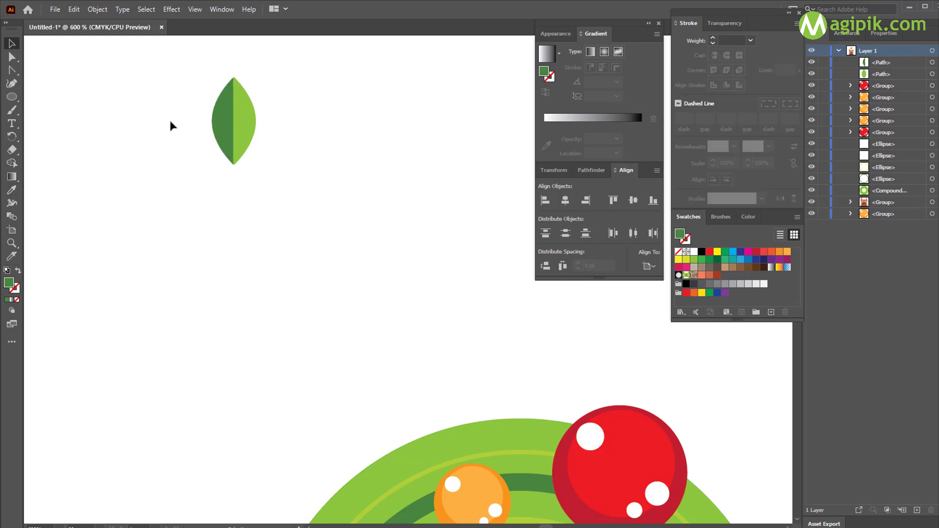
pyautogui.moveTo(174, 86); pyautogui.dragTo(263, 167)
pyautogui.hotkey('ctrl', 'g')
# Step: Move the leaf beside the upper-right red ball, rotate it to point outward and tuck it behind the ball
pyautogui.scroll(-2, 262, 167)
pyautogui.scroll(-1, 263, 168)
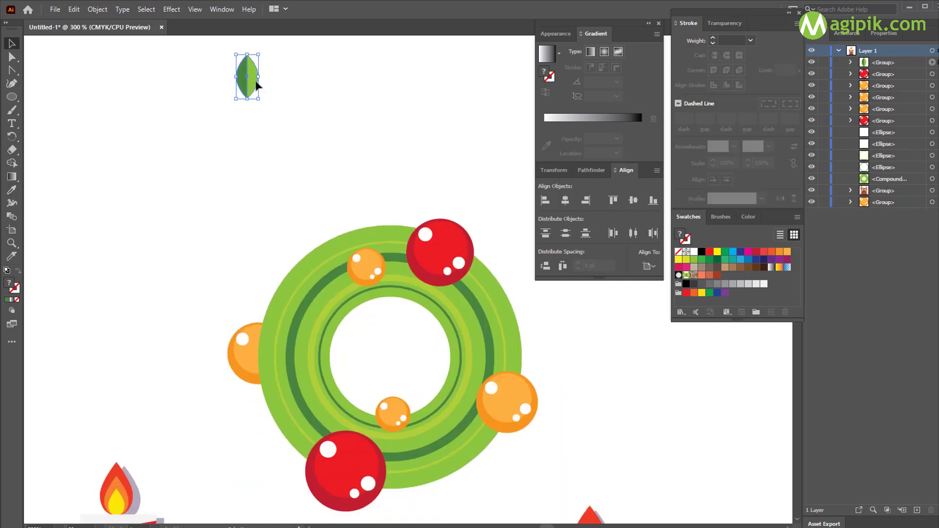
pyautogui.moveTo(256, 81); pyautogui.dragTo(508, 247)
pyautogui.hscroll(1, 508, 247)
pyautogui.scroll(-1, 508, 248)
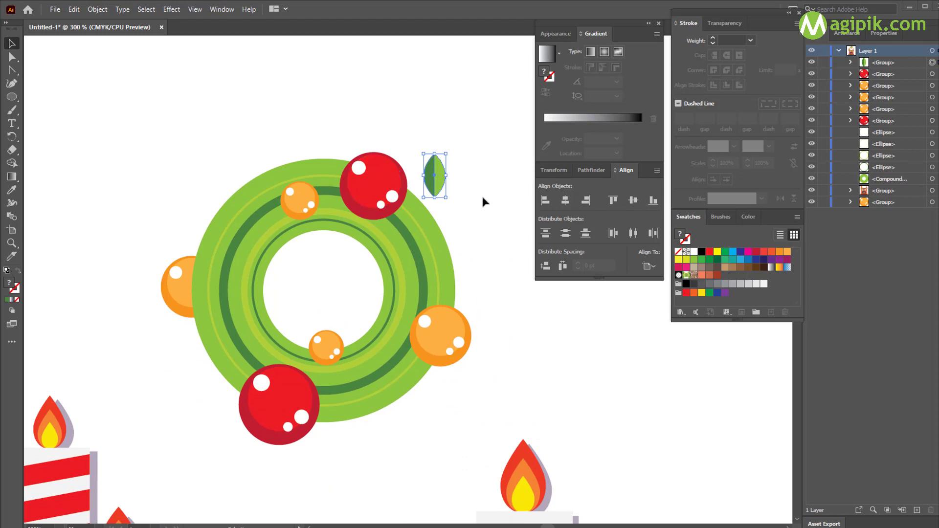
pyautogui.moveTo(446, 197)
pyautogui.mouseDown()
pyautogui.moveTo(448, 172)
pyautogui.moveTo(435, 189)
pyautogui.mouseUp()
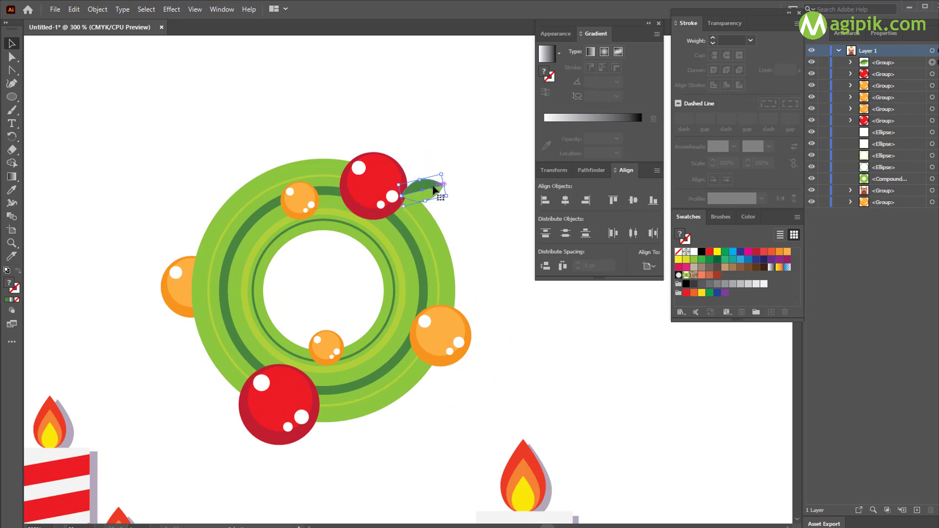
pyautogui.hotkey('ctrl', '[')
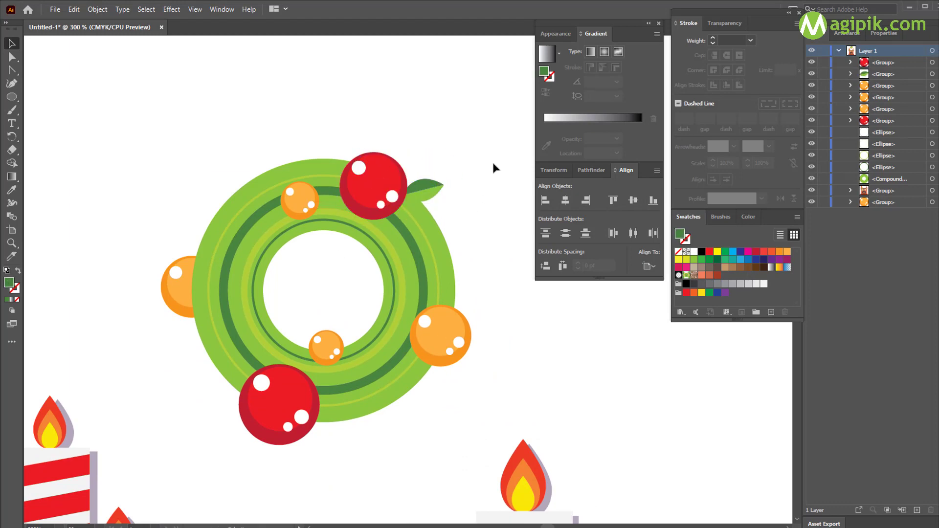
# Step: Copy the leaf to the lower-right orange ball and rotate it to point down and outward from the wreath
pyautogui.scroll(-2, 493, 160)
pyautogui.moveTo(427, 141); pyautogui.dragTo(471, 330)
pyautogui.scroll(-5, 470, 330)
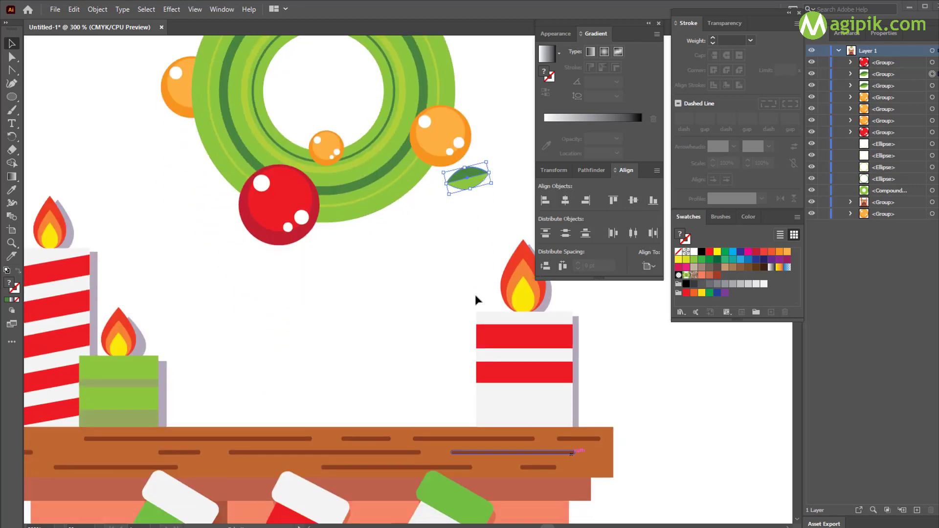
pyautogui.moveTo(496, 186); pyautogui.dragTo(489, 216)
pyautogui.moveTo(470, 184); pyautogui.dragTo(438, 176)
# Step: Bring the large orange ball, the lower small orange ball and the lower red ball to the front of the leaves
pyautogui.click(454, 143)
pyautogui.keyDown('shift'); pyautogui.click(303, 193); pyautogui.keyUp('shift')
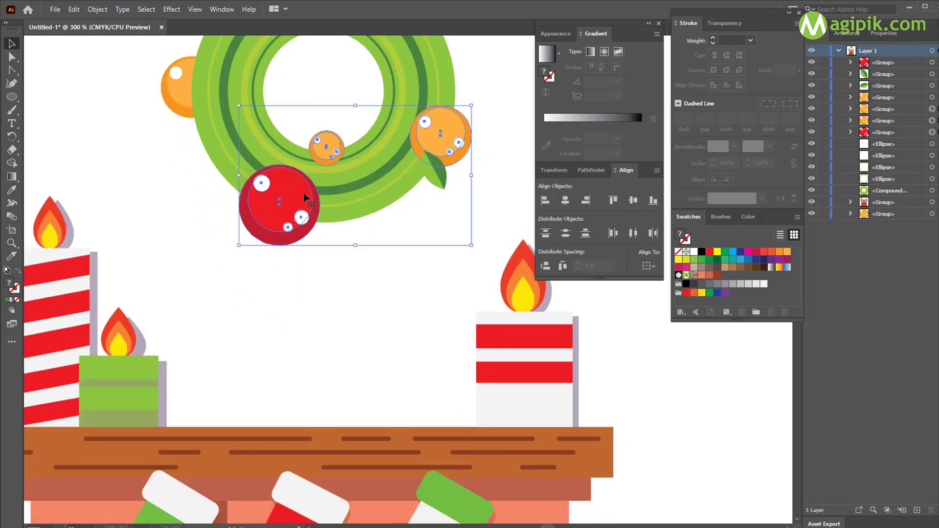
pyautogui.hotkey('ctrl', 'shift', ']')
pyautogui.click(405, 265)
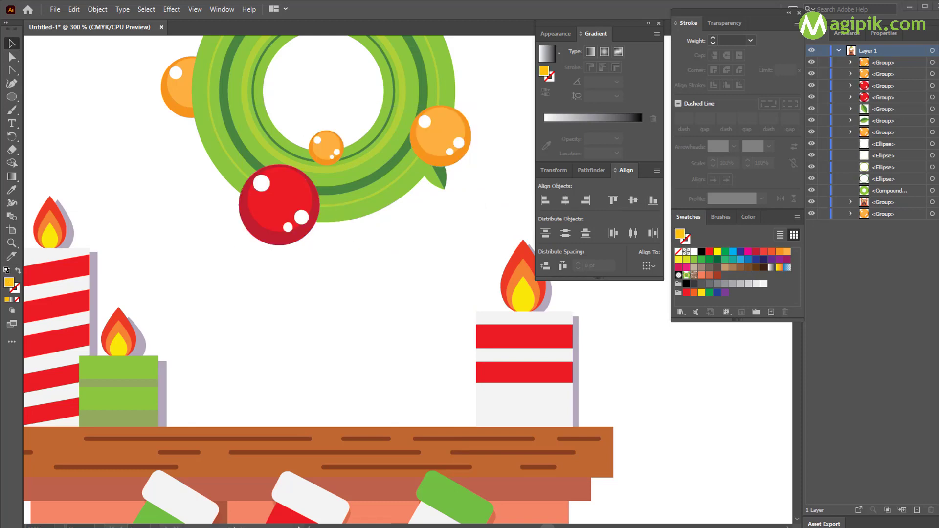
# Step: Duplicate the lower red ball and scale a copy down to a small berry inside the wreath's opening
pyautogui.keyDown('alt'); pyautogui.moveTo(291, 222); pyautogui.dragTo(365, 198); pyautogui.keyUp('alt')
pyautogui.scroll(3, 355, 221)
pyautogui.keyDown('alt'); pyautogui.moveTo(355, 342); pyautogui.dragTo(338, 204); pyautogui.keyUp('alt')
pyautogui.keyDown('alt'); pyautogui.keyDown('shift'); pyautogui.moveTo(371, 238); pyautogui.dragTo(346, 207); pyautogui.keyUp('shift'); pyautogui.keyUp('alt')
pyautogui.scroll(3, 340, 195)
# Step: Delete the small red berry's lower highlights inside its group, keeping only the upper-left one
pyautogui.doubleClick(340, 196)
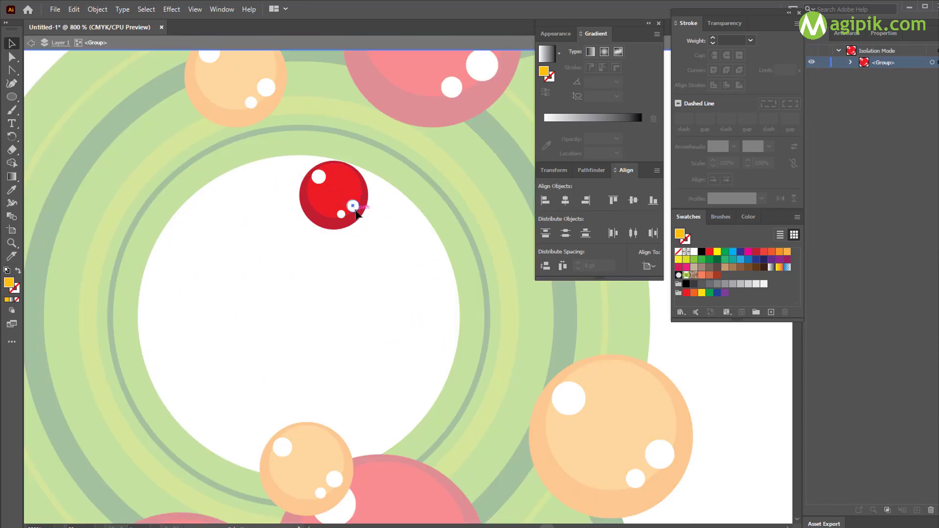
pyautogui.click(356, 210)
pyautogui.press('Delete')
pyautogui.click(32, 42)
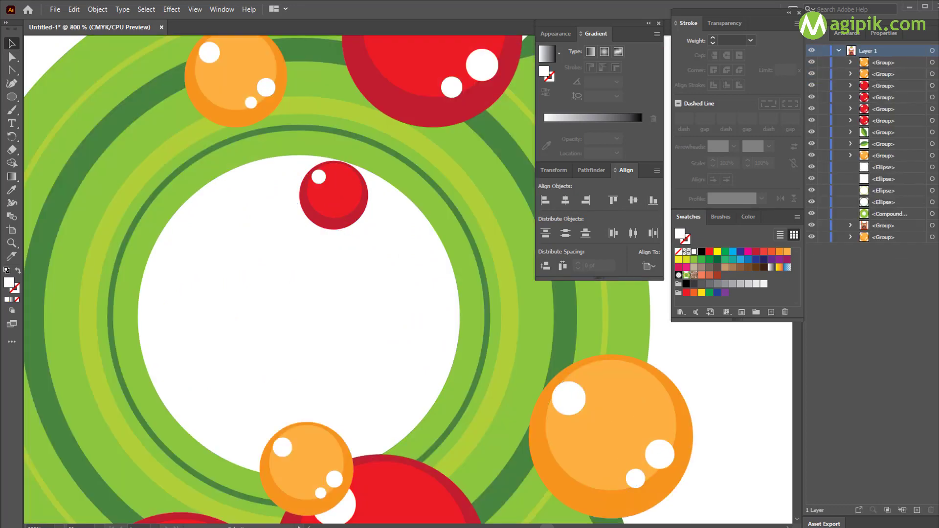
# Step: Shrink the small red berry further and place it on the wreath's upper-right inner edge
pyautogui.moveTo(379, 199); pyautogui.dragTo(423, 201)
pyautogui.moveTo(377, 235); pyautogui.dragTo(396, 224)
pyautogui.moveTo(425, 195); pyautogui.dragTo(410, 194)
pyautogui.click(368, 269)
# Step: Delete the extra large red ball copy at the bottom of the wreath
pyautogui.scroll(-5, 369, 269)
pyautogui.hscroll(2, 366, 256)
pyautogui.click(340, 276)
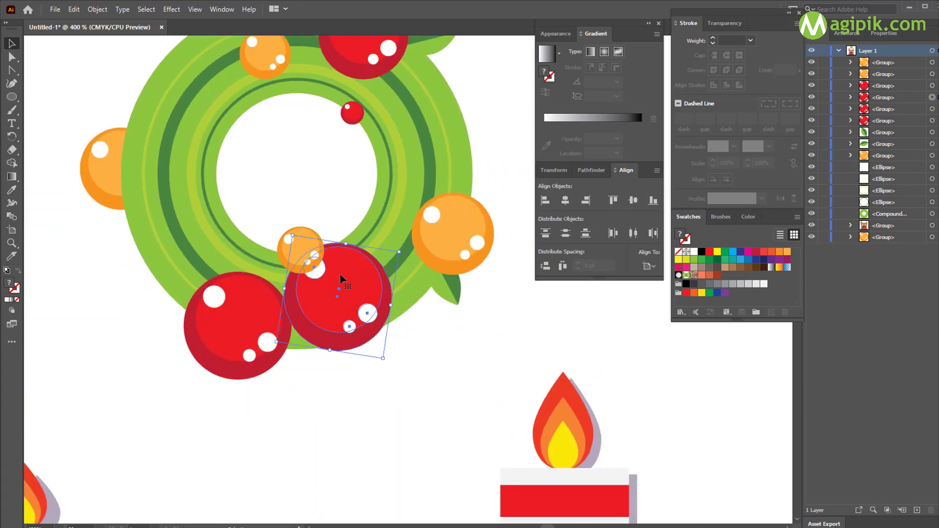
pyautogui.moveTo(352, 329); pyautogui.dragTo(413, 403)
pyautogui.press('Delete')
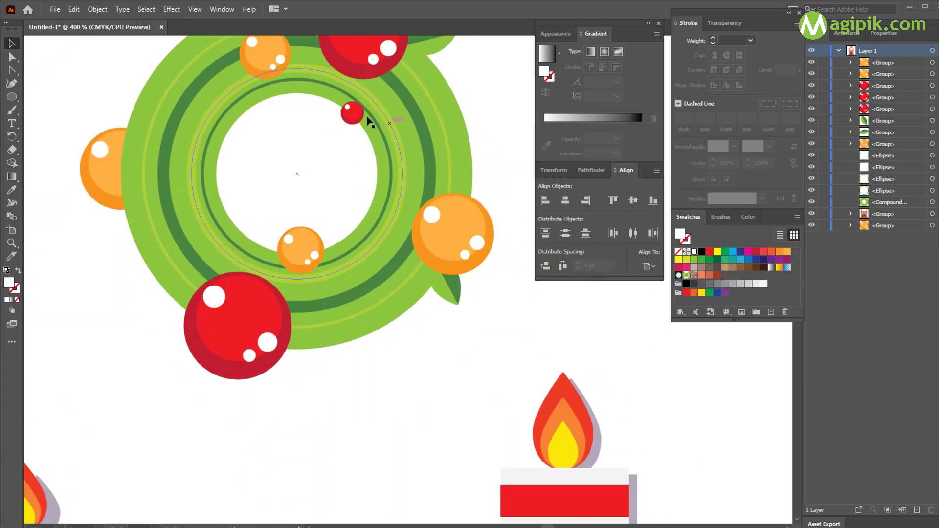
# Step: Copy the small red berry onto the wreath's right band and arrange three copies as a cluster above the orange ball
pyautogui.moveTo(356, 115); pyautogui.dragTo(441, 138)
pyautogui.moveTo(440, 138); pyautogui.dragTo(427, 162)
pyautogui.scroll(3, 425, 230)
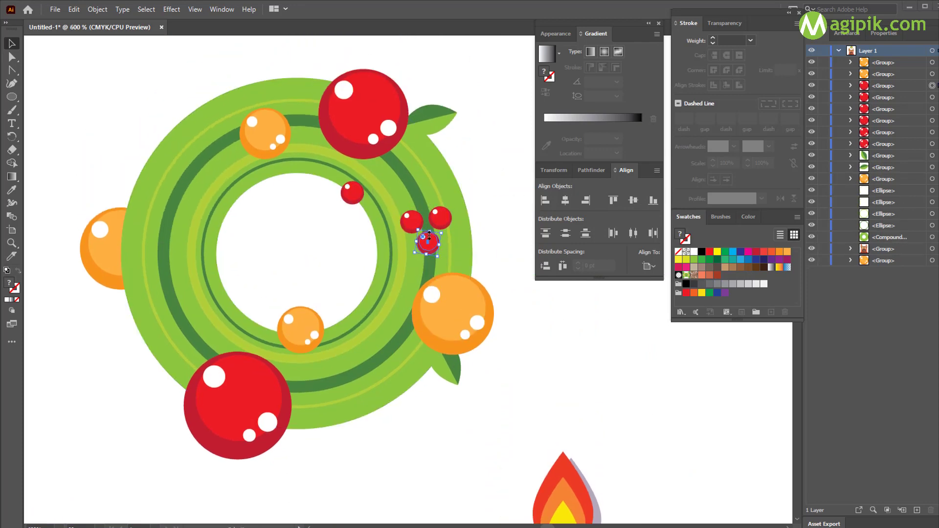
pyautogui.scroll(1, 424, 231)
pyautogui.moveTo(431, 243); pyautogui.dragTo(419, 254)
pyautogui.moveTo(454, 209); pyautogui.dragTo(472, 239)
pyautogui.moveTo(413, 219); pyautogui.dragTo(417, 194)
pyautogui.moveTo(421, 256); pyautogui.dragTo(450, 237)
# Step: Copy the leaf to the berry cluster and rotate it to point outward to the right of the berries
pyautogui.keyDown('alt'); pyautogui.moveTo(465, 437); pyautogui.dragTo(502, 210); pyautogui.keyUp('alt')
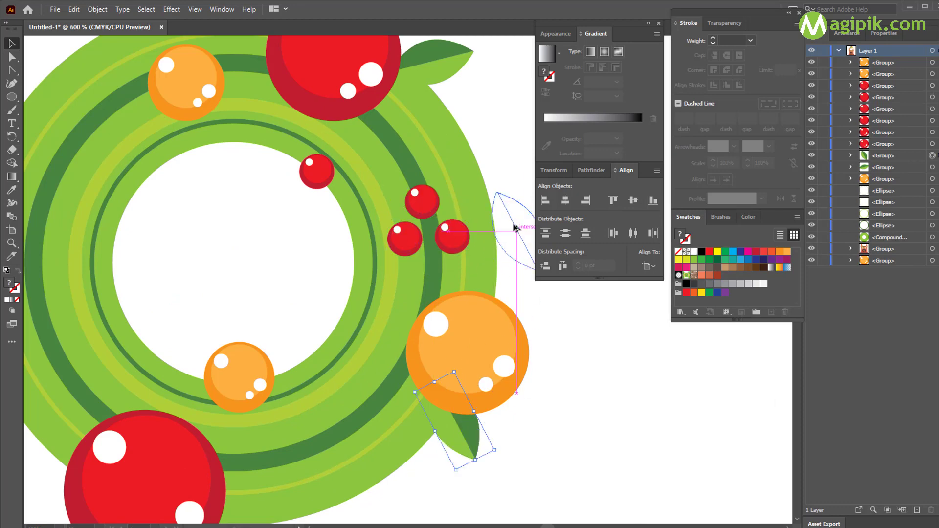
pyautogui.hscroll(5, 499, 211)
pyautogui.moveTo(396, 240); pyautogui.dragTo(420, 149)
pyautogui.moveTo(373, 211); pyautogui.dragTo(394, 265)
pyautogui.moveTo(353, 225); pyautogui.dragTo(350, 171)
pyautogui.click(422, 291)
# Step: Duplicate the cluster's leaf above the first one, rotate it more upright and place it against the top berry
pyautogui.moveTo(386, 204); pyautogui.dragTo(425, 172)
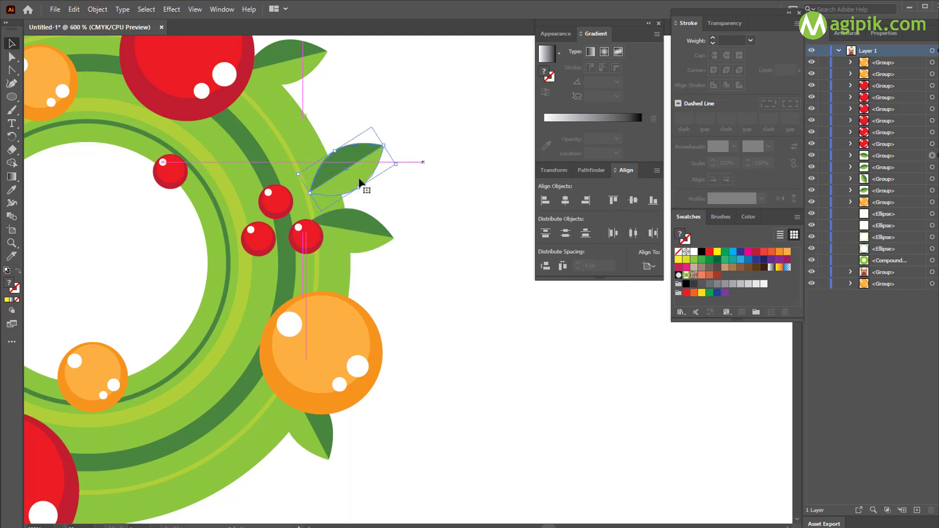
pyautogui.moveTo(349, 176); pyautogui.dragTo(323, 173)
pyautogui.moveTo(377, 164); pyautogui.dragTo(384, 151)
pyautogui.moveTo(321, 170); pyautogui.dragTo(317, 164)
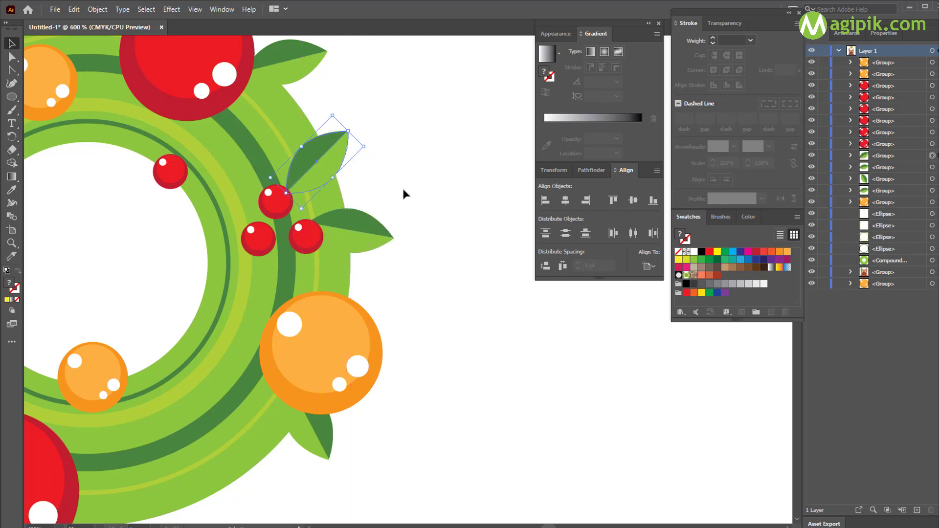
pyautogui.click(402, 189)
# Step: Fine-tune the right berry and rotate and shift the two leaves so they fan out from it
pyautogui.scroll(-2, 402, 189)
pyautogui.scroll(2, 454, 208)
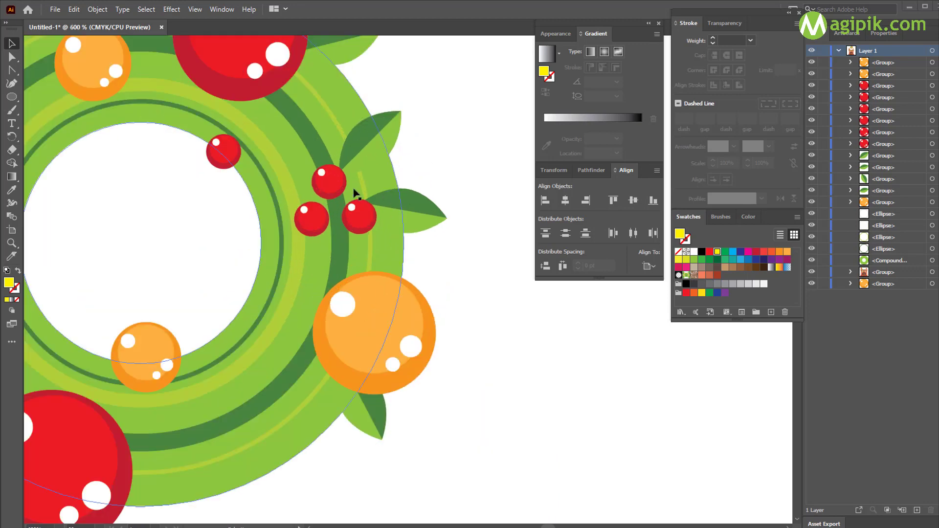
pyautogui.click(362, 215)
pyautogui.moveTo(359, 154); pyautogui.dragTo(372, 177)
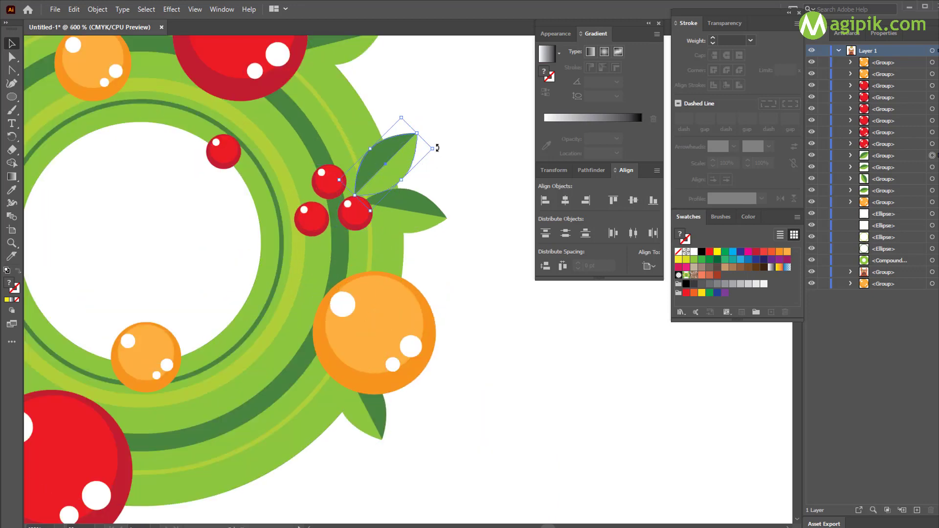
pyautogui.moveTo(434, 147); pyautogui.dragTo(431, 140)
pyautogui.moveTo(397, 161); pyautogui.dragTo(417, 126)
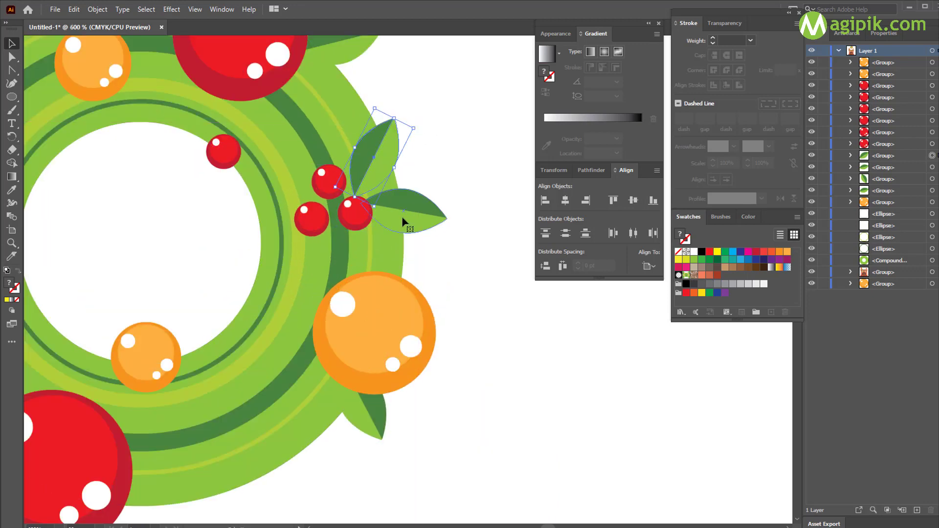
pyautogui.moveTo(412, 210); pyautogui.dragTo(420, 221)
pyautogui.click(375, 154)
pyautogui.moveTo(378, 162); pyautogui.dragTo(383, 160)
pyautogui.click(434, 163)
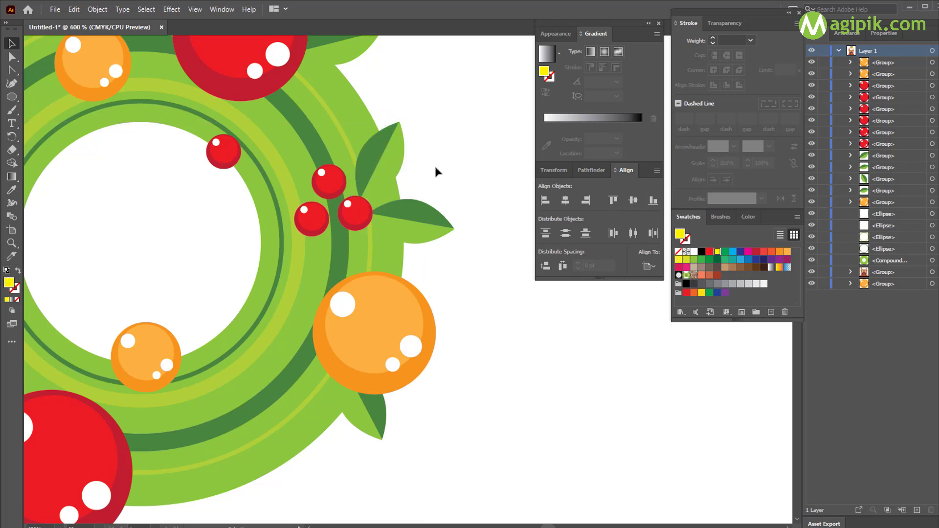
# Step: Copy three small red berries to the wreath's bottom band and arrange them as a cluster right of the large red ball
pyautogui.scroll(-1, 434, 163)
pyautogui.hscroll(-1, 435, 163)
pyautogui.moveTo(434, 198); pyautogui.dragTo(341, 377)
pyautogui.moveTo(341, 377); pyautogui.dragTo(315, 363)
pyautogui.moveTo(315, 363); pyautogui.dragTo(339, 352)
pyautogui.click(408, 385)
pyautogui.moveTo(411, 402); pyautogui.dragTo(410, 260)
pyautogui.scroll(1, 410, 261)
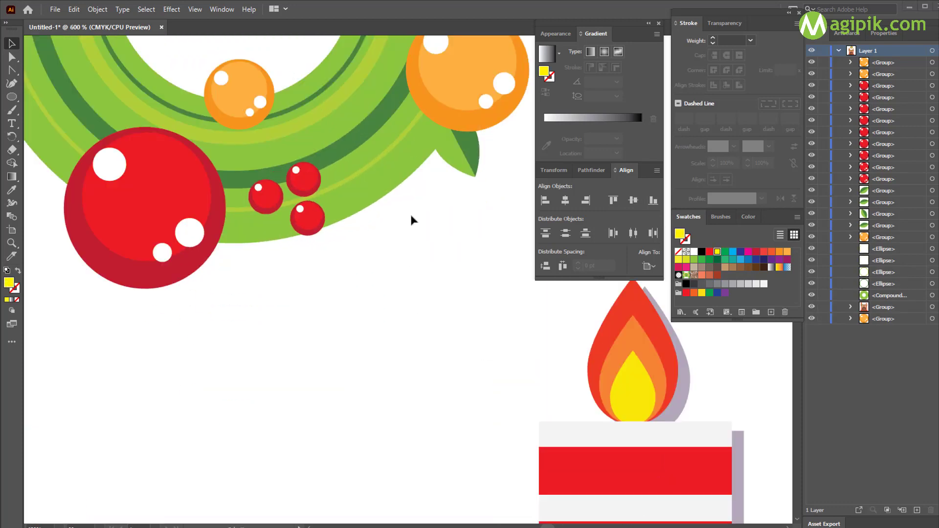
# Step: Copy the leaf to the bottom berry cluster and rotate it to point downward from the lowest berry
pyautogui.moveTo(465, 157); pyautogui.dragTo(282, 342)
pyautogui.moveTo(297, 264); pyautogui.dragTo(287, 249)
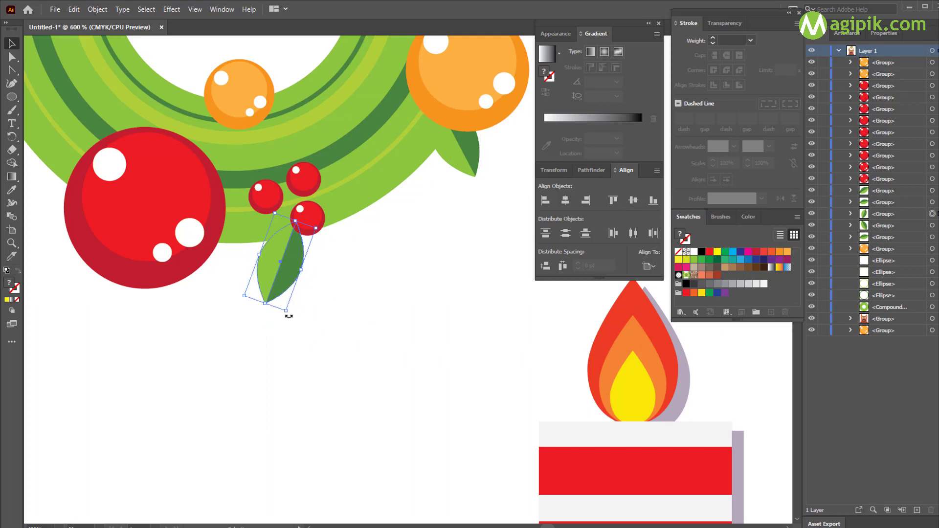
pyautogui.moveTo(289, 317); pyautogui.dragTo(281, 320)
# Step: Duplicate the bottom cluster's leaf, rotate it to point outward to the right and attach it to the lowest berry
pyautogui.moveTo(279, 280); pyautogui.dragTo(356, 307)
pyautogui.moveTo(378, 339); pyautogui.dragTo(460, 290)
pyautogui.moveTo(362, 288); pyautogui.dragTo(368, 224)
pyautogui.click(377, 296)
pyautogui.scroll(-2, 377, 292)
pyautogui.scroll(3, 344, 287)
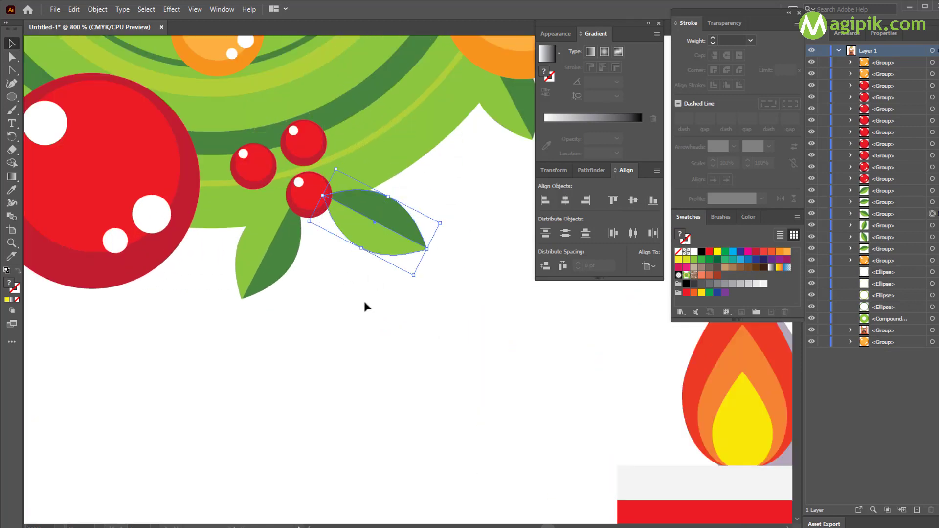
# Step: Fine-tune the bottom cluster's leaves so that their bases tuck under the lowest berry
pyautogui.click(364, 301)
pyautogui.scroll(-3, 364, 300)
pyautogui.scroll(3, 344, 298)
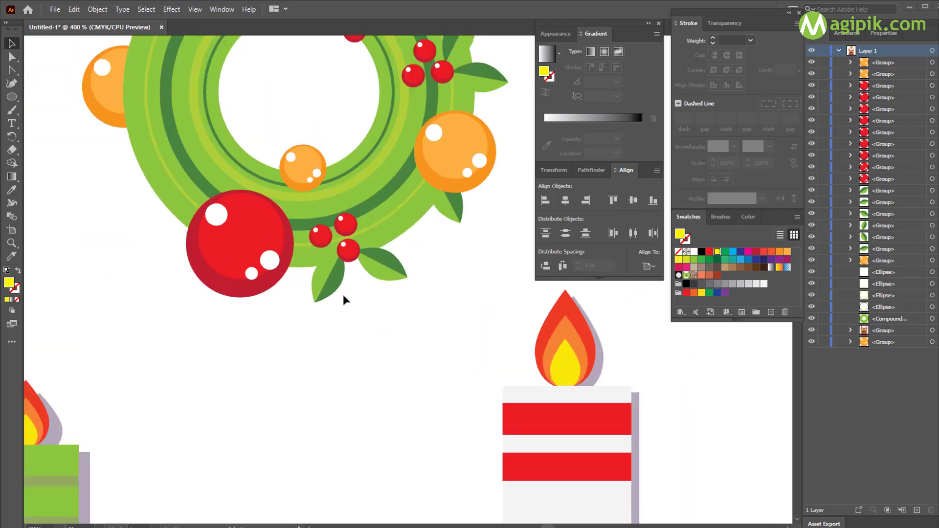
pyautogui.click(329, 237)
pyautogui.moveTo(325, 308); pyautogui.dragTo(430, 216)
pyautogui.click(459, 299)
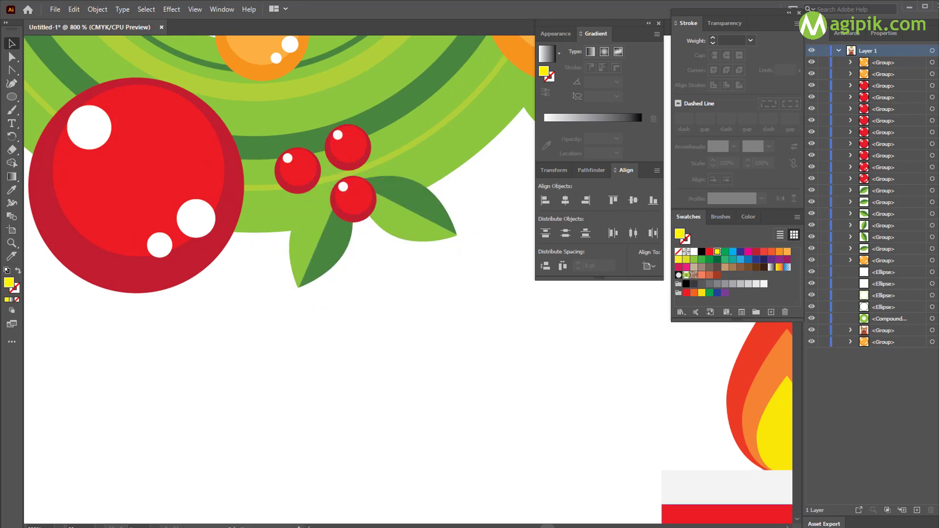
# Step: Copy a berry and a leaf to the wreath's lower left and place the berry on the band below the orange ball
pyautogui.scroll(-3, 354, 389)
pyautogui.scroll(2, 353, 381)
pyautogui.moveTo(439, 269); pyautogui.dragTo(293, 204)
pyautogui.moveTo(232, 199); pyautogui.dragTo(324, 225)
pyautogui.moveTo(549, 348); pyautogui.dragTo(339, 292)
pyautogui.scroll(1, 362, 293)
pyautogui.scroll(1, 381, 301)
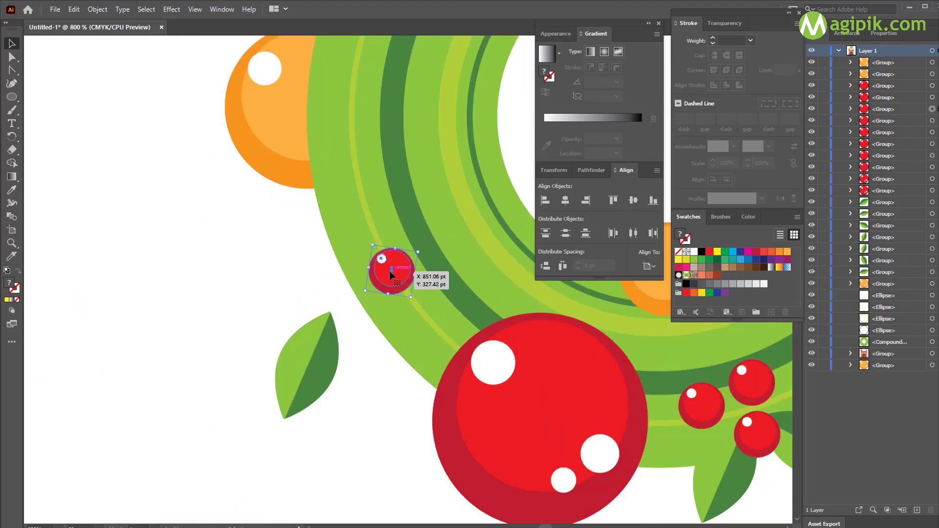
pyautogui.moveTo(390, 271); pyautogui.dragTo(371, 233)
# Step: Rotate the copied leaf outward beneath the lone berry and add a duplicate leaf angled down to the right
pyautogui.moveTo(323, 360); pyautogui.dragTo(358, 306)
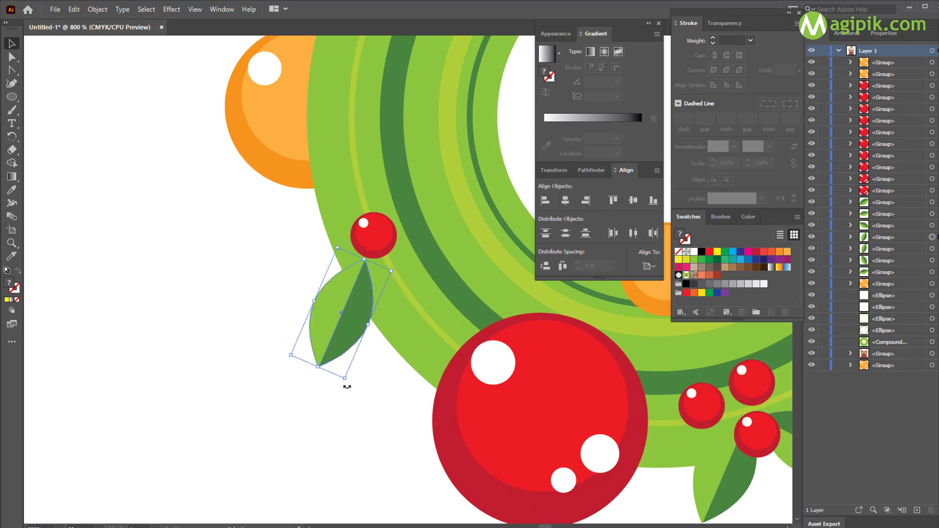
pyautogui.moveTo(347, 387); pyautogui.dragTo(315, 377)
pyautogui.moveTo(368, 294); pyautogui.dragTo(392, 261)
pyautogui.moveTo(379, 321); pyautogui.dragTo(404, 320)
pyautogui.moveTo(422, 244); pyautogui.dragTo(419, 245)
pyautogui.click(345, 394)
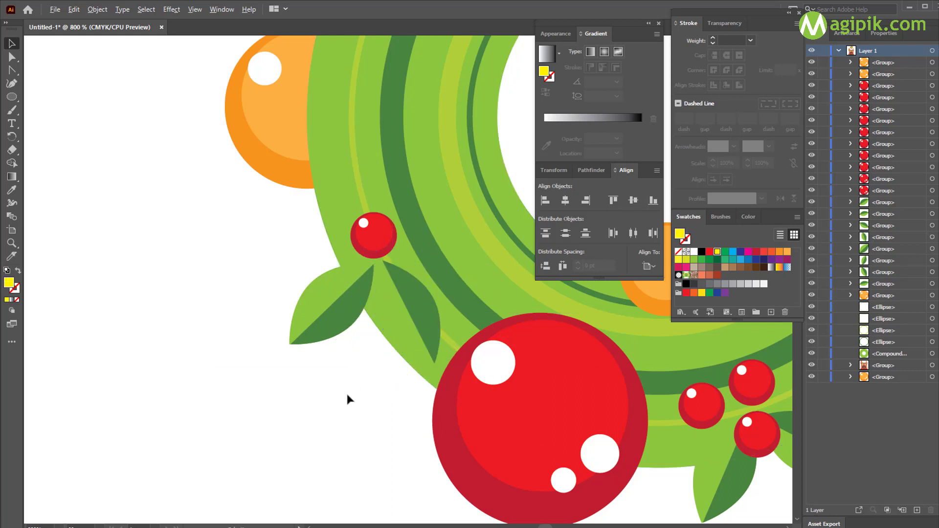
# Step: Rotate and shift the lone berry's right leaf so both leaves fan out below the berry
pyautogui.scroll(-1, 346, 395)
pyautogui.moveTo(358, 322); pyautogui.dragTo(393, 330)
pyautogui.moveTo(429, 367); pyautogui.dragTo(412, 379)
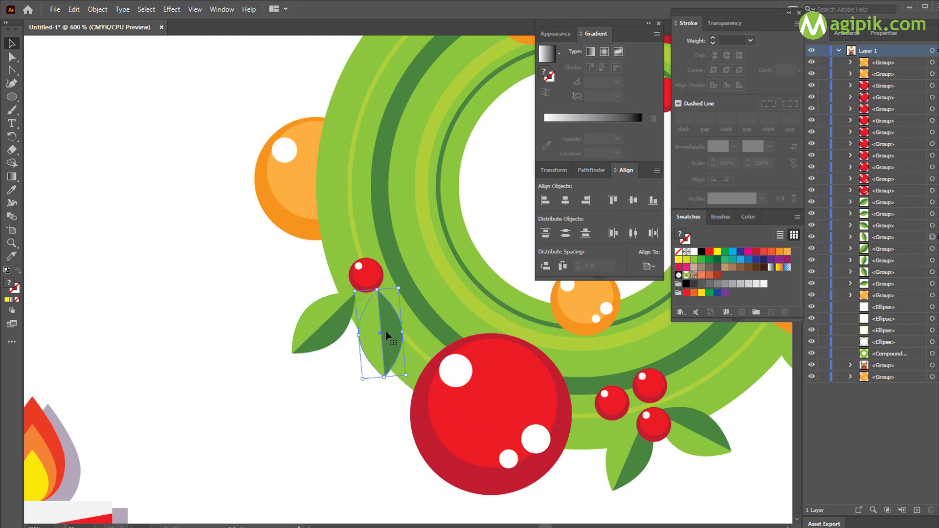
pyautogui.moveTo(380, 318); pyautogui.dragTo(374, 322)
pyautogui.click(351, 423)
# Step: Copy three berries into a cluster on the wreath's upper left and bring a copy of the leaf beside it
pyautogui.scroll(-1, 351, 424)
pyautogui.moveTo(352, 424); pyautogui.dragTo(284, 491)
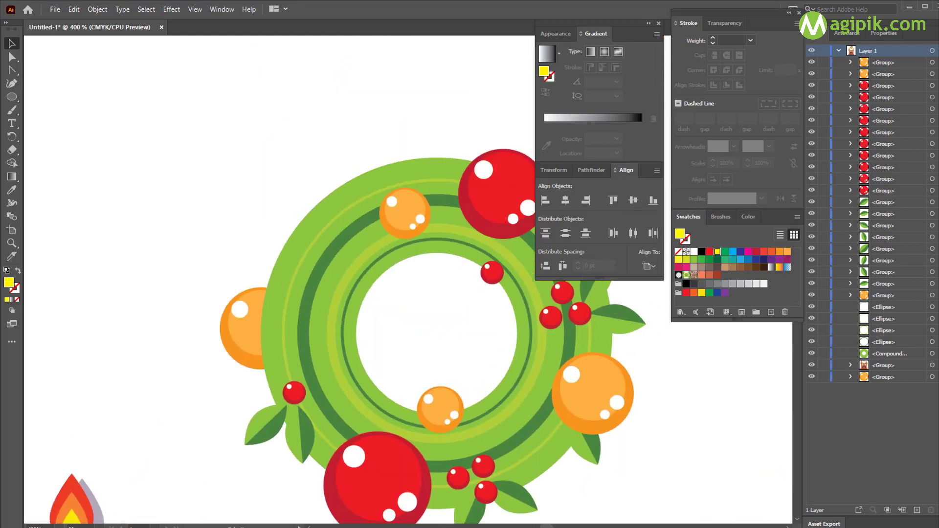
pyautogui.moveTo(295, 392); pyautogui.dragTo(295, 272)
pyautogui.scroll(4, 294, 274)
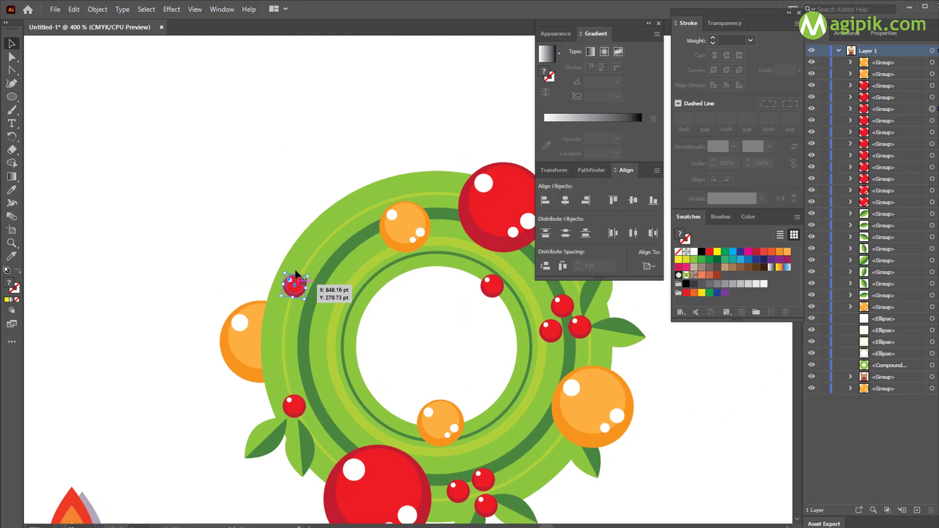
pyautogui.scroll(2, 291, 274)
pyautogui.scroll(-2, 462, 422)
pyautogui.scroll(-2, 460, 423)
pyautogui.moveTo(352, 488); pyautogui.dragTo(384, 279)
pyautogui.scroll(2, 369, 349)
pyautogui.hscroll(2, 373, 348)
pyautogui.click(336, 301)
pyautogui.moveTo(450, 255); pyautogui.dragTo(451, 253)
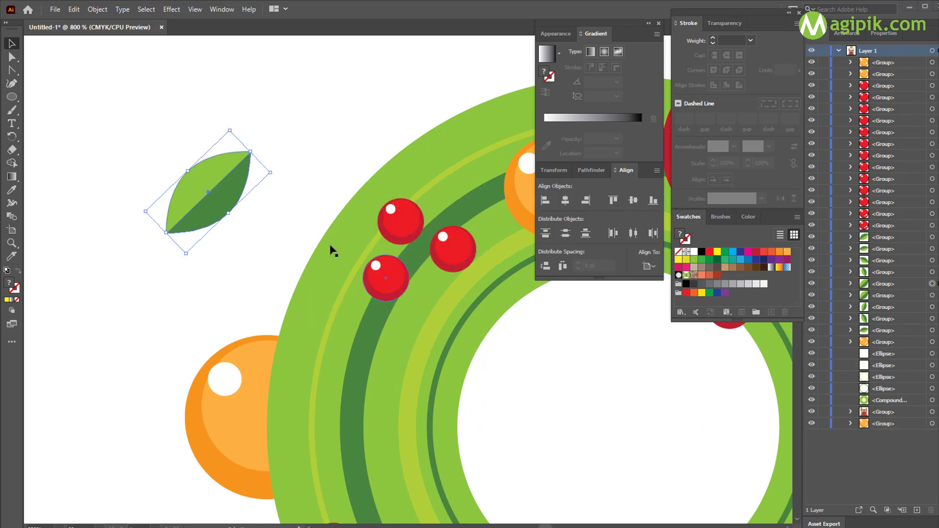
# Step: Rotate the leaf to point outward to the left and place its base against the upper-left berry cluster
pyautogui.moveTo(277, 171); pyautogui.dragTo(267, 253)
pyautogui.moveTo(224, 201); pyautogui.dragTo(346, 241)
pyautogui.moveTo(255, 240); pyautogui.dragTo(256, 246)
pyautogui.moveTo(310, 236); pyautogui.dragTo(255, 250)
pyautogui.click(245, 251)
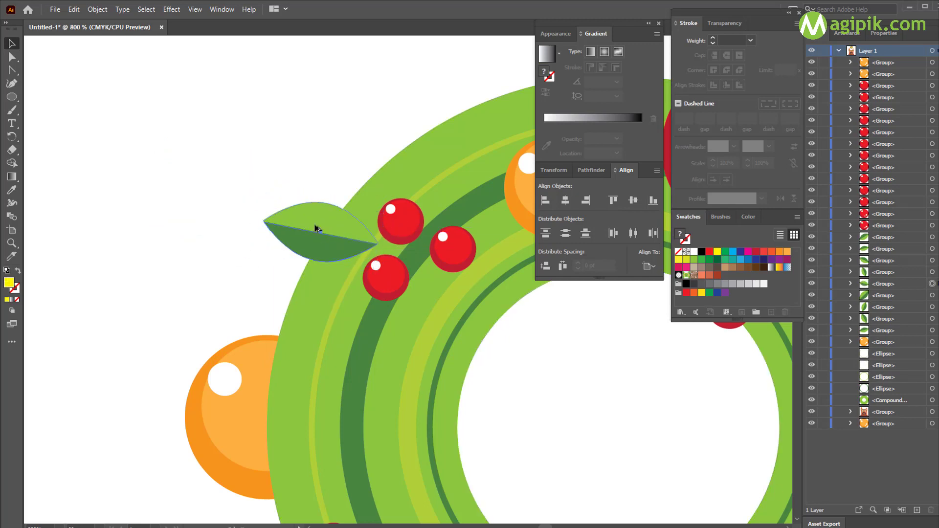
# Step: Duplicate the upper-left cluster's leaf, rotate it upright and place it against the top berry
pyautogui.moveTo(317, 228); pyautogui.dragTo(359, 153)
pyautogui.moveTo(432, 138); pyautogui.dragTo(406, 211)
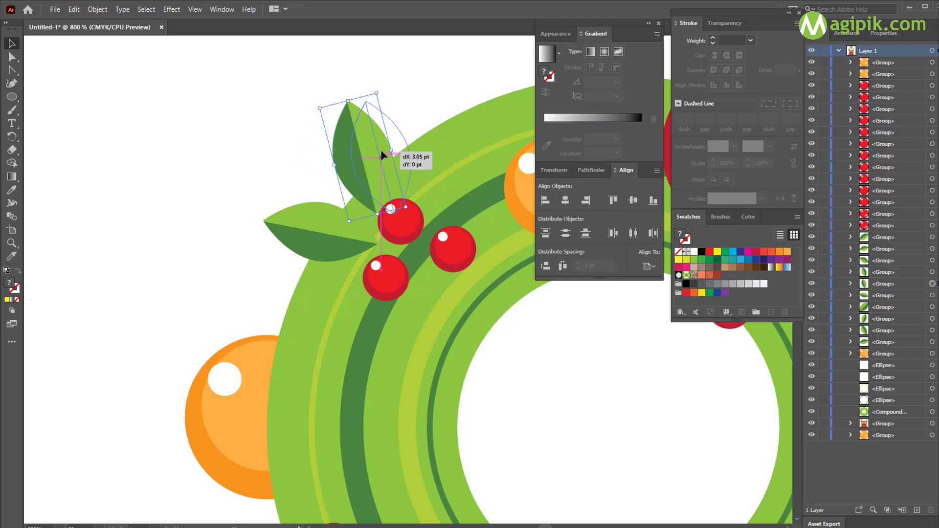
pyautogui.moveTo(382, 156); pyautogui.dragTo(402, 156)
pyautogui.moveTo(409, 86); pyautogui.dragTo(411, 131)
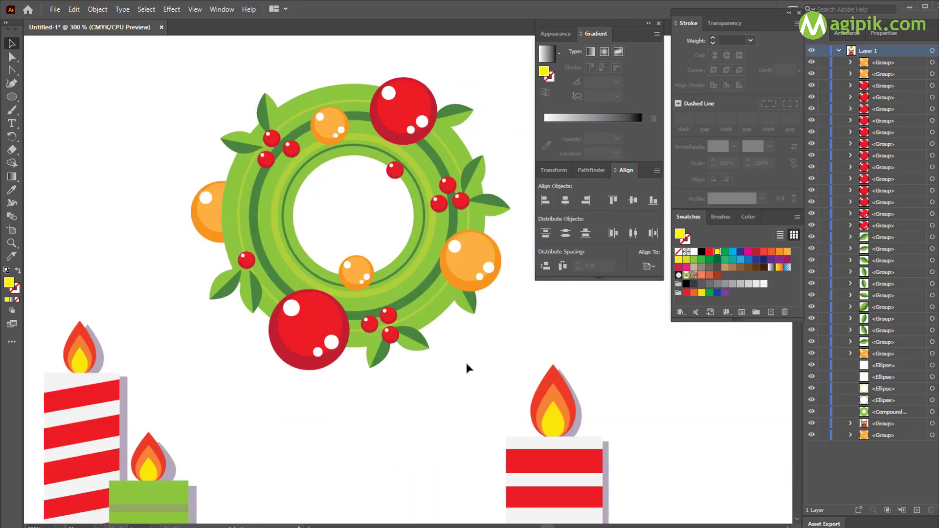
# Step: Group the whole wreath with all its balls, berries and leaves
pyautogui.scroll(-1, 467, 363)
pyautogui.scroll(-2, 465, 361)
pyautogui.hscroll(1, 454, 337)
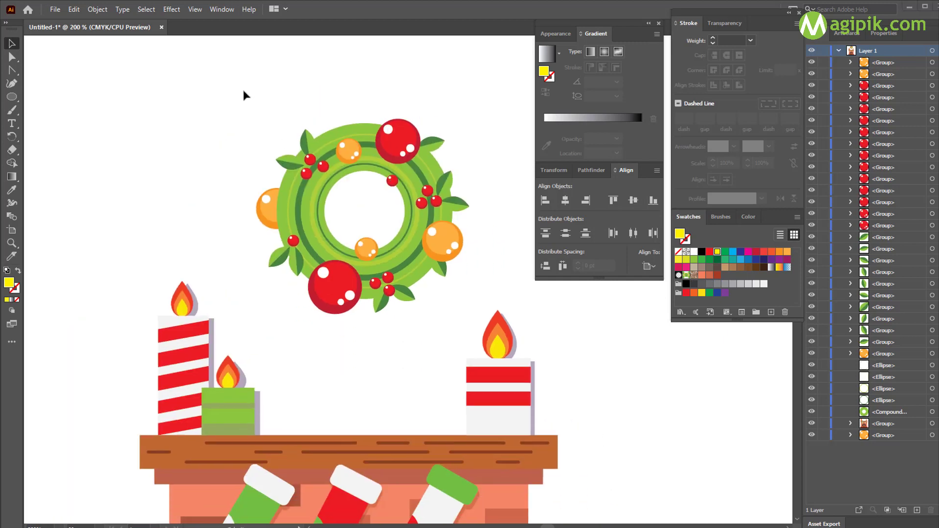
pyautogui.moveTo(252, 77); pyautogui.dragTo(471, 337)
pyautogui.hotkey('ctrl', 'g')
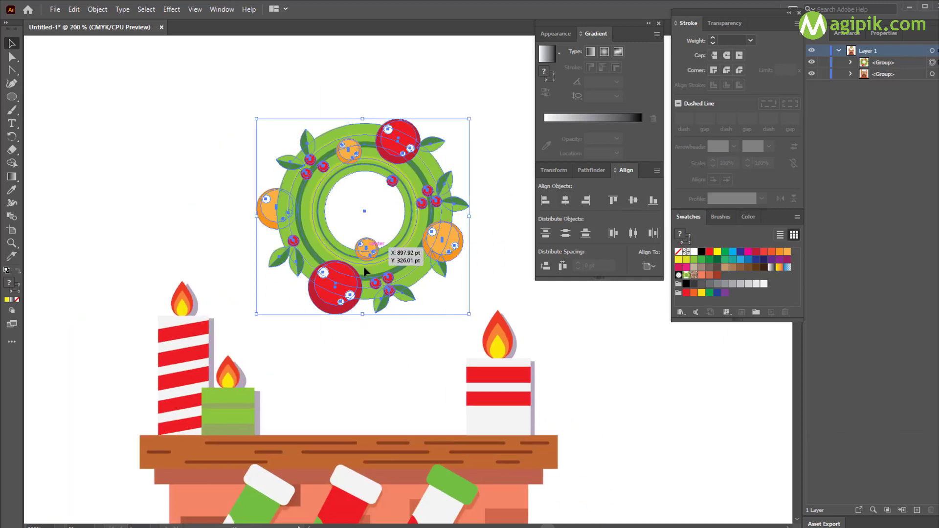
# Step: Lower the grouped wreath toward the mantel and position it between the candles
pyautogui.moveTo(364, 271)
pyautogui.mouseDown()
pyautogui.moveTo(374, 294)
pyautogui.moveTo(361, 310)
pyautogui.moveTo(364, 271)
pyautogui.mouseUp()
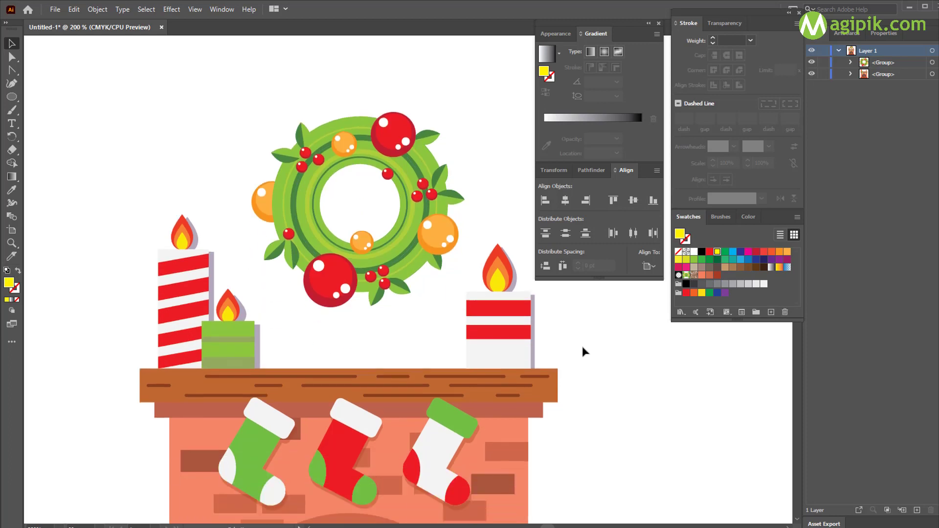
pyautogui.scroll(-3, 547, 325)
pyautogui.hscroll(2, 543, 328)
pyautogui.scroll(-1, 544, 328)
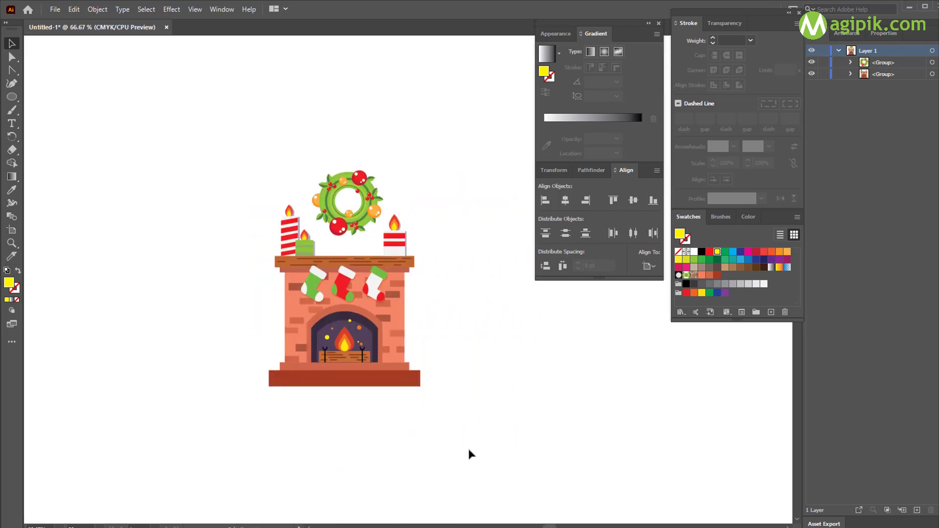
pyautogui.moveTo(352, 219); pyautogui.dragTo(353, 224)
pyautogui.click(374, 242)
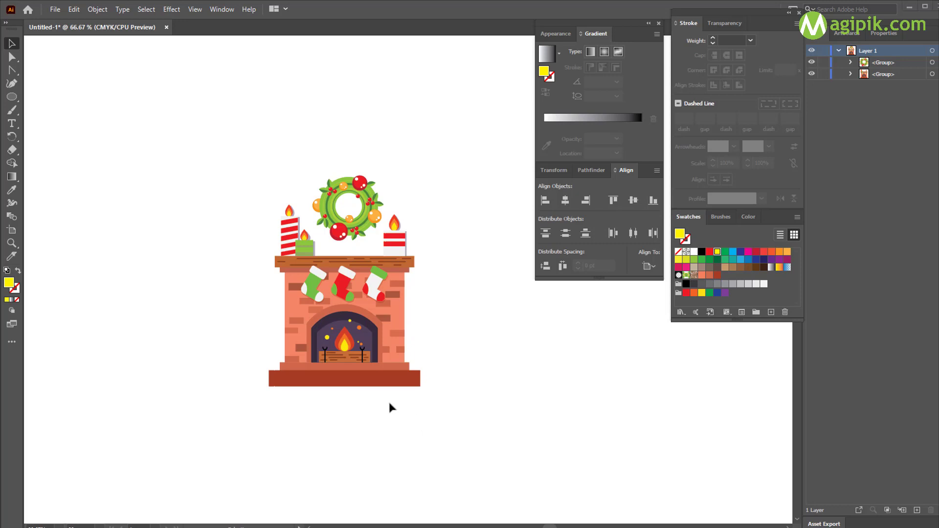
# Step: Scale the whole fireplace and wreath illustration up proportionally to nearly fill the artboard's height
pyautogui.scroll(-3, 390, 408)
pyautogui.hscroll(1, 388, 395)
pyautogui.hotkey('ctrl', 'a')
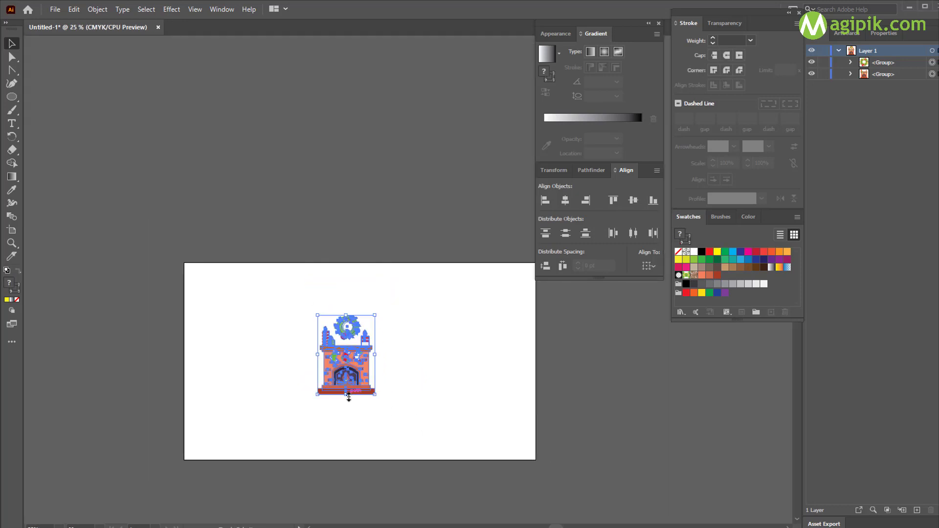
pyautogui.moveTo(349, 397); pyautogui.dragTo(346, 447)
pyautogui.moveTo(349, 315); pyautogui.dragTo(348, 284)
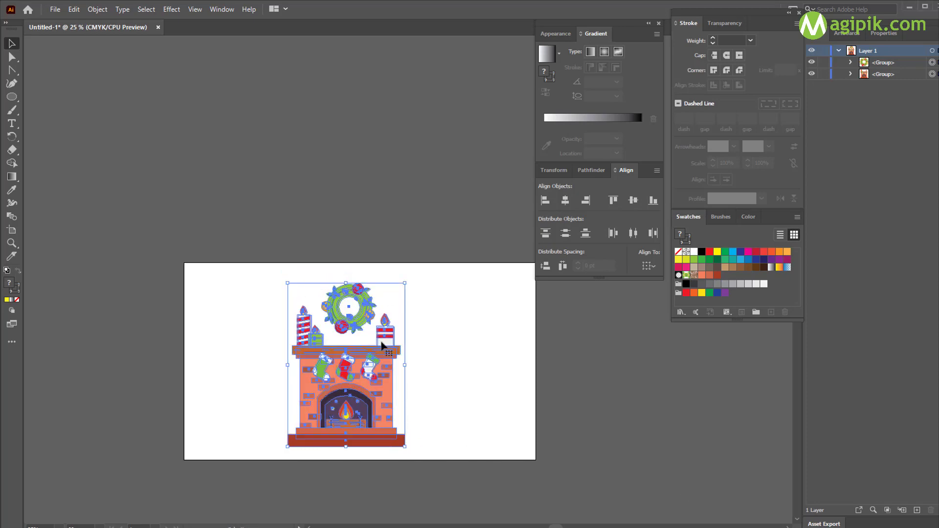
pyautogui.click(424, 349)
# Step: Isolate the fireplace's brick wall group and select the wall together with the ledge beneath it
pyautogui.scroll(3, 324, 367)
pyautogui.click(348, 406)
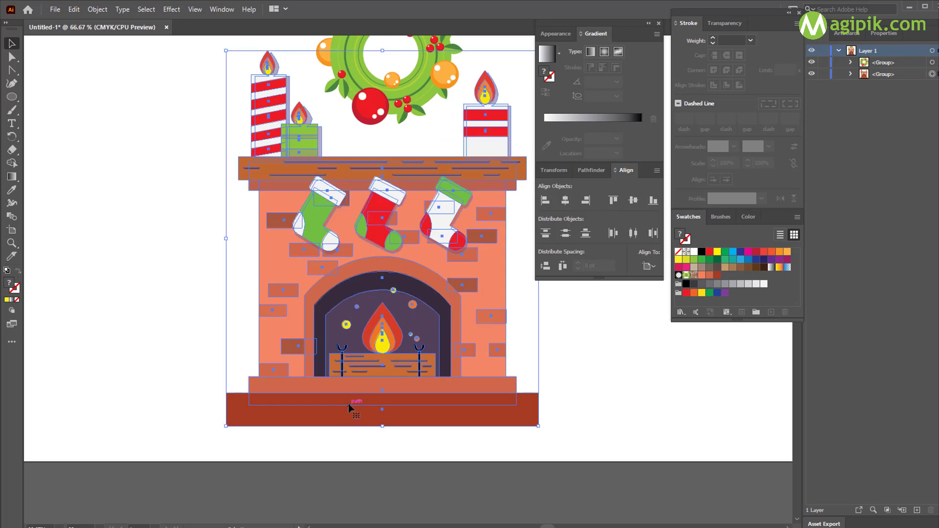
pyautogui.doubleClick(342, 411)
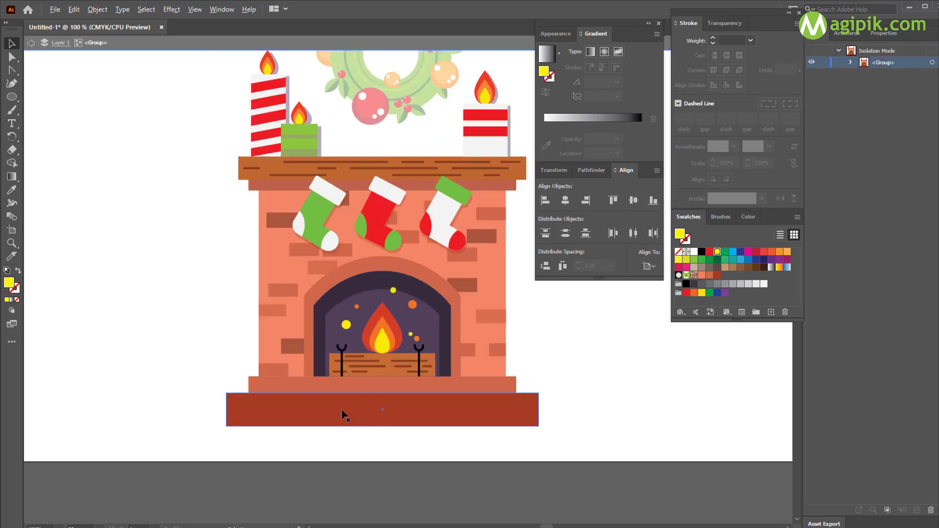
pyautogui.scroll(1, 342, 411)
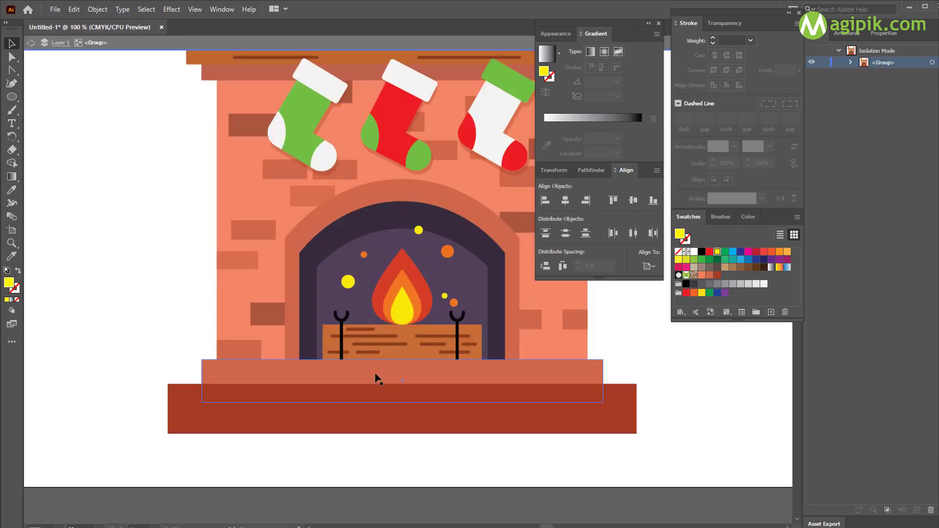
pyautogui.doubleClick(353, 422)
pyautogui.scroll(-1, 382, 375)
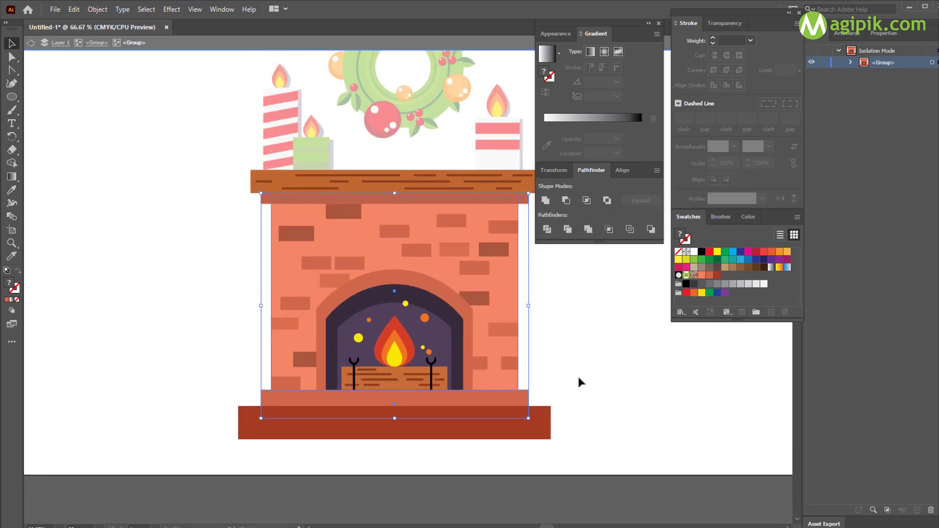
# Step: Copy the wall and ledge in place, unite the copies into one shape and widen it slightly on both sides
pyautogui.hotkey('ctrl', 'c')
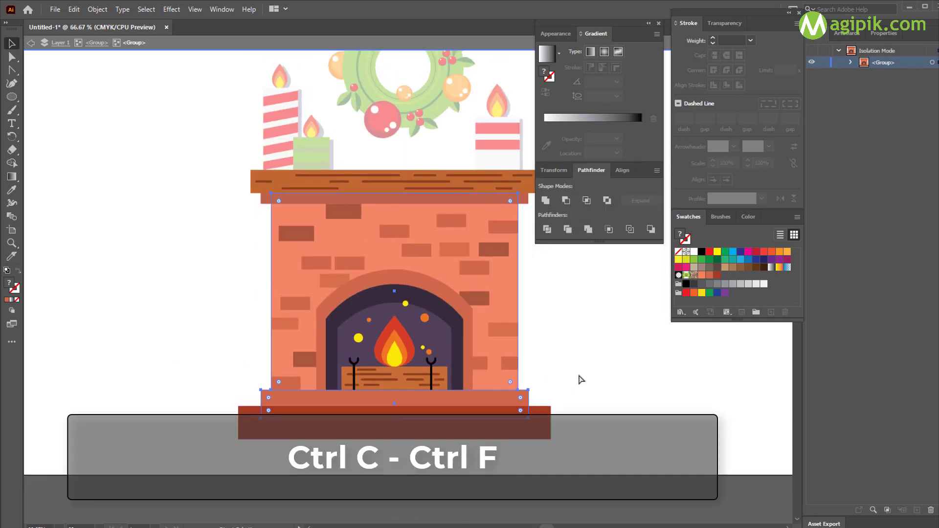
pyautogui.hotkey('ctrl', 'f')
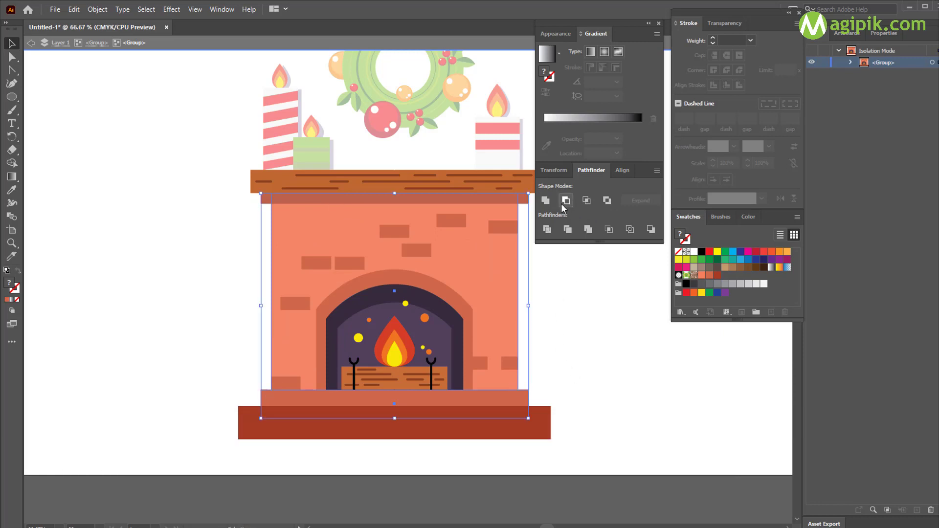
pyautogui.click(545, 201)
pyautogui.moveTo(529, 305); pyautogui.dragTo(541, 309)
# Step: Send the united shape behind the brick wall and fill it with dark purple at 18% brightness
pyautogui.hotkey('ctrl', 'z')
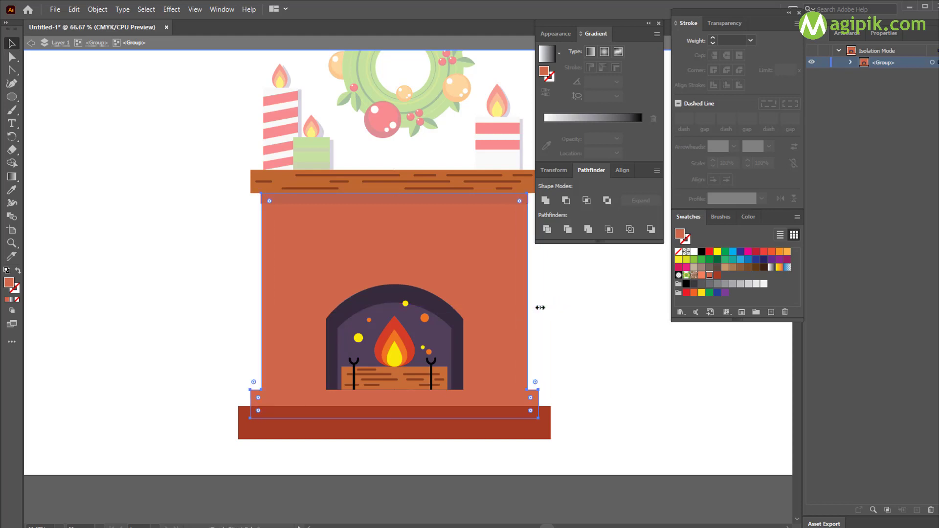
pyautogui.click(725, 293)
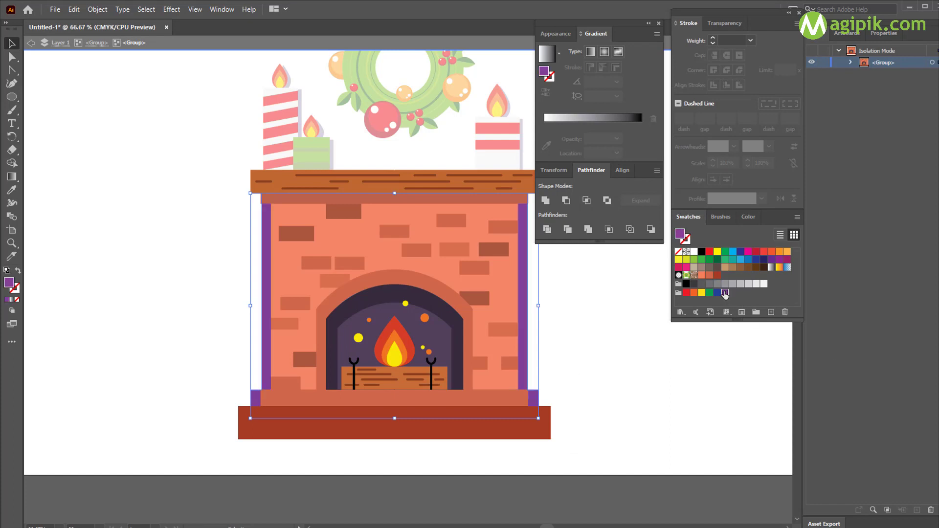
pyautogui.click(750, 217)
pyautogui.moveTo(724, 279); pyautogui.dragTo(721, 276)
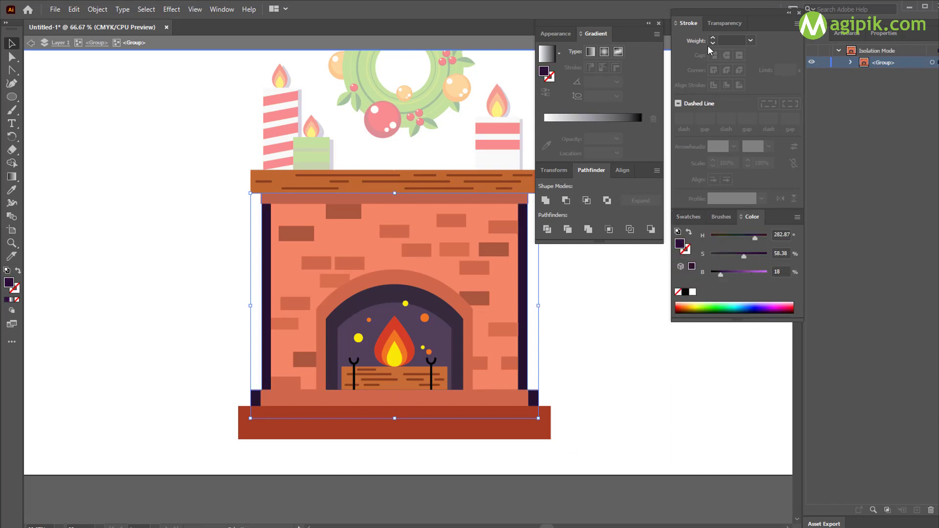
# Step: Set the dark purple shape's opacity to 30% and widen it slightly as a shadow around the wall
pyautogui.click(725, 23)
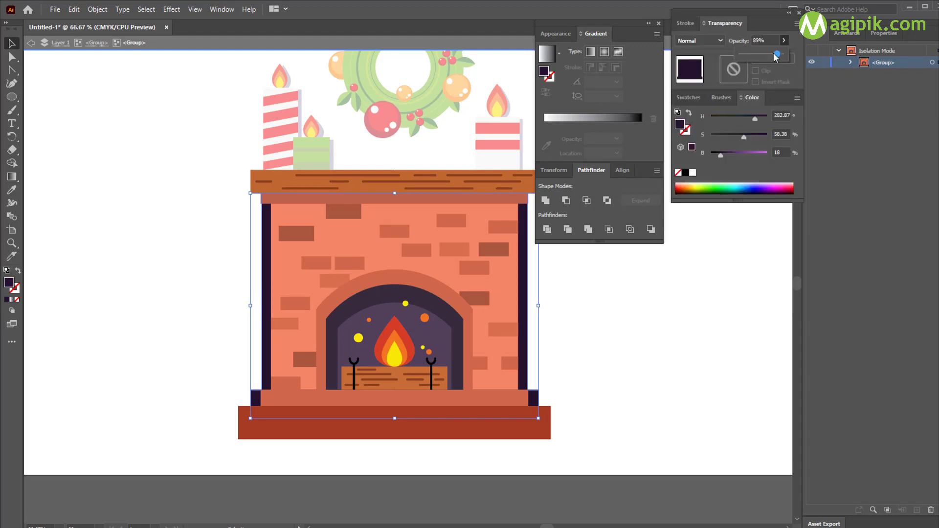
pyautogui.moveTo(775, 57); pyautogui.dragTo(754, 58)
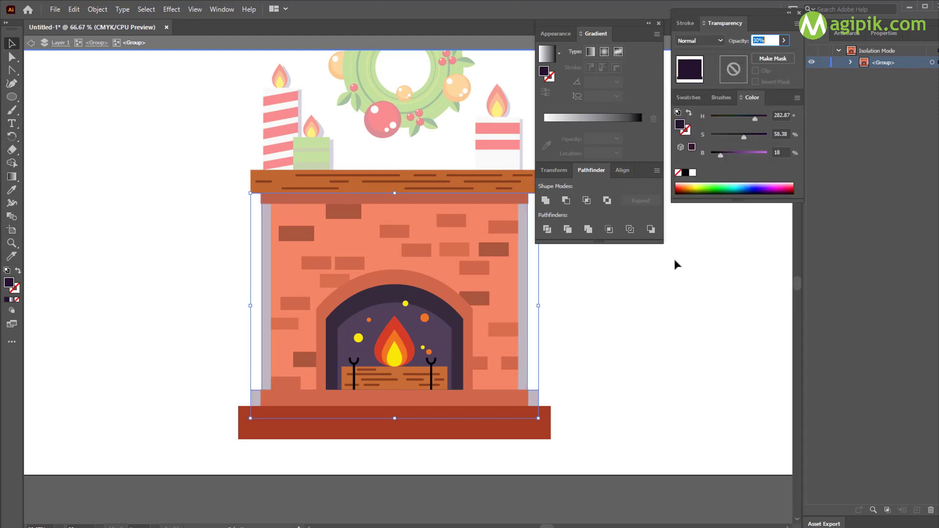
pyautogui.click(654, 300)
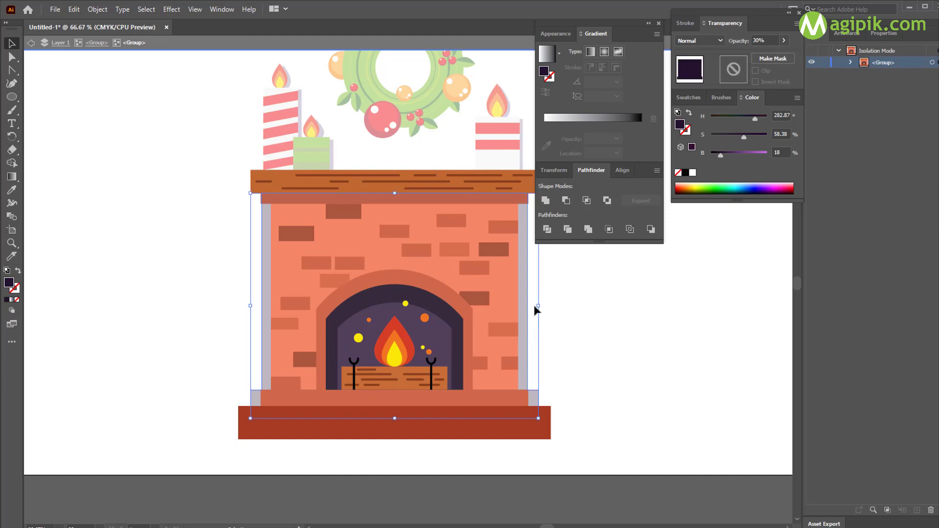
pyautogui.moveTo(538, 306); pyautogui.dragTo(543, 304)
pyautogui.click(561, 316)
pyautogui.scroll(-1, 557, 310)
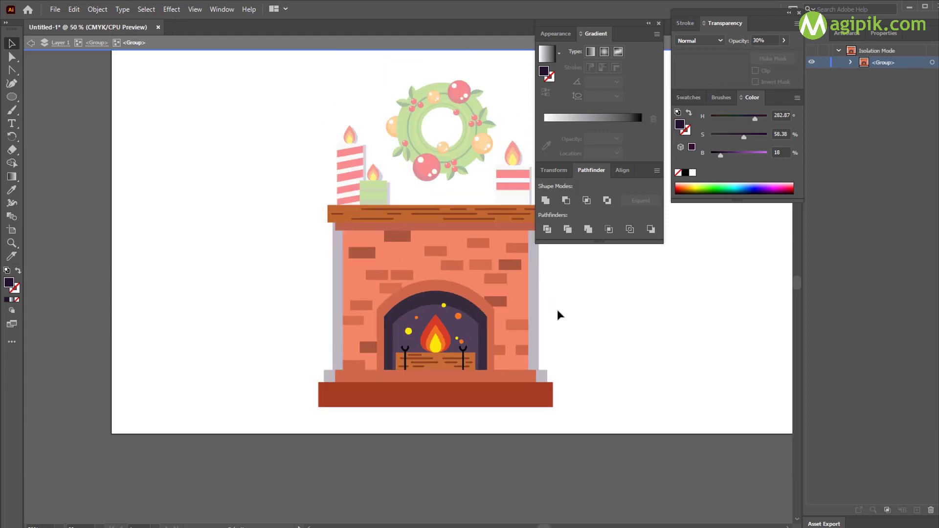
# Step: Widen the transparent shadow behind the brick wall slightly more on both sides
pyautogui.hscroll(4, 558, 310)
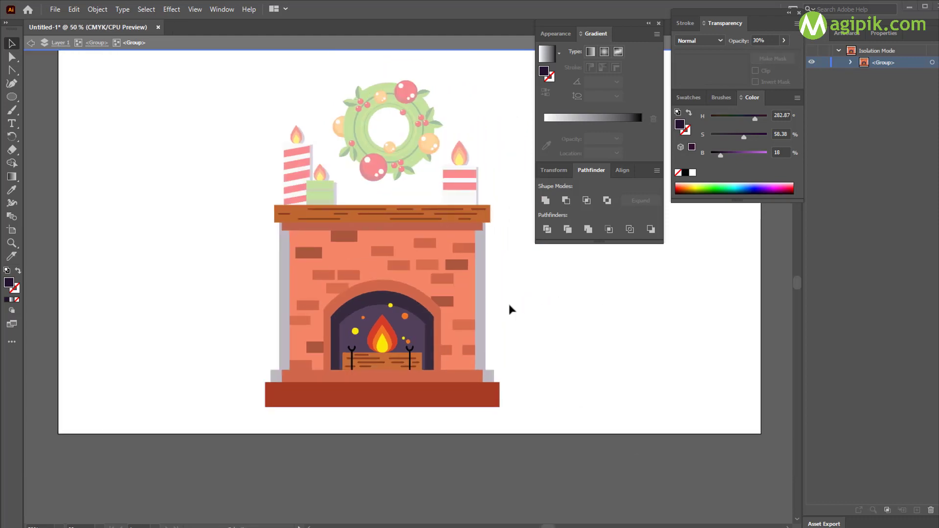
pyautogui.click(484, 297)
pyautogui.moveTo(495, 308); pyautogui.dragTo(499, 311)
pyautogui.scroll(1, 499, 306)
pyautogui.click(518, 303)
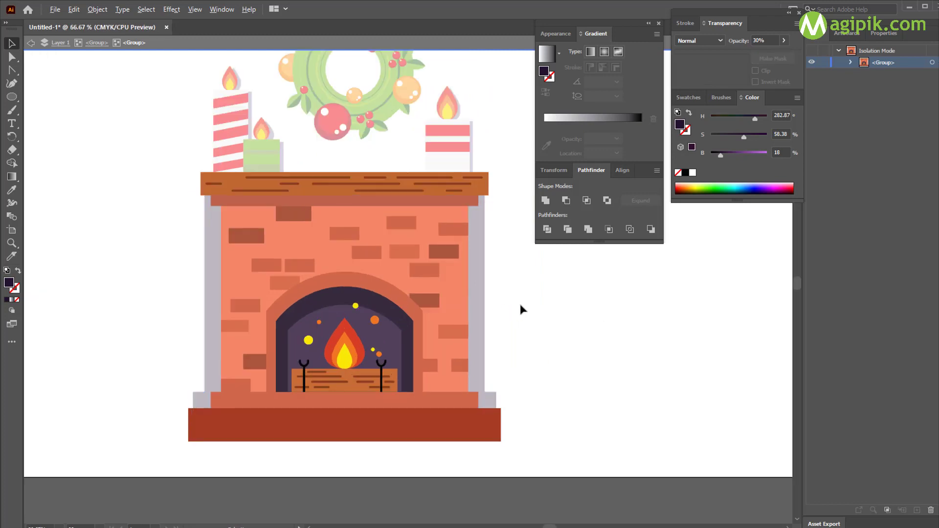
# Step: Leave the group's isolation mode and return to the full artwork
pyautogui.scroll(-1, 519, 304)
pyautogui.click(30, 43)
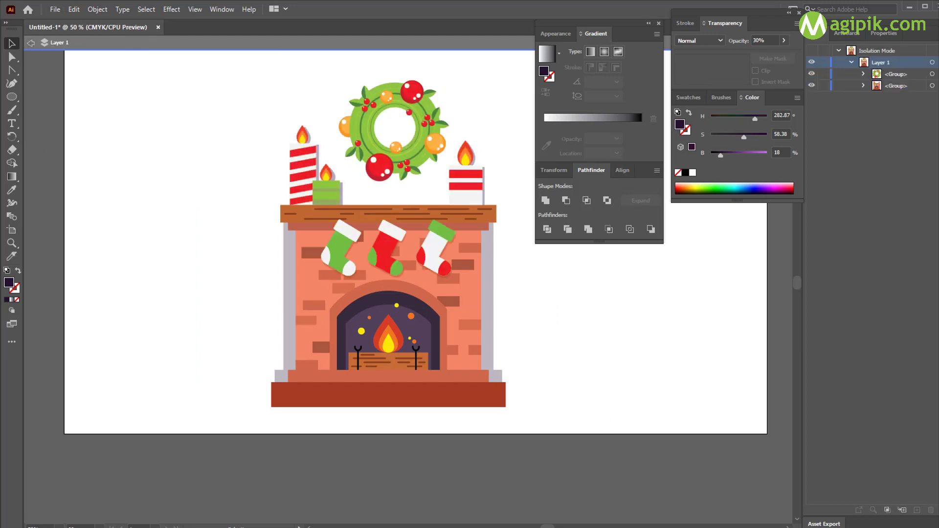
pyautogui.scroll(-1, 509, 402)
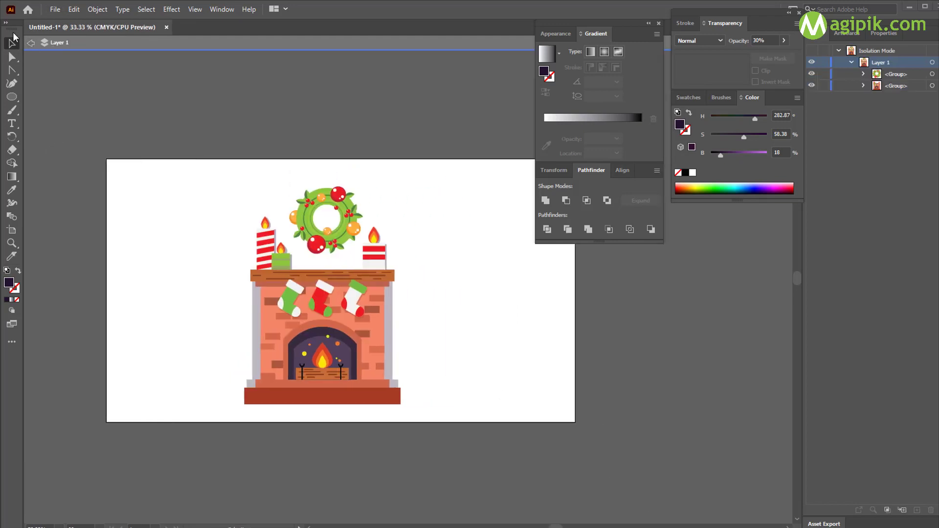
pyautogui.click(31, 42)
# Step: Draw a rectangle covering the whole artboard and send it behind all the artwork as a background
pyautogui.click(11, 97)
pyautogui.click(13, 99)
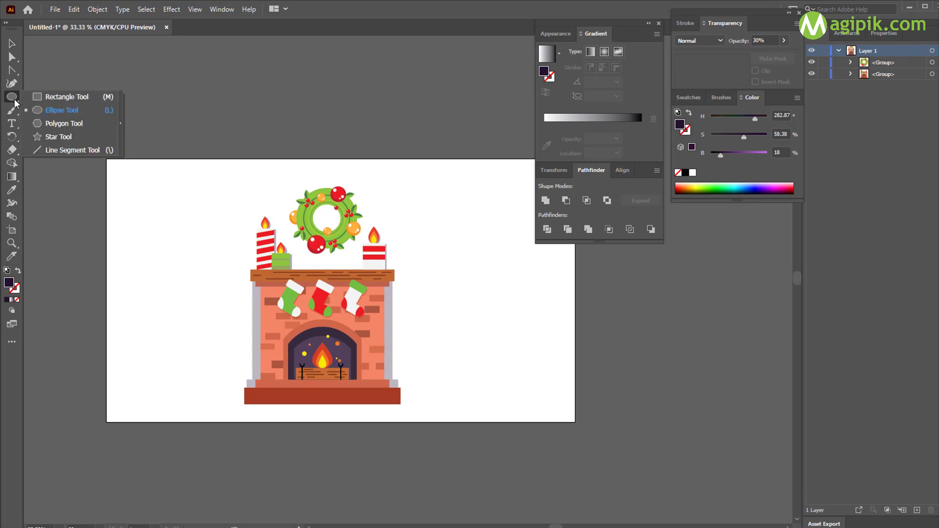
pyautogui.click(59, 97)
pyautogui.moveTo(106, 158); pyautogui.dragTo(575, 422)
pyautogui.hotkey('ctrl', 'shift', '[')
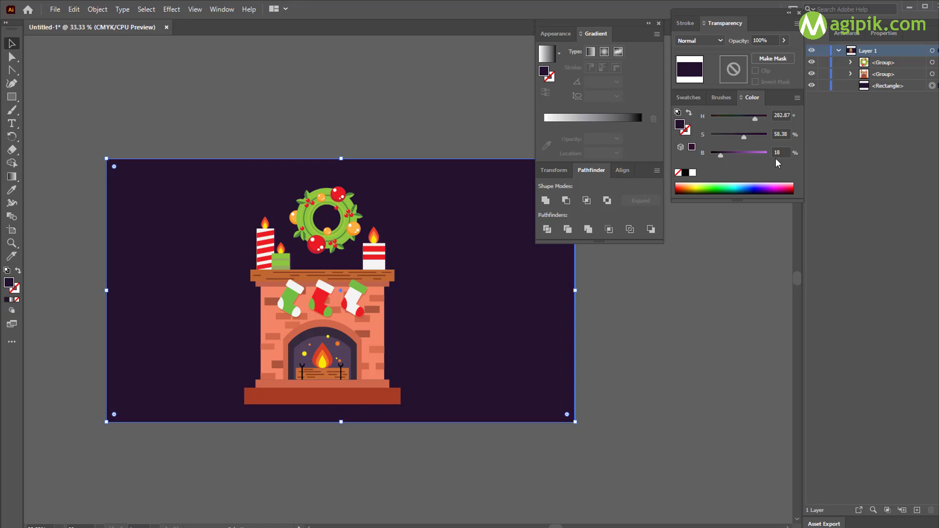
# Step: Set the background rectangle's purple fill to 25% saturation and 33% brightness
pyautogui.moveTo(722, 155); pyautogui.dragTo(730, 154)
pyautogui.click(607, 271)
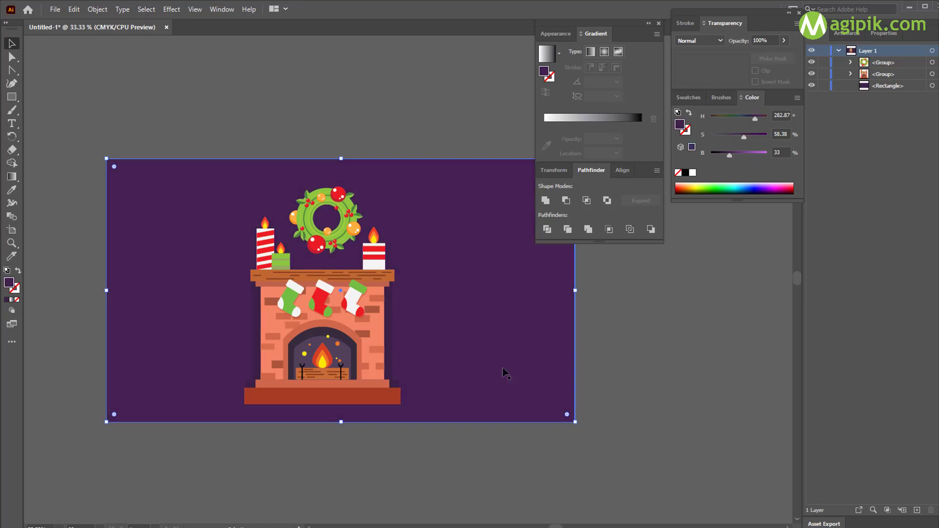
pyautogui.scroll(-2, 260, 238)
pyautogui.scroll(1, 261, 238)
pyautogui.scroll(2, 264, 228)
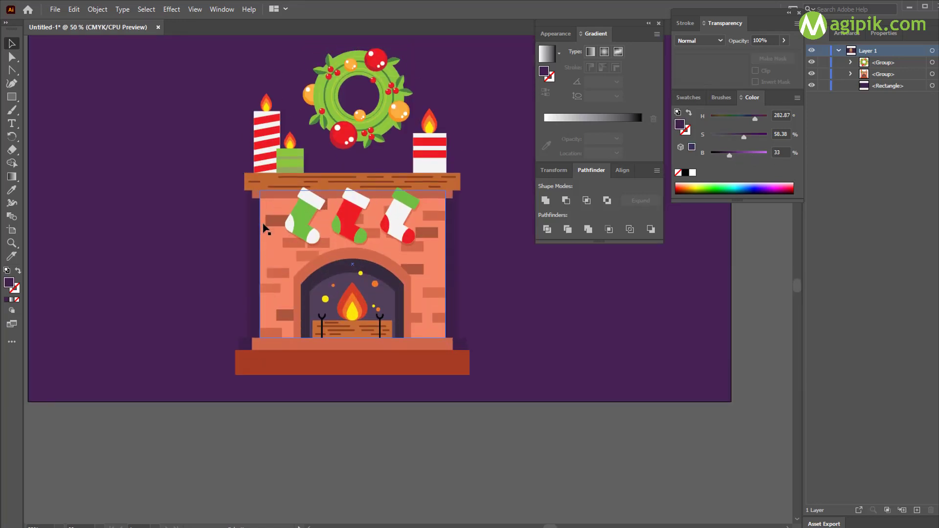
pyautogui.scroll(6, 303, 167)
pyautogui.scroll(-2, 301, 181)
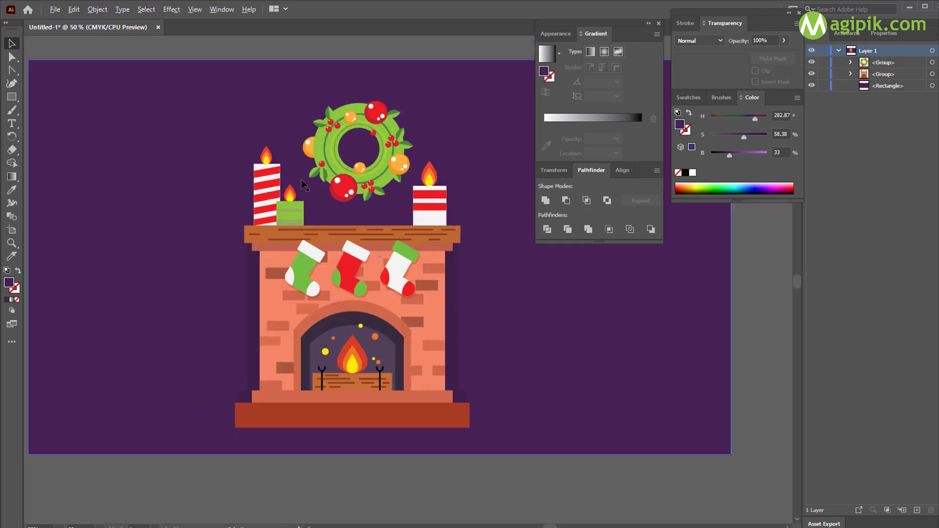
pyautogui.scroll(-1, 301, 180)
pyautogui.click(532, 352)
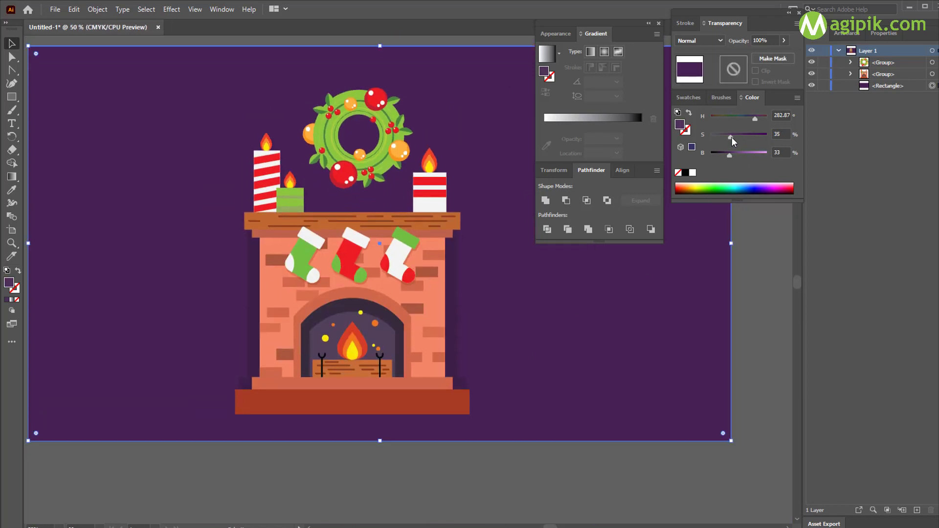
pyautogui.click(732, 137)
pyautogui.click(752, 270)
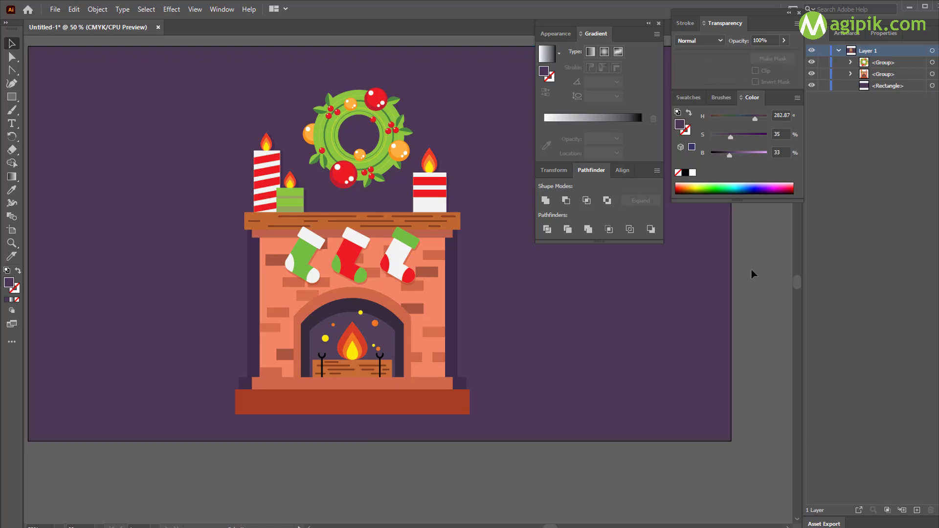
pyautogui.click(615, 291)
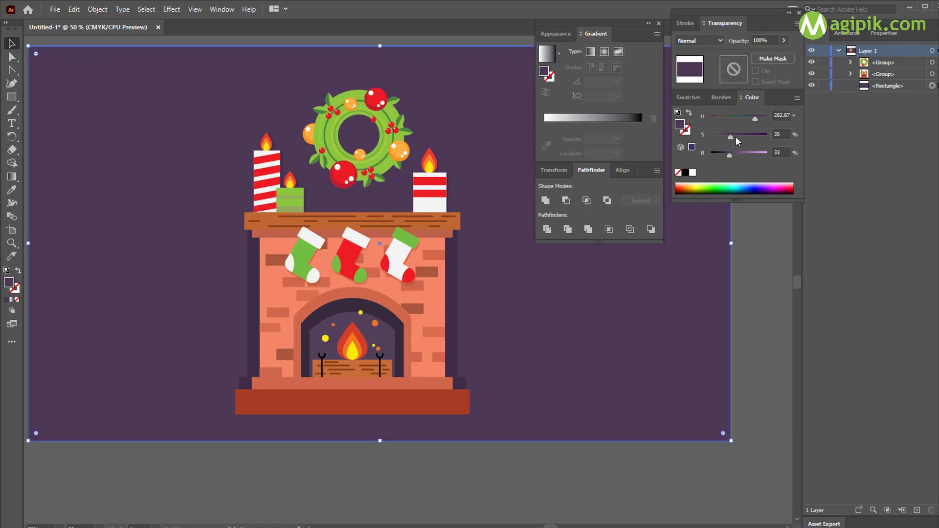
pyautogui.click(742, 252)
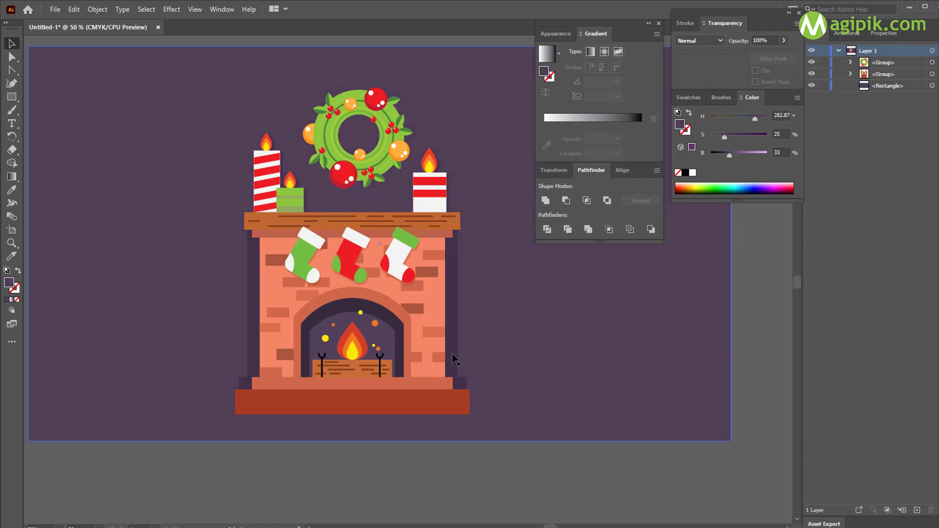
# Step: Draw a small brick rectangle left of the fireplace and fill it with lighter purple at 27% saturation and 44% brightness
pyautogui.scroll(-1, 452, 353)
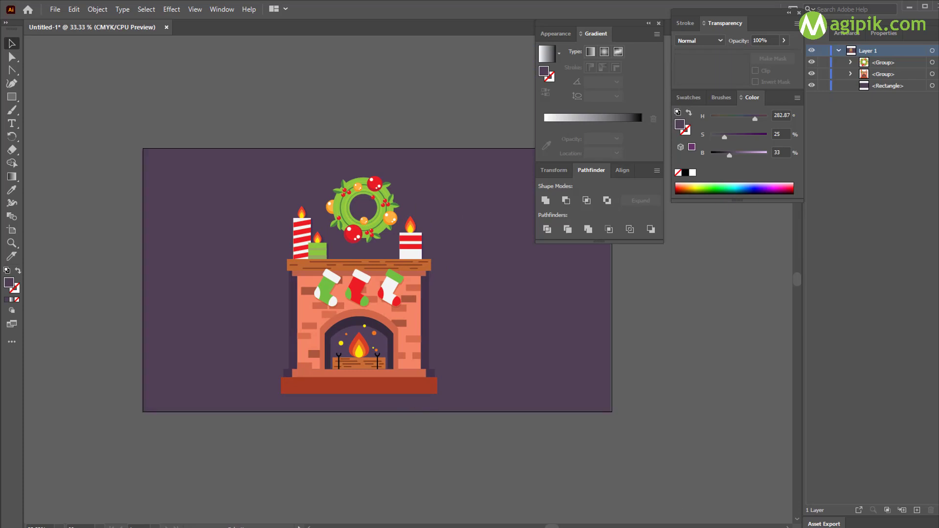
pyautogui.press('m')
pyautogui.moveTo(189, 358); pyautogui.dragTo(225, 373)
pyautogui.press('v')
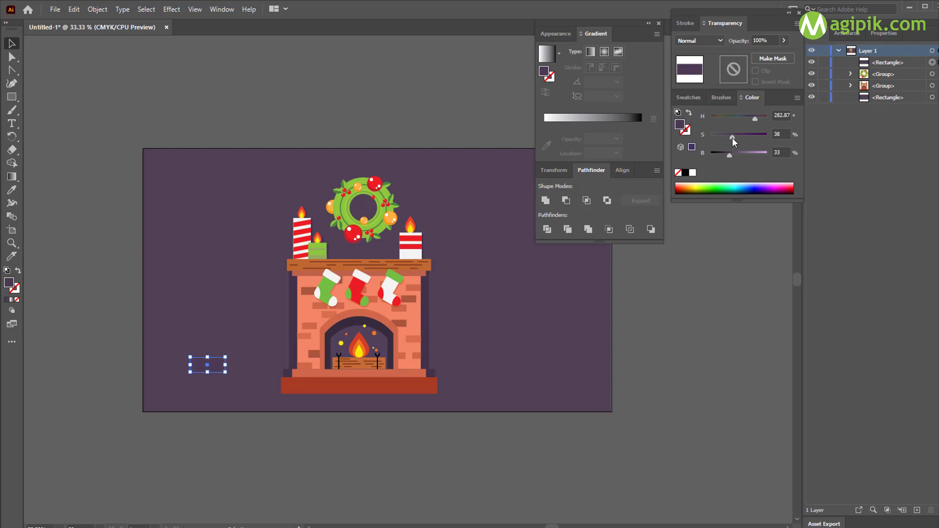
pyautogui.click(713, 324)
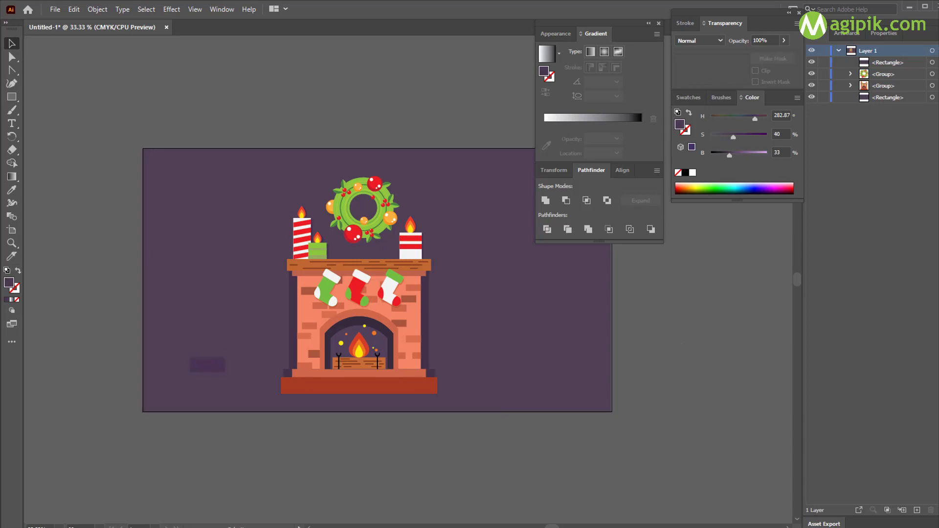
pyautogui.moveTo(732, 157); pyautogui.dragTo(727, 138)
pyautogui.click(209, 365)
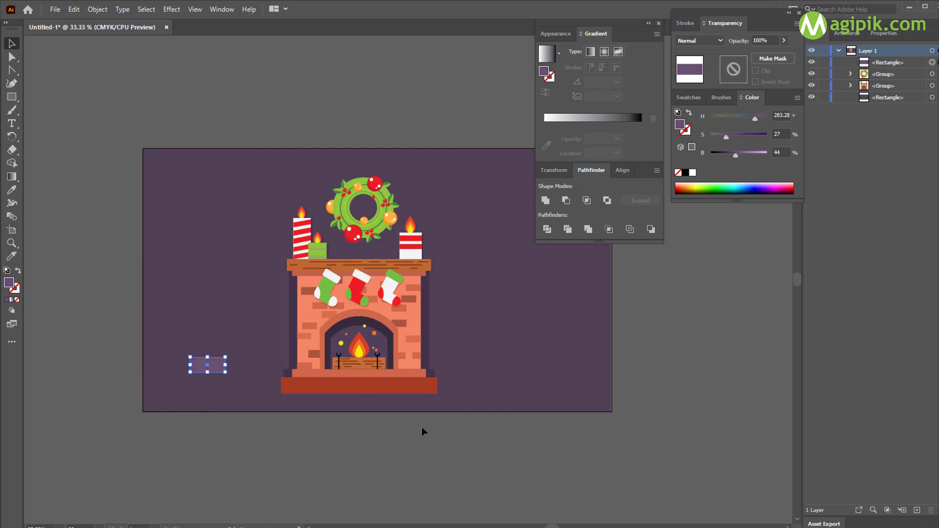
pyautogui.click(238, 442)
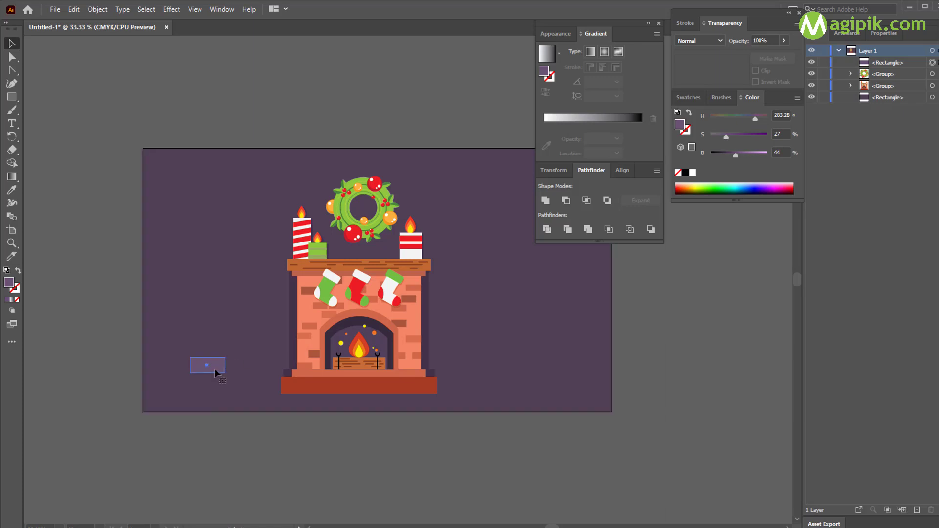
# Step: Copy the purple brick twice to the right of the fireplace and stagger the two copies near the base
pyautogui.moveTo(208, 365); pyautogui.dragTo(464, 364)
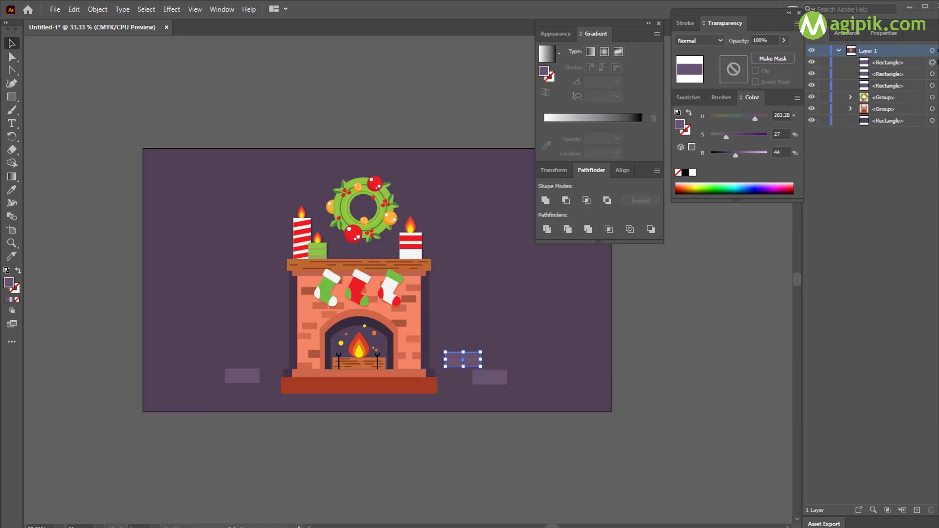
pyautogui.scroll(2, 492, 382)
pyautogui.moveTo(483, 381); pyautogui.dragTo(478, 382)
pyautogui.moveTo(436, 337); pyautogui.dragTo(438, 344)
pyautogui.click(476, 381)
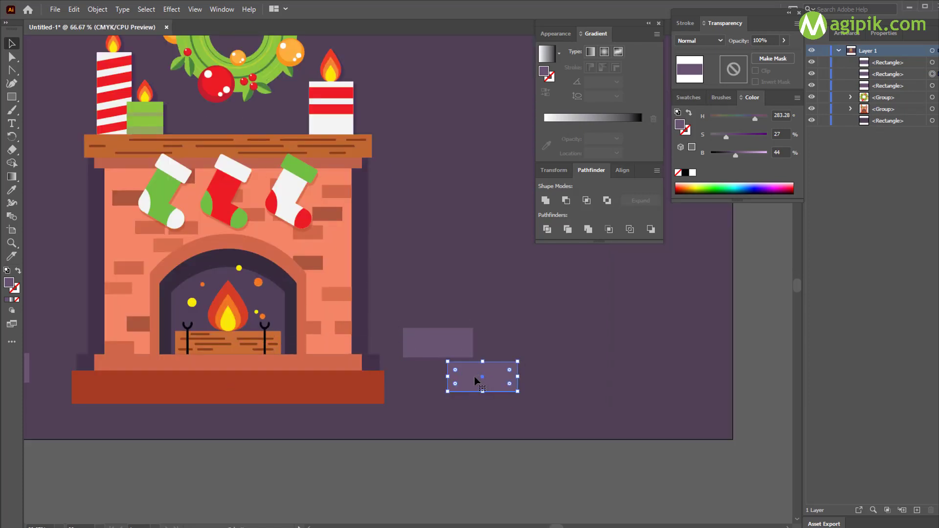
pyautogui.click(445, 463)
pyautogui.scroll(-2, 445, 463)
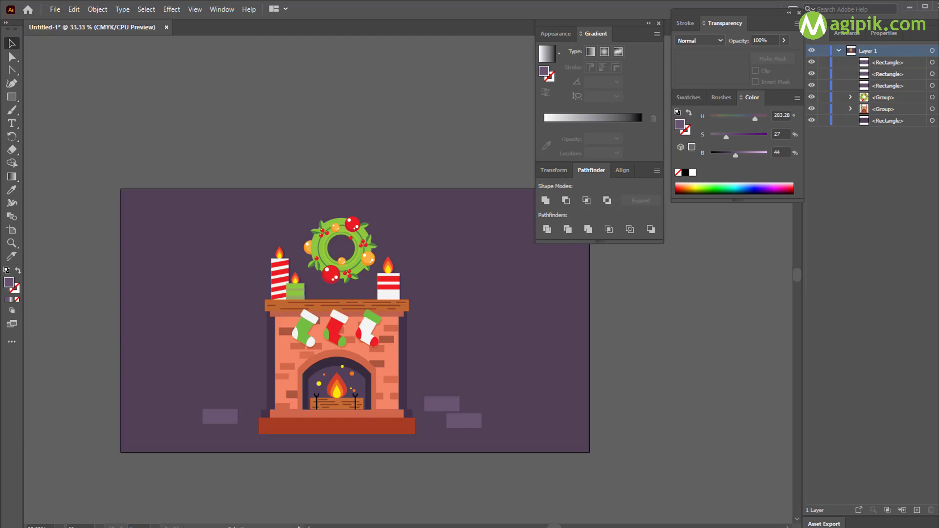
# Step: Scatter more copies of the purple brick across the background wall on both sides of the fireplace
pyautogui.moveTo(447, 406); pyautogui.dragTo(483, 218)
pyautogui.click(233, 312)
pyautogui.keyDown('shift'); pyautogui.click(208, 290); pyautogui.keyUp('shift')
pyautogui.scroll(1, 215, 332)
pyautogui.click(70, 329)
pyautogui.scroll(-1, 242, 311)
pyautogui.moveTo(481, 219); pyautogui.dragTo(457, 239)
pyautogui.moveTo(459, 239); pyautogui.dragTo(513, 239)
pyautogui.moveTo(512, 239); pyautogui.dragTo(505, 324)
pyautogui.moveTo(509, 324); pyautogui.dragTo(533, 370)
pyautogui.moveTo(532, 368); pyautogui.dragTo(186, 360)
pyautogui.click(316, 139)
pyautogui.scroll(-2, 316, 138)
pyautogui.scroll(2, 420, 321)
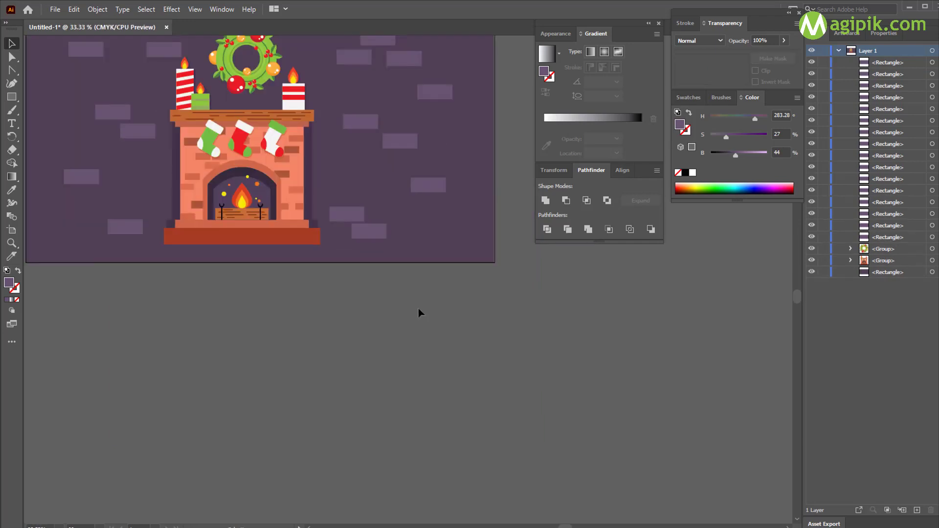
pyautogui.scroll(-1, 419, 308)
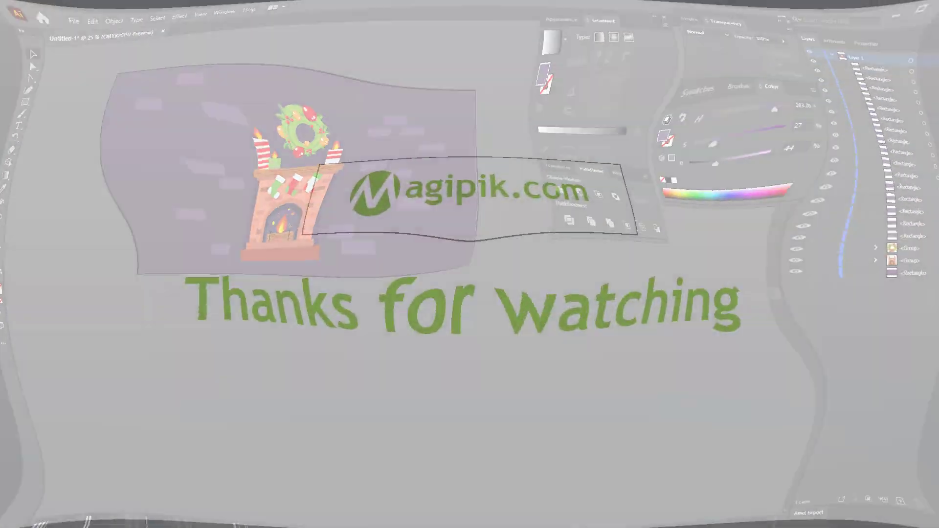